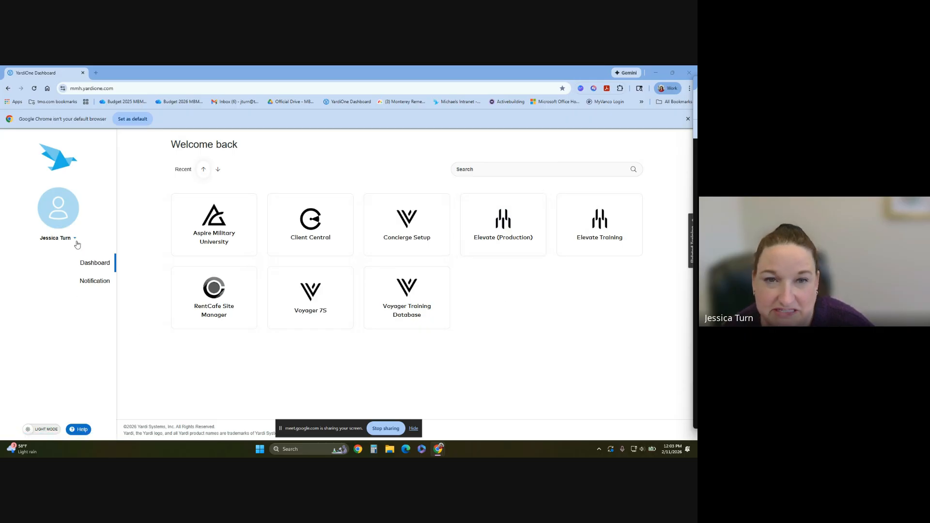
# Step: Open Elevate (Production) and select the live (Voyager) database
pyautogui.click(508, 229)
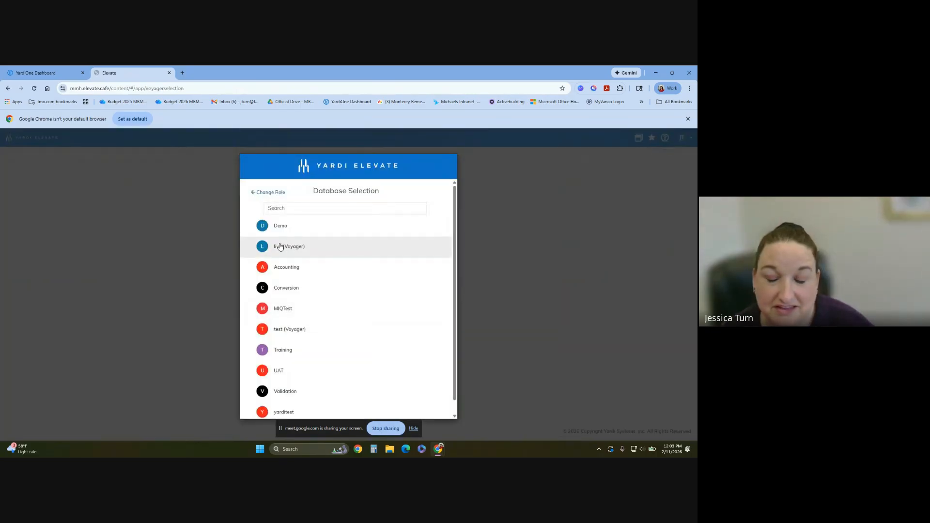
pyautogui.click(280, 247)
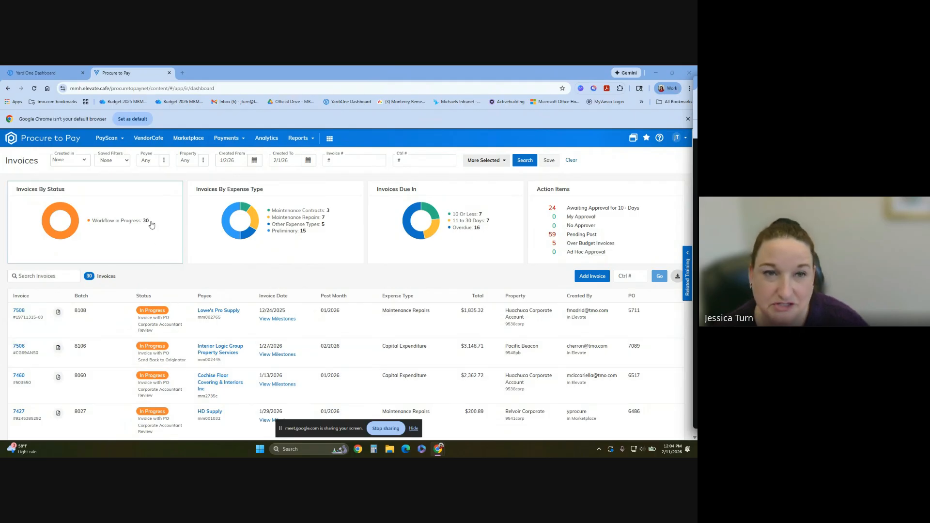
# Step: Open the purchase order dashboard in PayScan and review its status summaries and listed purchase orders
pyautogui.click(108, 140)
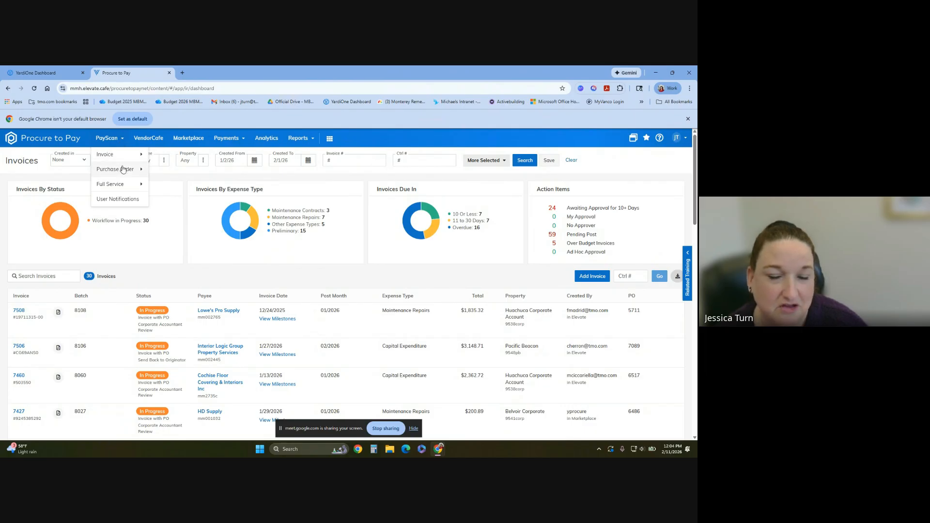
pyautogui.moveTo(123, 170)
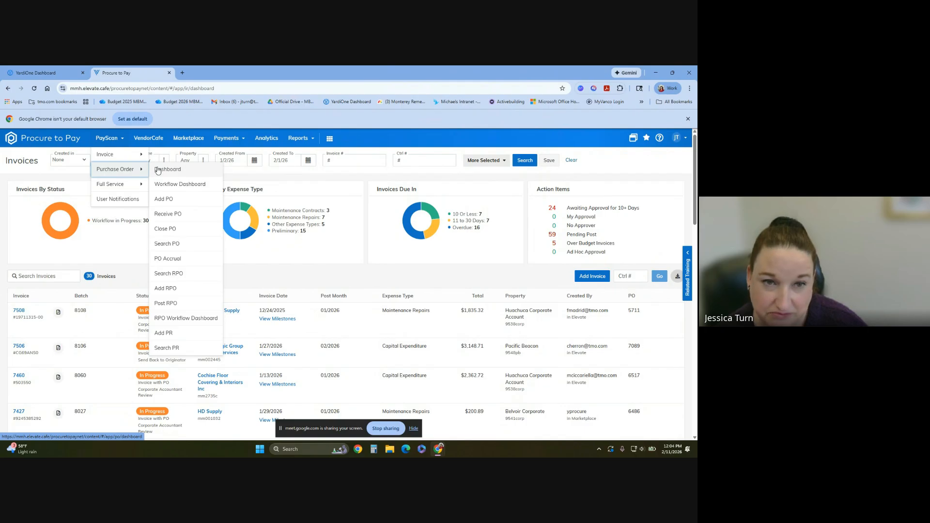
pyautogui.click(162, 170)
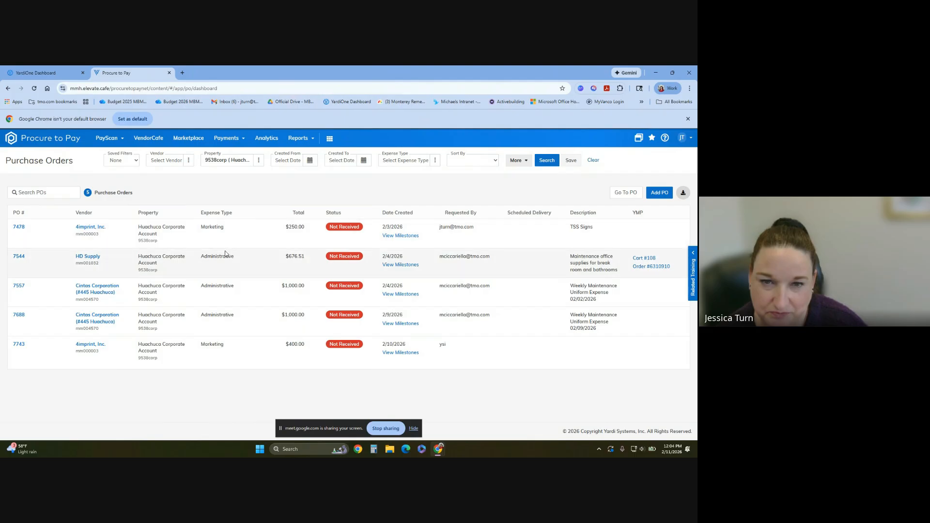
pyautogui.scroll(-1, 216, 271)
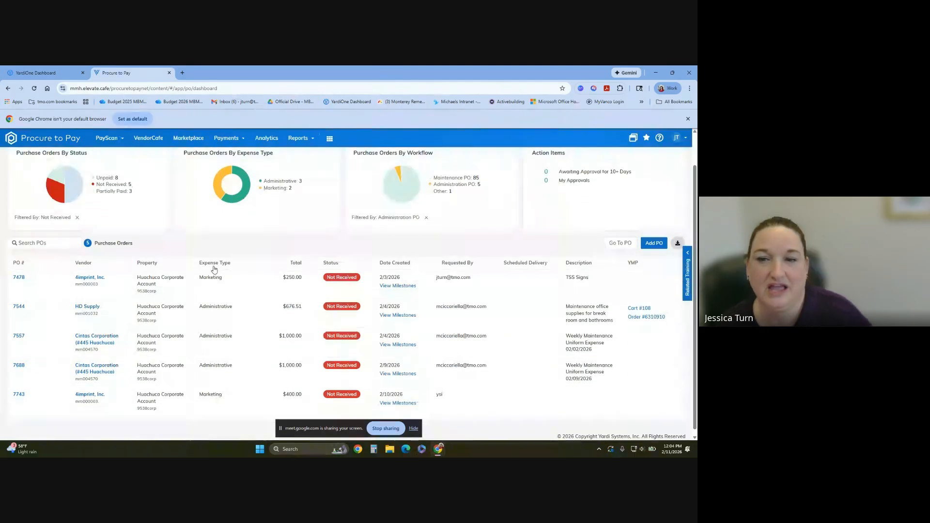
pyautogui.scroll(1, 214, 266)
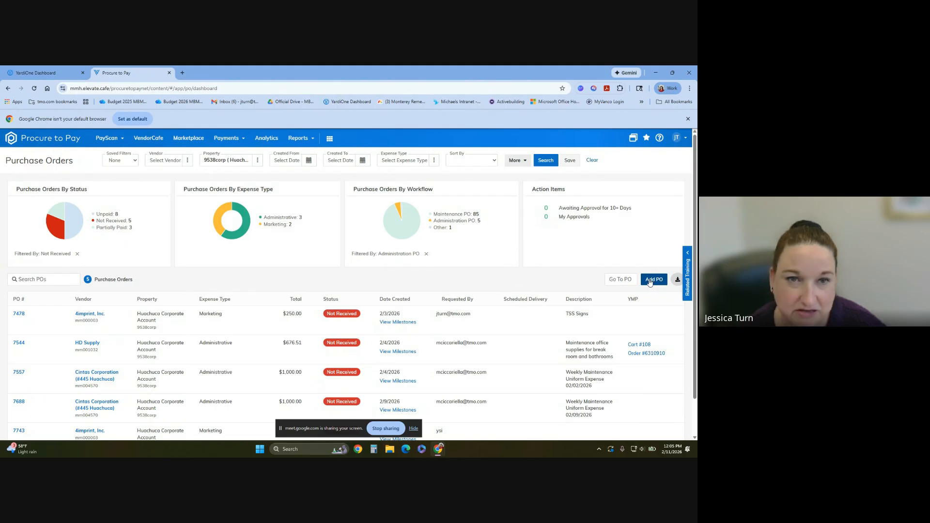
# Step: Start a new purchase order and set its display type to Standard Huachuca/Yuma PO Display Type
pyautogui.click(106, 140)
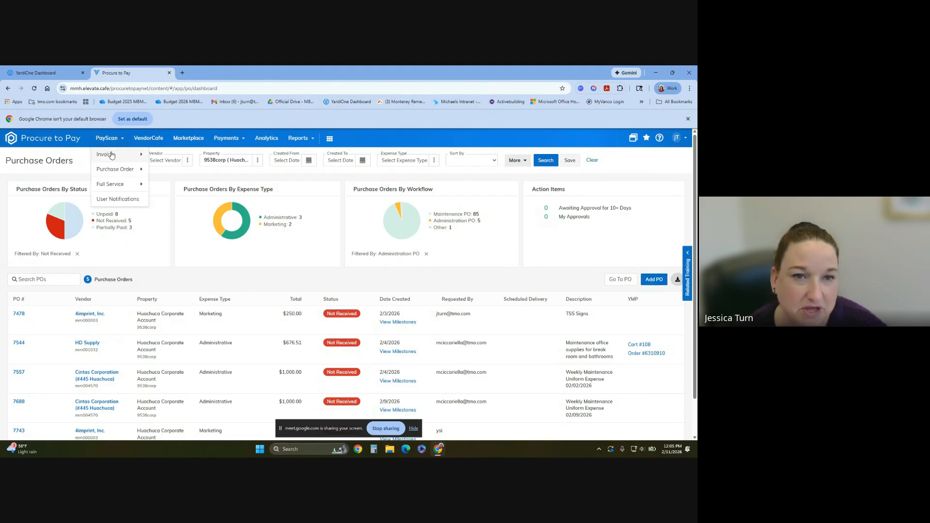
pyautogui.click(115, 170)
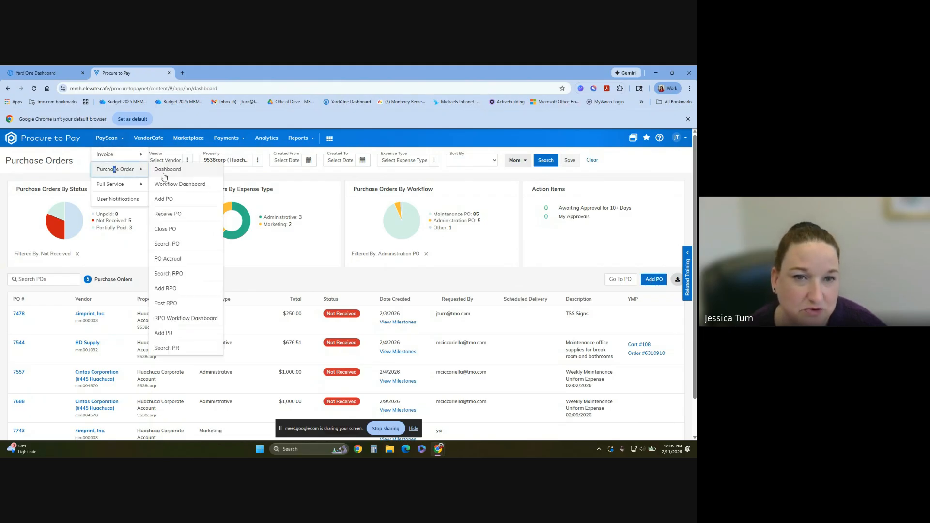
pyautogui.click(172, 200)
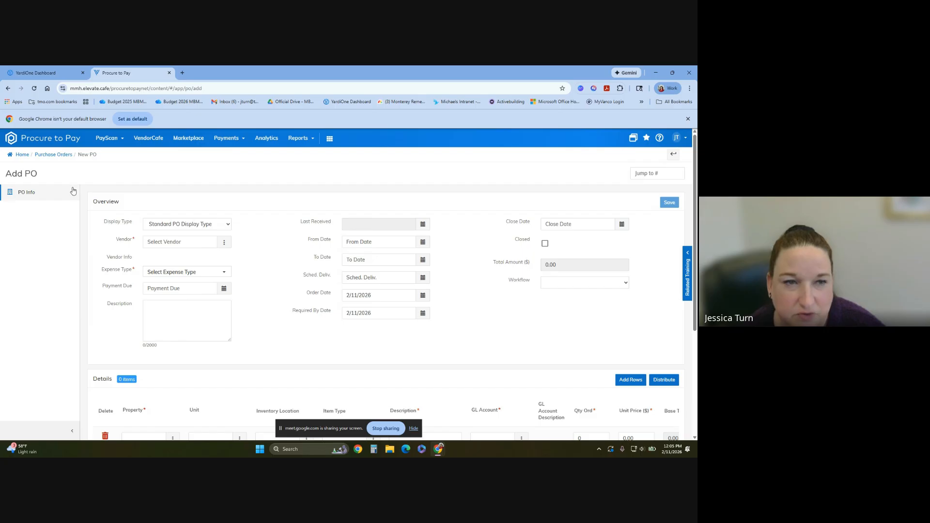
pyautogui.scroll(-3, 484, 335)
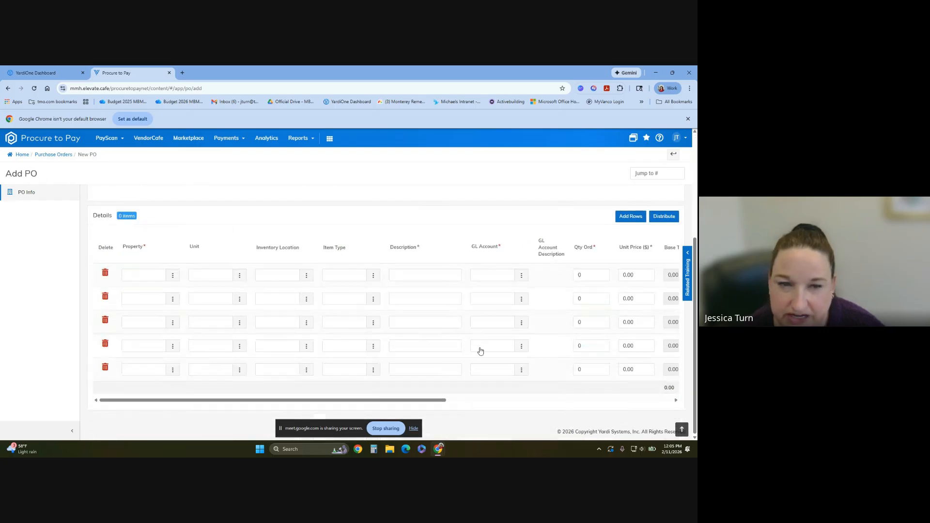
pyautogui.scroll(3, 475, 357)
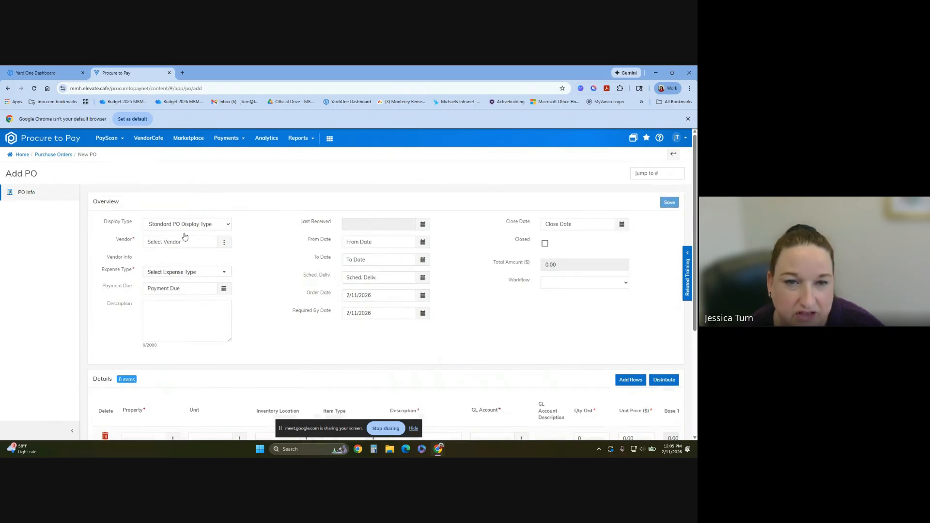
pyautogui.click(228, 225)
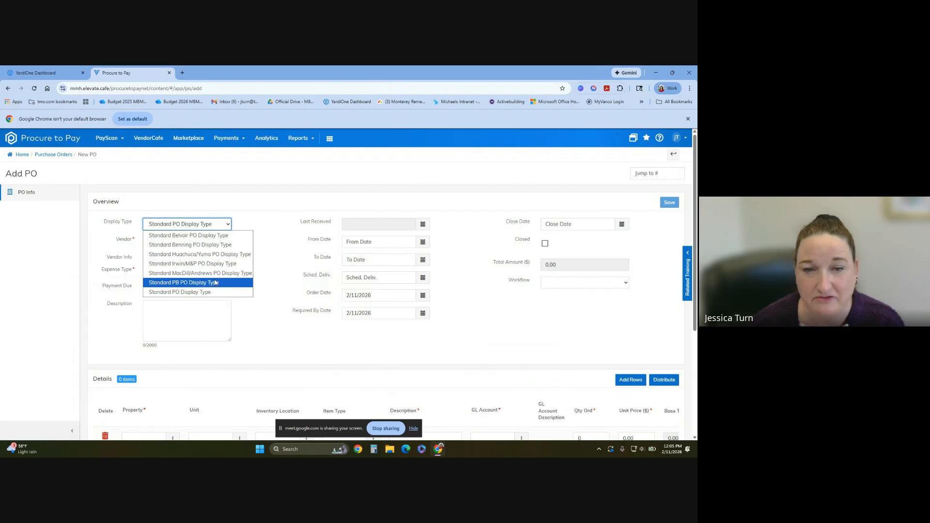
pyautogui.click(231, 255)
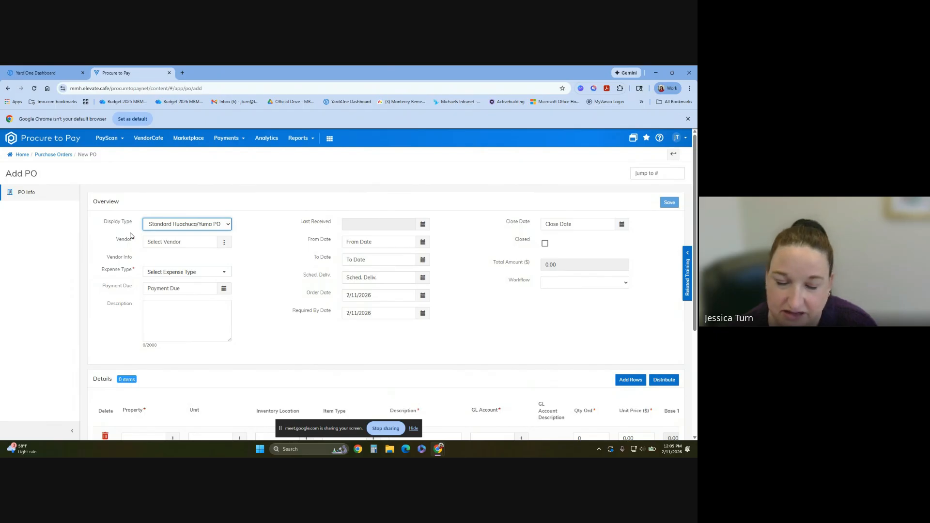
# Step: Examine the line item columns in the Details section, including Huachuca/Yuma Units, and the available PO display types
pyautogui.click(153, 242)
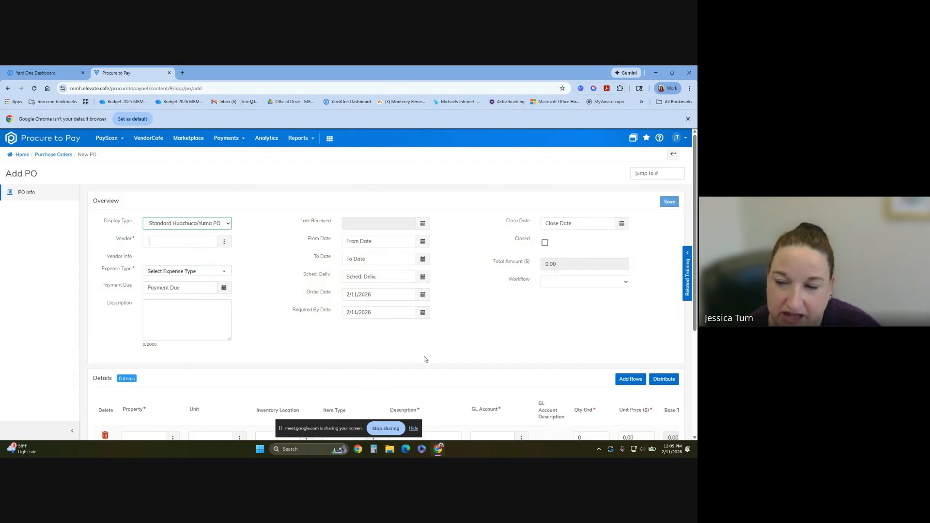
pyautogui.scroll(-2, 412, 378)
pyautogui.scroll(-2, 256, 422)
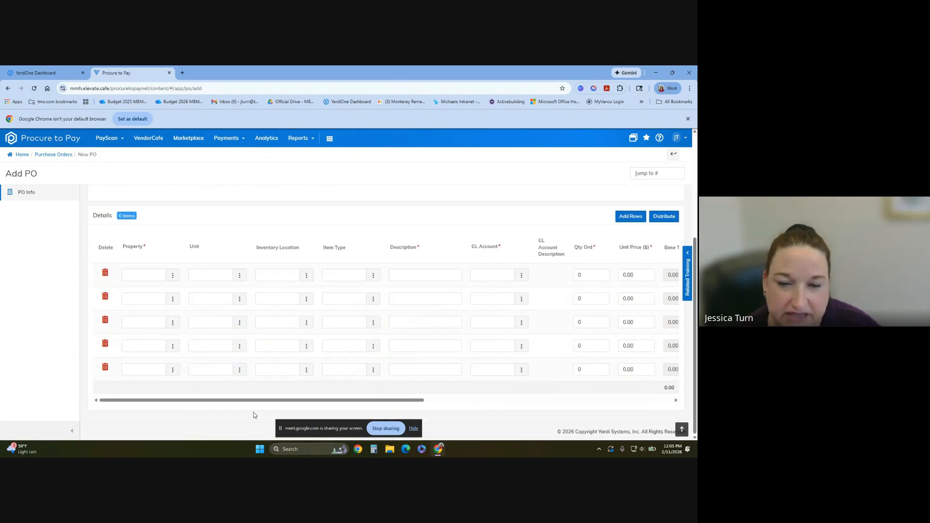
pyautogui.moveTo(256, 401); pyautogui.dragTo(422, 398)
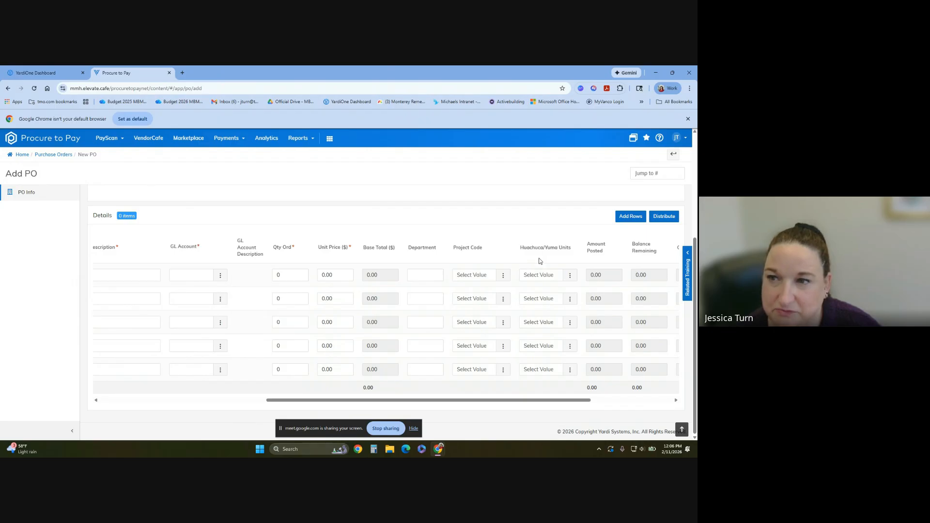
pyautogui.scroll(2, 546, 342)
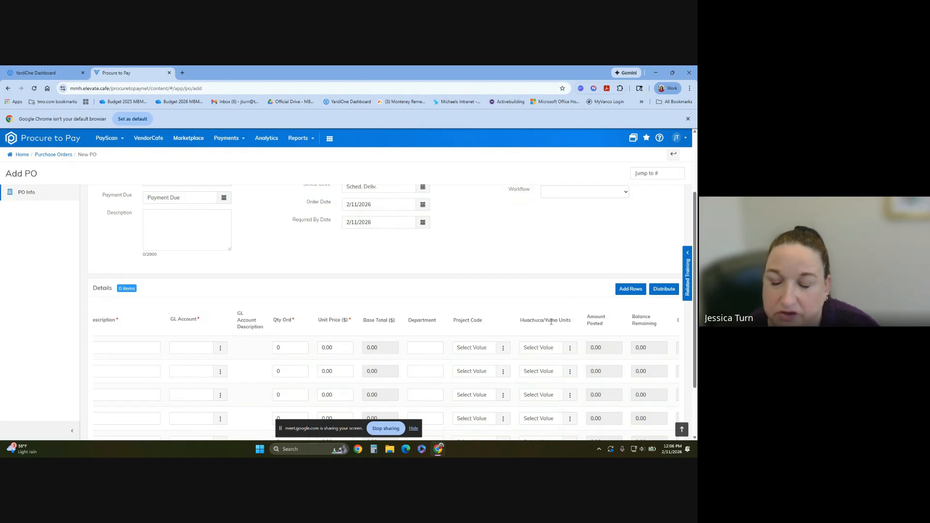
pyautogui.scroll(2, 299, 314)
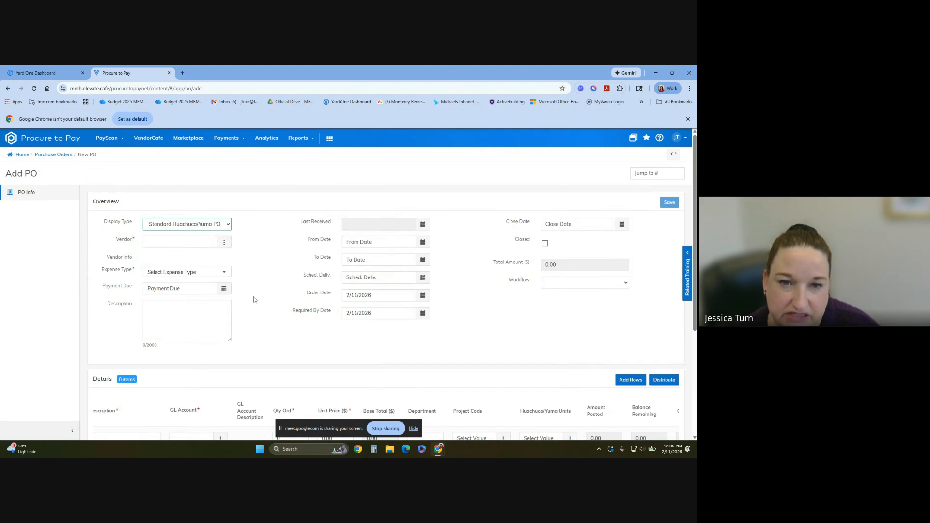
pyautogui.click(231, 225)
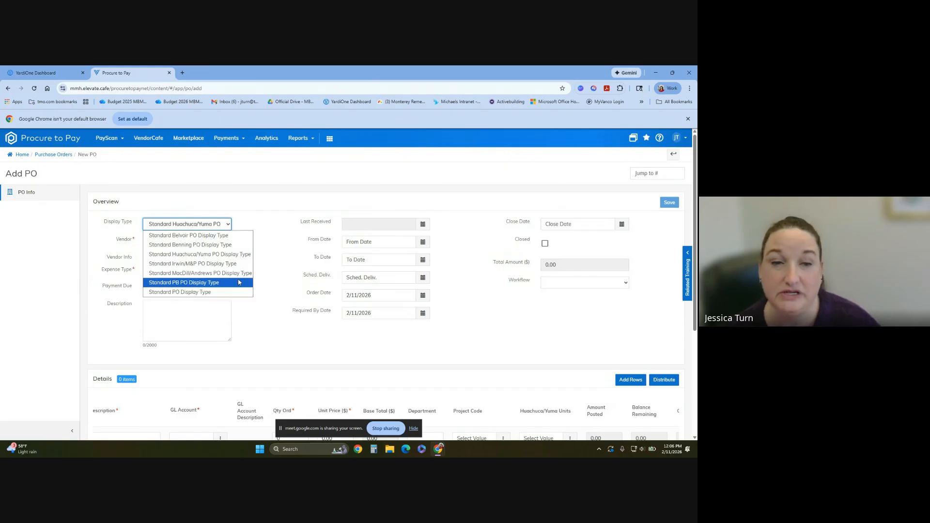
pyautogui.click(252, 222)
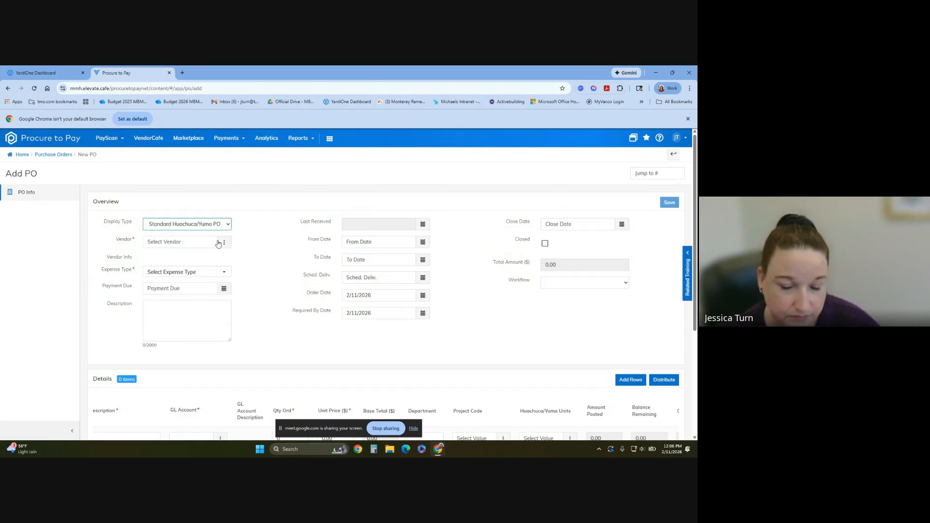
# Step: Search for 4imprint and select 4imprint, Inc. as the purchase order's vendor
pyautogui.click(185, 245)
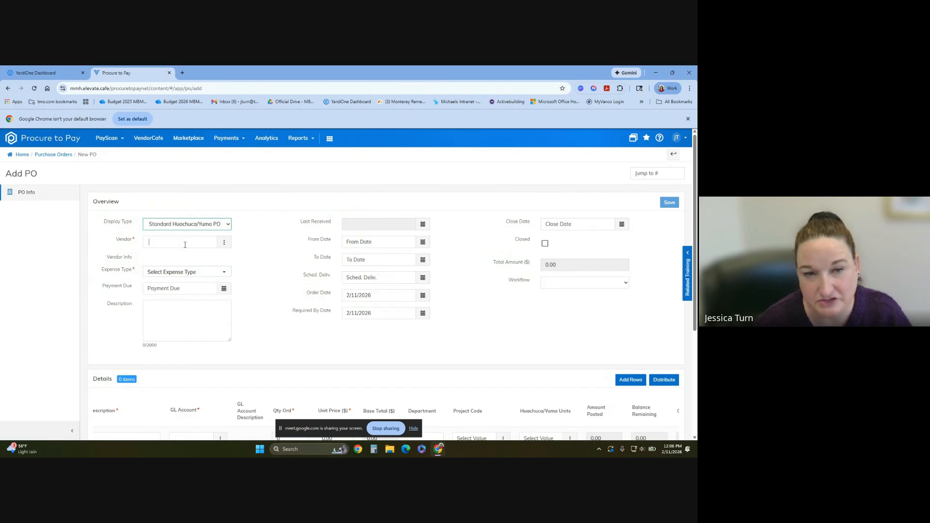
pyautogui.write('4')
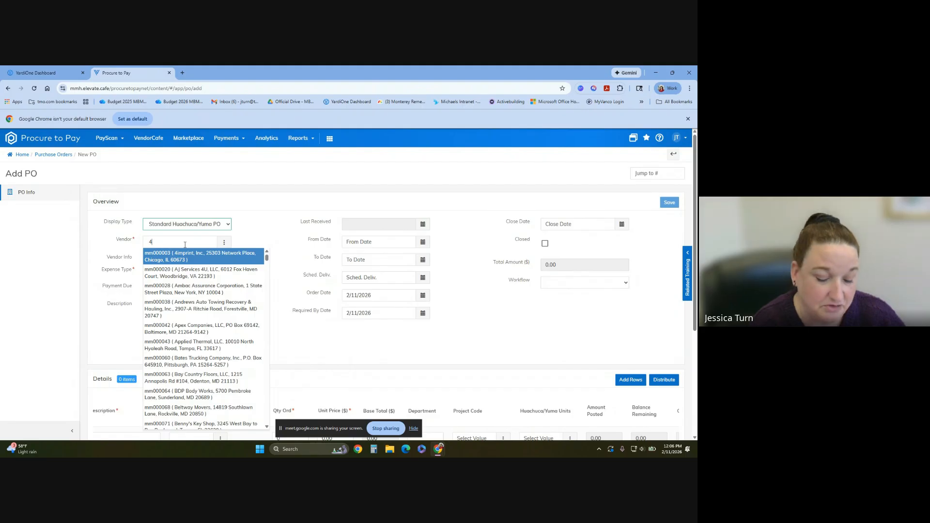
pyautogui.write('i')
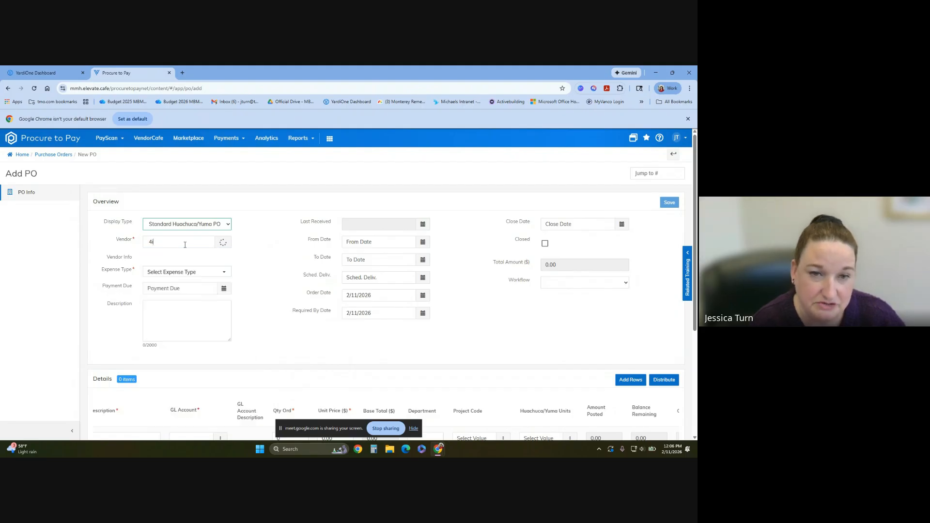
pyautogui.write('mprint')
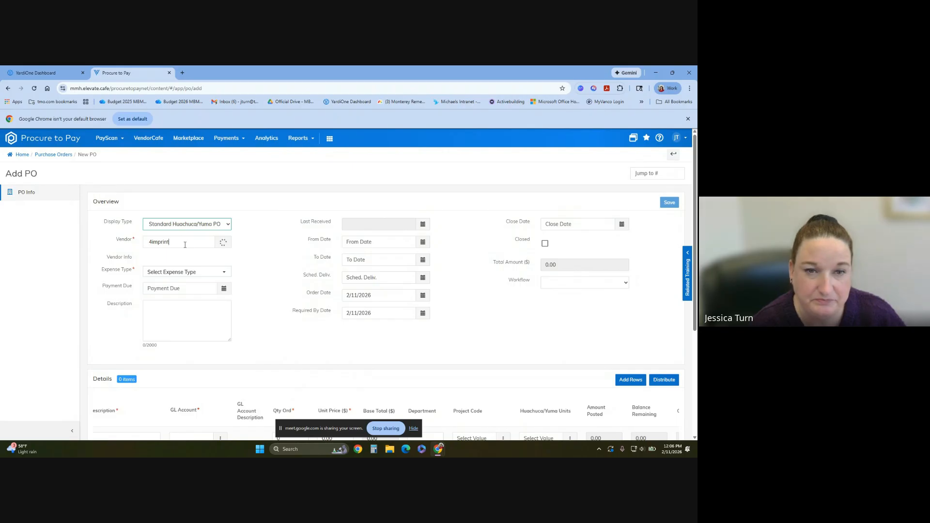
pyautogui.click(190, 259)
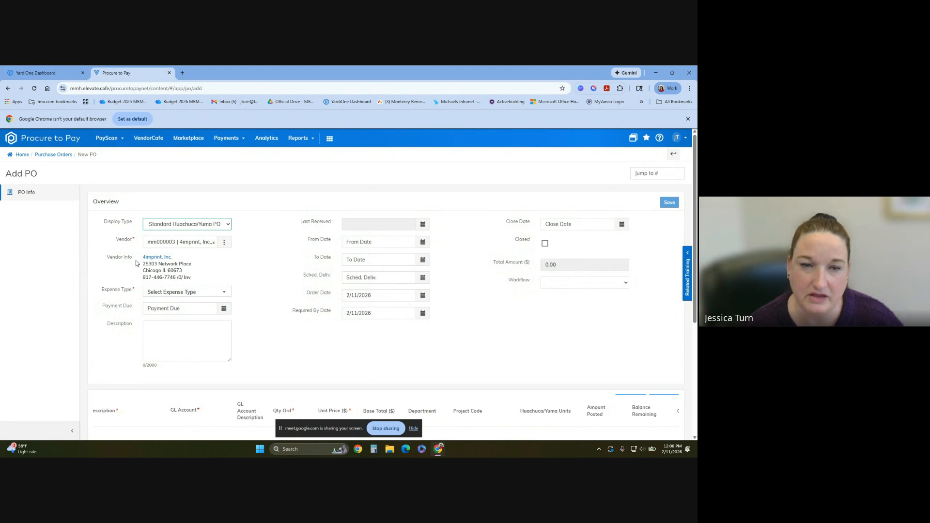
# Step: Set the expense type to Marketing and enter "TSS Signs" as the purchase order description
pyautogui.click(199, 292)
pyautogui.scroll(-2, 184, 356)
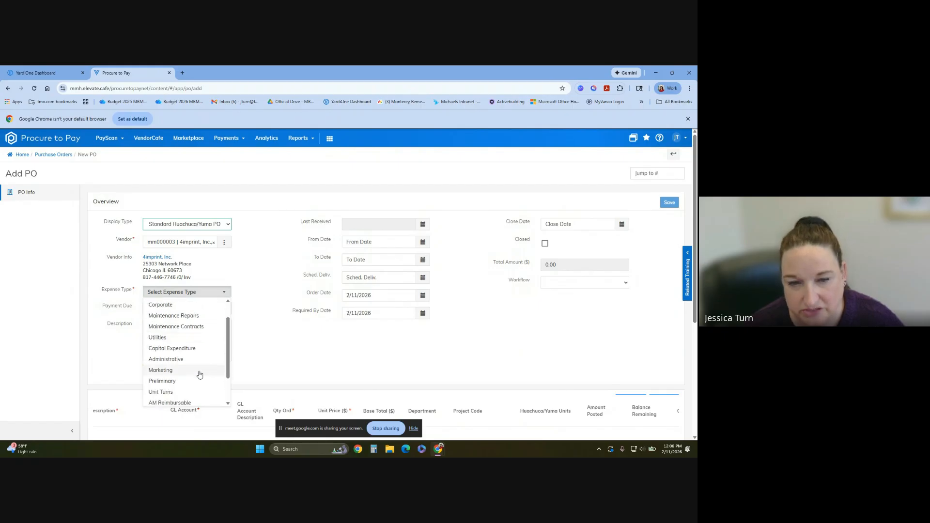
pyautogui.click(171, 359)
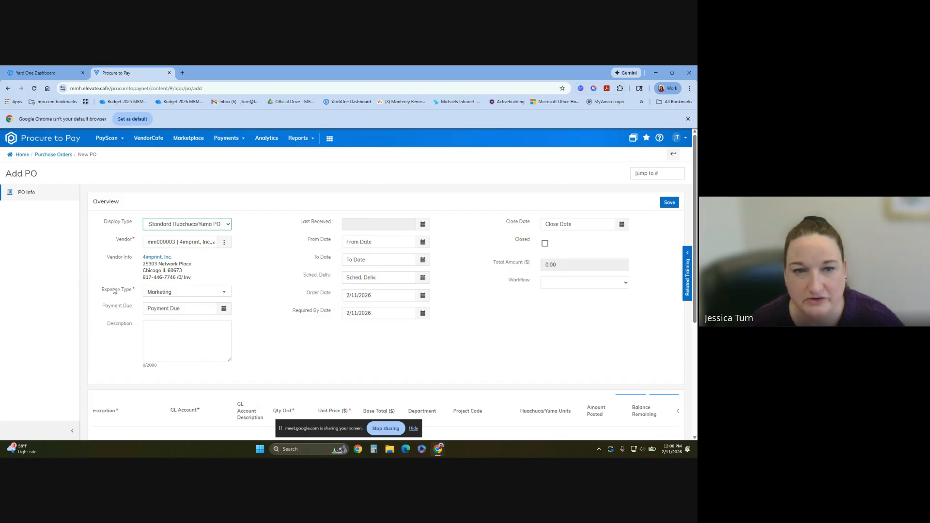
pyautogui.click(154, 332)
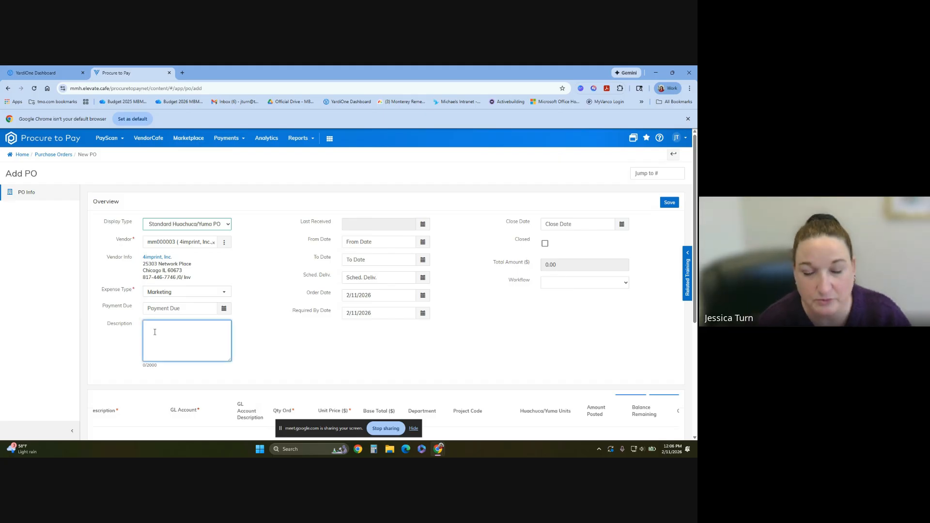
pyautogui.write('T')
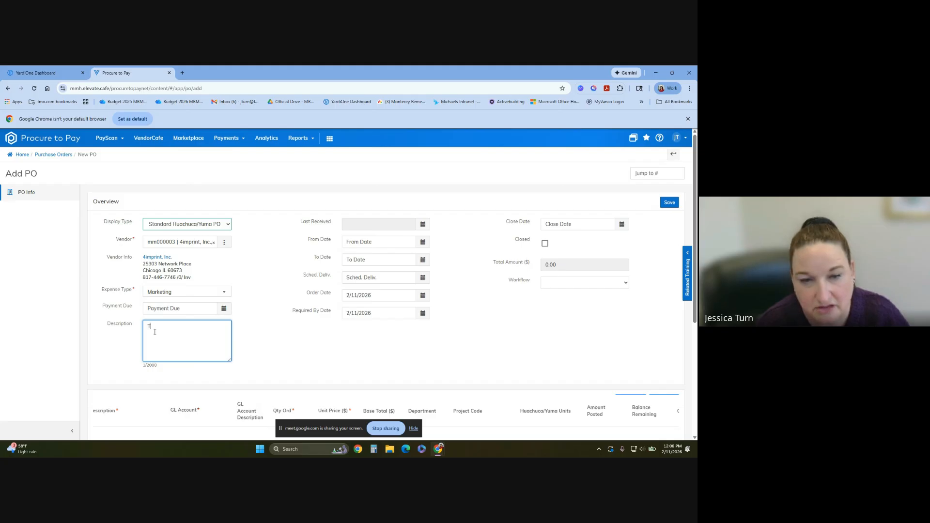
pyautogui.write('SS')
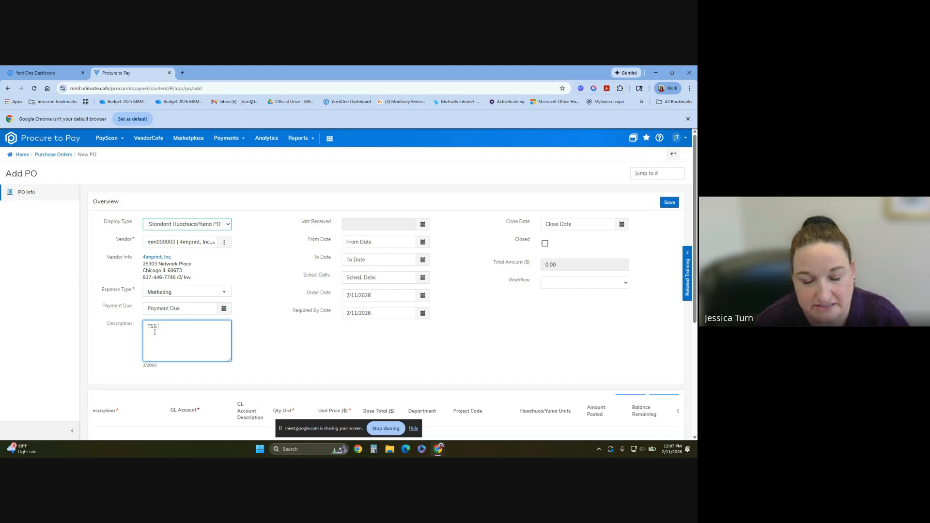
pyautogui.write(' Signs')
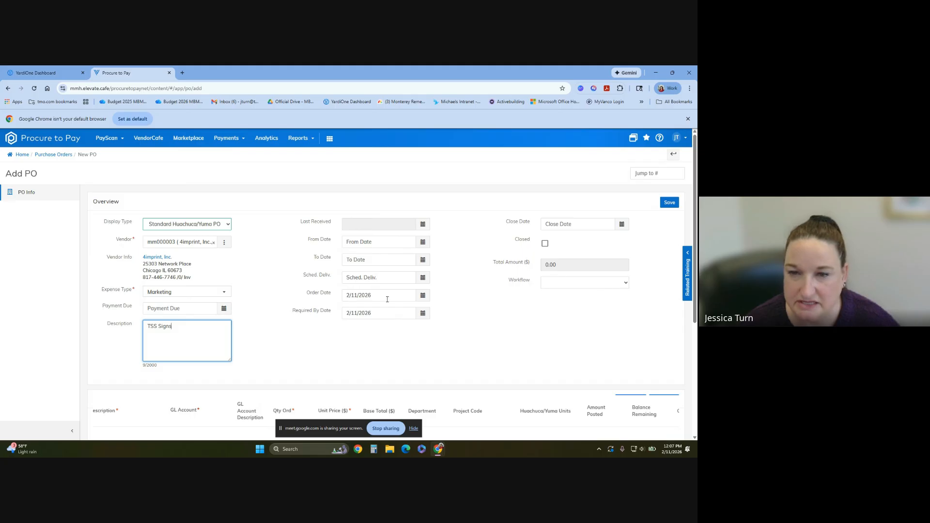
# Step: Check the workflow choices offered for the purchase order, then bring its detail lines into view
pyautogui.click(601, 285)
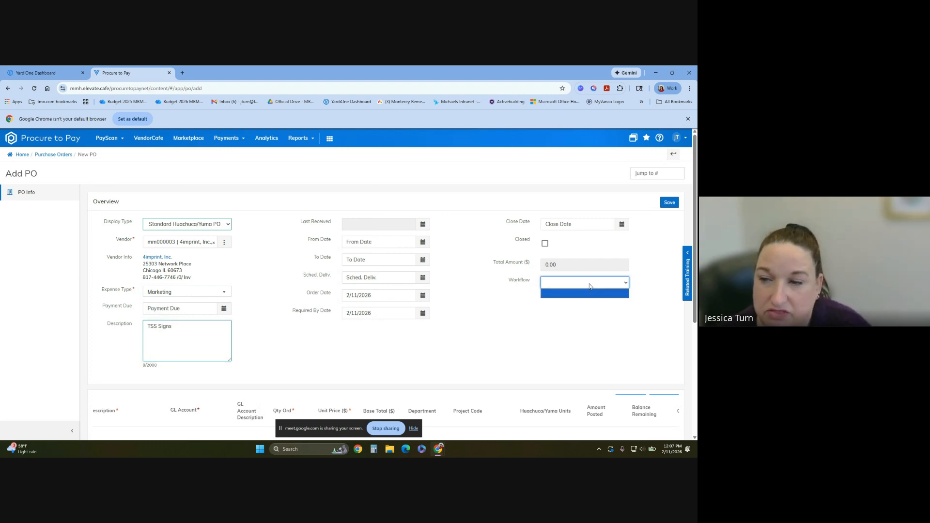
pyautogui.click(550, 312)
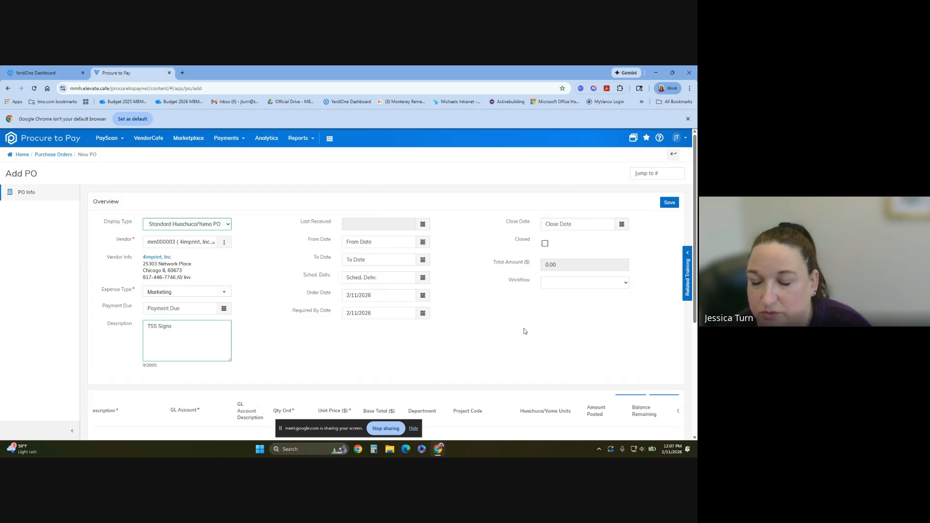
pyautogui.scroll(-3, 488, 333)
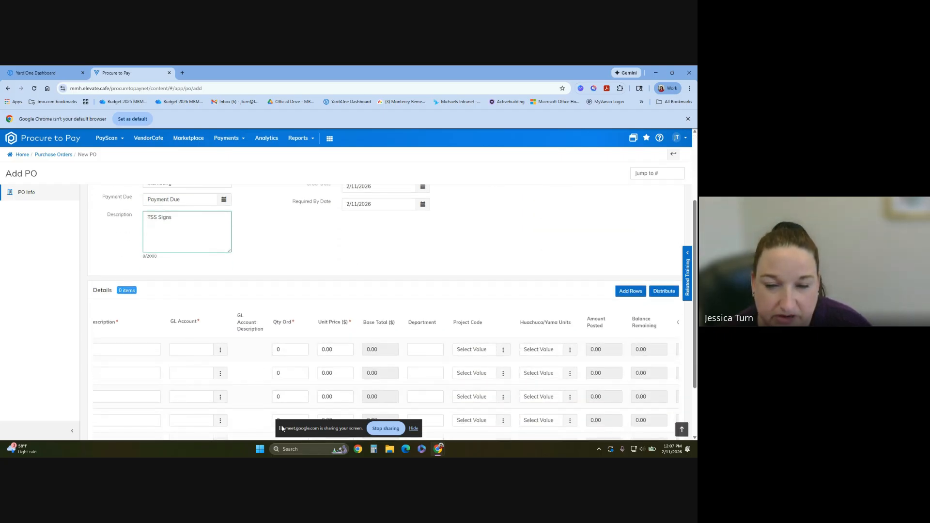
# Step: Bring the start of the first detail line into view and open the search of its property lookup
pyautogui.scroll(-3, 252, 429)
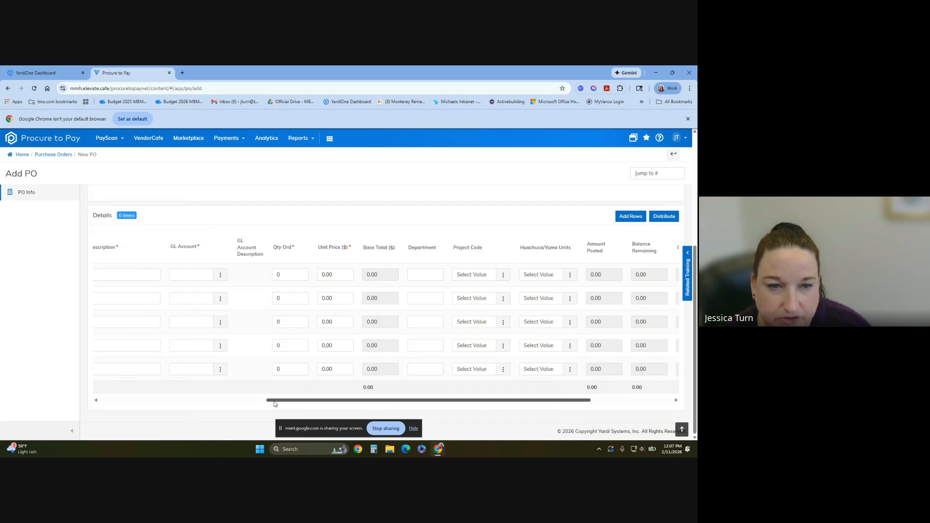
pyautogui.moveTo(278, 403); pyautogui.dragTo(83, 410)
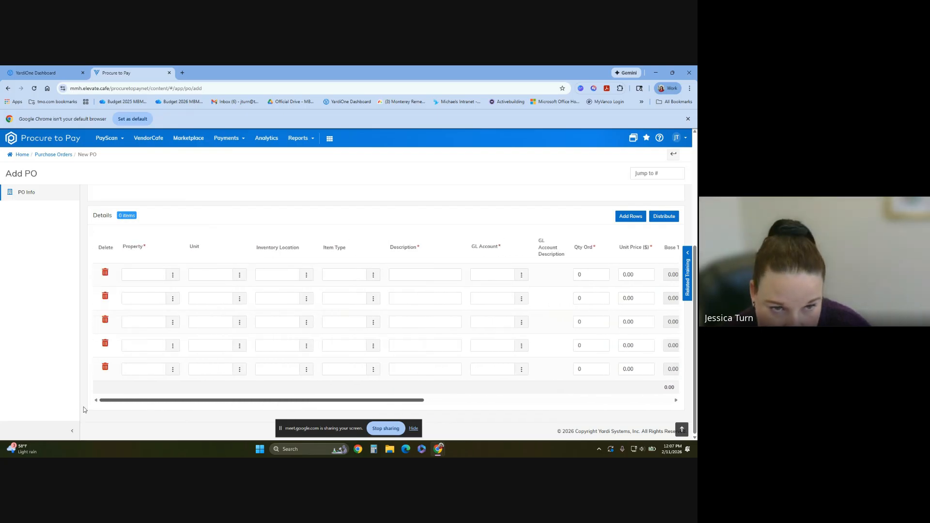
pyautogui.click(140, 276)
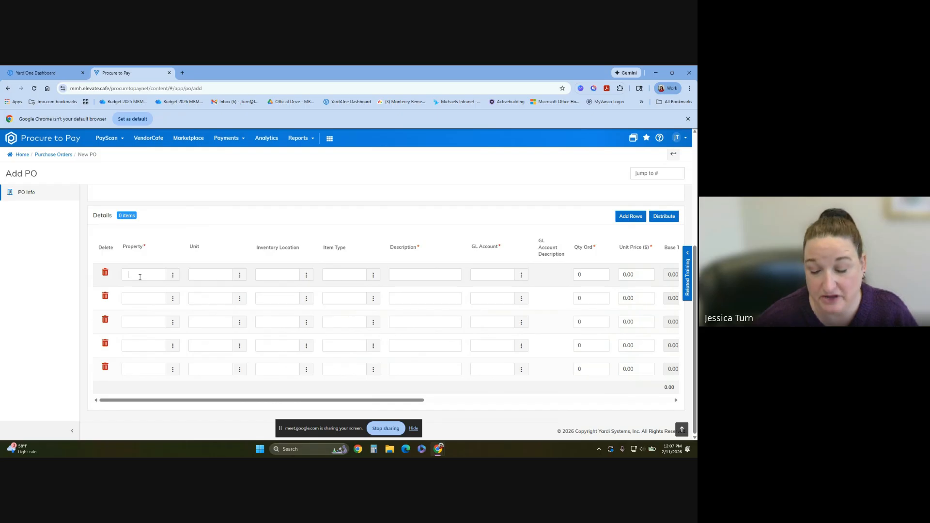
pyautogui.click(174, 274)
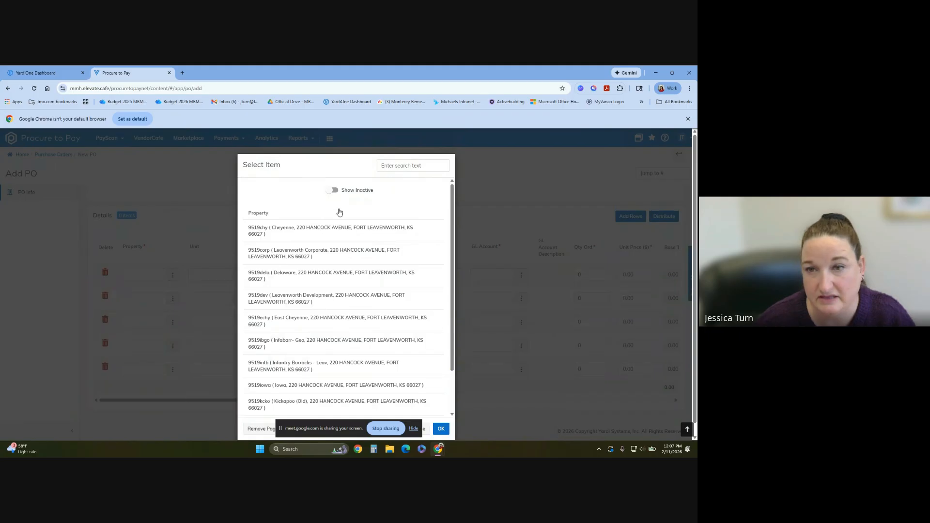
pyautogui.click(394, 165)
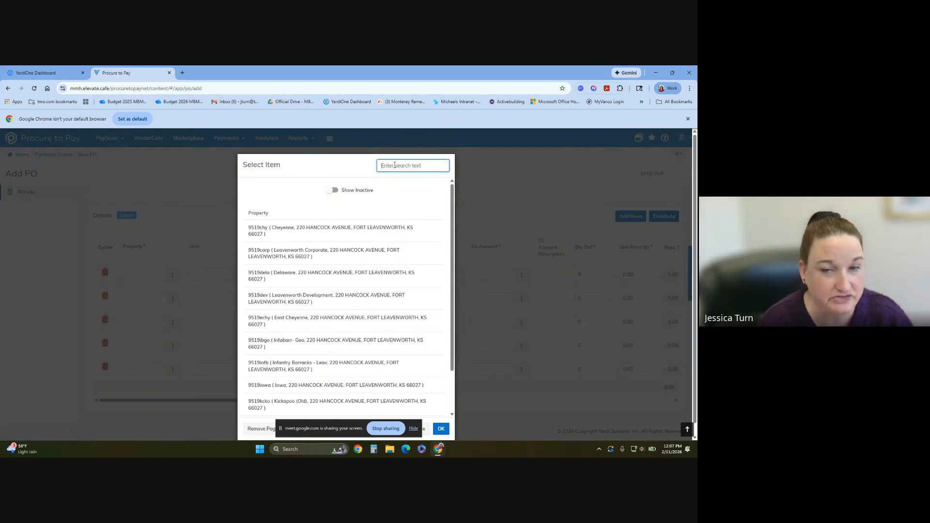
pyautogui.write('.com')
pyautogui.write('p')
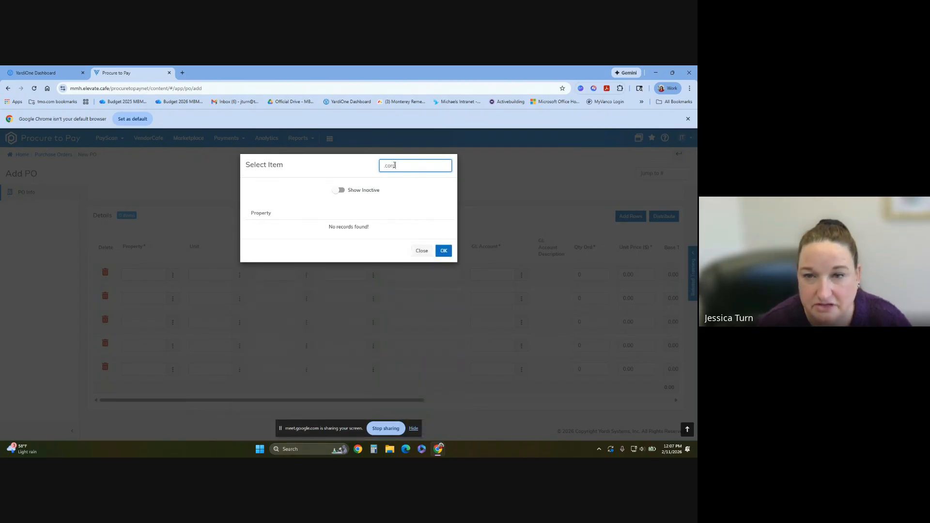
pyautogui.press('BackSpace')
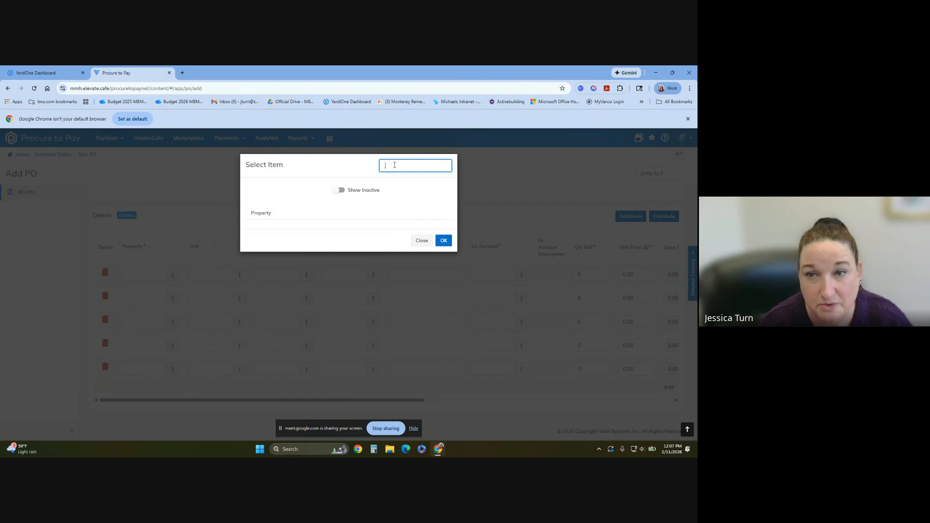
pyautogui.press('BackSpace')
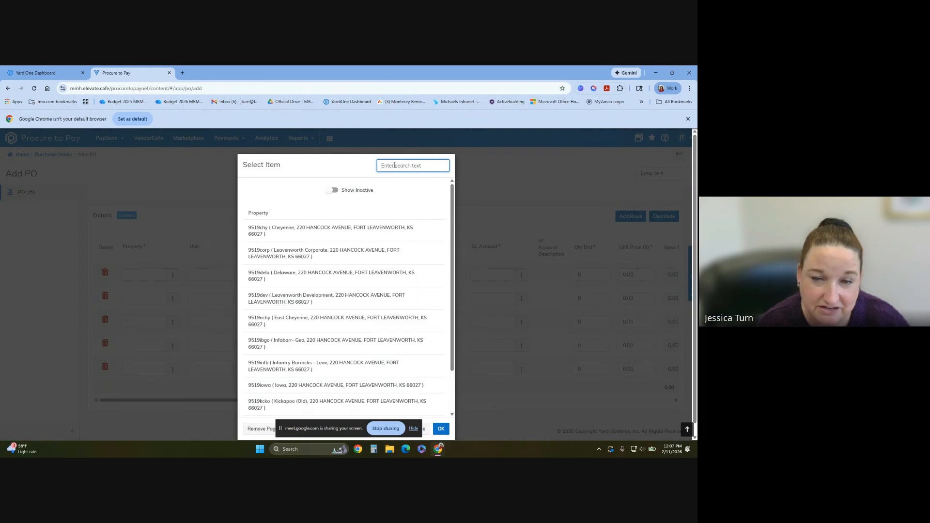
# Step: Search the properties for "hua" and assign 9538corp (Huachuca Corporate Account) to the first detail line
pyautogui.write('hu')
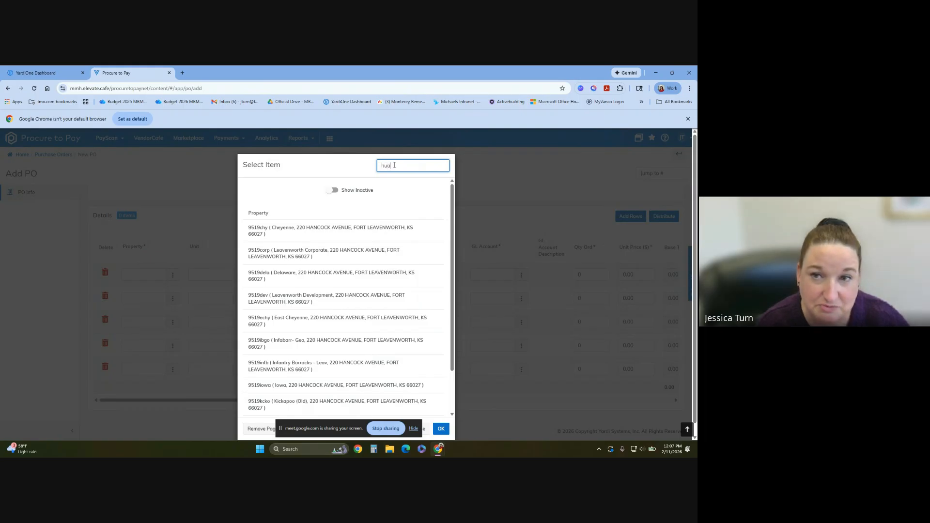
pyautogui.write('a')
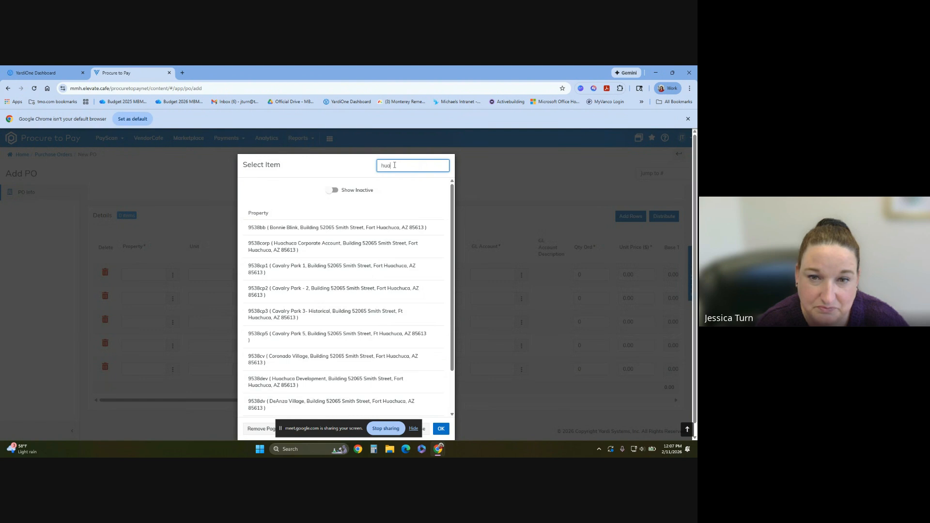
pyautogui.click(339, 246)
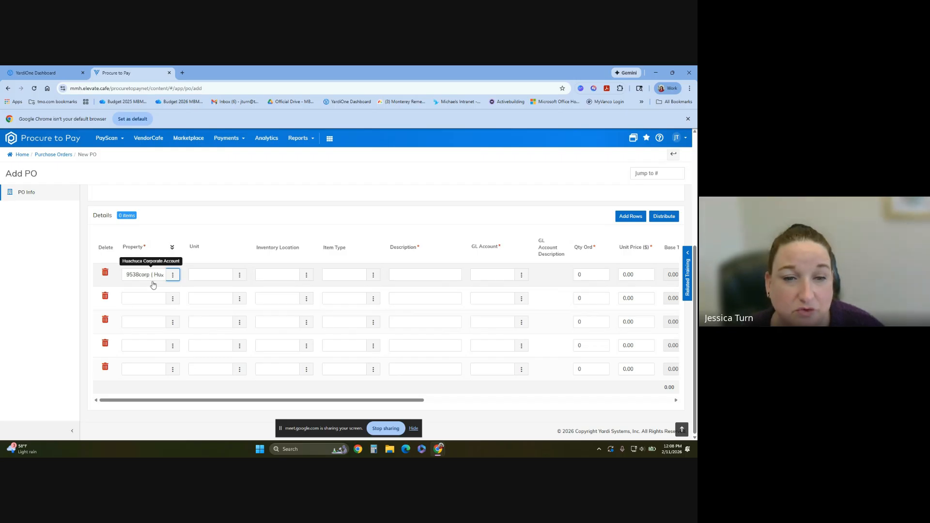
# Step: Enter "TSS Signs" as the description of the first detail line
pyautogui.click(407, 277)
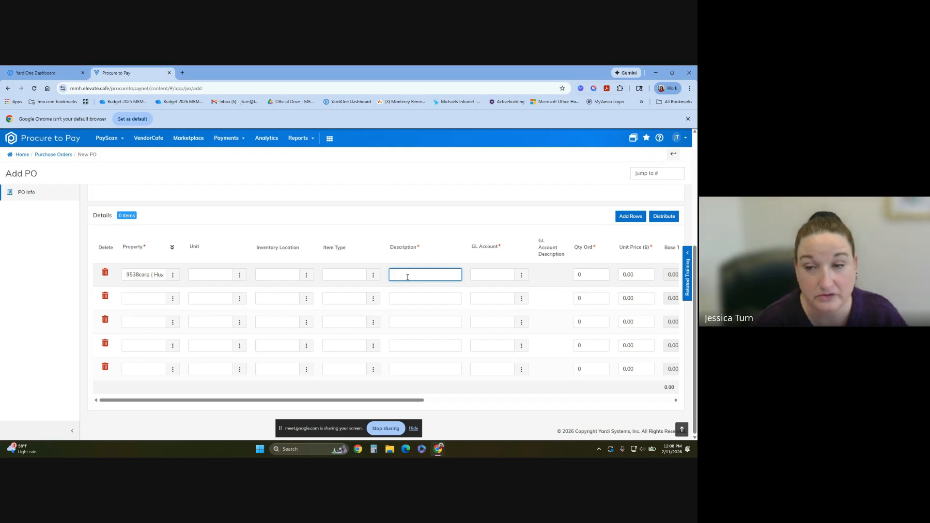
pyautogui.write('T')
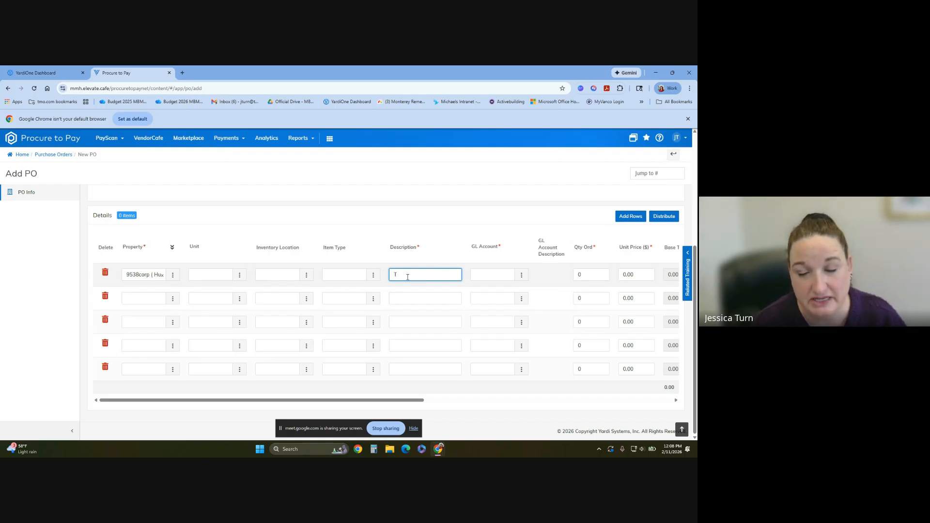
pyautogui.write('SS ')
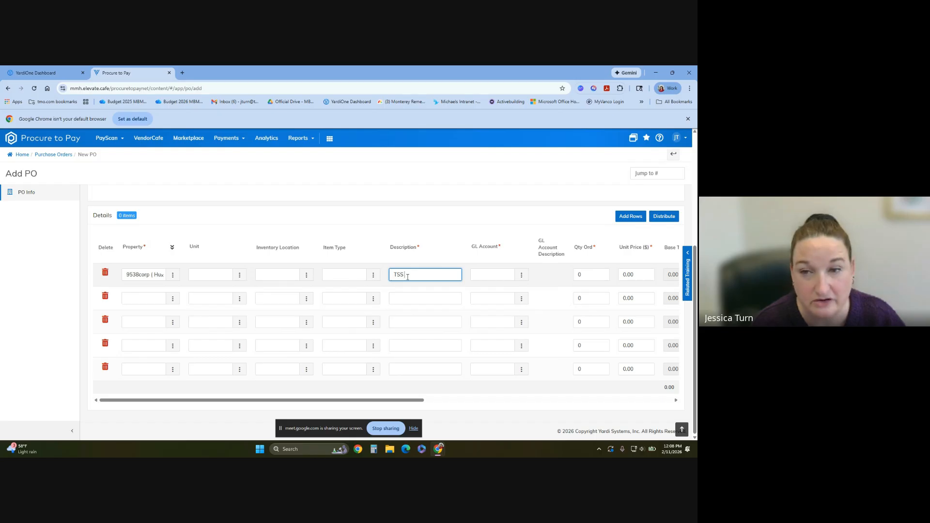
pyautogui.write('S')
pyautogui.write('igns')
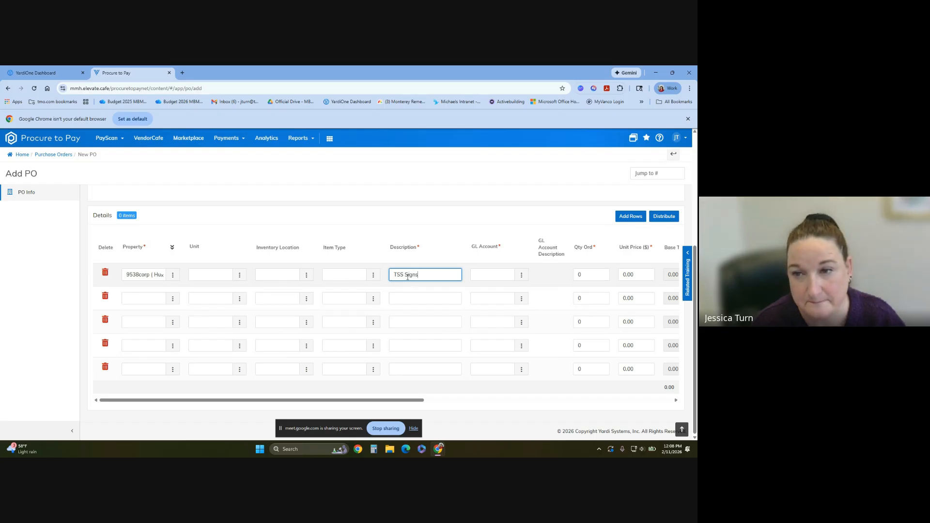
pyautogui.press('Tab')
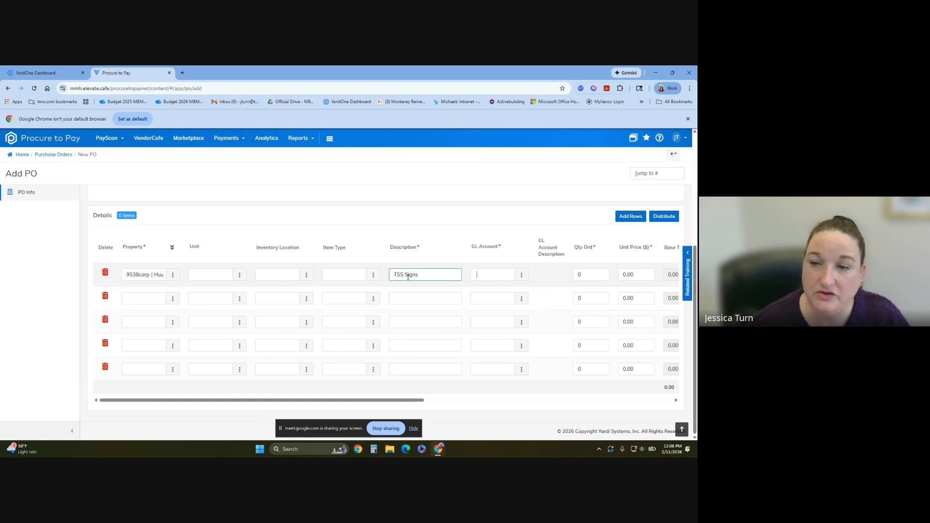
# Step: Search the GL accounts for "residen" and assign 621003 (Resident Surveys) to the TSS Signs line
pyautogui.click(521, 274)
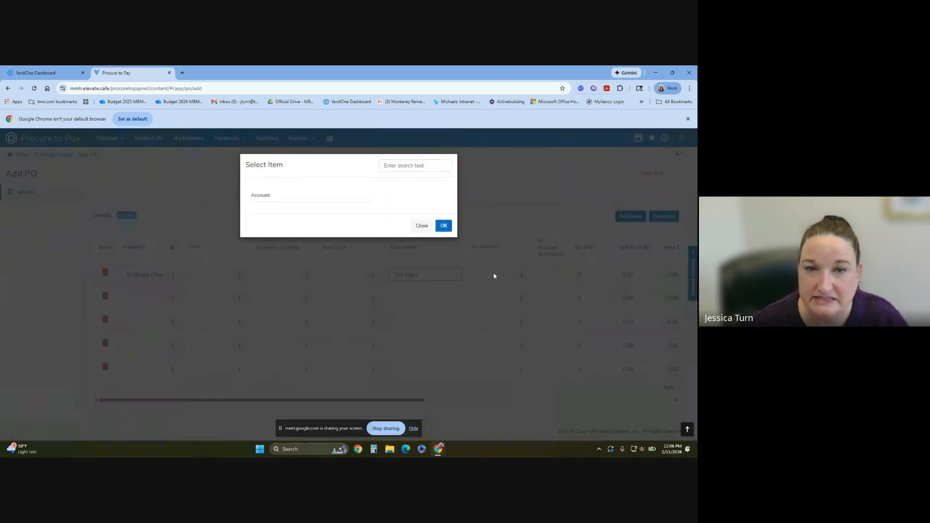
pyautogui.click(393, 166)
pyautogui.write('re')
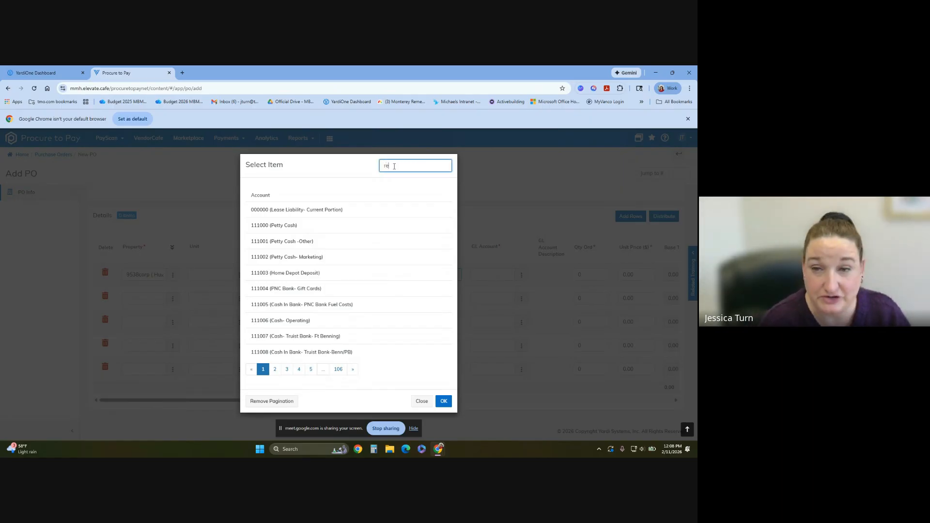
pyautogui.write('siden')
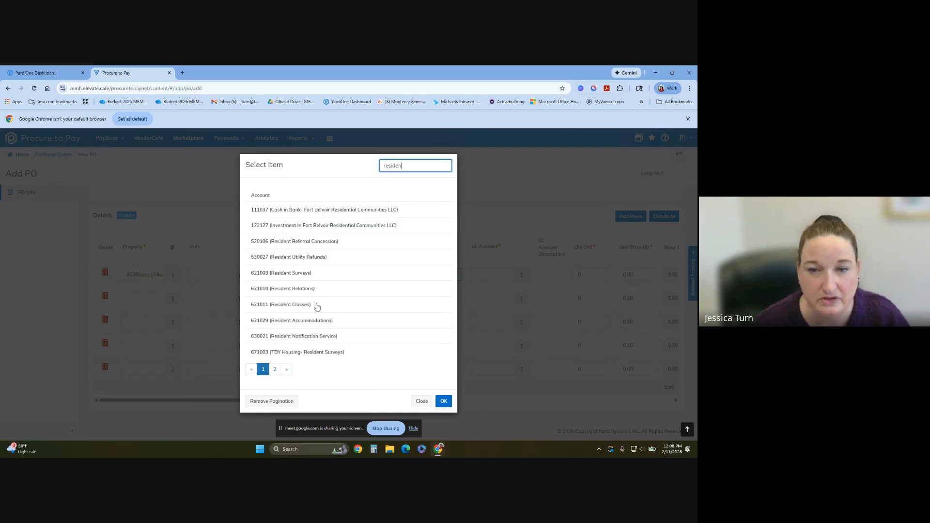
pyautogui.doubleClick(309, 275)
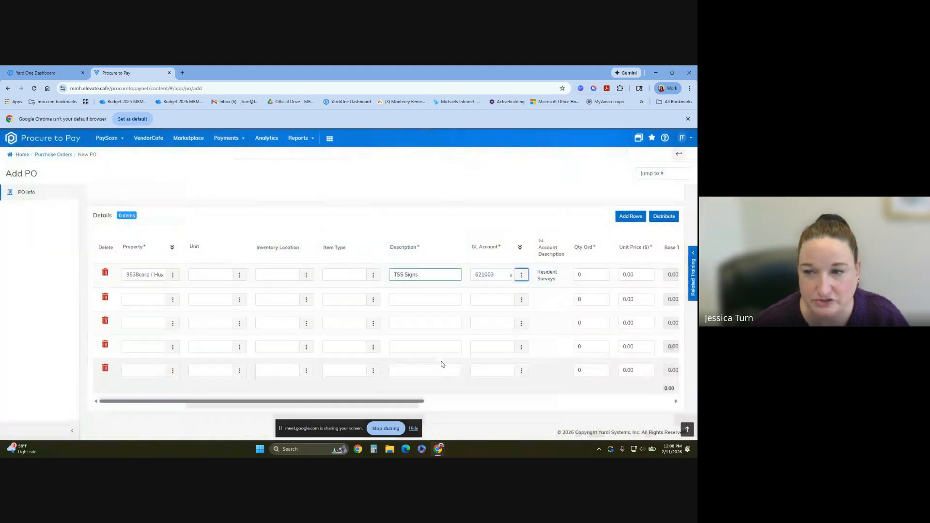
# Step: Set the TSS Signs line's ordered quantity to 10 and its unit price to $50
pyautogui.click(592, 276)
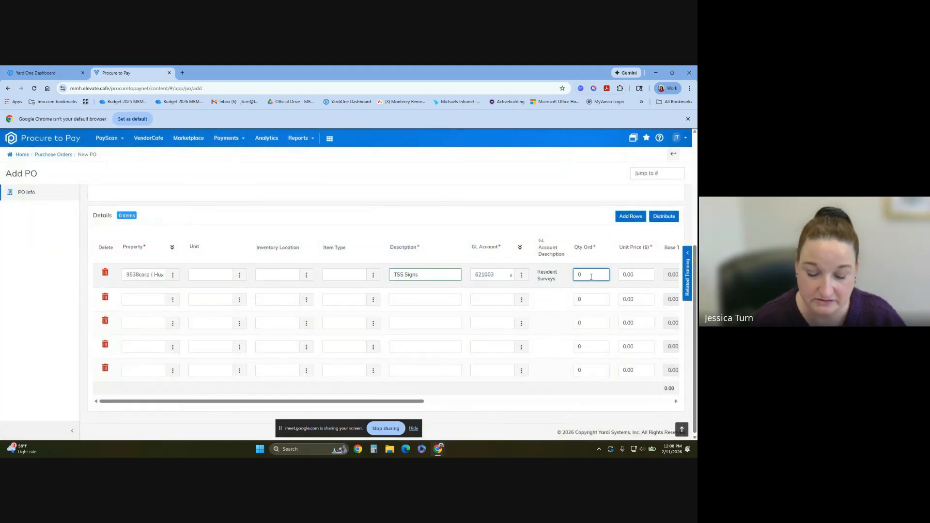
pyautogui.write('10')
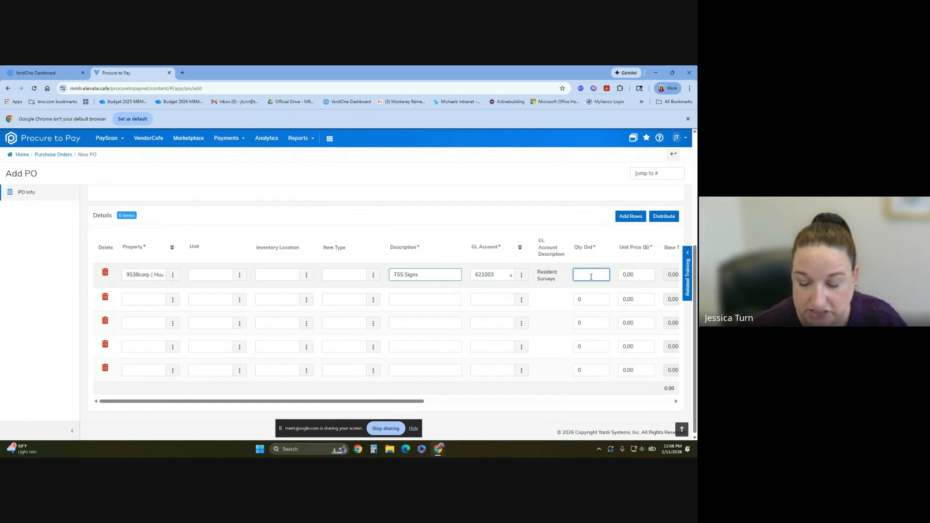
pyautogui.press('Tab')
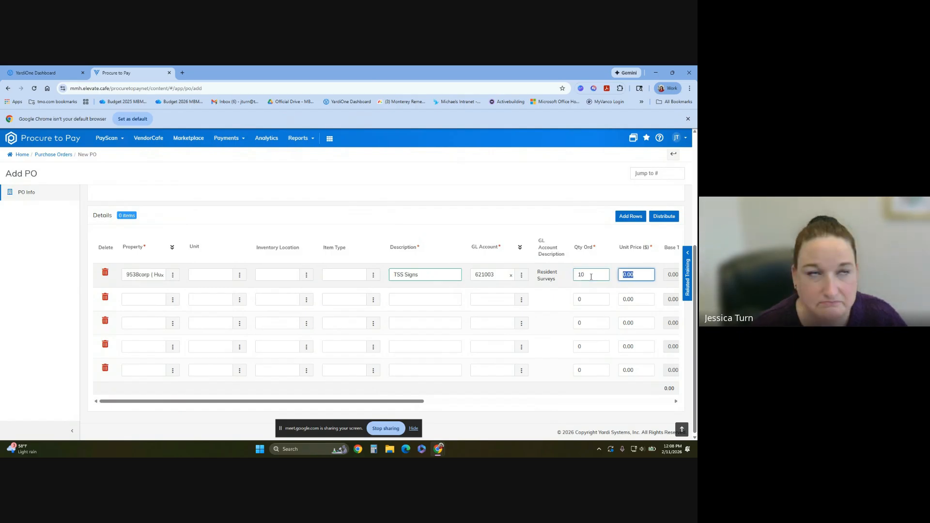
pyautogui.write('50')
pyautogui.press('Tab')
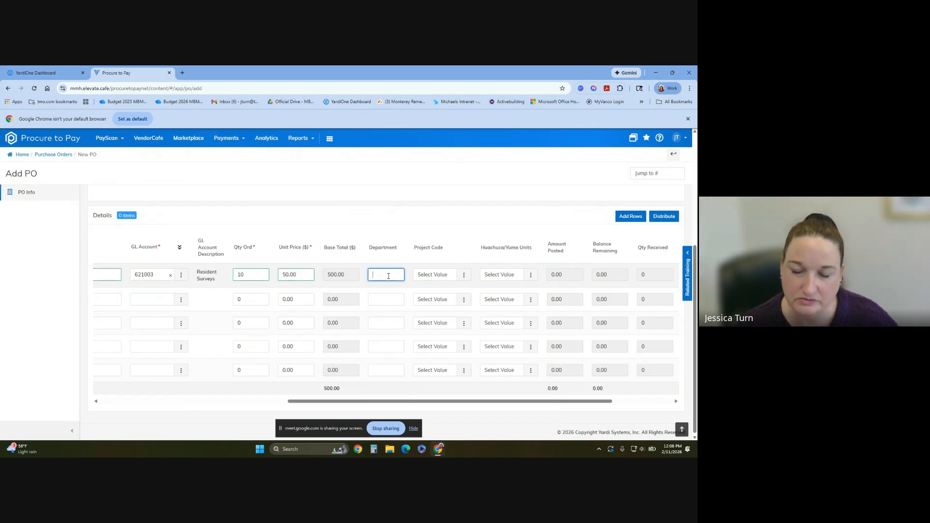
# Step: Check the project codes and Huachuca/Yuma units offered for the TSS Signs line, leaving both fields unselected
pyautogui.click(421, 279)
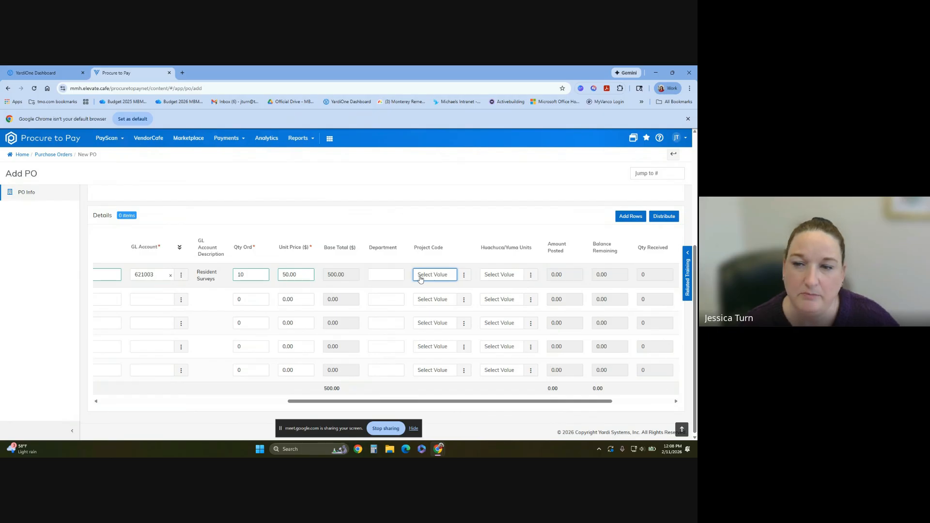
pyautogui.click(464, 275)
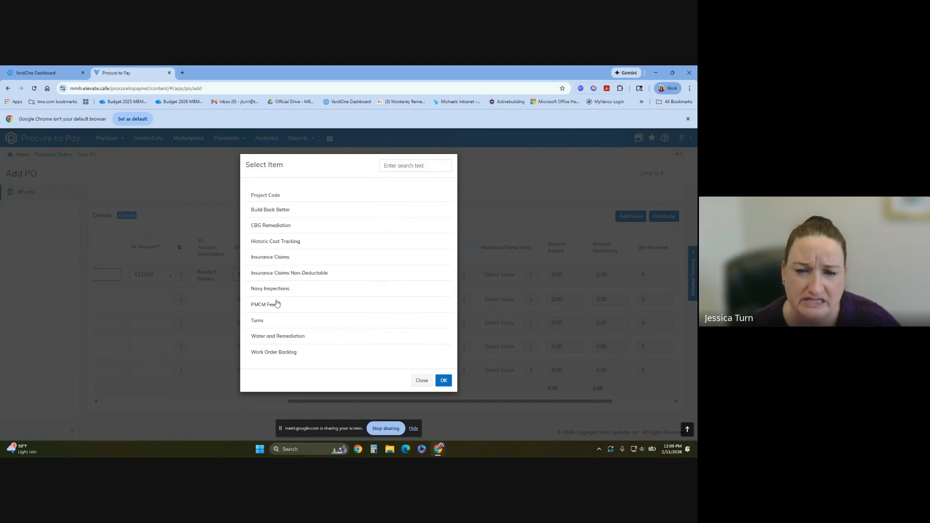
pyautogui.click(422, 380)
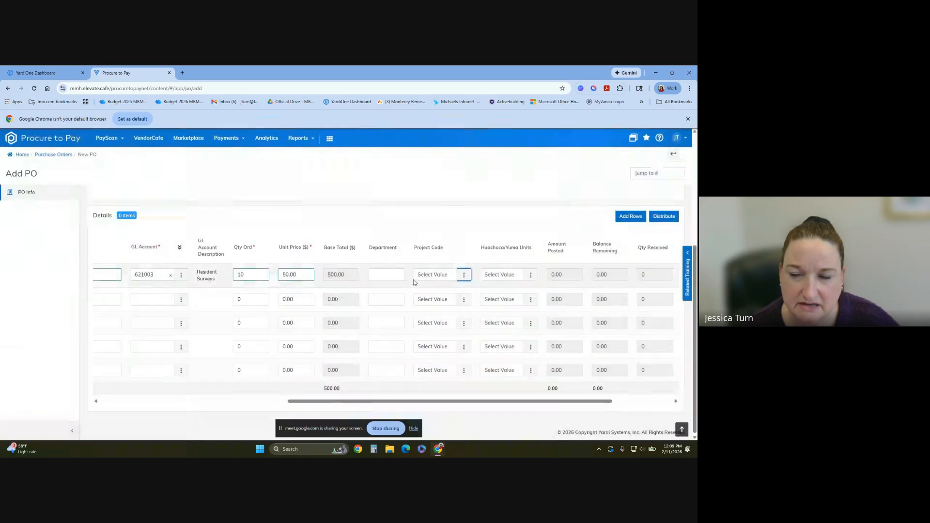
pyautogui.click(500, 273)
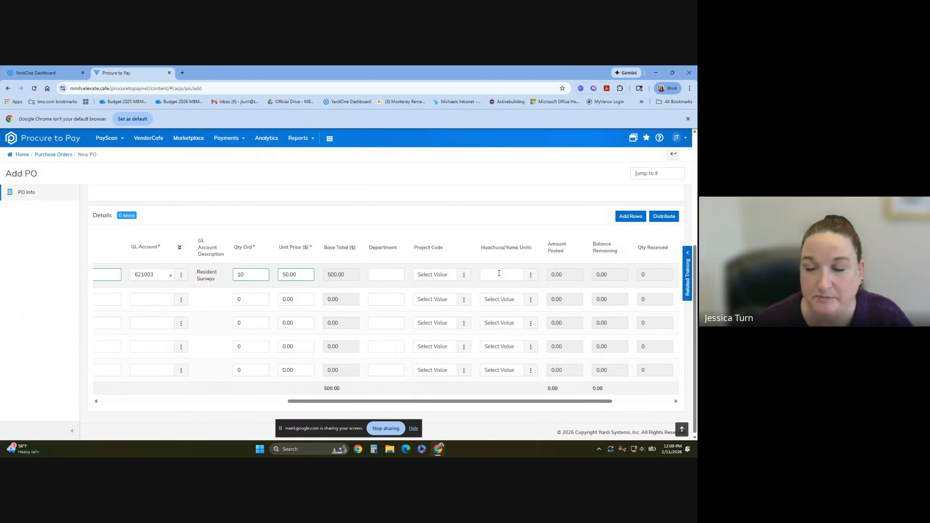
pyautogui.click(533, 275)
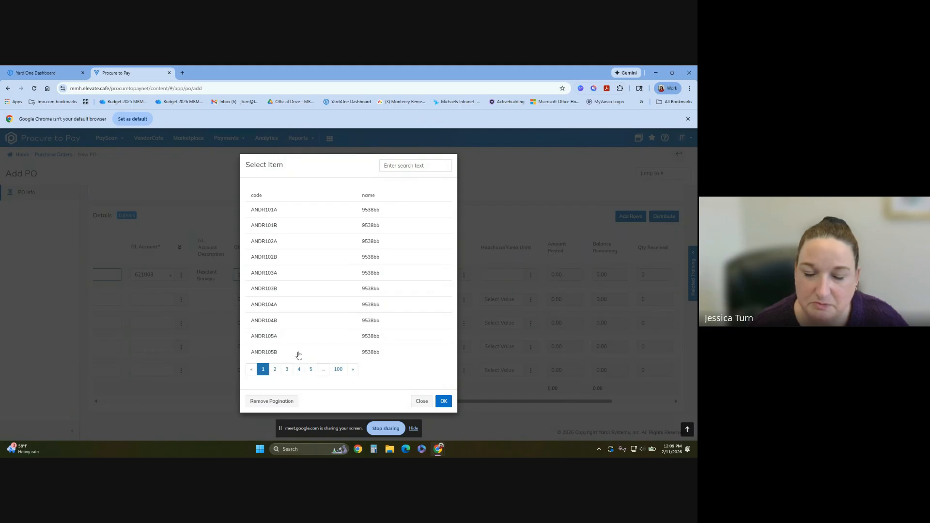
pyautogui.click(275, 370)
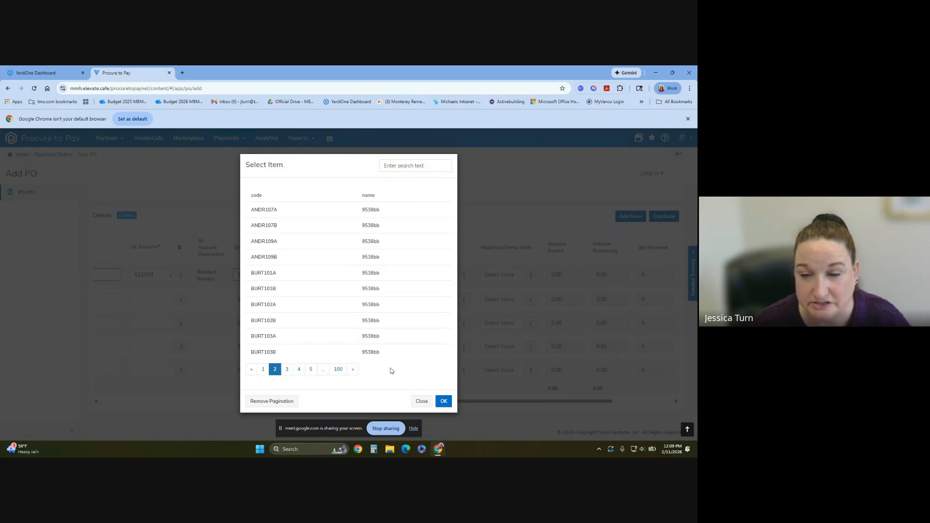
pyautogui.click(422, 401)
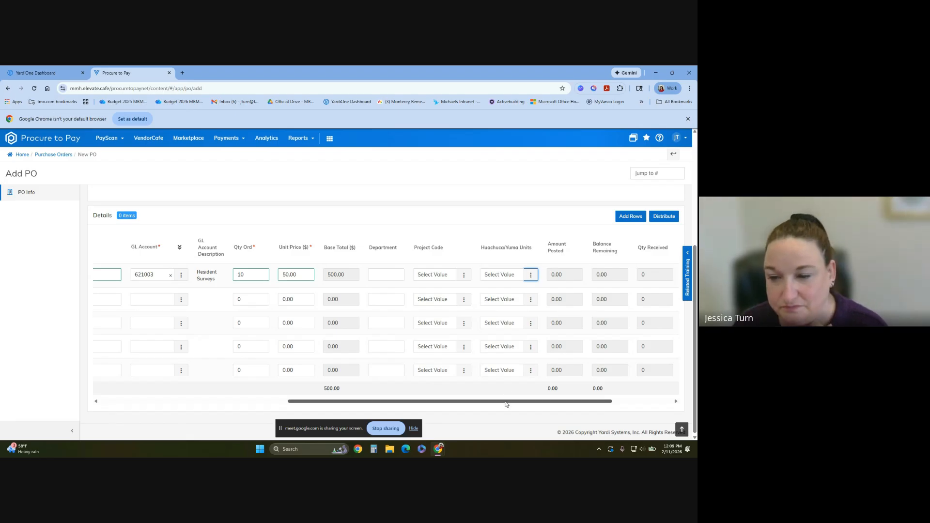
# Step: Review the detail line's remaining columns and the overview fields, then submit the purchase order for saving
pyautogui.moveTo(512, 402); pyautogui.dragTo(582, 407)
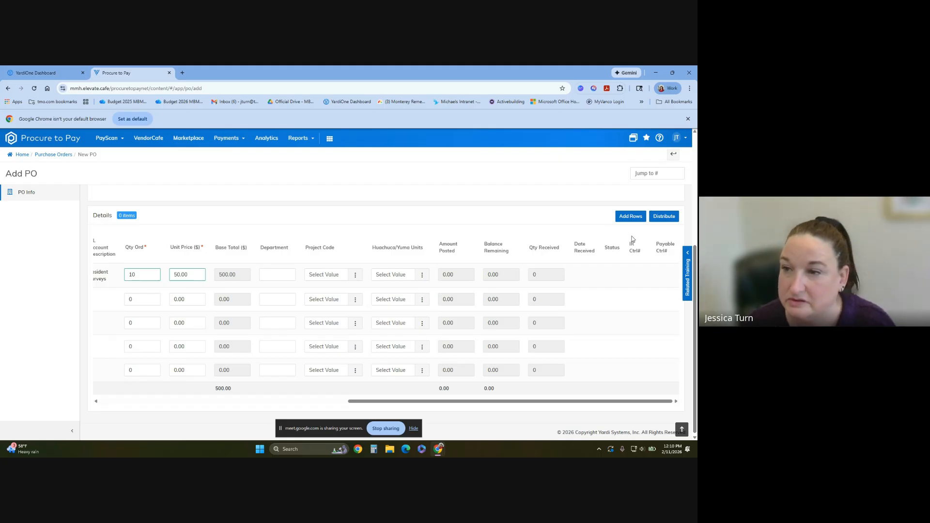
pyautogui.scroll(5, 625, 287)
pyautogui.scroll(-2, 637, 338)
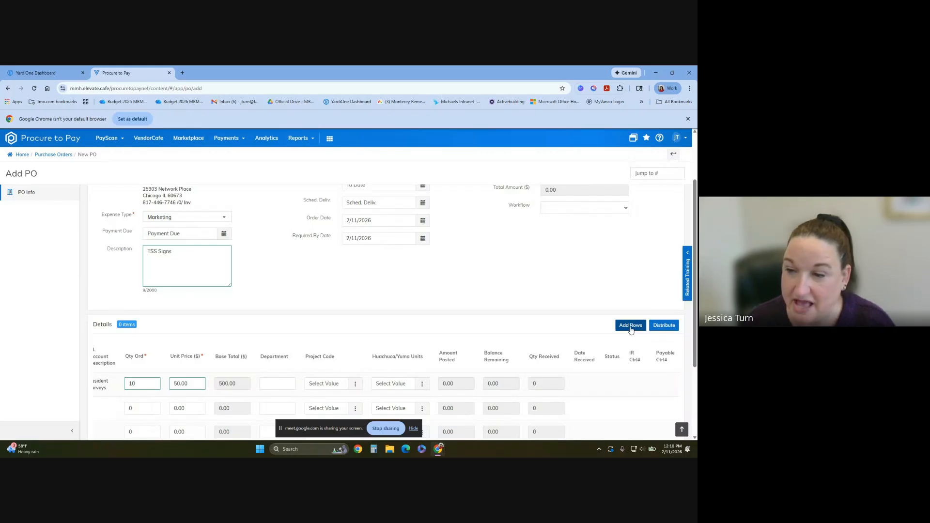
pyautogui.scroll(2, 627, 289)
pyautogui.scroll(1, 627, 289)
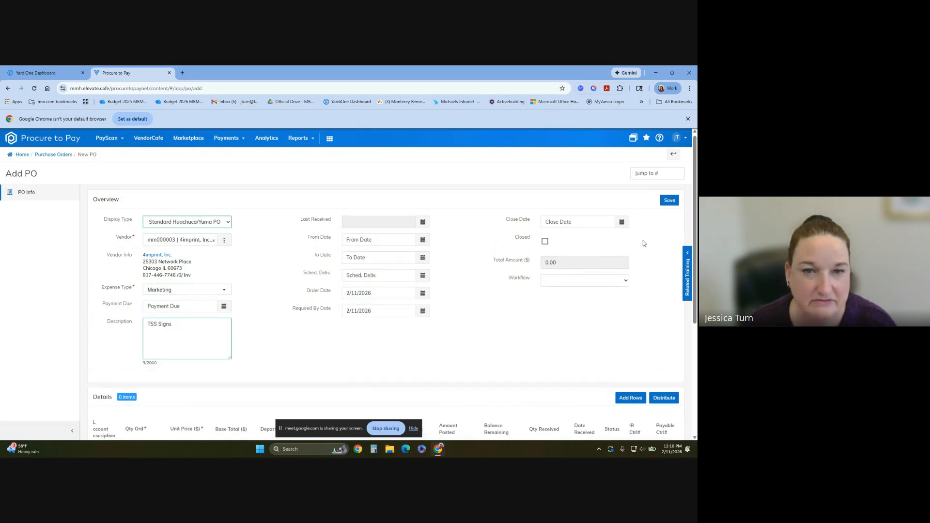
pyautogui.click(670, 201)
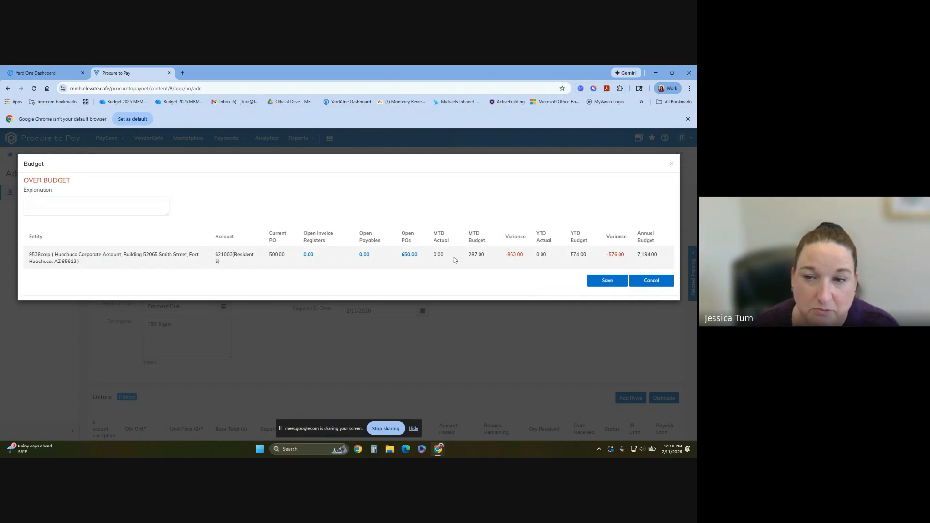
# Step: Check the Open POs amount in the over-budget review, then save the purchase order with the explanation left blank
pyautogui.click(60, 204)
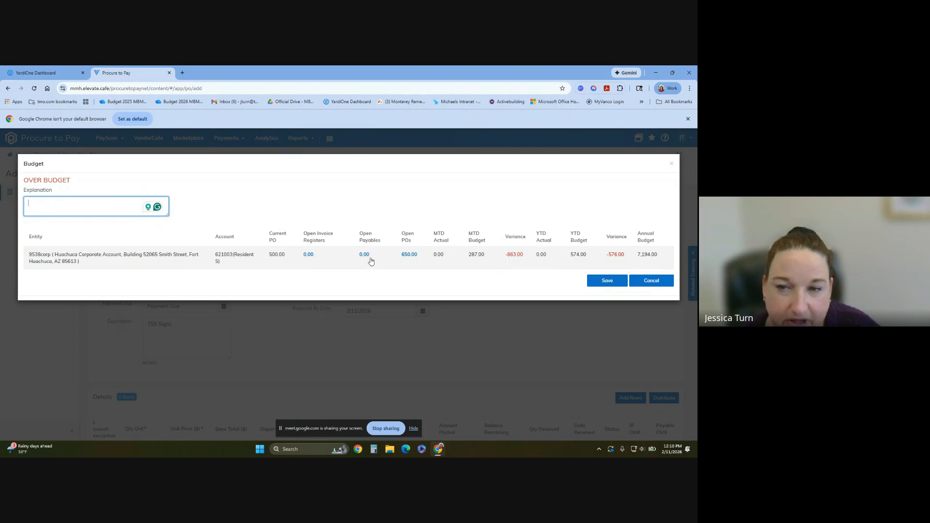
pyautogui.click(408, 255)
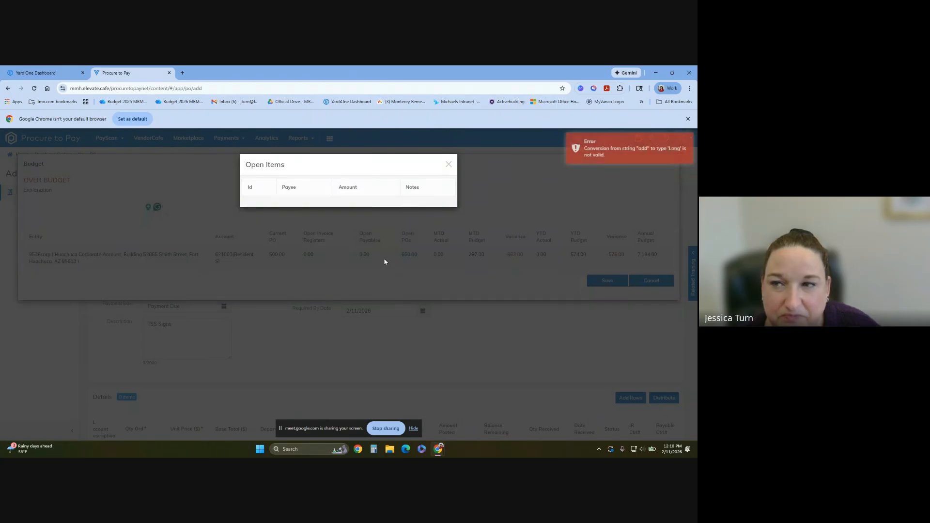
pyautogui.click(449, 164)
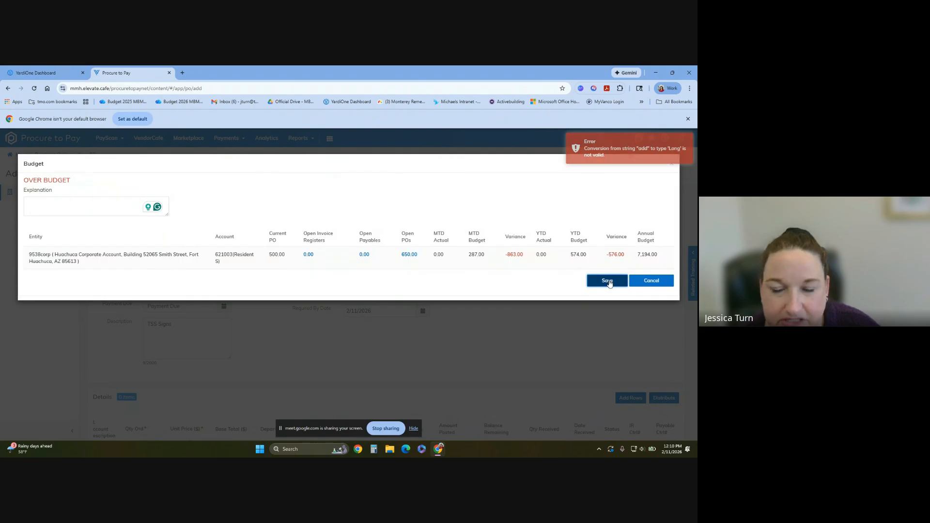
pyautogui.click(609, 282)
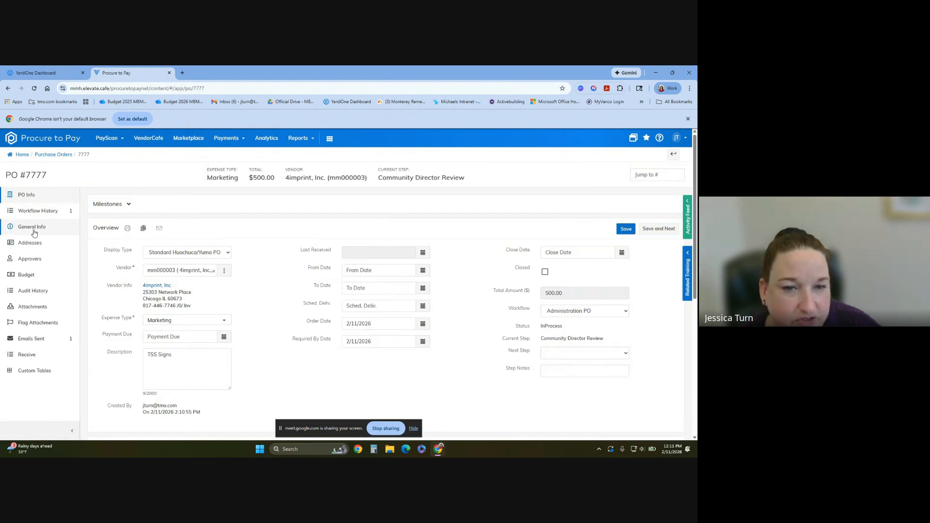
# Step: Review the saved purchase order's budget, approvers and sent emails
pyautogui.click(26, 275)
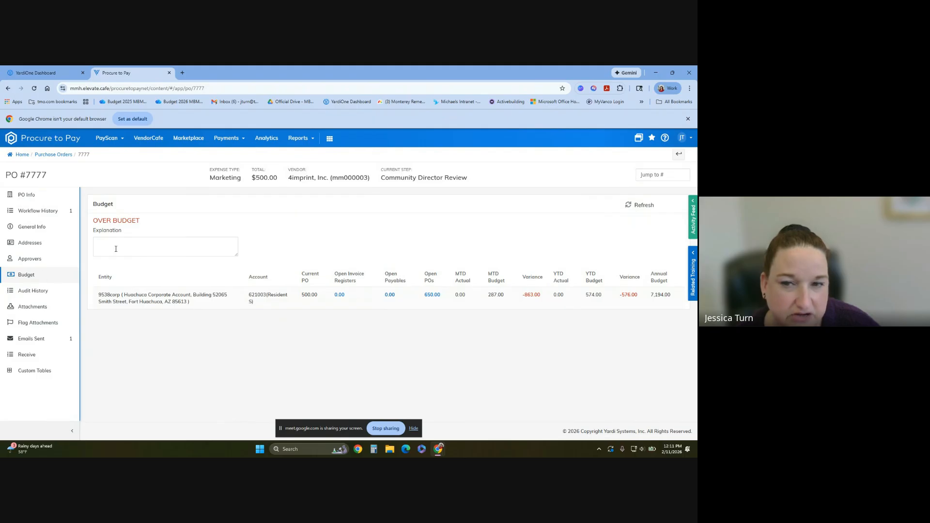
pyautogui.click(29, 259)
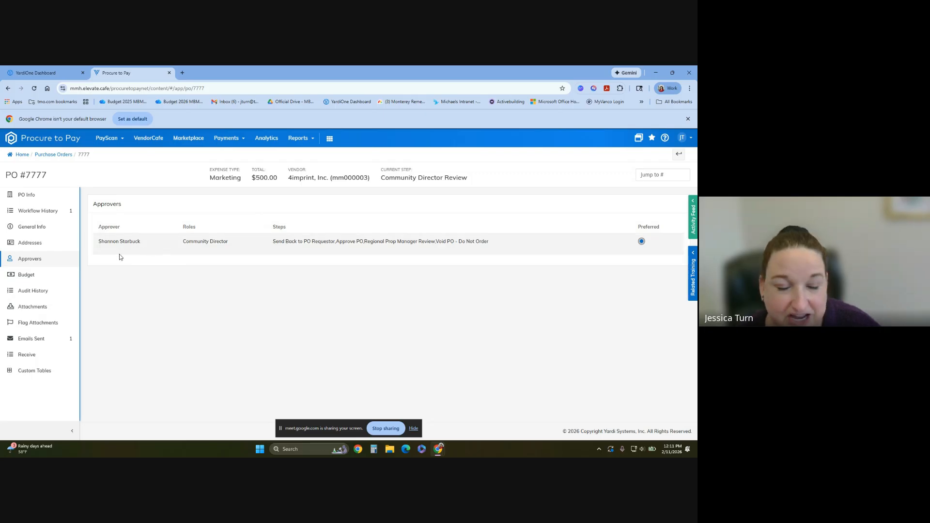
pyautogui.click(35, 341)
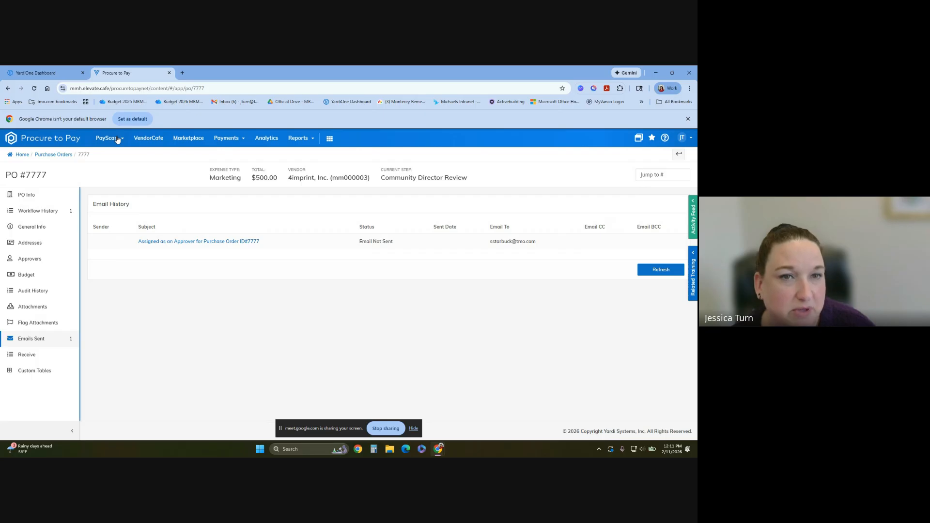
# Step: Go to the purchase order dashboard and view the milestones of the $250 TSS Signs order from 4imprint, Inc
pyautogui.click(118, 140)
pyautogui.moveTo(120, 168)
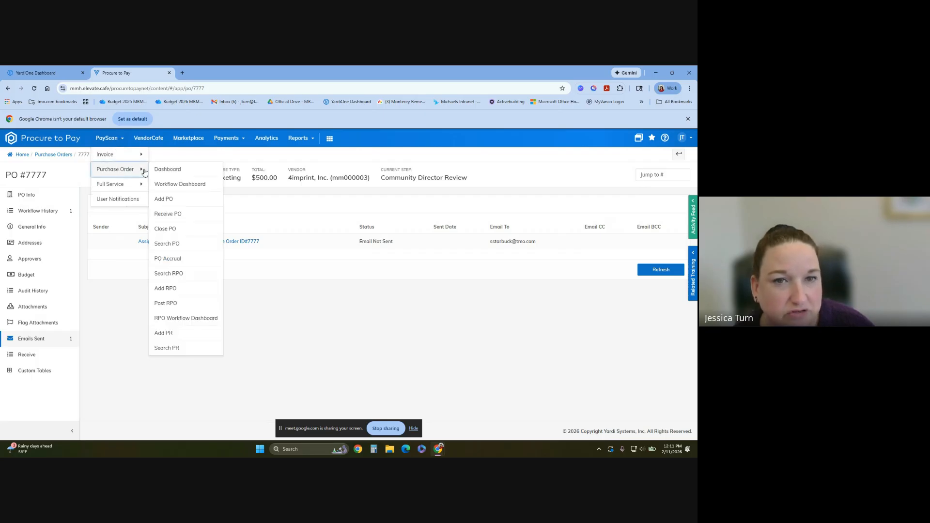
pyautogui.click(173, 170)
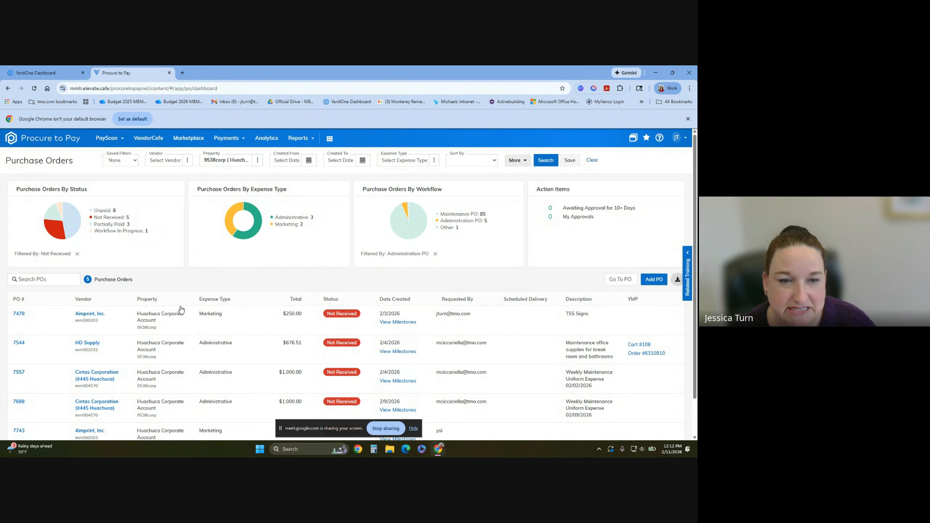
pyautogui.scroll(-1, 413, 369)
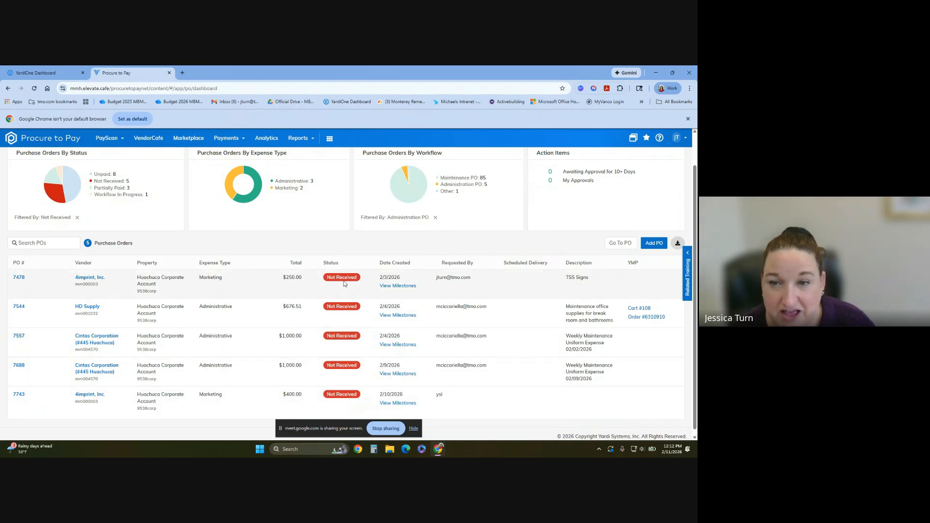
pyautogui.click(392, 287)
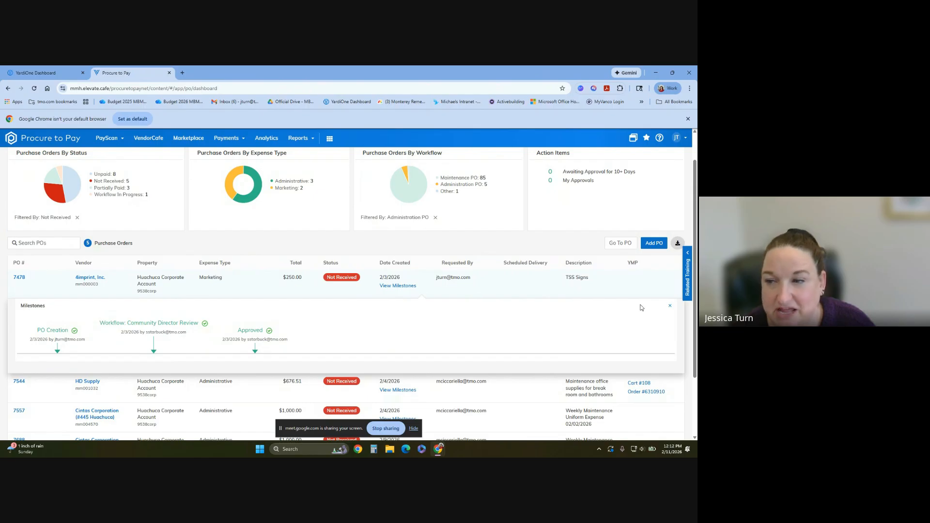
pyautogui.click(670, 307)
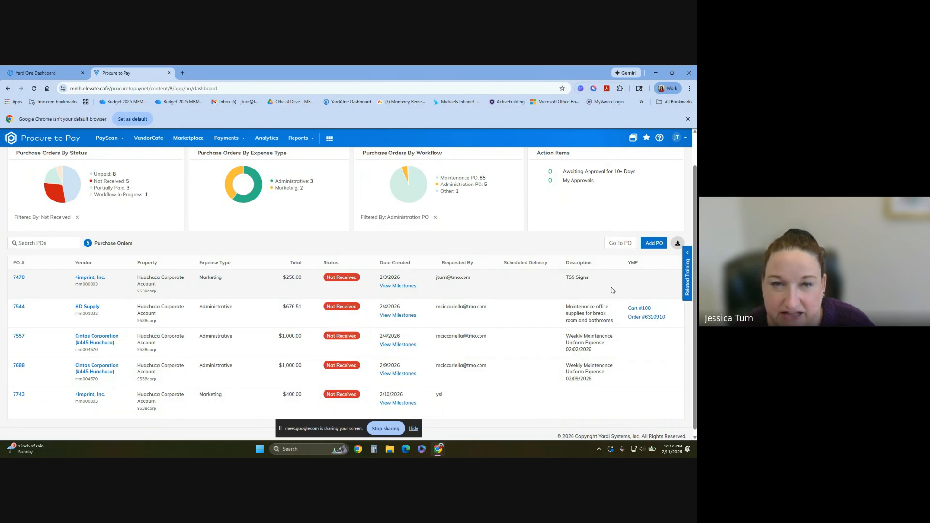
pyautogui.scroll(1, 612, 290)
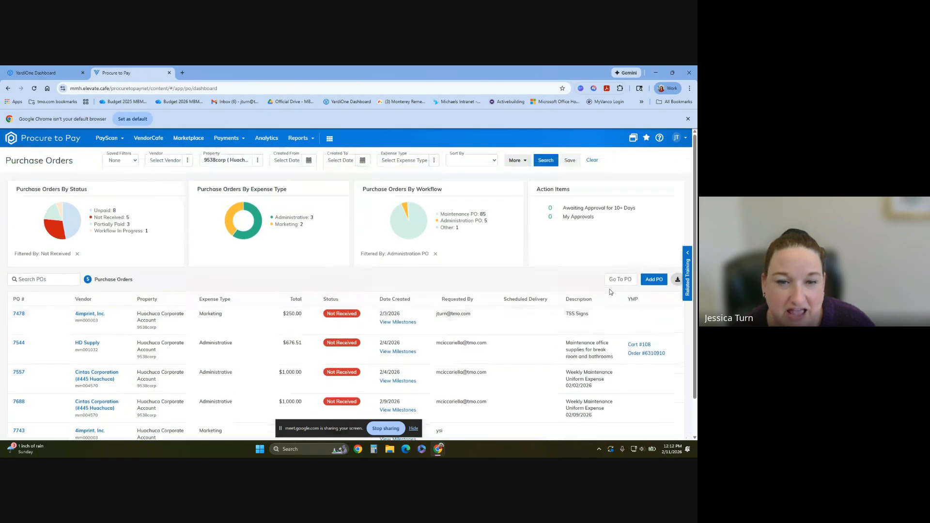
# Step: Open the $250 TSS Signs purchase order and examine its overview fields and detail line columns
pyautogui.click(15, 315)
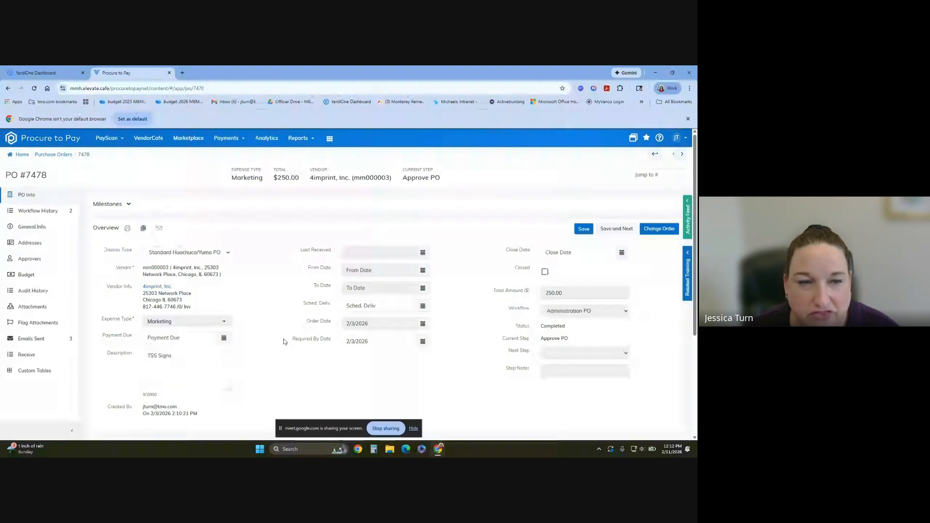
pyautogui.scroll(-3, 311, 360)
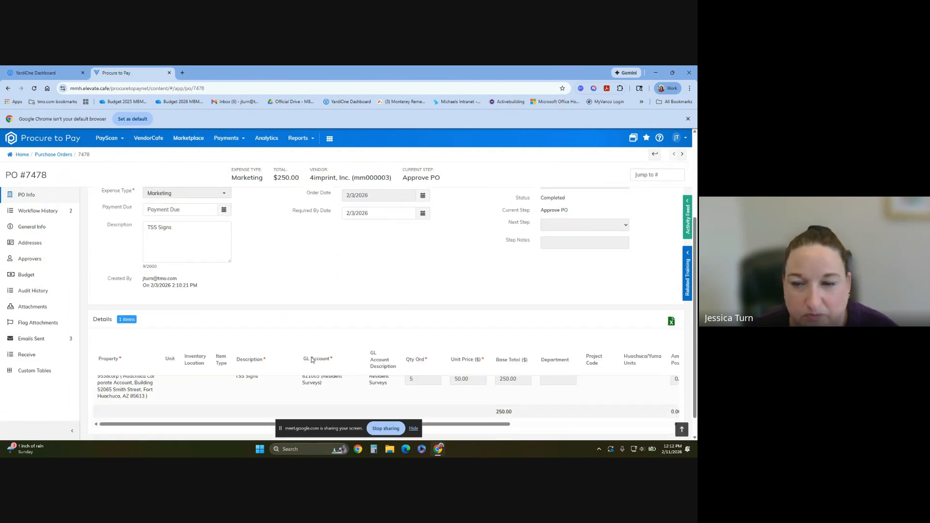
pyautogui.scroll(-2, 311, 360)
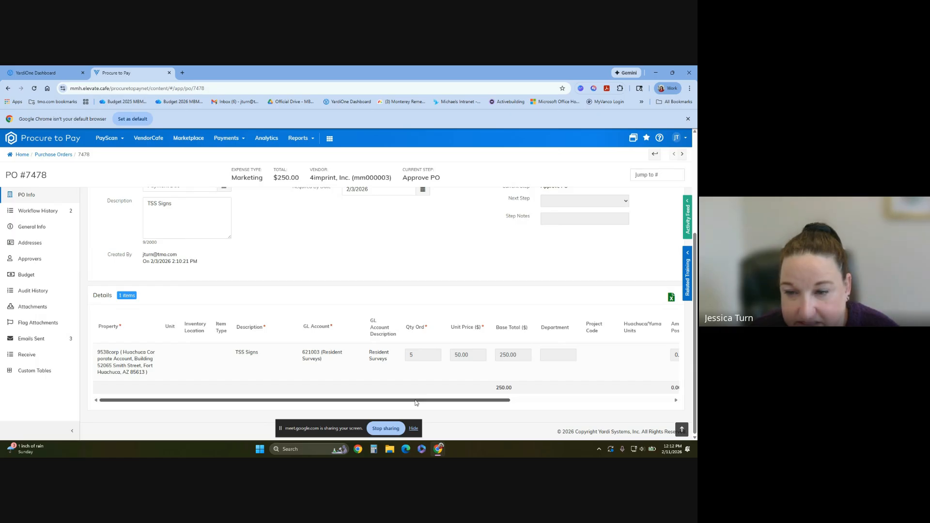
pyautogui.moveTo(416, 403); pyautogui.dragTo(522, 406)
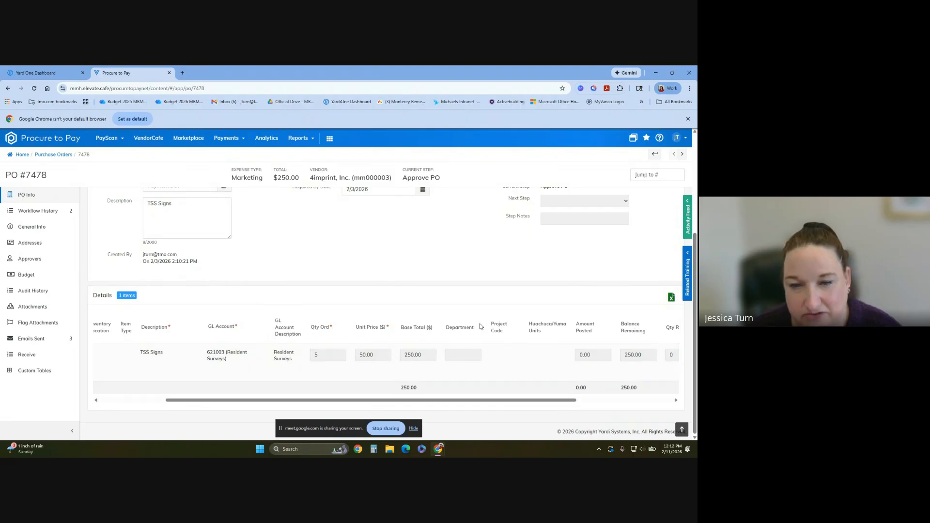
pyautogui.scroll(1, 476, 321)
pyautogui.scroll(5, 476, 320)
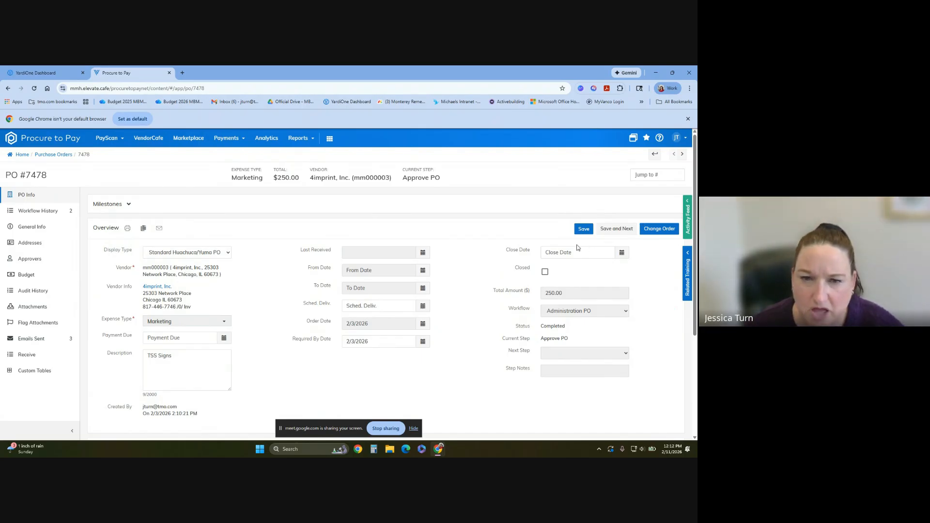
pyautogui.scroll(-3, 484, 271)
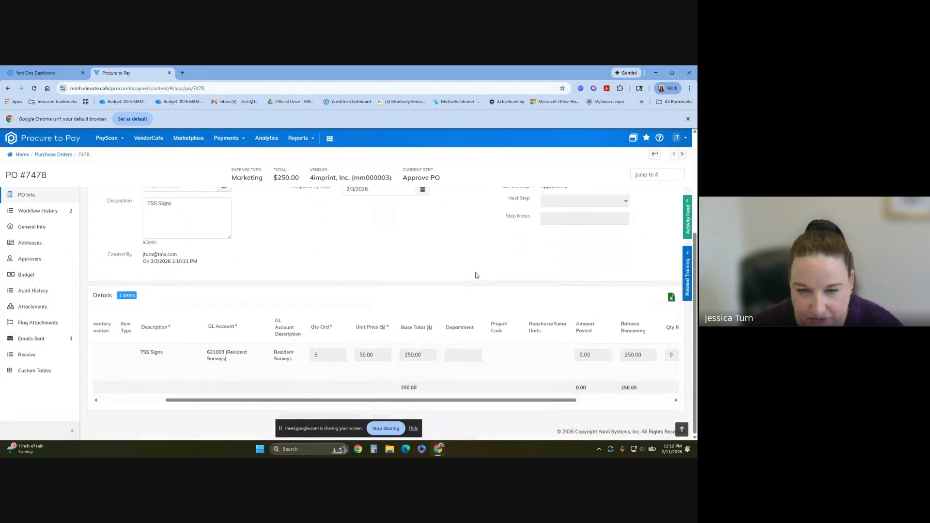
pyautogui.scroll(3, 477, 275)
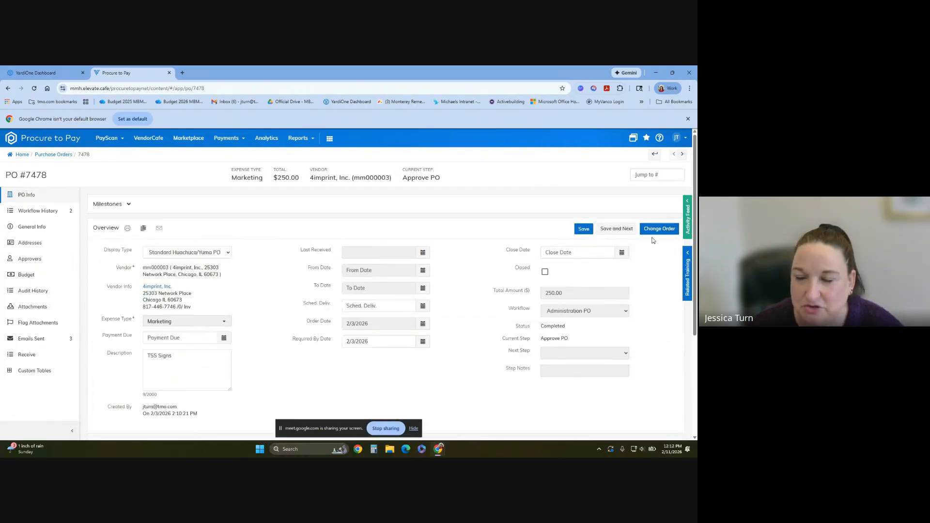
pyautogui.scroll(-1, 596, 312)
pyautogui.scroll(-1, 595, 312)
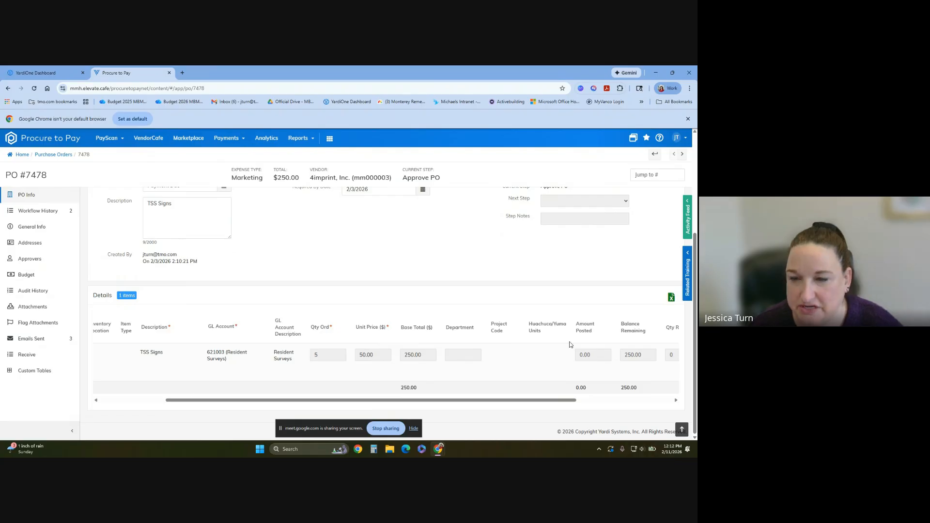
pyautogui.moveTo(503, 403); pyautogui.dragTo(463, 405)
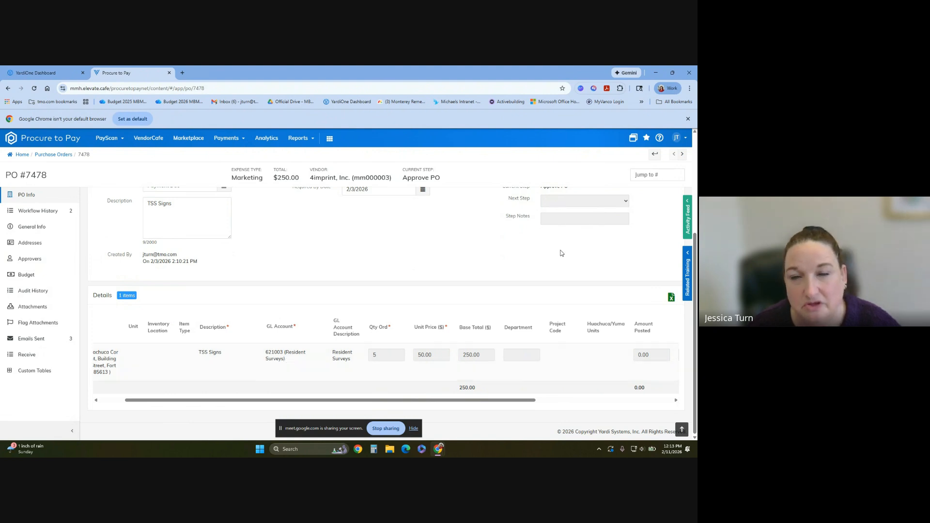
# Step: Open a change order for the TSS Signs purchase order, inspect its overview and blank detail rows, and return without saving
pyautogui.scroll(3, 561, 253)
pyautogui.click(657, 230)
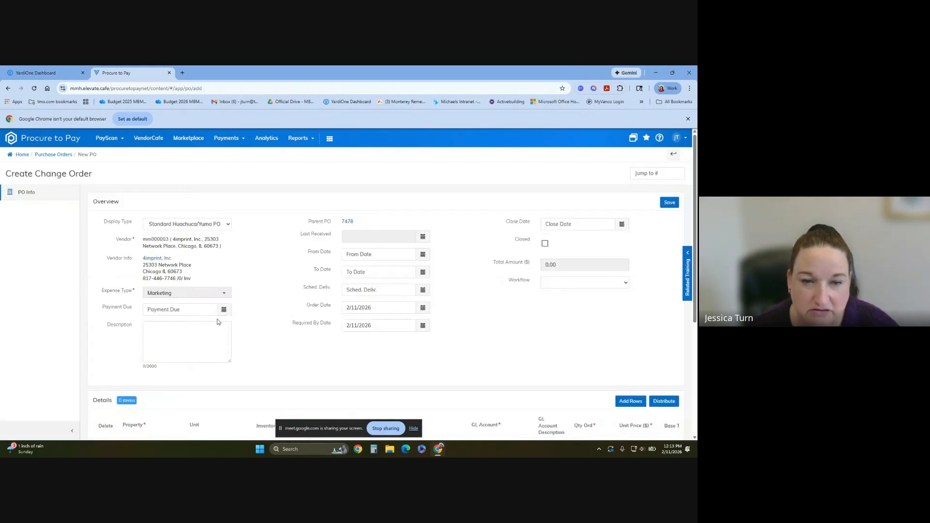
pyautogui.scroll(-3, 217, 320)
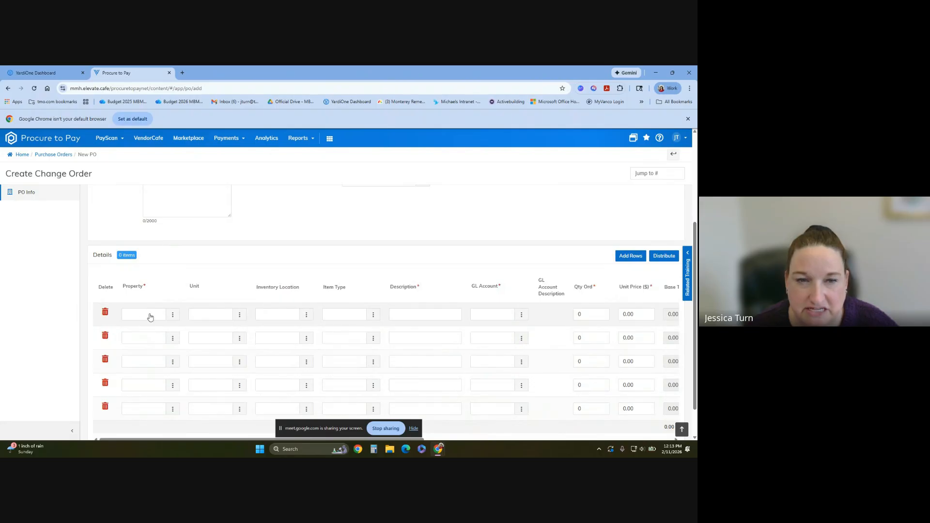
pyautogui.scroll(3, 243, 325)
pyautogui.scroll(-2, 450, 365)
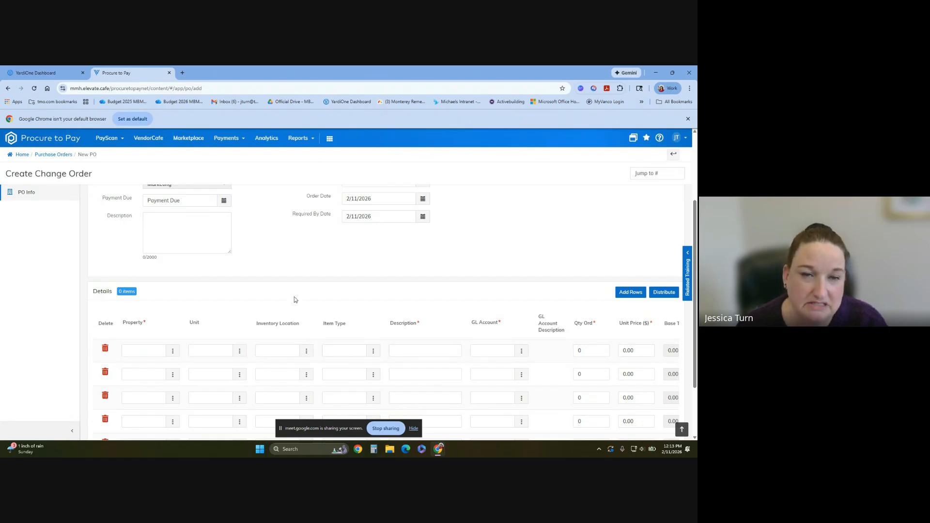
pyautogui.scroll(-1, 295, 300)
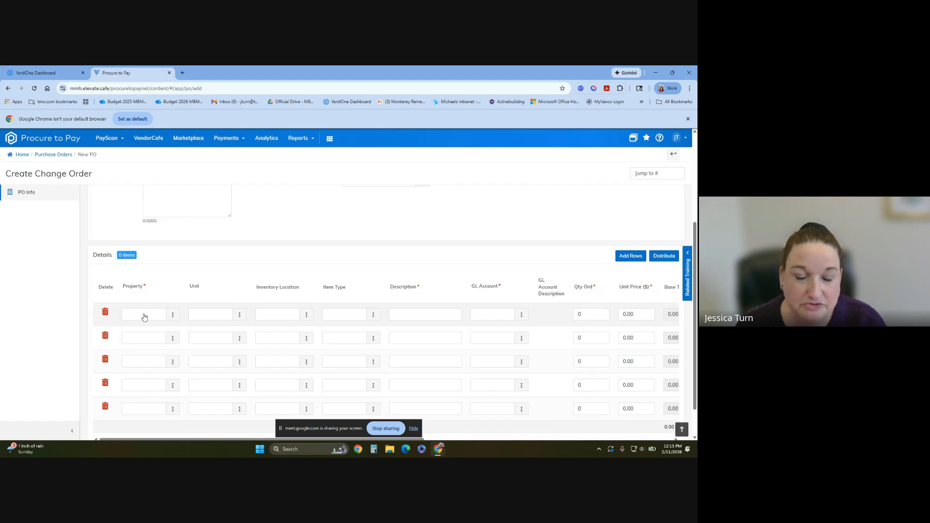
pyautogui.scroll(1, 145, 315)
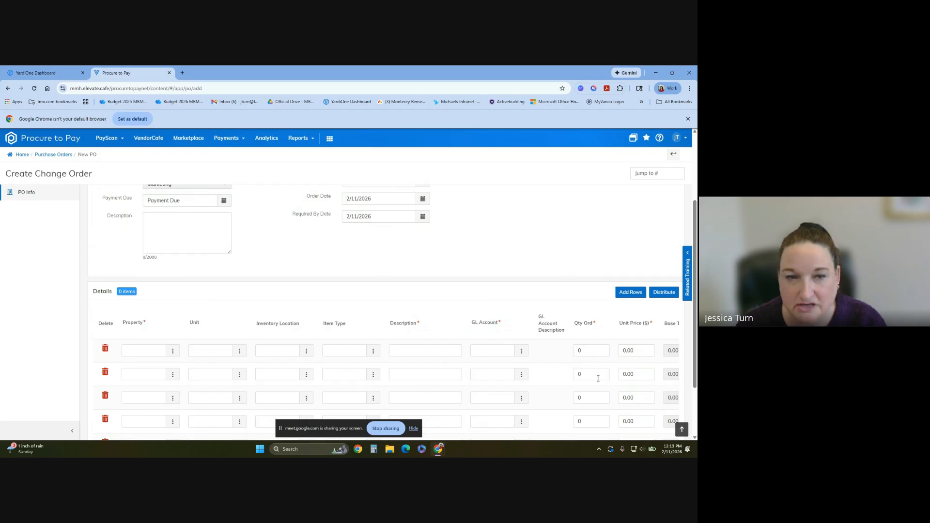
pyautogui.scroll(-2, 630, 383)
pyautogui.scroll(4, 595, 396)
pyautogui.scroll(1, 595, 396)
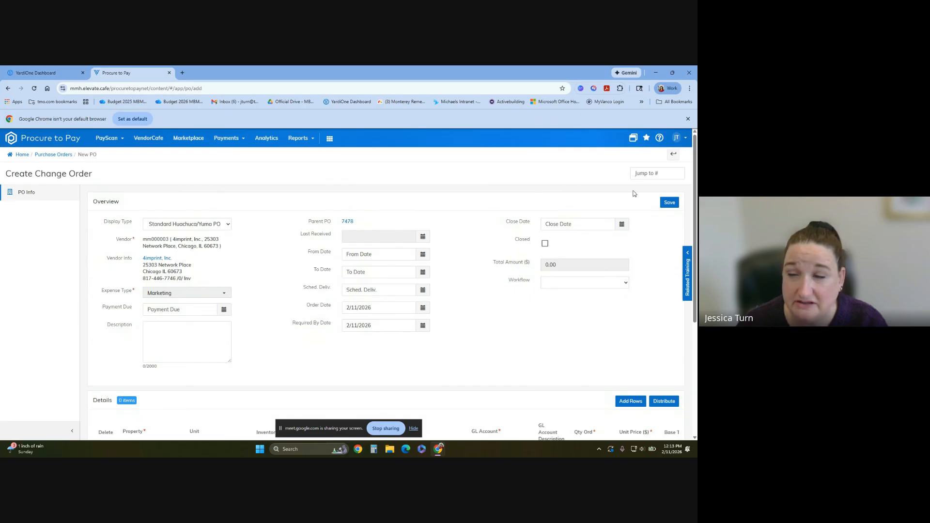
pyautogui.click(674, 156)
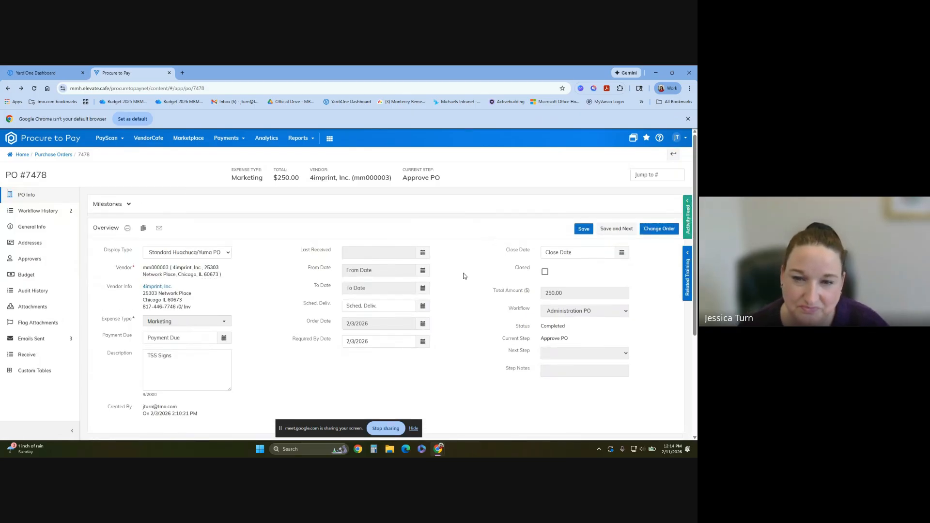
# Step: Examine the approved TSS Signs order's detail line through to the received quantity, status and payable columns
pyautogui.scroll(-1, 511, 364)
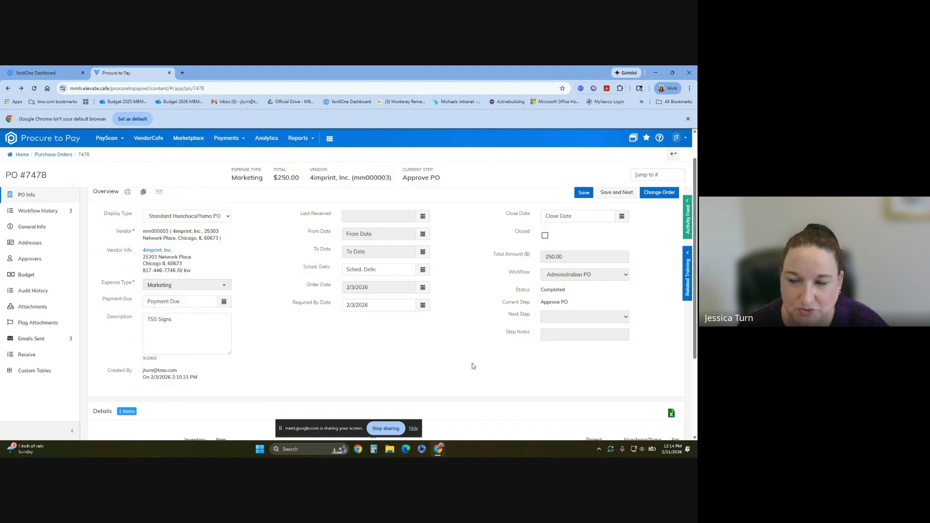
pyautogui.scroll(-3, 478, 365)
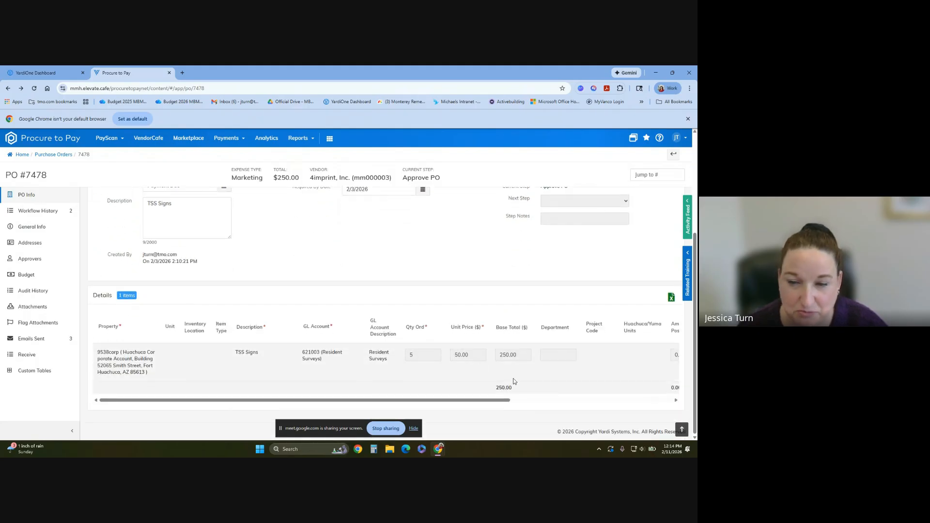
pyautogui.moveTo(469, 404); pyautogui.dragTo(647, 413)
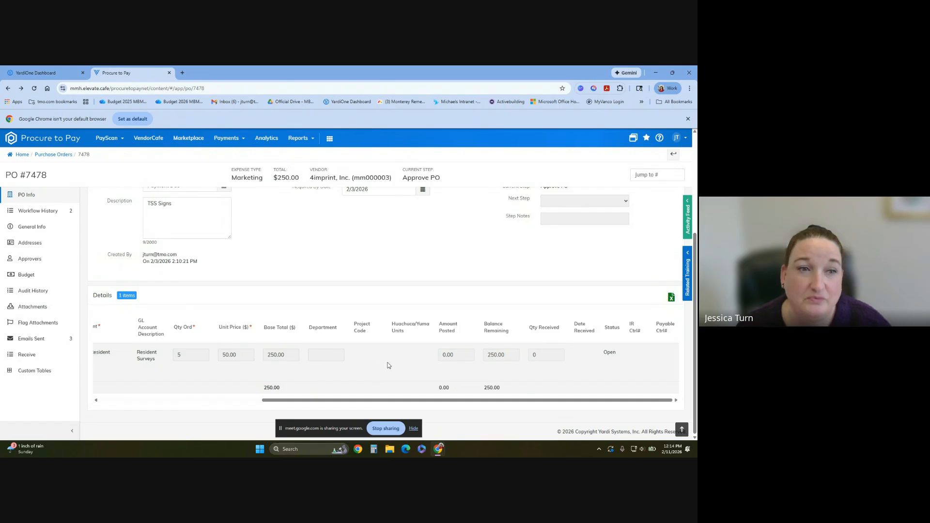
# Step: Start an email to the vendor from the TSS Signs purchase order with the subject "Sign Order"
pyautogui.scroll(3, 383, 358)
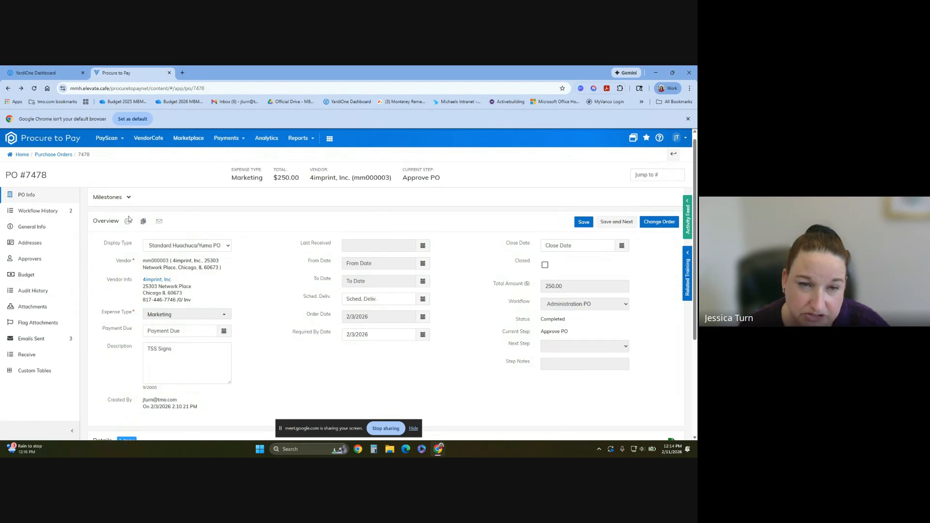
pyautogui.click(159, 222)
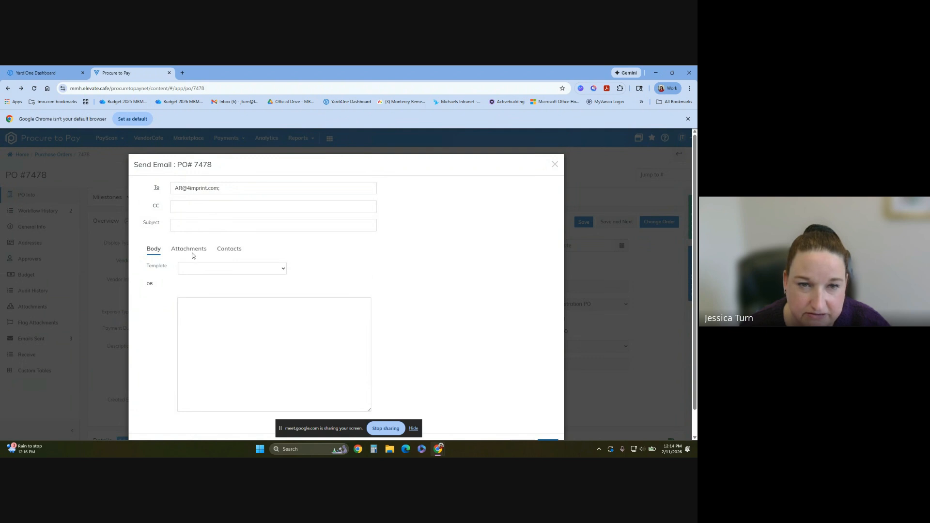
pyautogui.click(184, 225)
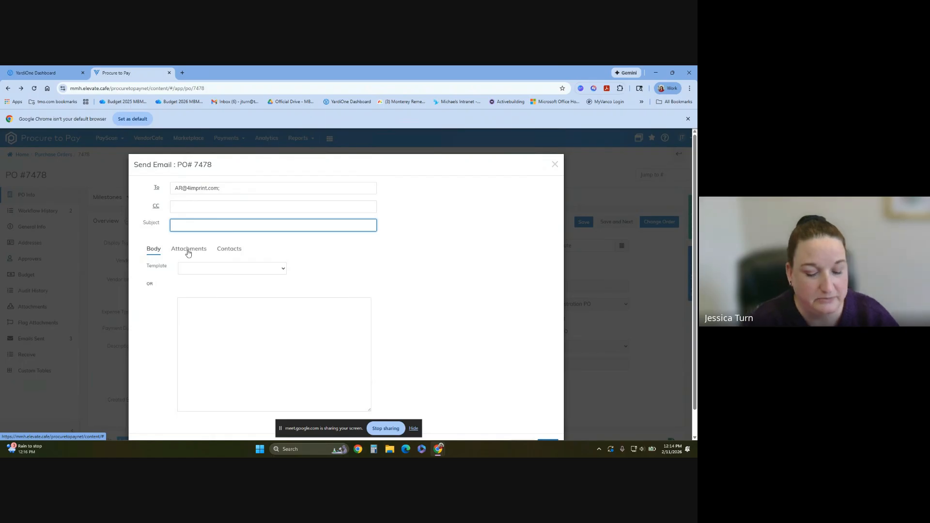
pyautogui.write('Sign')
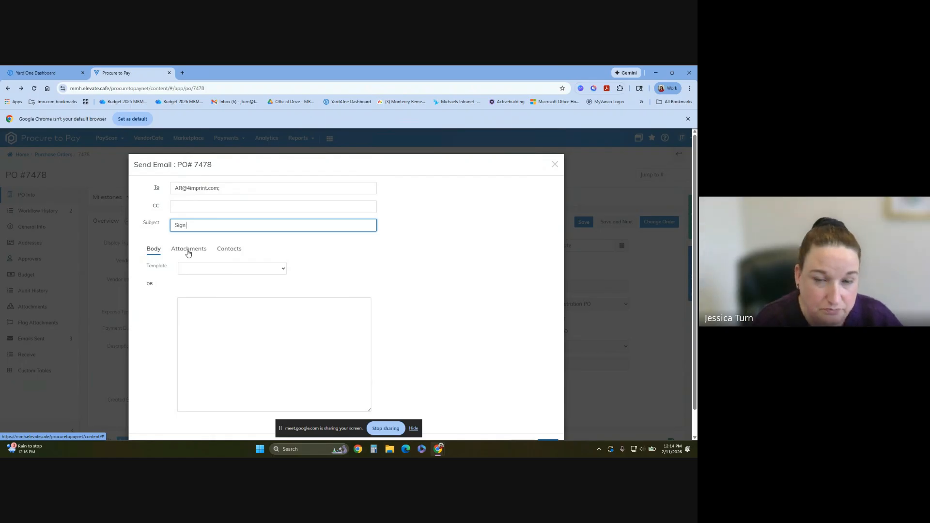
pyautogui.write(' Order')
# Step: Examine the email's available attachments and its full list of To and CC contacts
pyautogui.click(189, 249)
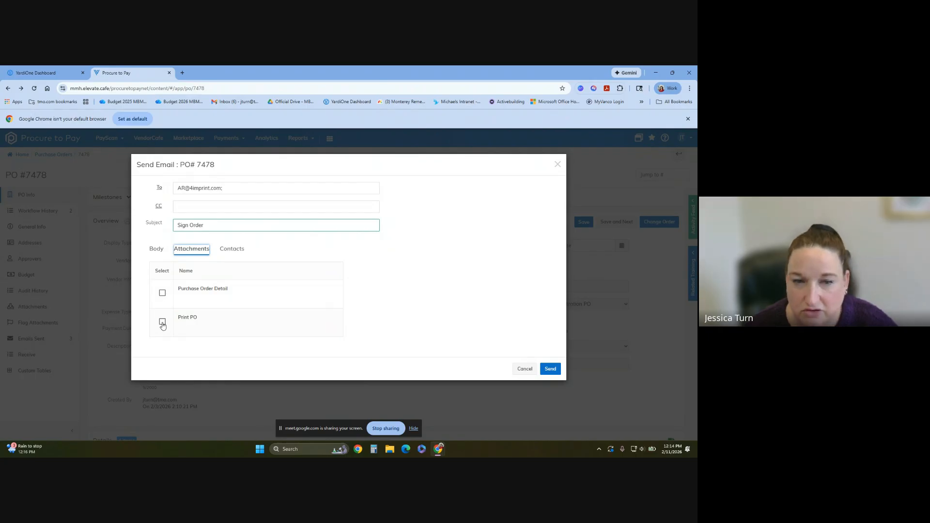
pyautogui.click(236, 250)
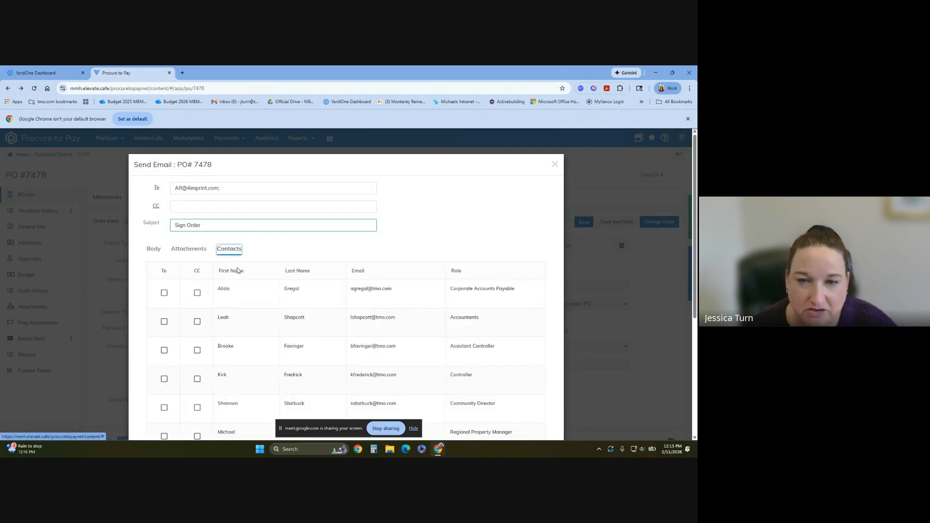
pyautogui.scroll(-1, 251, 317)
pyautogui.scroll(-3, 253, 277)
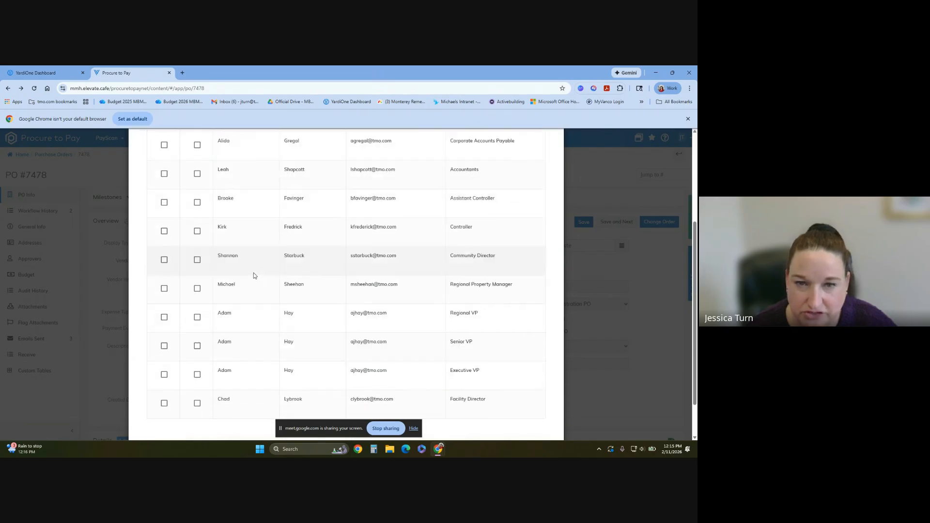
pyautogui.scroll(4, 247, 338)
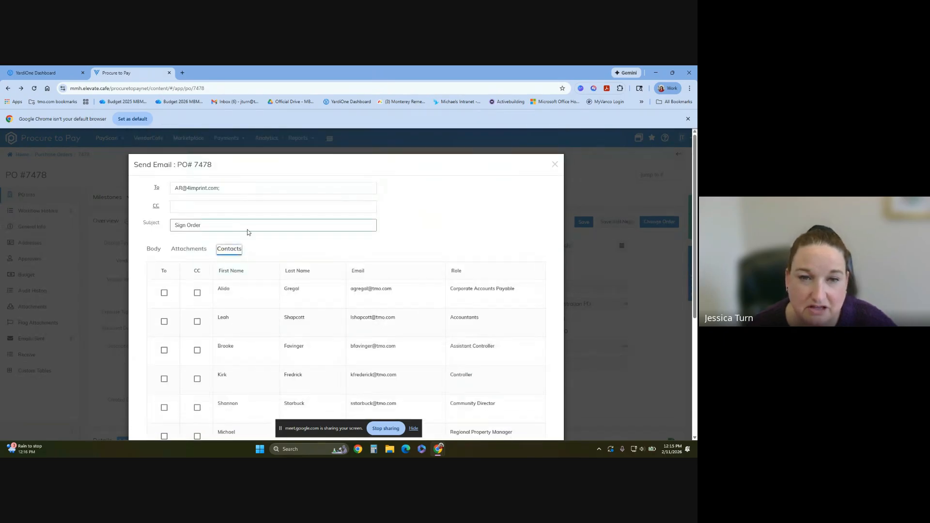
# Step: Try the CM Reminder and P2PHub - PO Returned body templates, reset the template to blank, and cancel the email
pyautogui.click(154, 250)
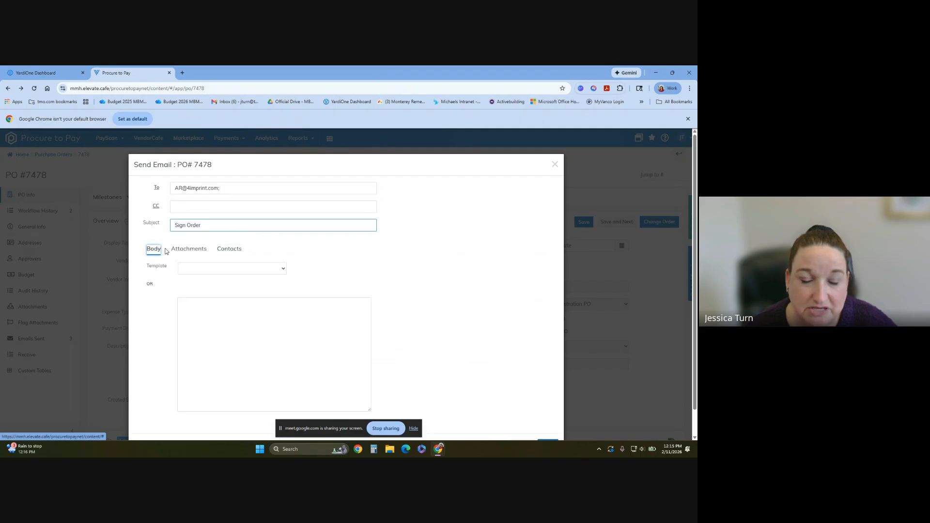
pyautogui.click(283, 270)
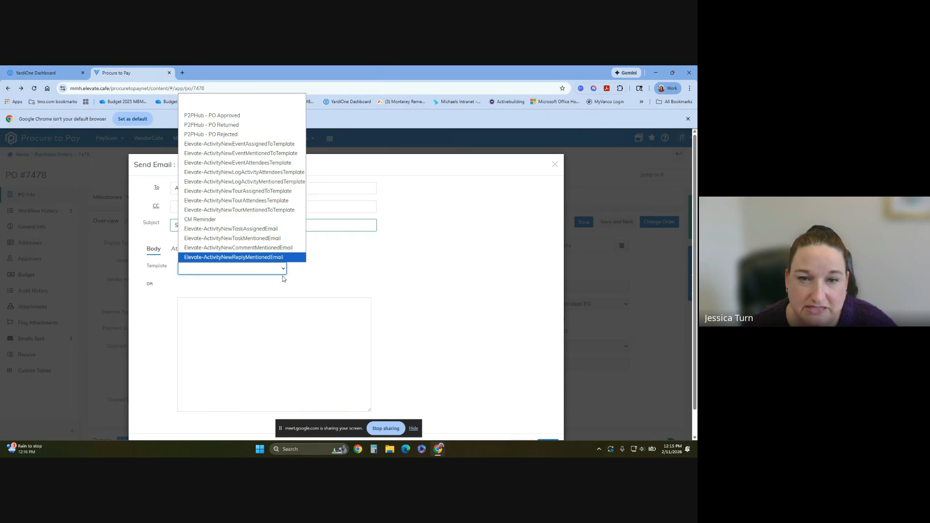
pyautogui.click(278, 219)
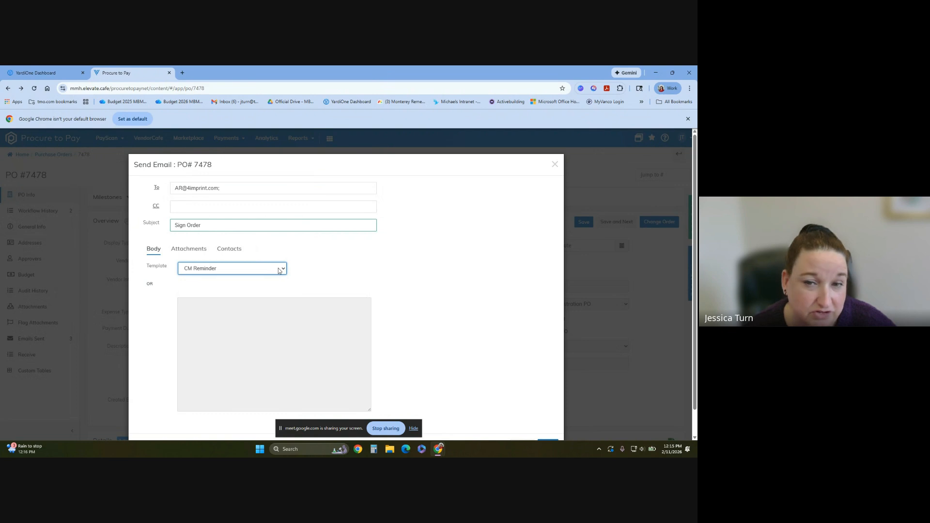
pyautogui.click(279, 271)
pyautogui.click(263, 287)
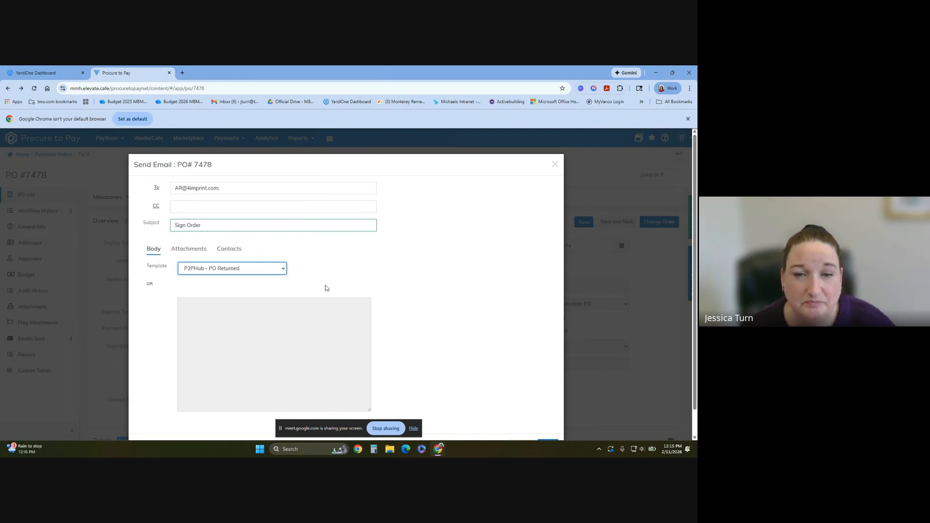
pyautogui.scroll(-1, 409, 299)
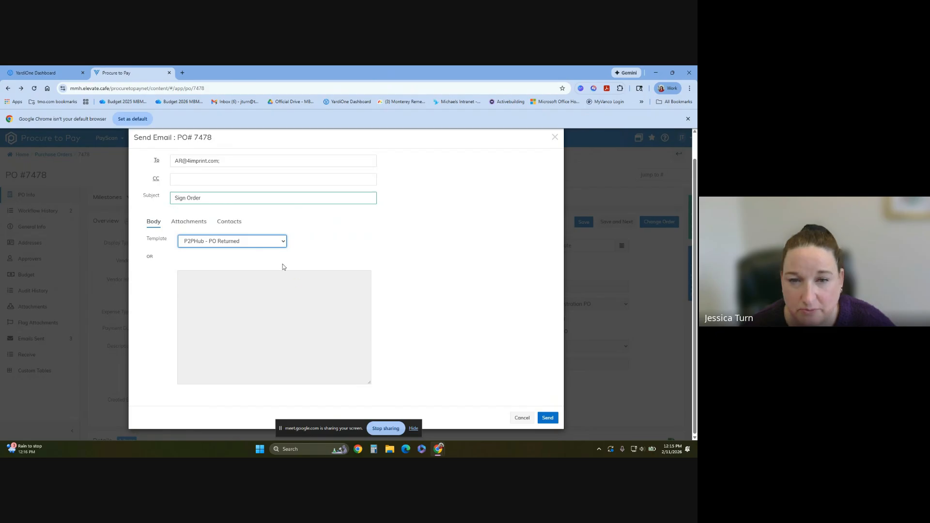
pyautogui.click(284, 241)
pyautogui.click(279, 251)
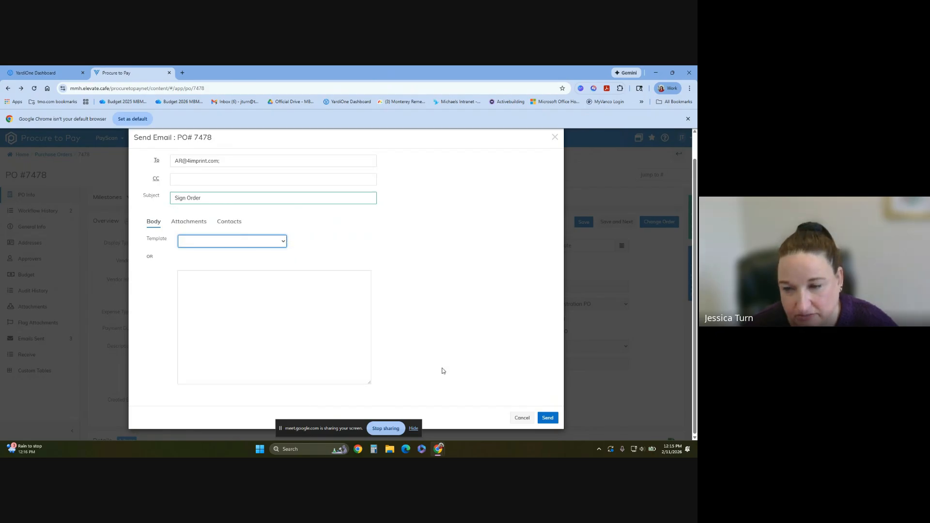
pyautogui.click(522, 418)
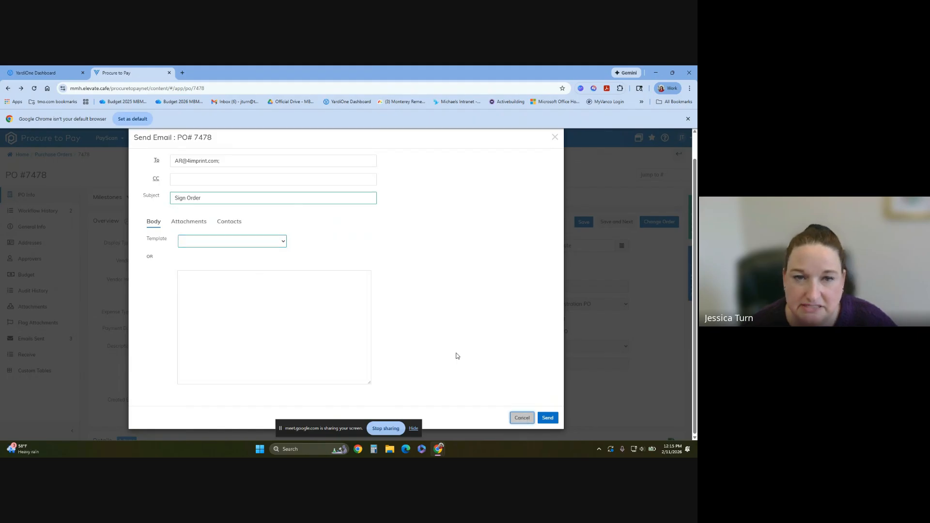
pyautogui.click(522, 419)
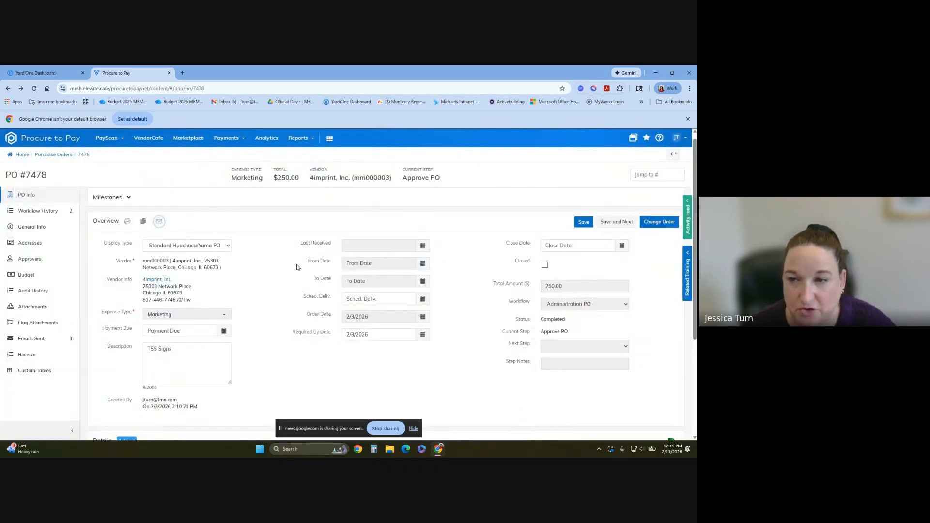
# Step: Copy the TSS Signs purchase order, inspect the copy's overview and detail rows, and return without saving it
pyautogui.click(143, 223)
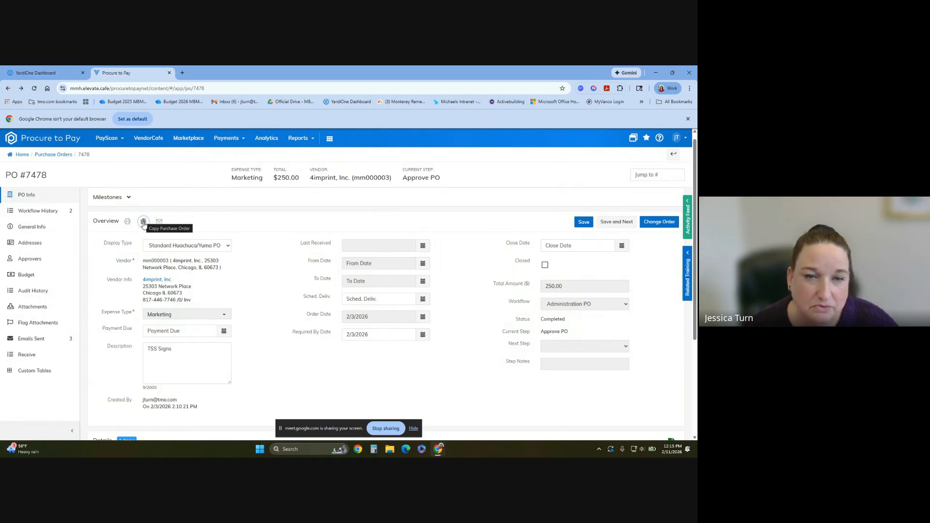
pyautogui.click(143, 224)
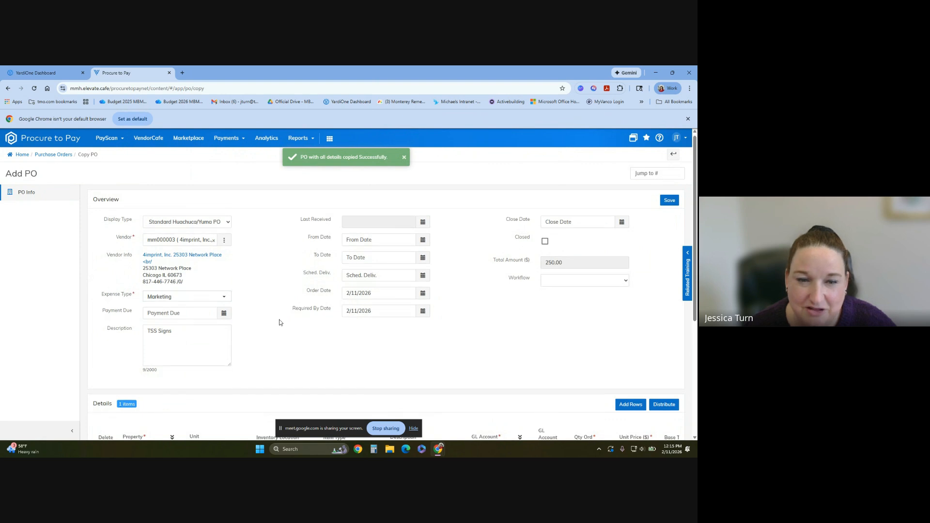
pyautogui.scroll(-4, 281, 322)
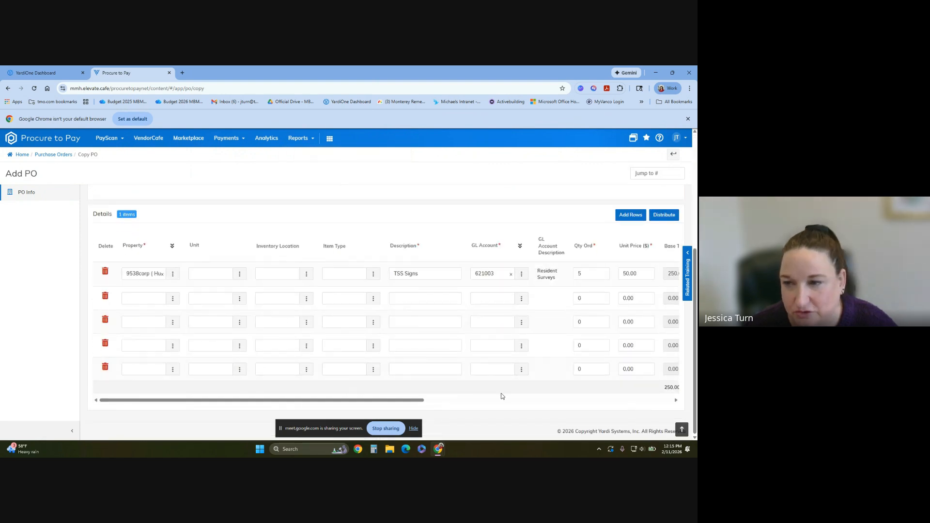
pyautogui.scroll(4, 499, 394)
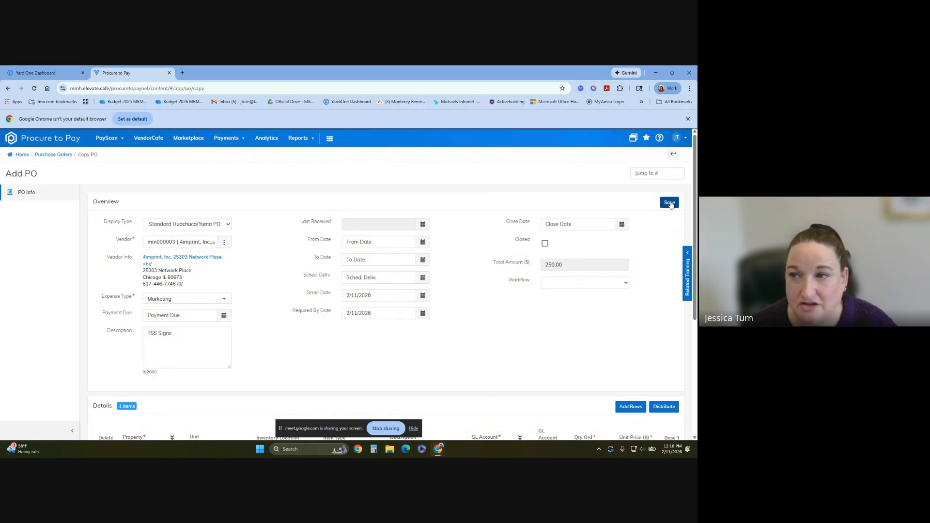
pyautogui.click(673, 154)
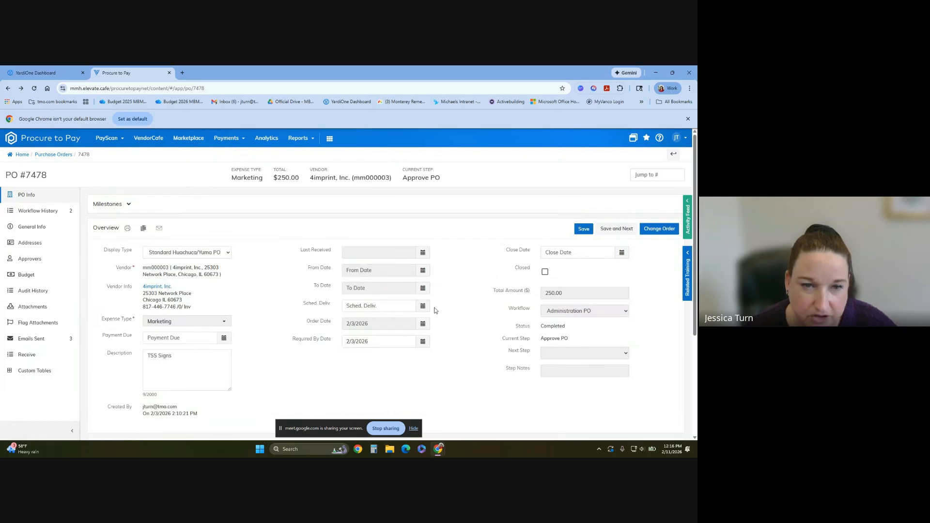
# Step: Mark the TSS Signs purchase order as closed in its overview without saving
pyautogui.scroll(-3, 482, 271)
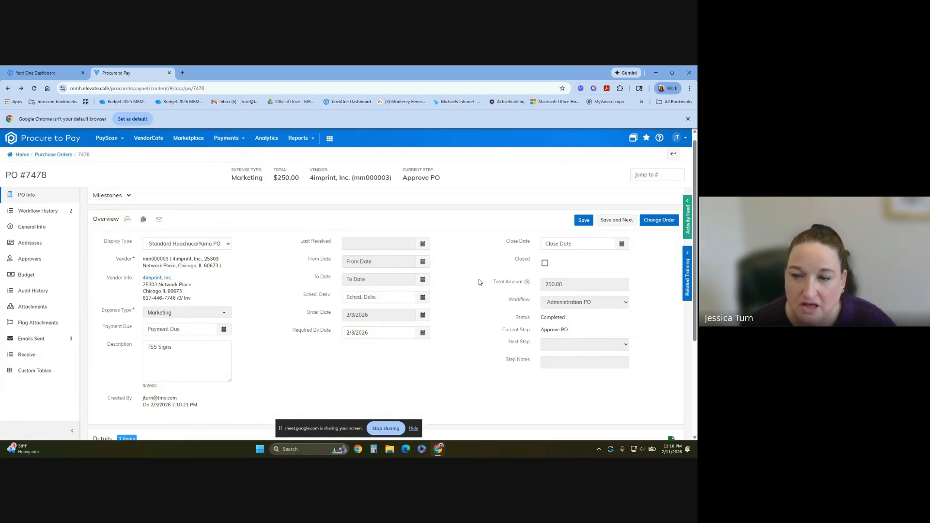
pyautogui.scroll(3, 479, 286)
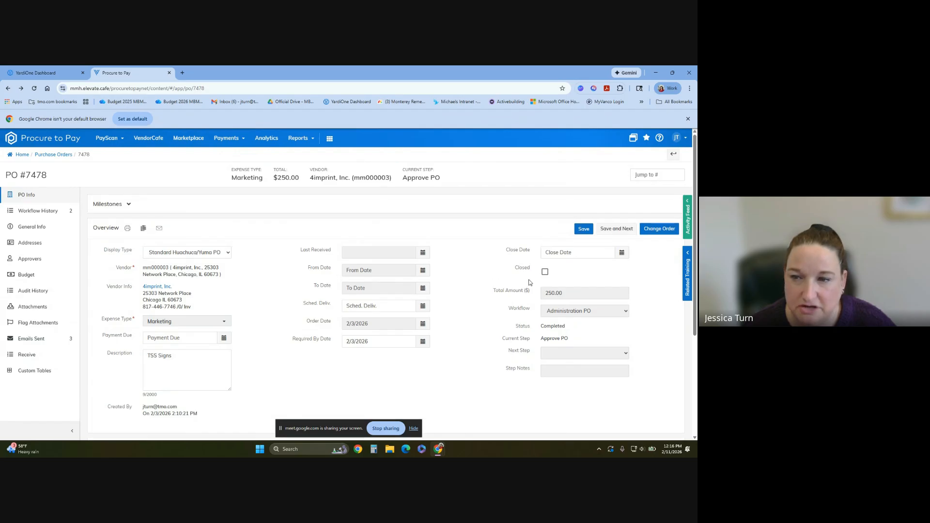
pyautogui.click(545, 272)
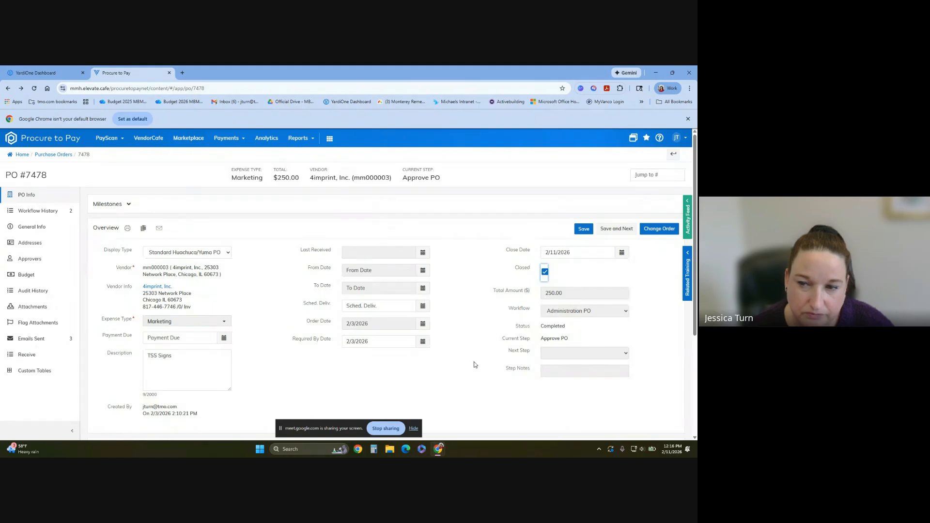
# Step: Examine the order's detail line, workflow approval history and sent email history
pyautogui.scroll(-3, 477, 361)
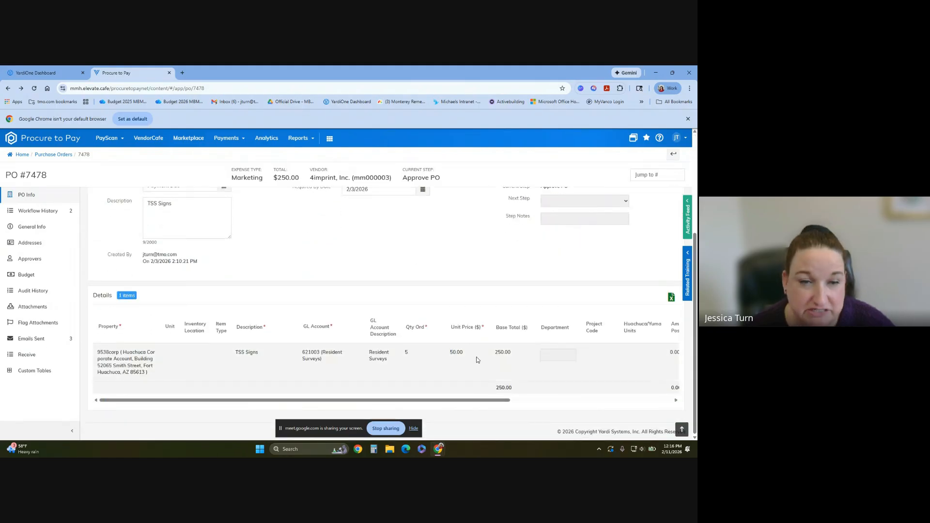
pyautogui.click(58, 214)
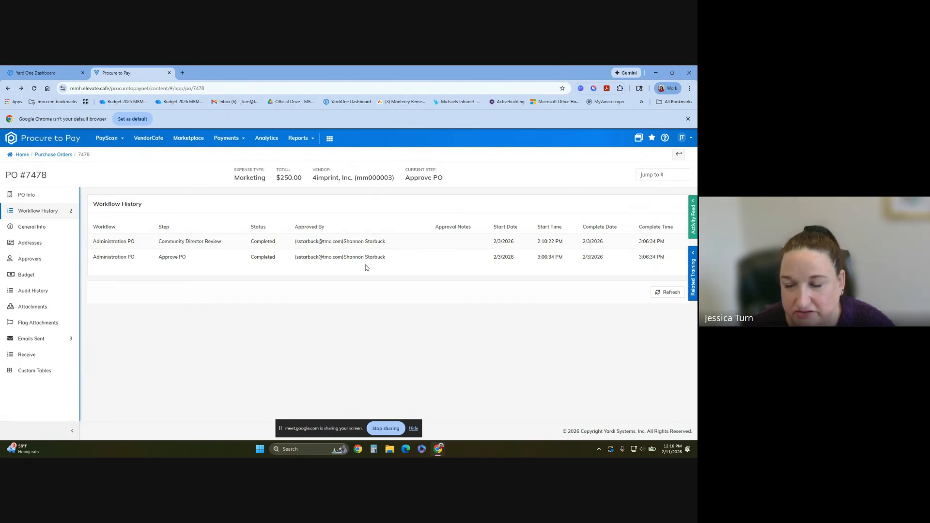
pyautogui.click(32, 340)
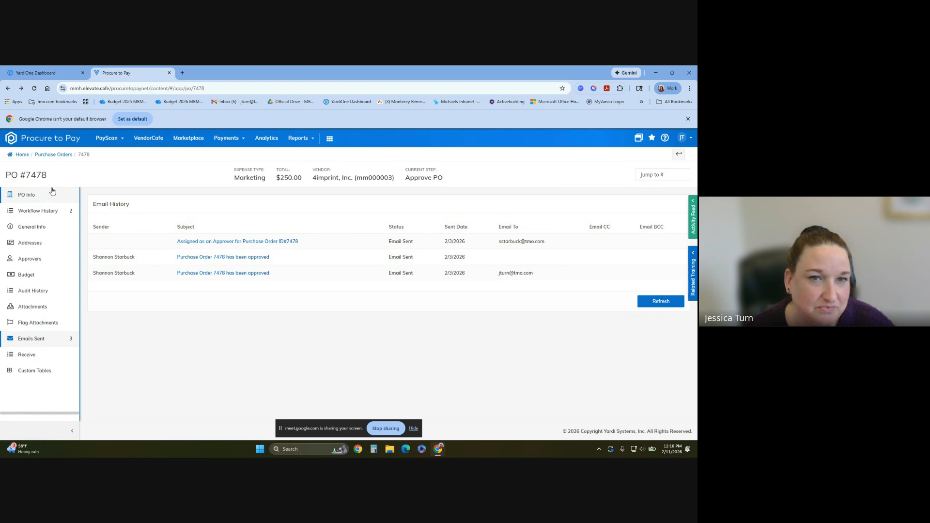
# Step: Go to the Receive PO page, discarding the unsaved changes to the TSS Signs order
pyautogui.click(112, 139)
pyautogui.moveTo(124, 170)
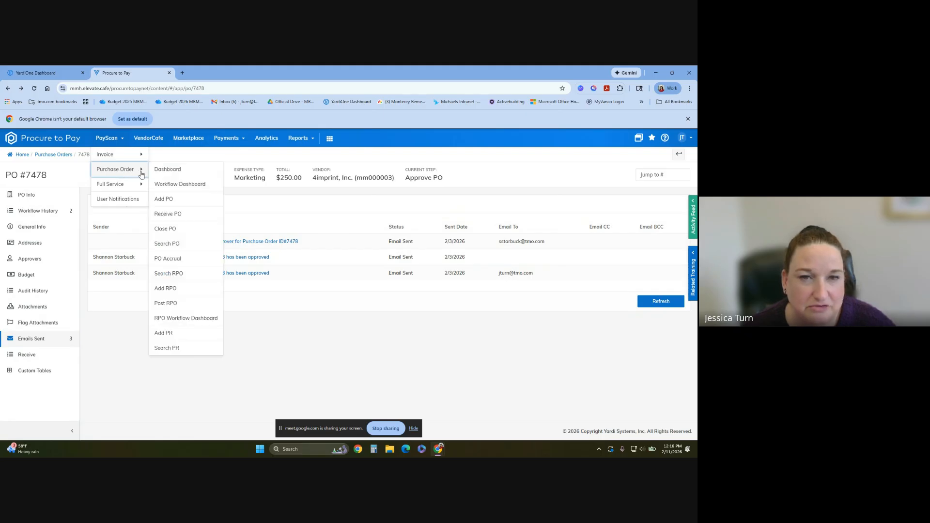
pyautogui.click(168, 213)
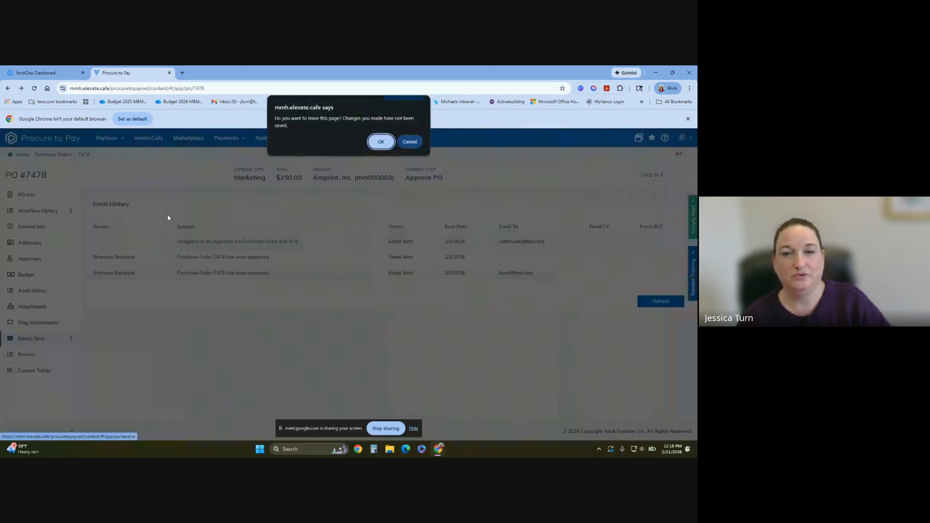
pyautogui.click(381, 141)
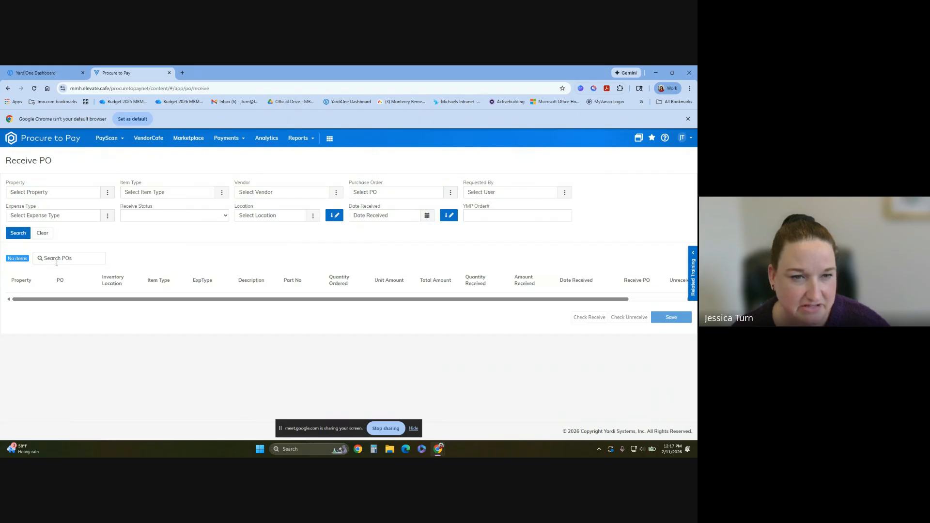
# Step: Search the receivable purchase orders using a PO number filter, and clear the filter to list all items
pyautogui.click(55, 258)
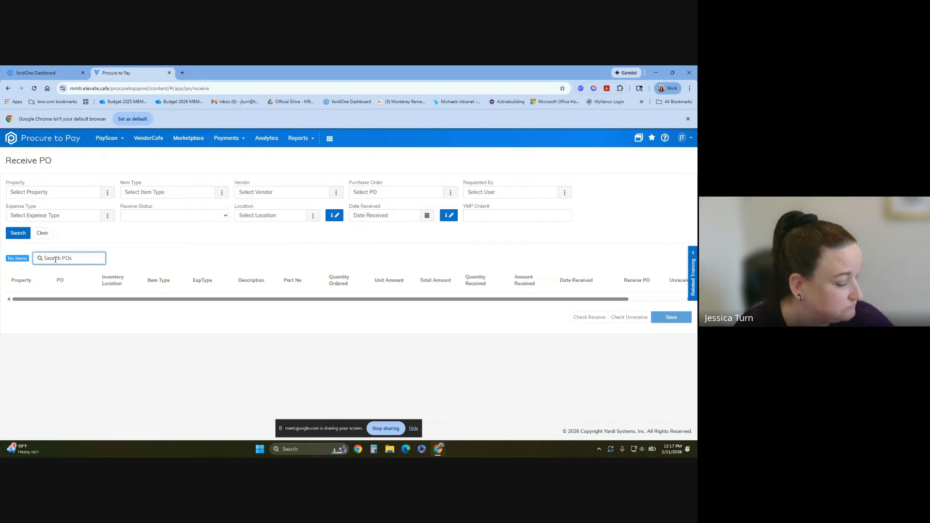
pyautogui.write('7')
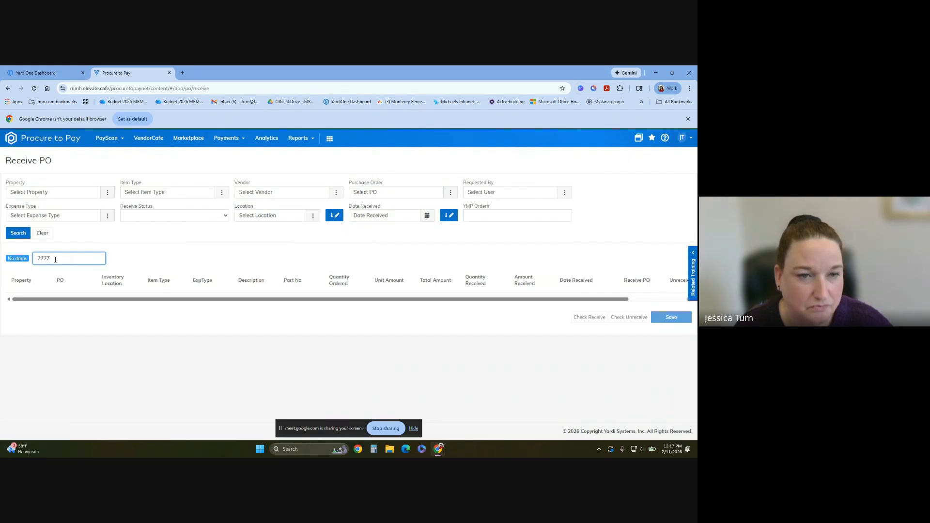
pyautogui.write('777')
pyautogui.click(18, 233)
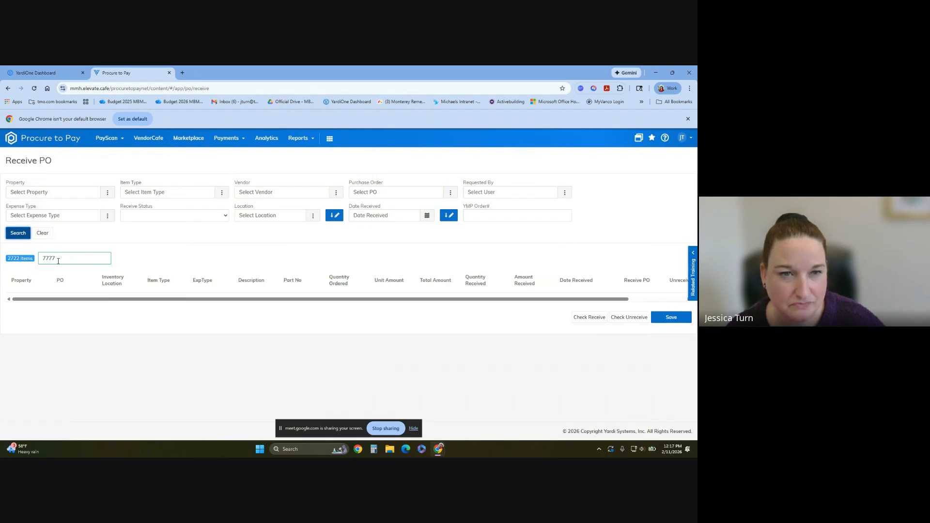
pyautogui.click(21, 234)
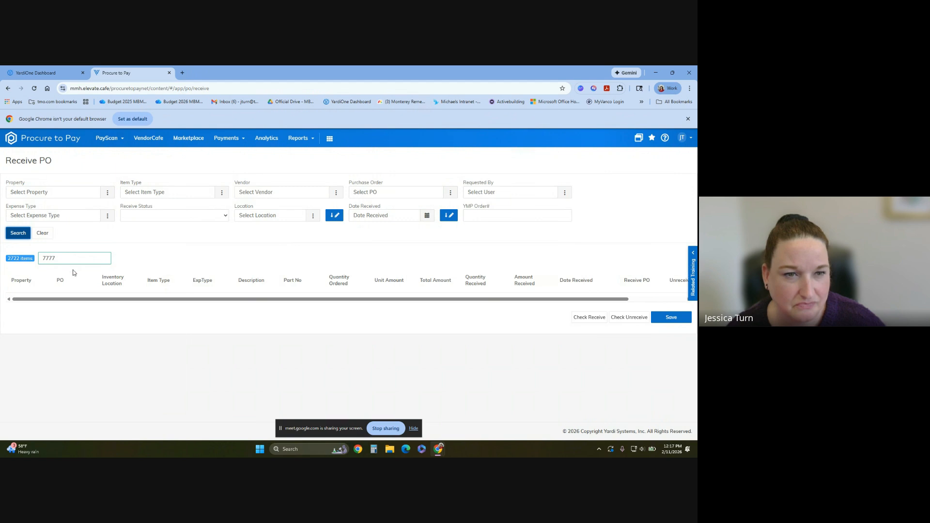
pyautogui.moveTo(65, 258); pyautogui.dragTo(31, 263)
pyautogui.press('BackSpace')
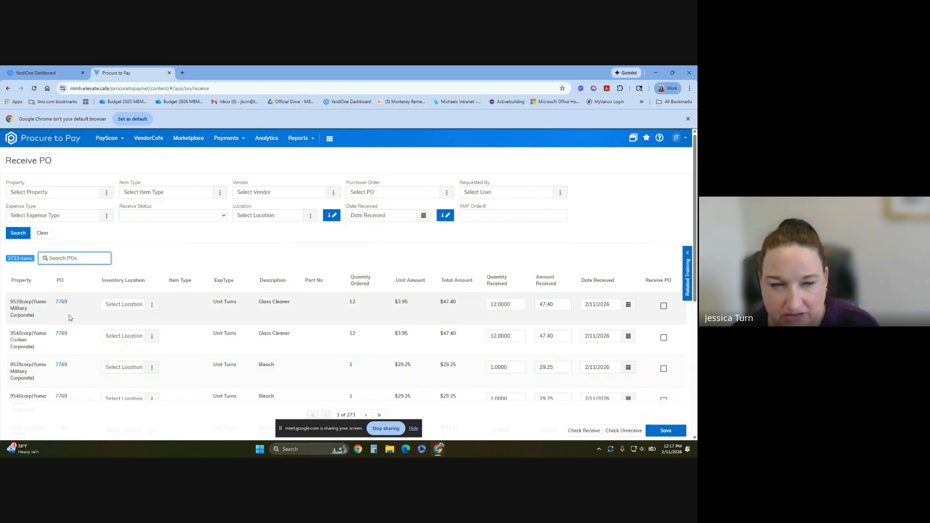
# Step: Open the Uline order from the Glass Cleaner line and examine its detail lines' received quantities, remaining balances and statuses
pyautogui.click(62, 302)
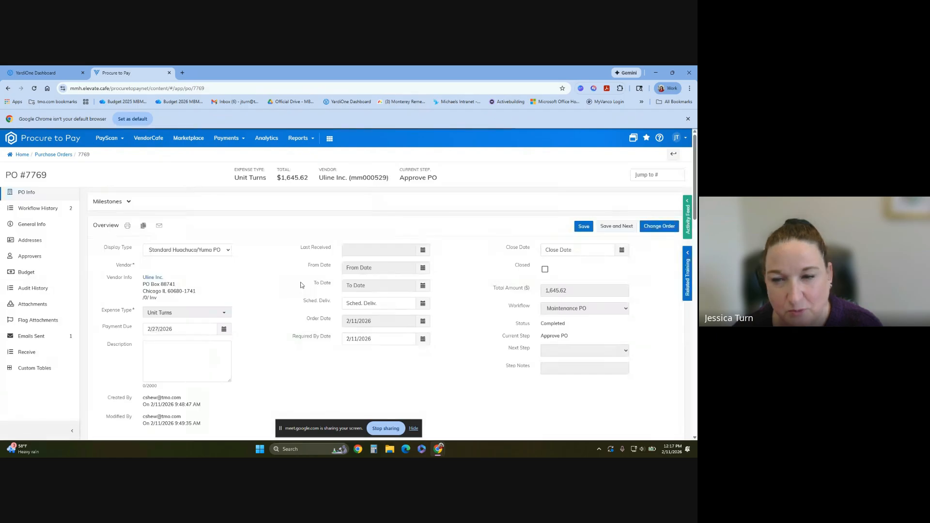
pyautogui.scroll(-8, 461, 307)
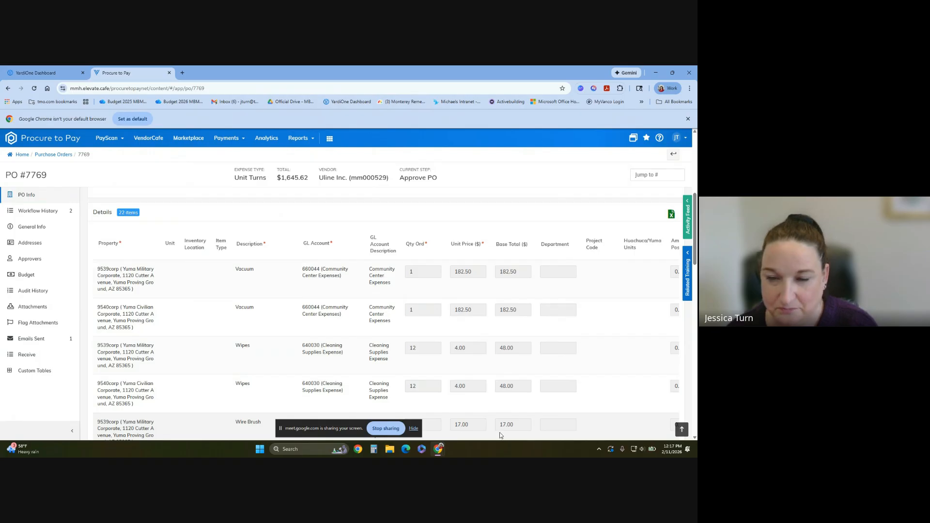
pyautogui.scroll(-6, 465, 416)
pyautogui.scroll(-5, 463, 408)
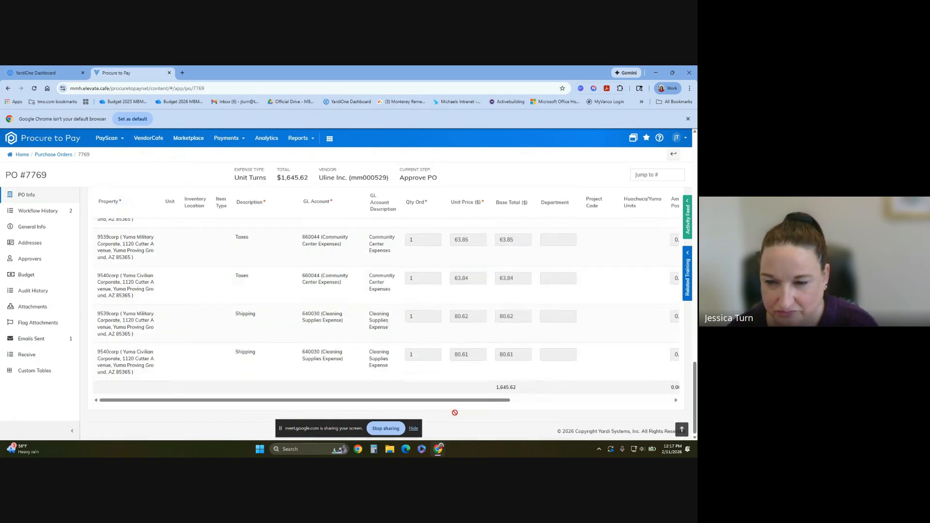
pyautogui.moveTo(452, 402); pyautogui.dragTo(648, 400)
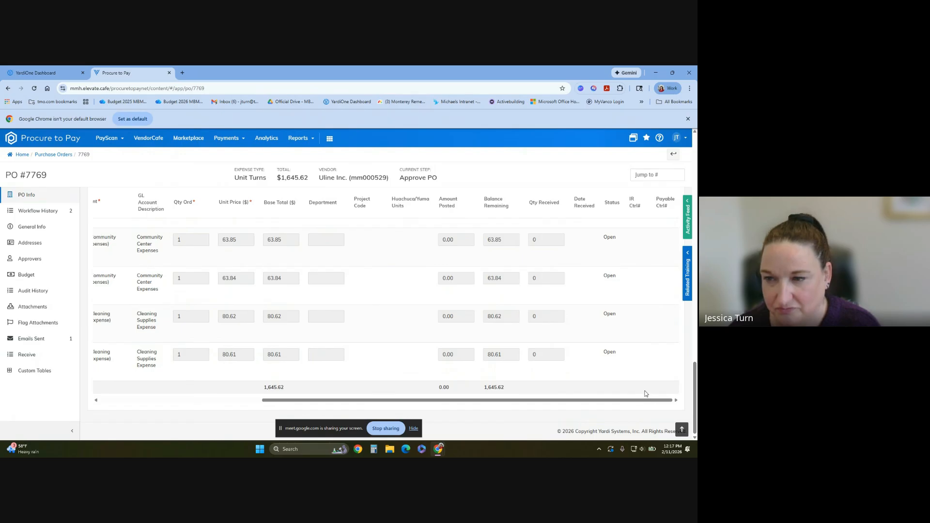
pyautogui.scroll(3, 624, 376)
pyautogui.scroll(5, 624, 376)
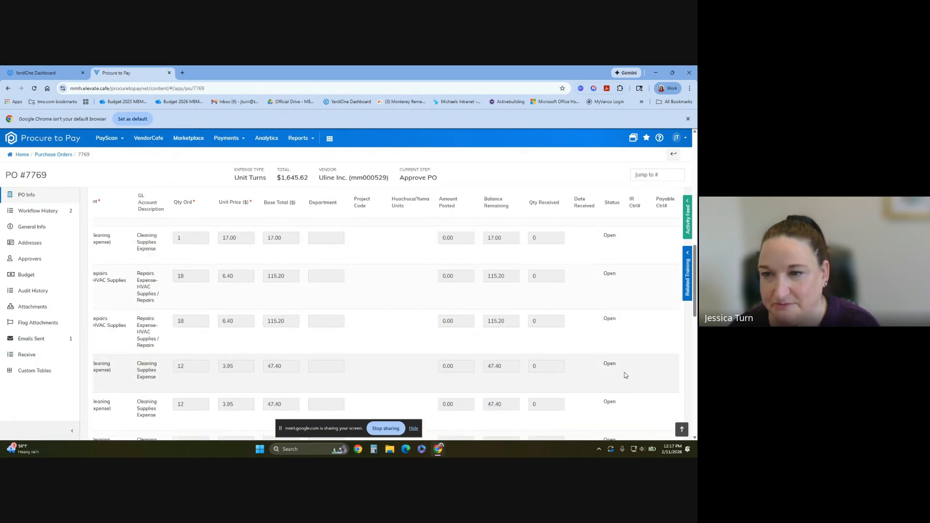
pyautogui.scroll(1, 624, 375)
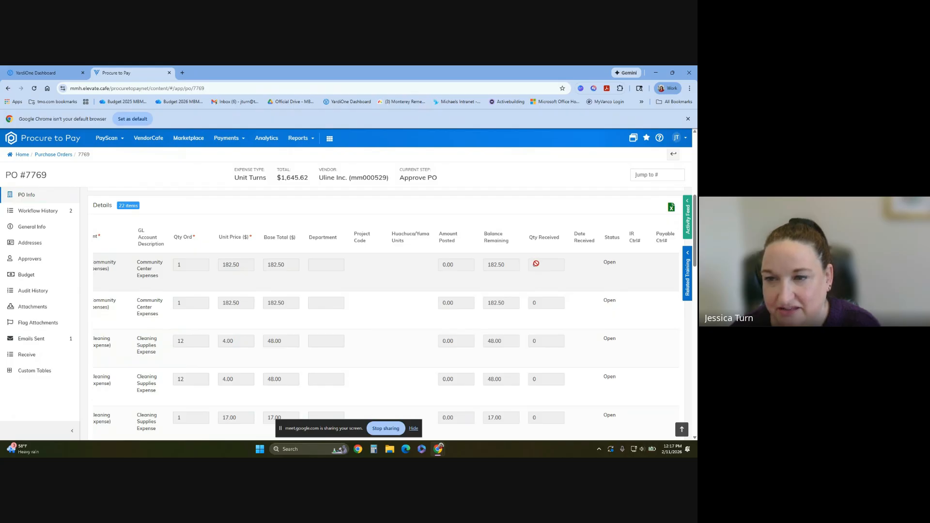
# Step: Compare the Uline order's overview workflow status and dates with the received quantities in its detail lines
pyautogui.scroll(4, 536, 265)
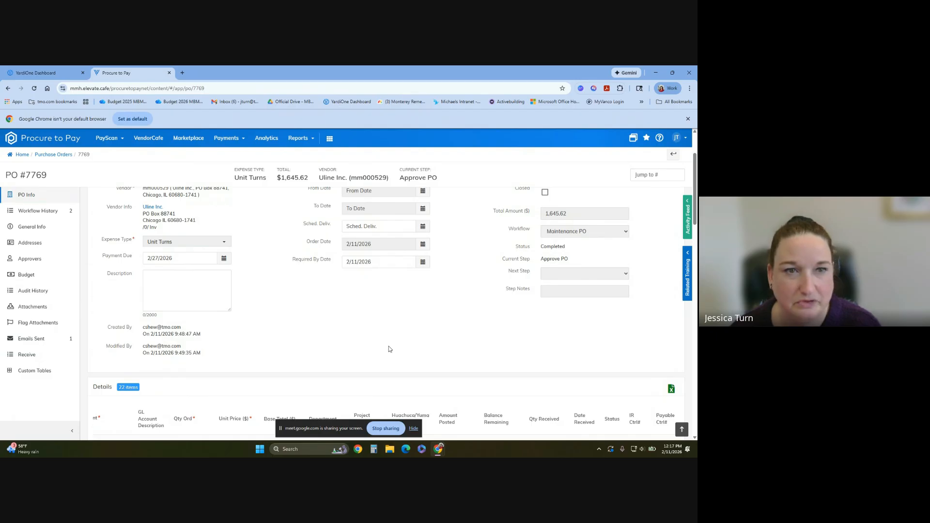
pyautogui.scroll(2, 389, 349)
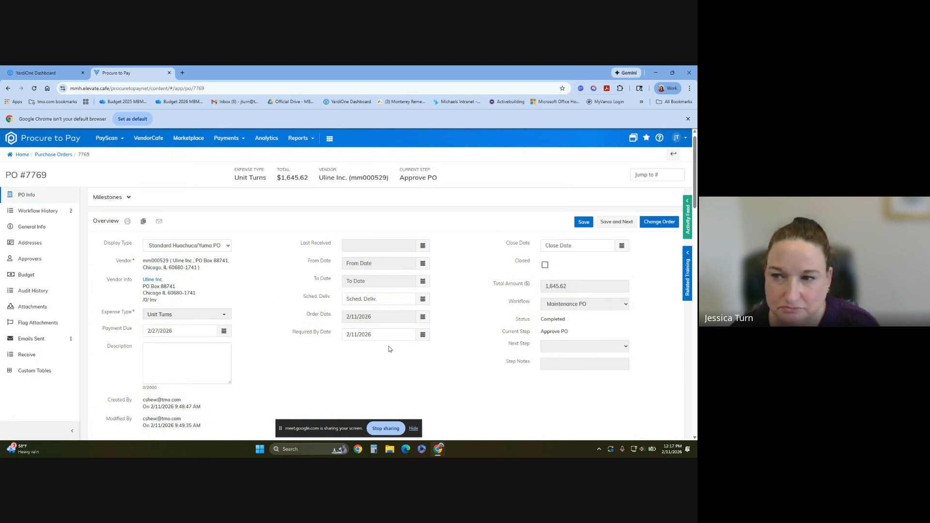
pyautogui.scroll(-2, 389, 348)
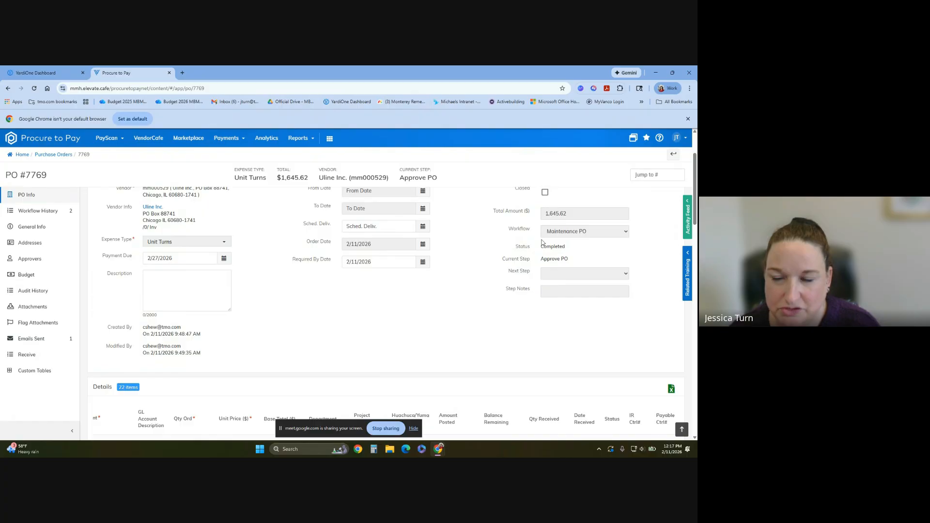
pyautogui.scroll(-5, 566, 290)
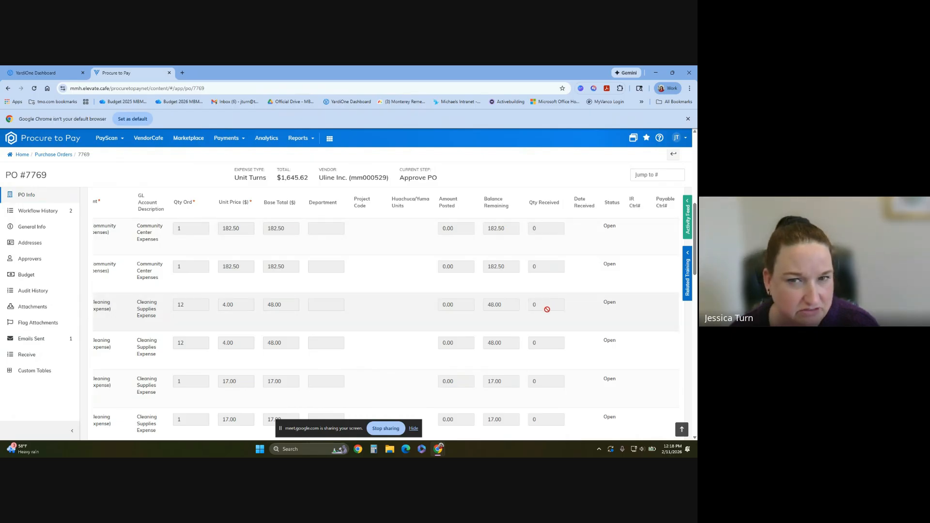
pyautogui.scroll(3, 547, 309)
pyautogui.scroll(2, 548, 313)
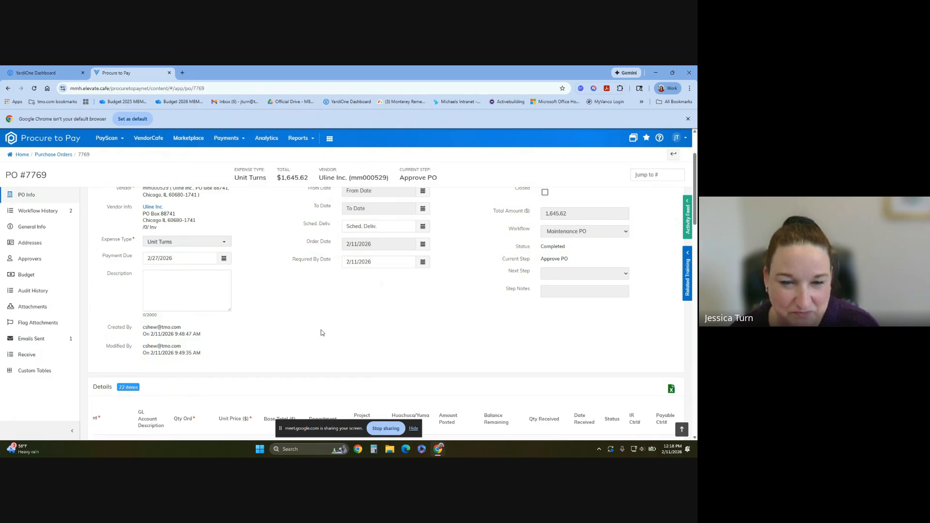
pyautogui.scroll(-2, 321, 333)
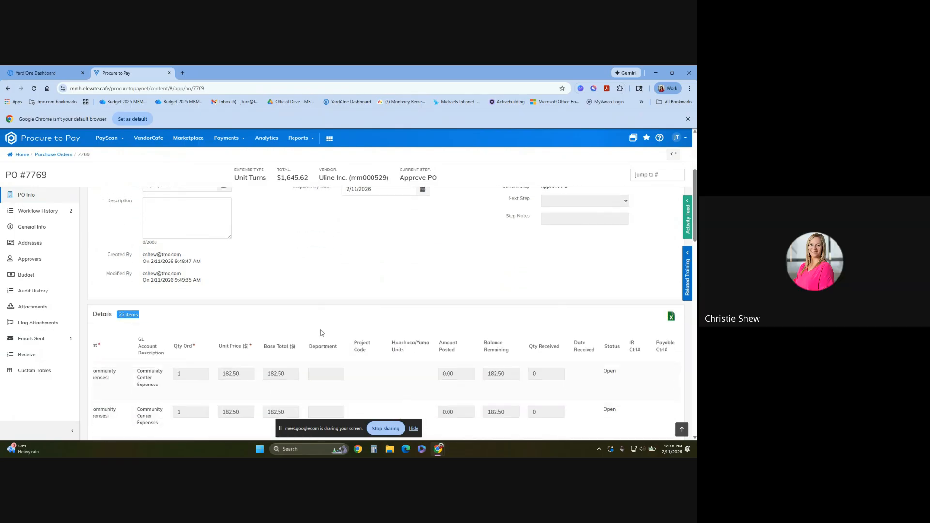
pyautogui.scroll(4, 484, 244)
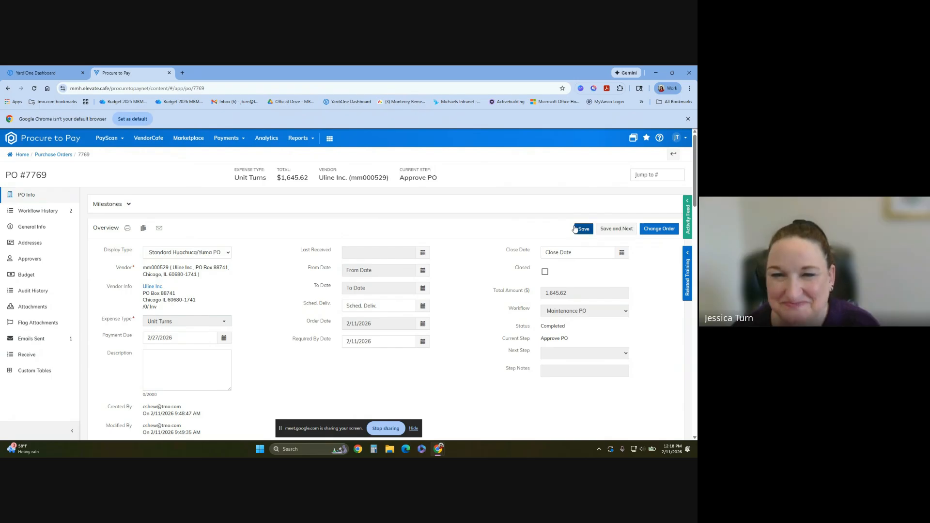
# Step: Return to the Receive PO page, list all receivable items without filters and go to page 3 of the results
pyautogui.click(674, 154)
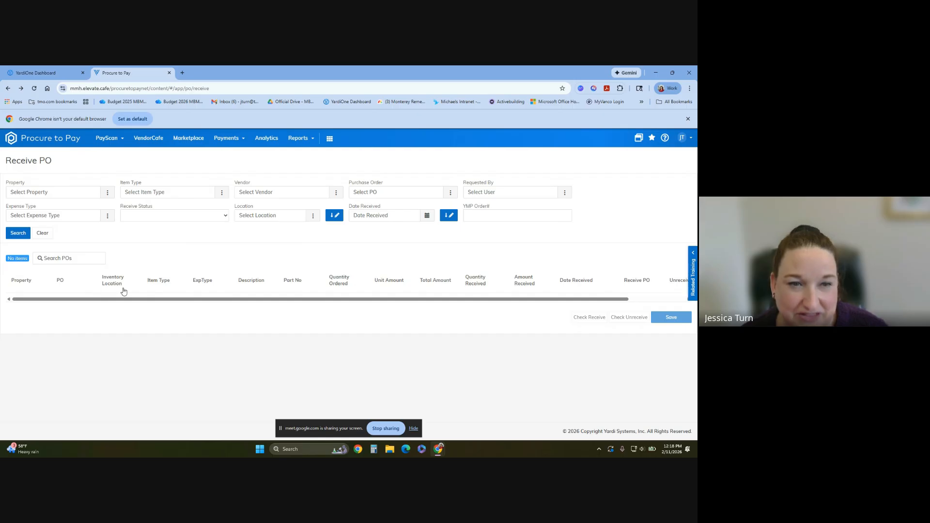
pyautogui.click(18, 233)
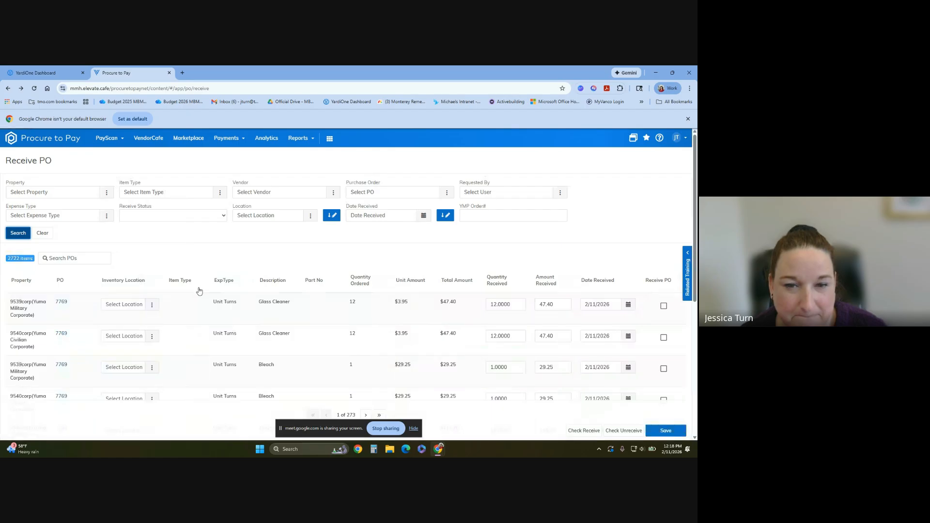
pyautogui.scroll(-10, 233, 311)
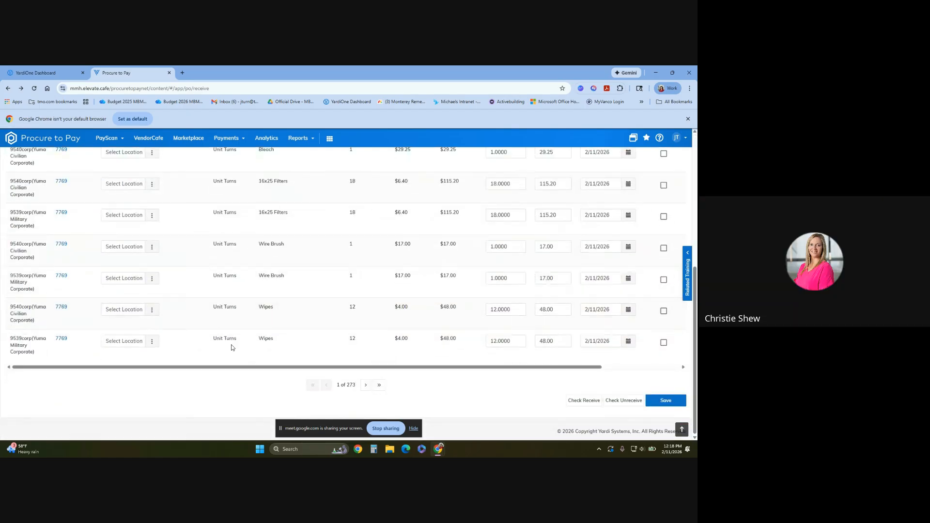
pyautogui.click(366, 385)
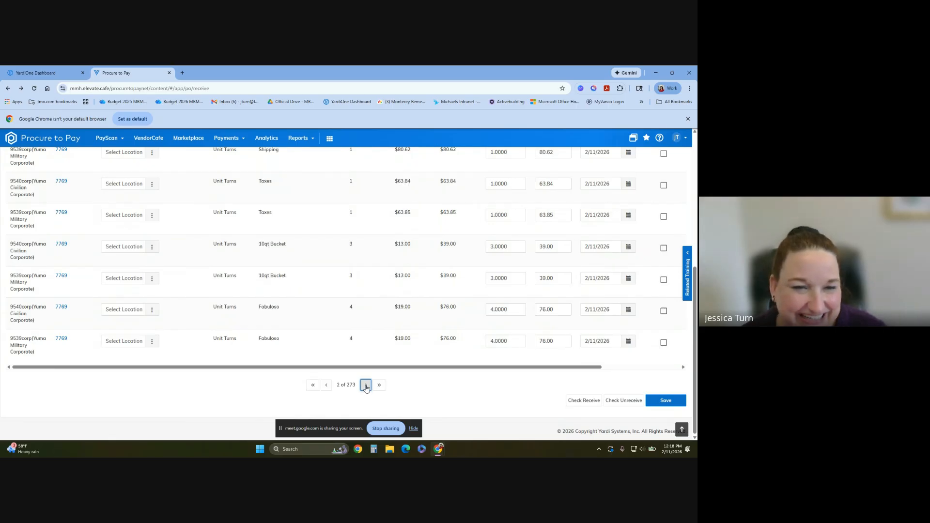
pyautogui.click(366, 386)
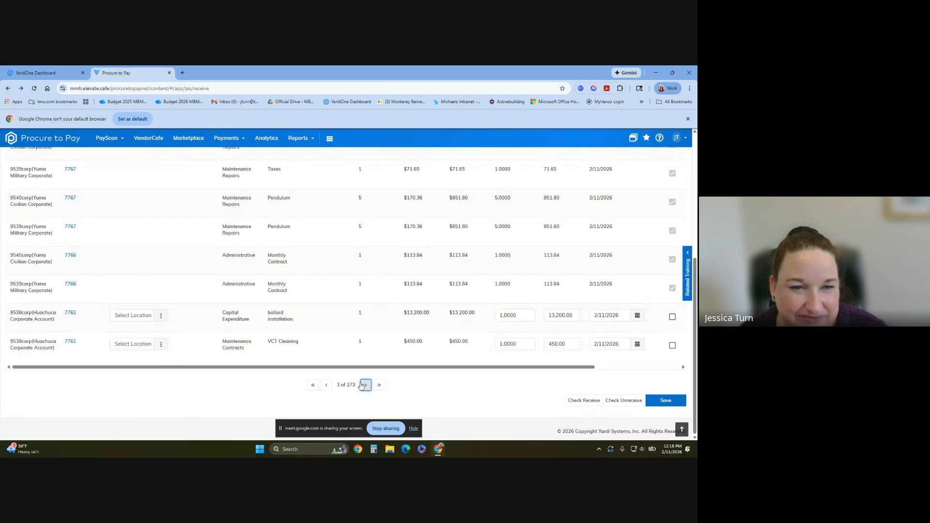
# Step: Open the KE&G Construction order for bollard installation and review its overview status and detail line
pyautogui.click(70, 314)
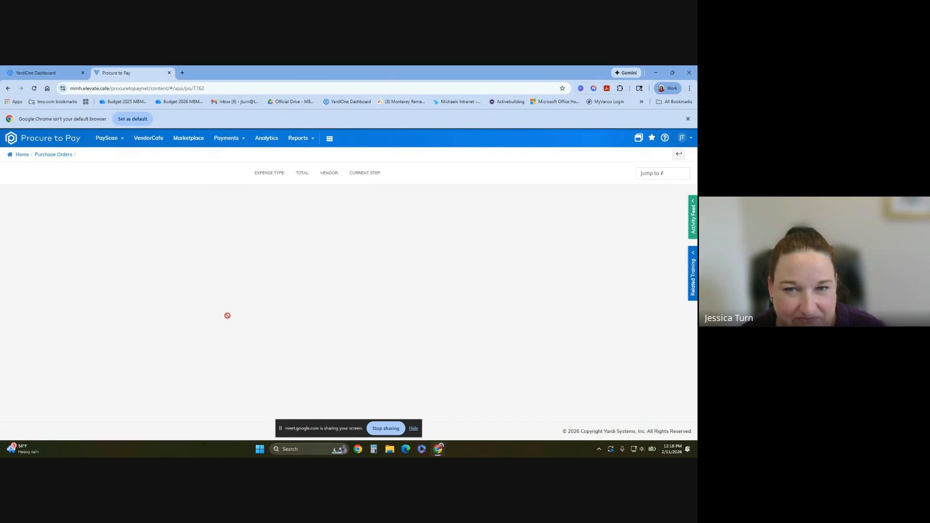
pyautogui.scroll(-1, 260, 302)
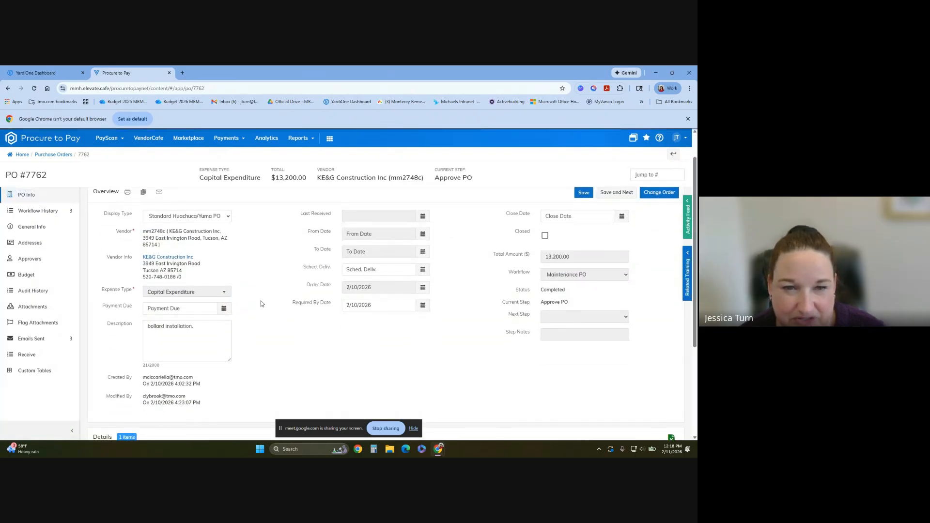
pyautogui.scroll(-1, 295, 340)
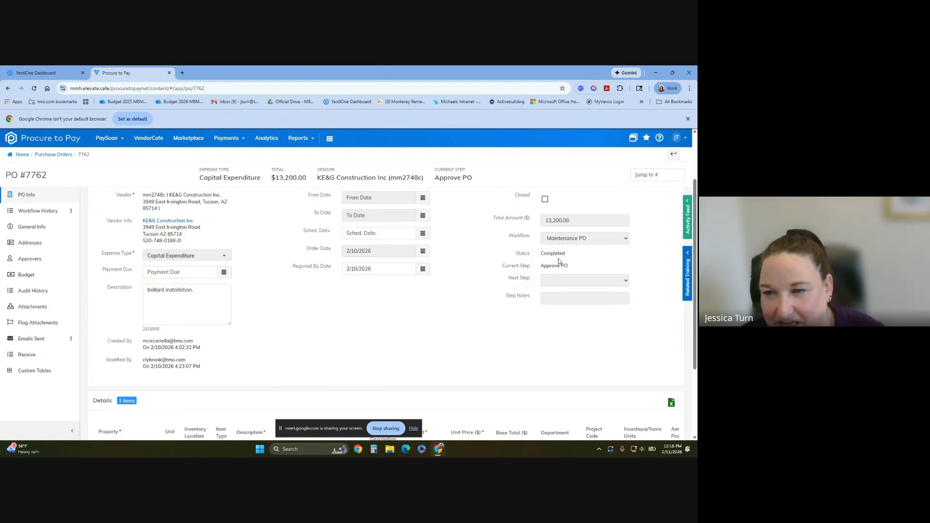
pyautogui.scroll(-3, 550, 300)
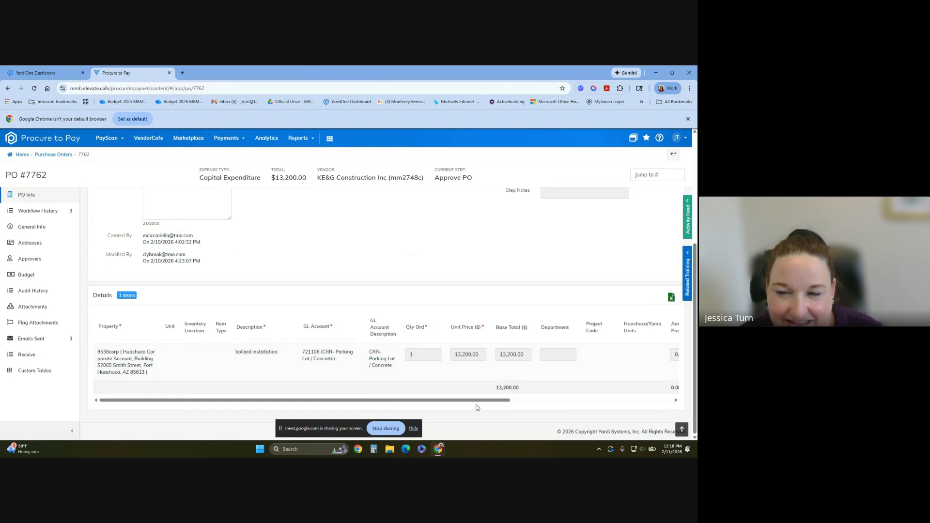
pyautogui.moveTo(477, 401); pyautogui.dragTo(456, 406)
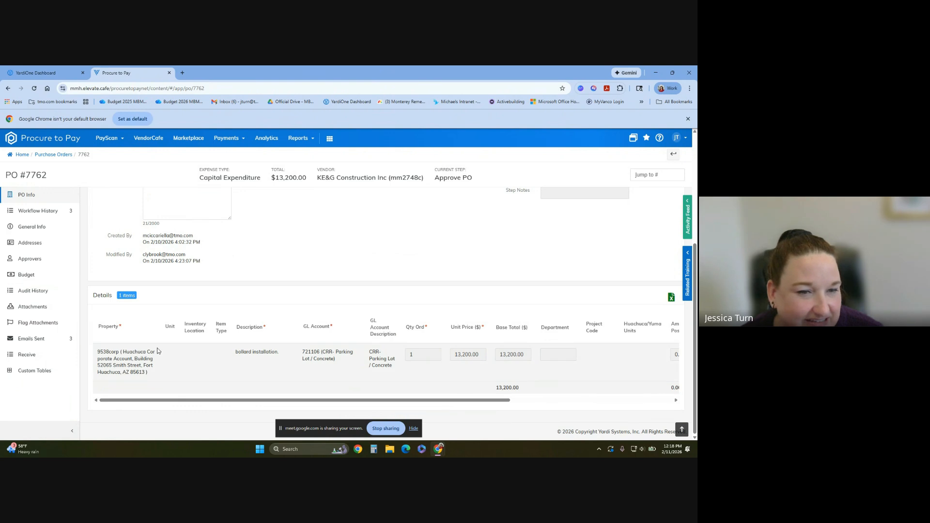
# Step: Mark the bollard installation line for receipt in the order's Receive section, clear the mark and return to Receive PO without saving
pyautogui.click(13, 355)
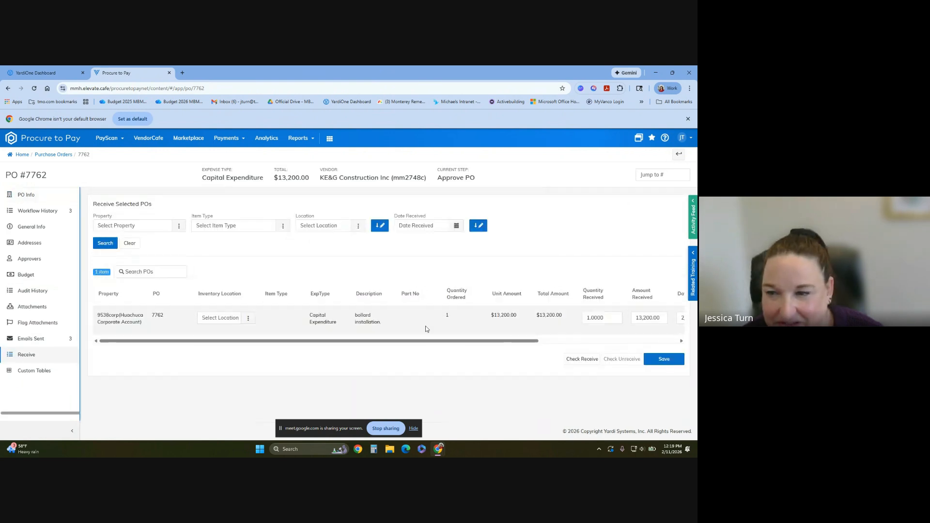
pyautogui.moveTo(436, 345); pyautogui.dragTo(583, 343)
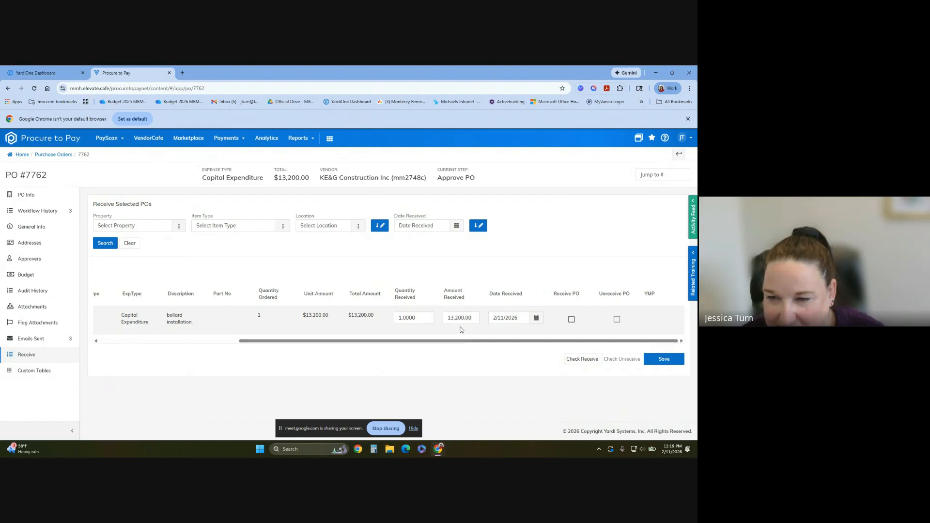
pyautogui.click(572, 321)
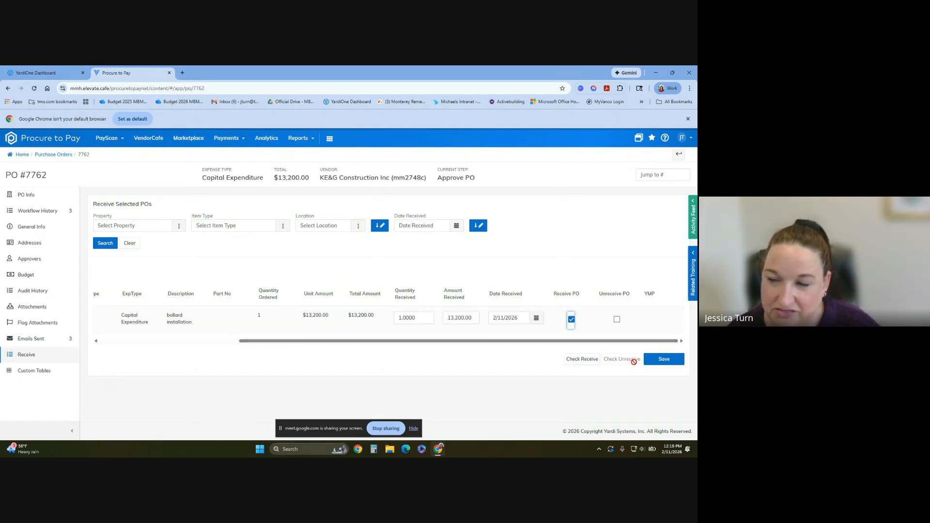
pyautogui.click(572, 321)
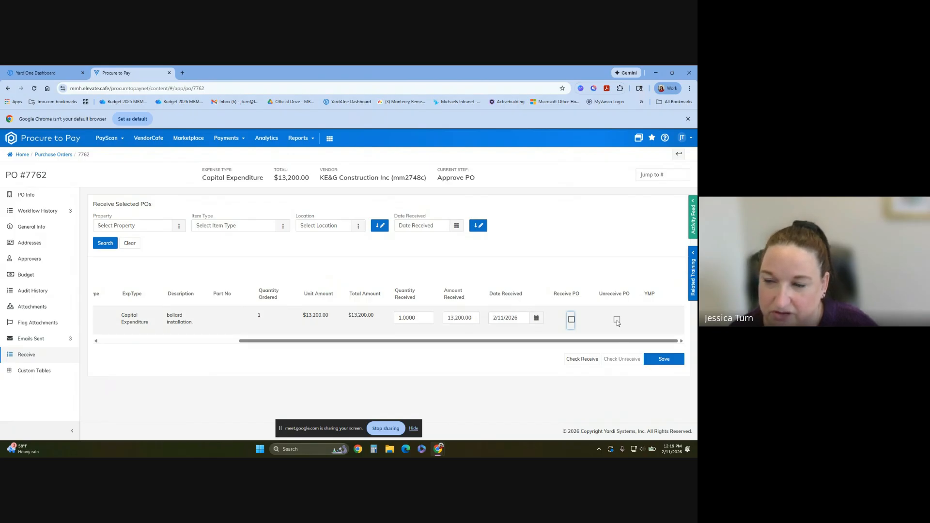
pyautogui.click(680, 155)
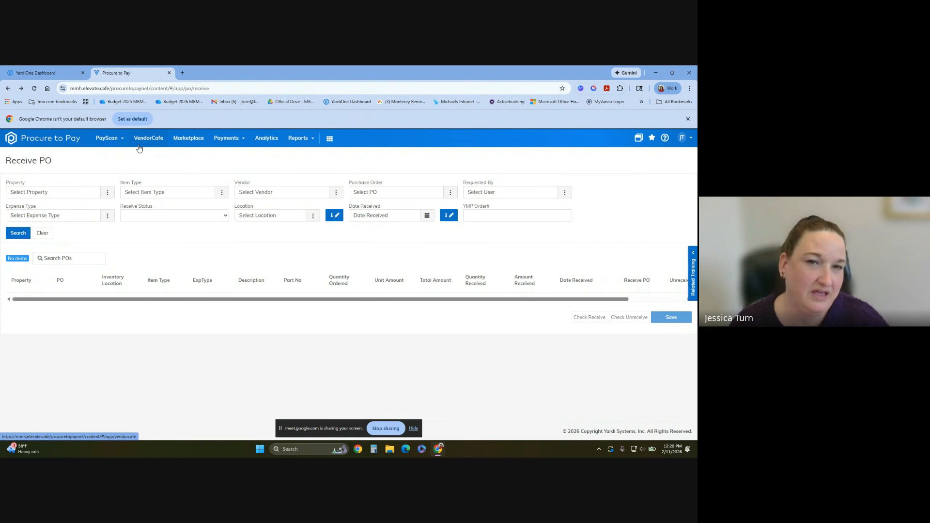
# Step: Open the HD Supply punchout catalog in Marketplace and add the Champion 1 In. Vinyl 31 In. X 72 In. blind to the cart
pyautogui.click(185, 140)
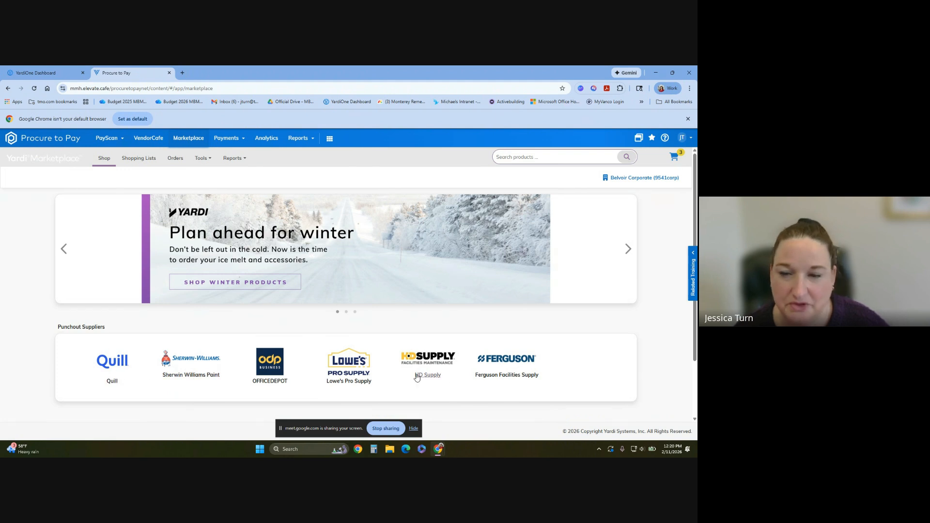
pyautogui.click(429, 361)
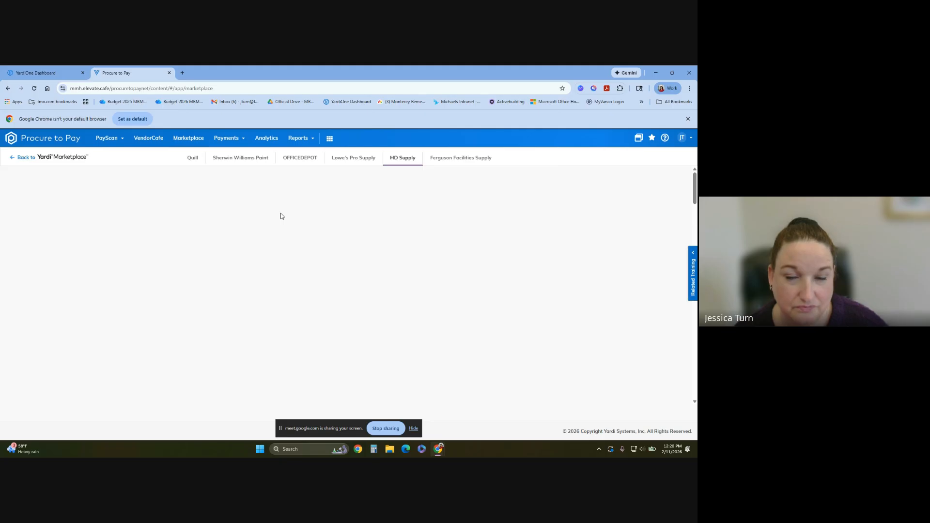
pyautogui.scroll(-2, 291, 289)
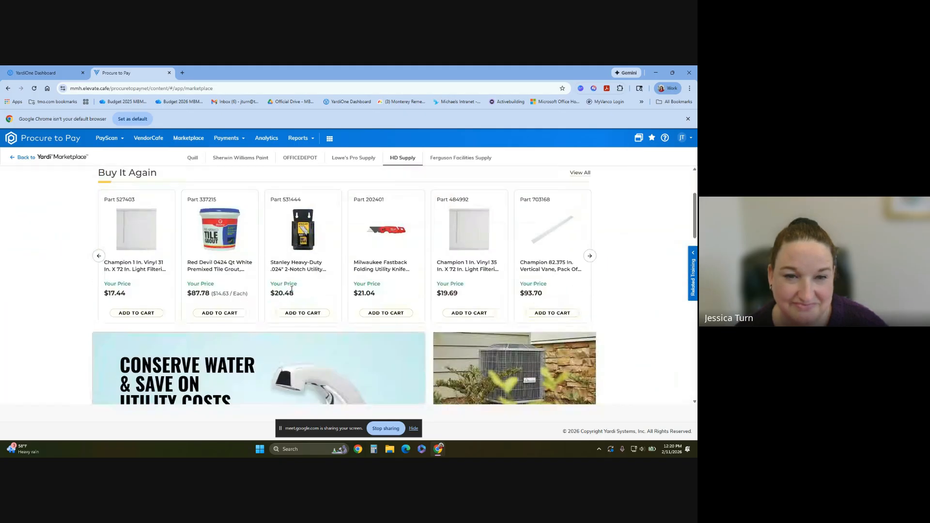
pyautogui.click(144, 315)
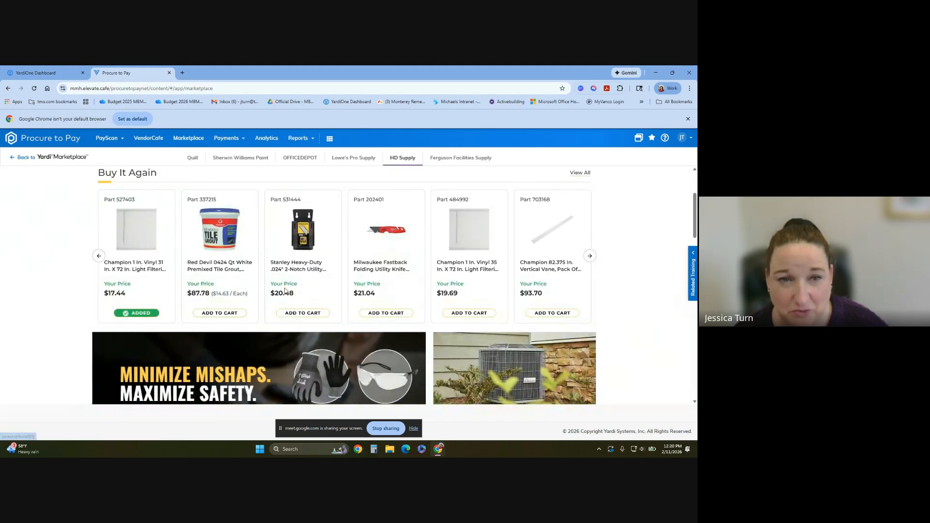
# Step: Open the HD Supply shopping cart
pyautogui.scroll(2, 177, 339)
pyautogui.scroll(-2, 176, 376)
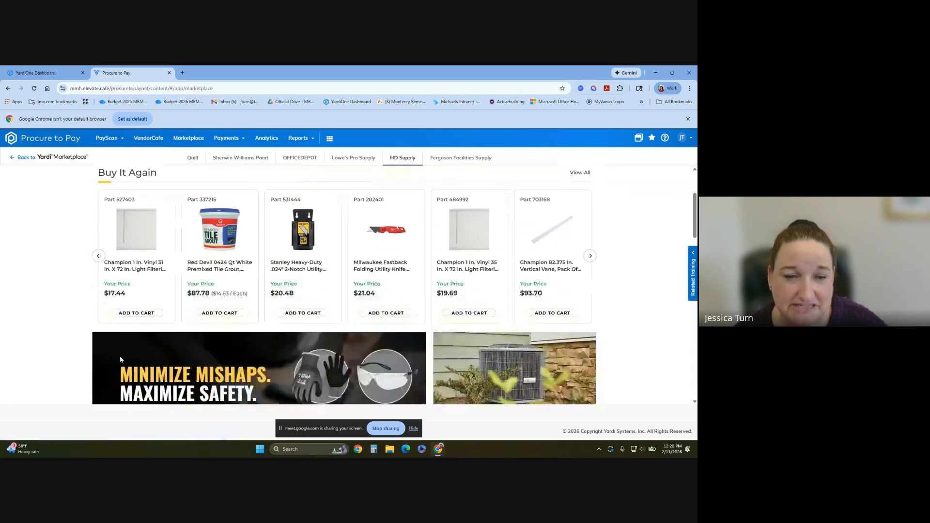
pyautogui.scroll(2, 539, 236)
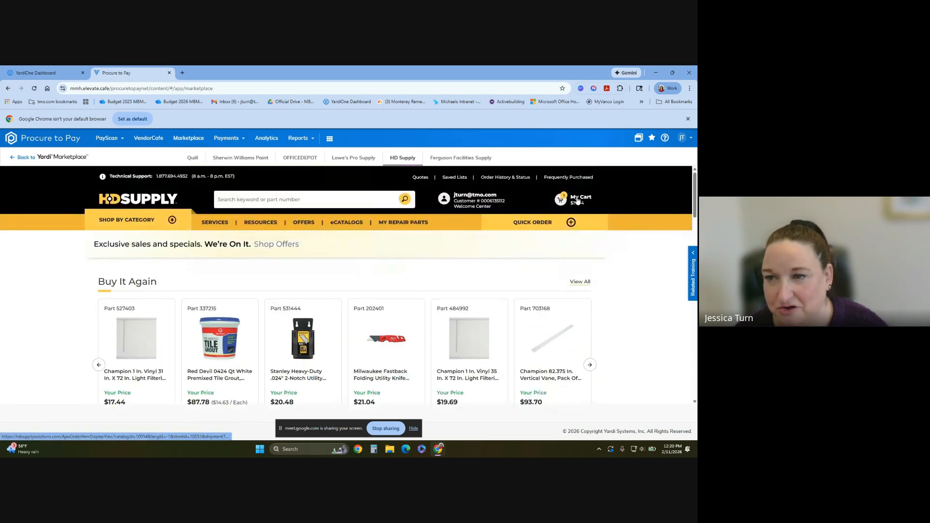
pyautogui.click(425, 264)
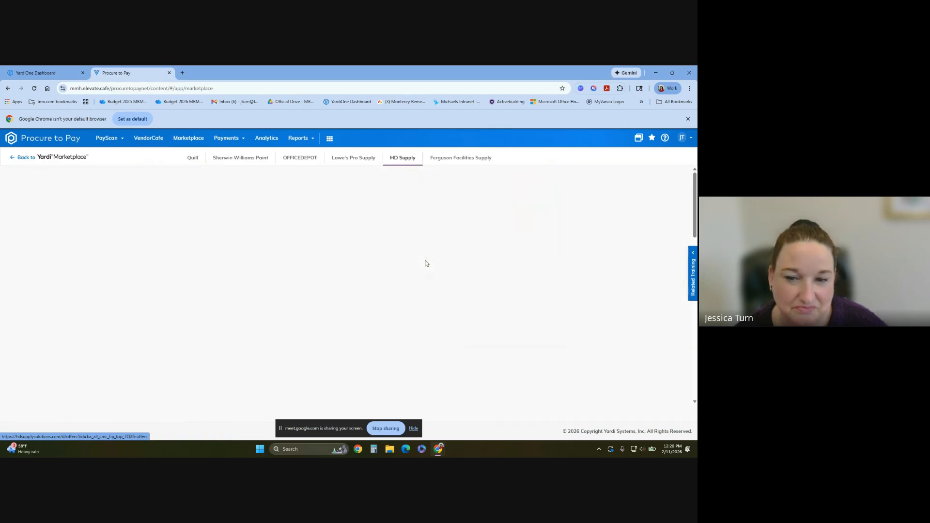
# Step: Review the blind and the cart summary in the HD Supply shopping cart and submit the cart to Marketplace
pyautogui.scroll(-4, 426, 264)
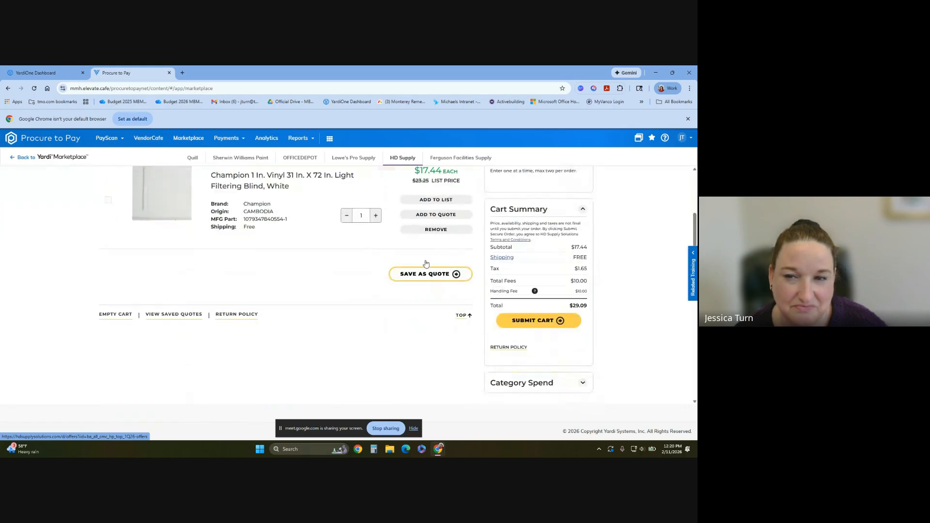
pyautogui.scroll(2, 431, 266)
pyautogui.scroll(-1, 449, 272)
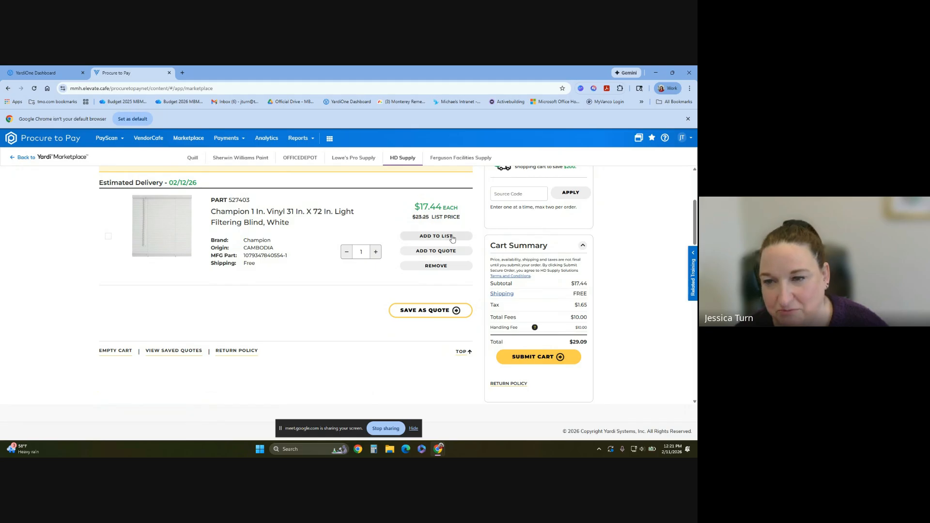
pyautogui.moveTo(502, 294)
pyautogui.click(553, 358)
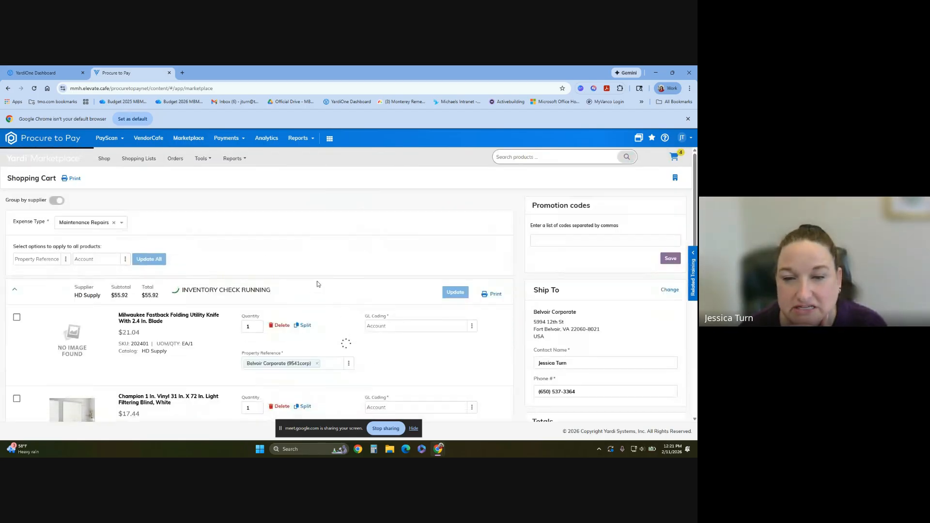
# Step: Search the accounts for "blind" and set the Milwaukee utility knife line's GL coding to 640025 (Repairs Expense- Mini / Vertical Blinds)
pyautogui.scroll(-3, 318, 295)
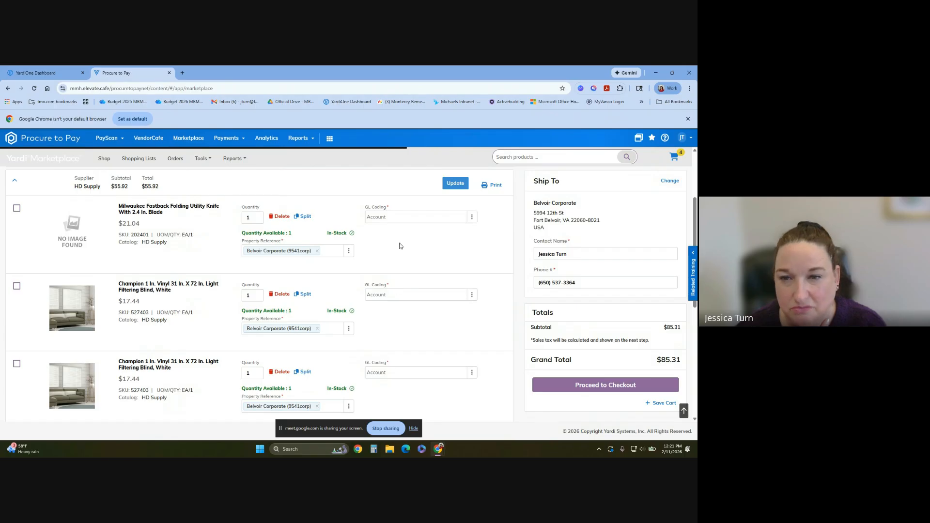
pyautogui.click(472, 217)
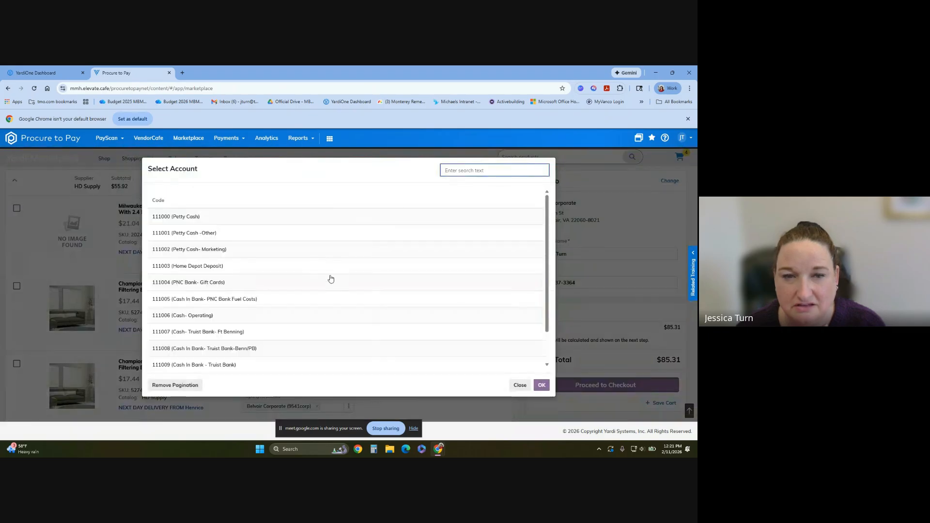
pyautogui.scroll(-1, 226, 277)
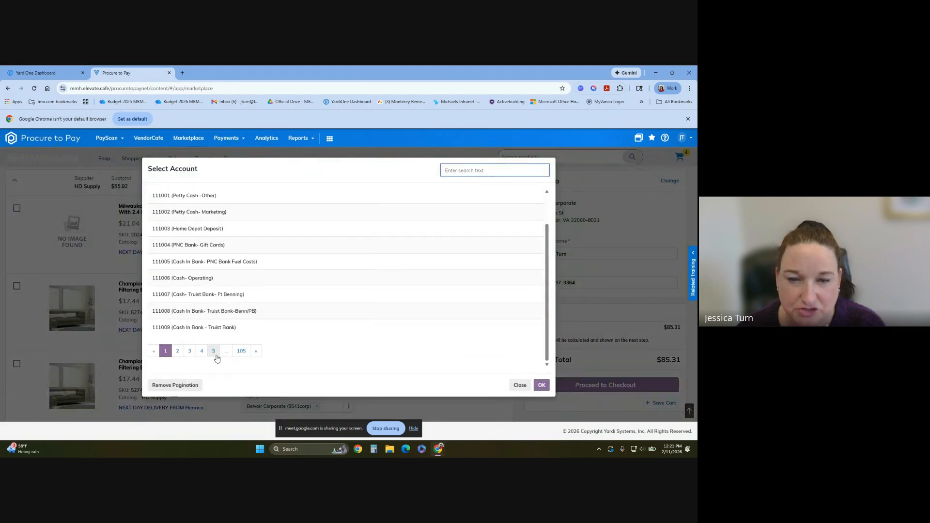
pyautogui.click(460, 172)
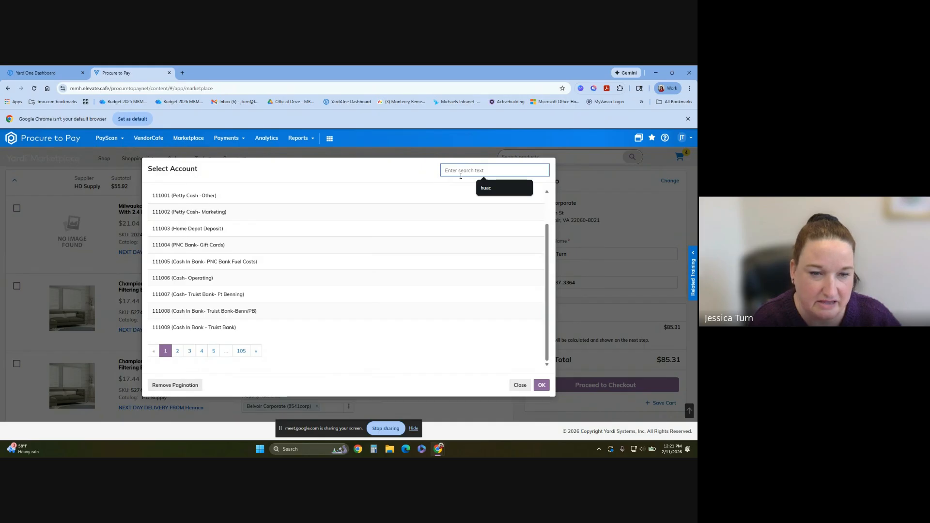
pyautogui.write('blind')
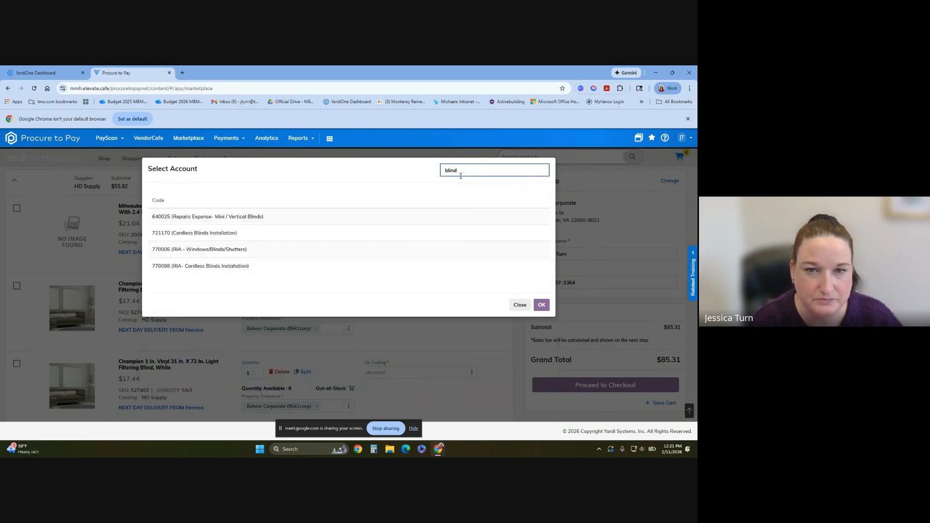
pyautogui.click(231, 220)
pyautogui.doubleClick(231, 219)
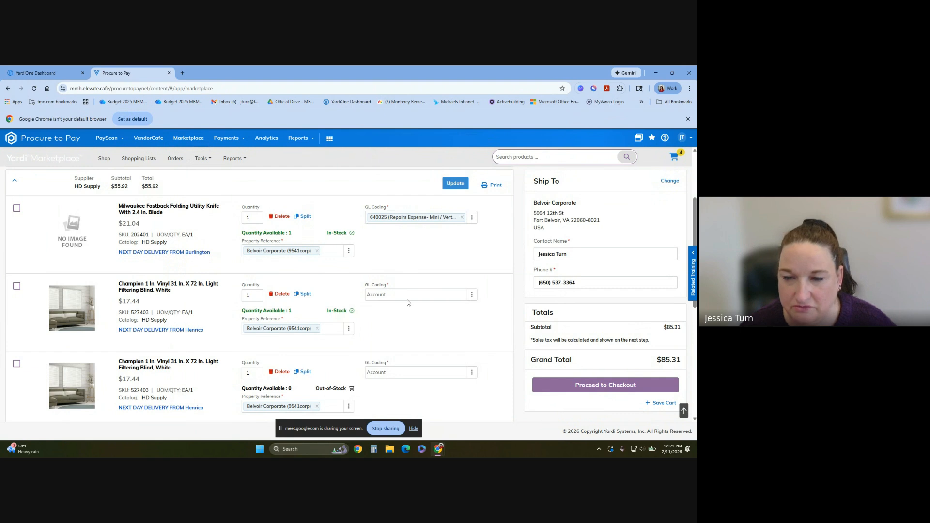
# Step: Review the Marketplace cart's HD Supply and Sherwin Williams Paint lines, the expense type, ship-to details, totals and checkout option
pyautogui.scroll(-5, 407, 302)
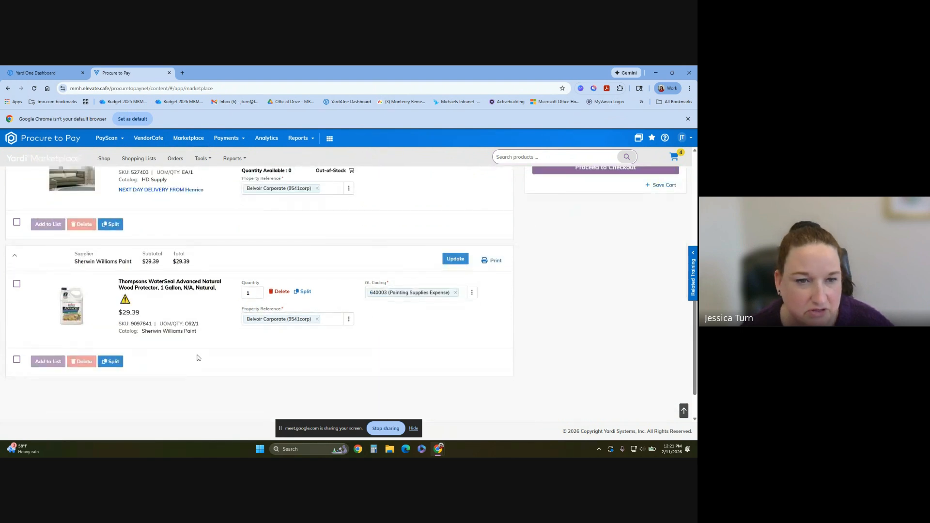
pyautogui.scroll(-2, 467, 378)
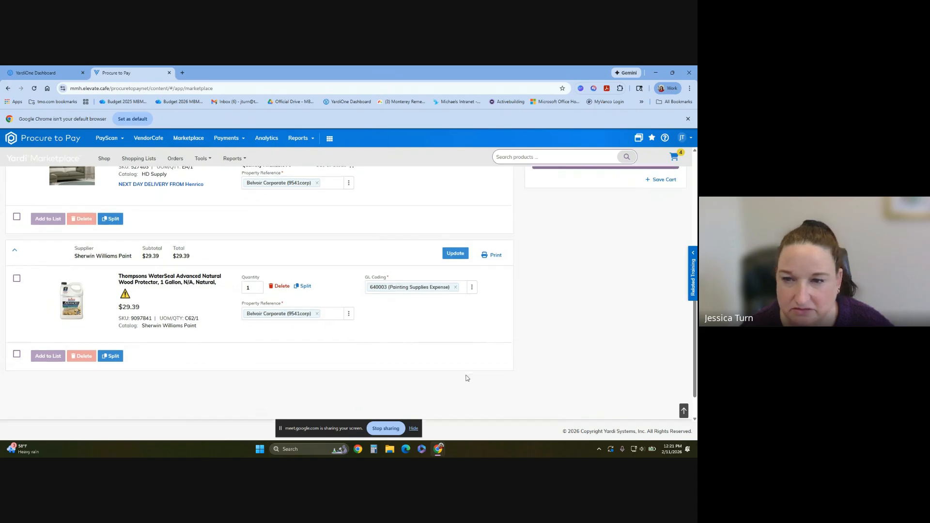
pyautogui.scroll(15, 478, 349)
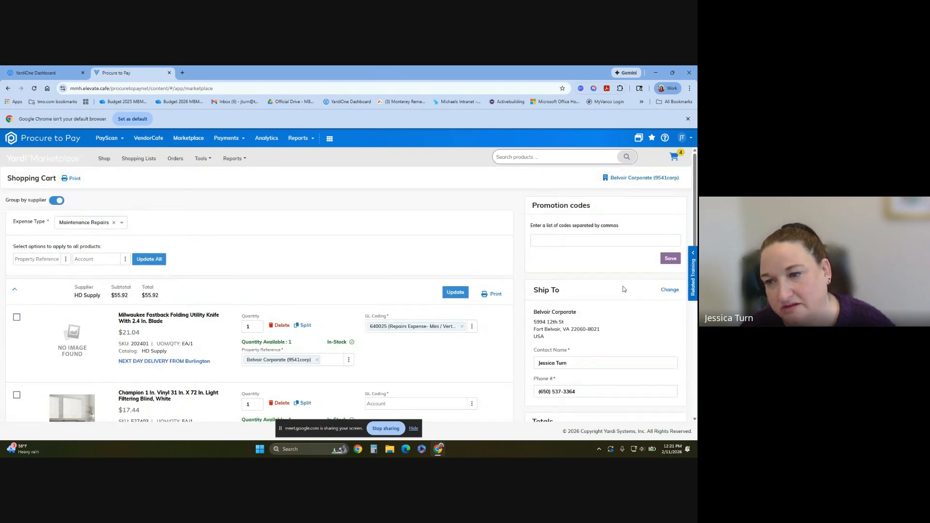
pyautogui.scroll(-2, 592, 203)
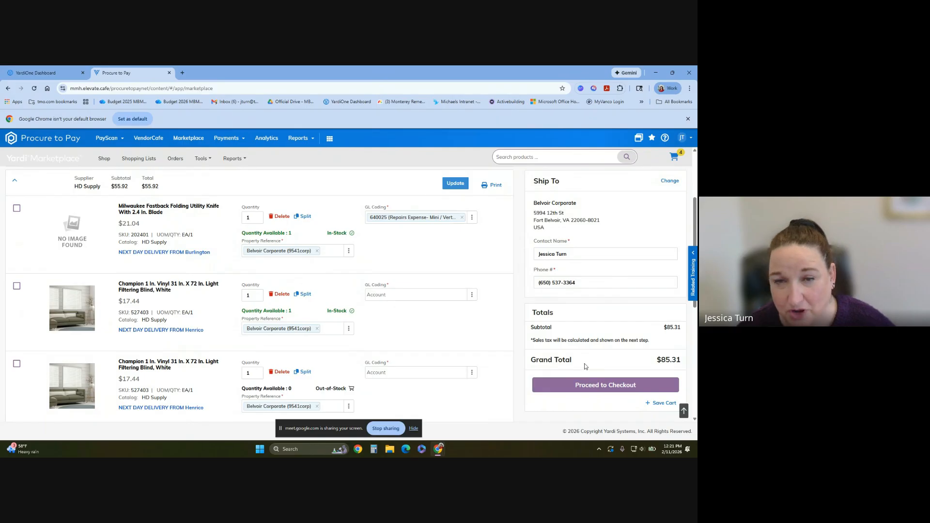
pyautogui.scroll(2, 438, 334)
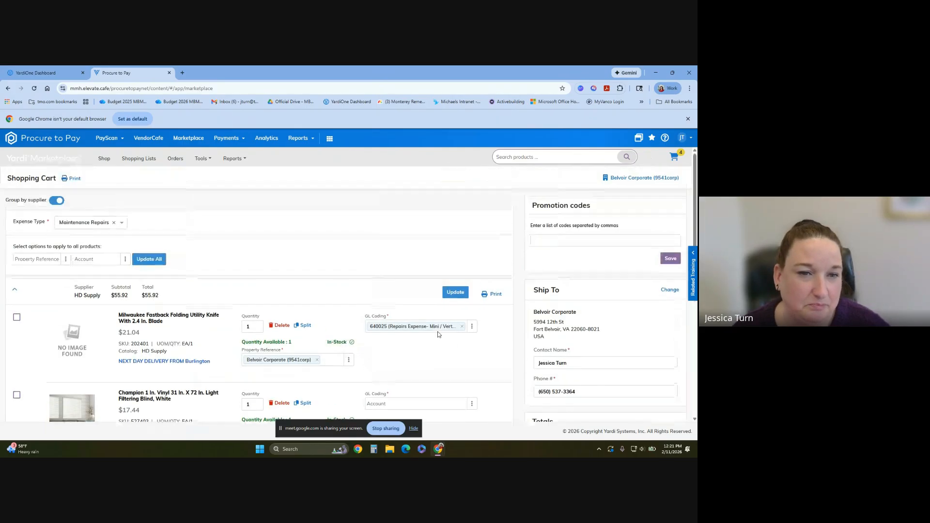
pyautogui.scroll(-2, 307, 275)
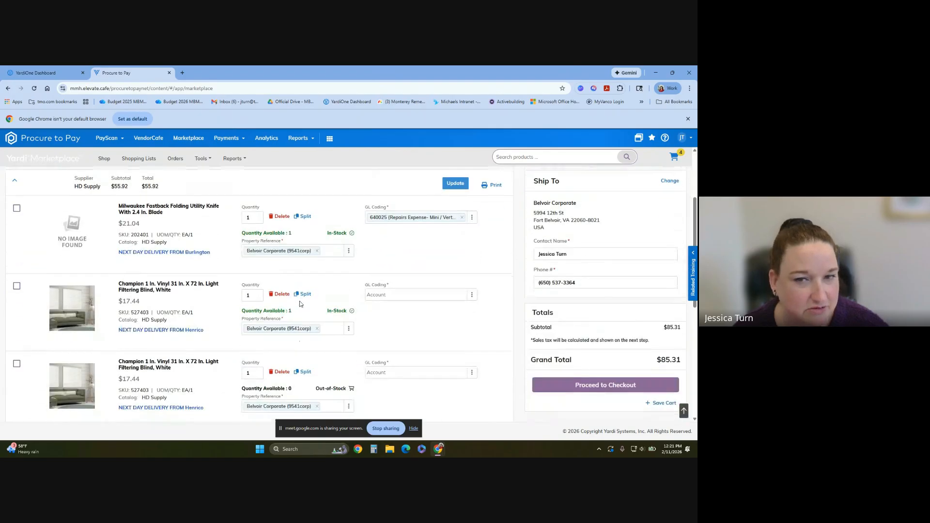
pyautogui.scroll(-2, 392, 341)
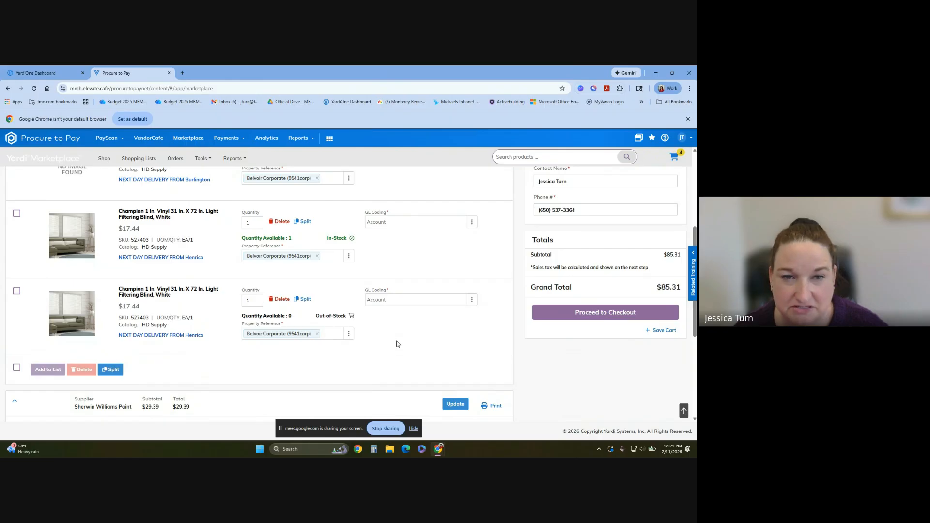
pyautogui.scroll(3, 397, 344)
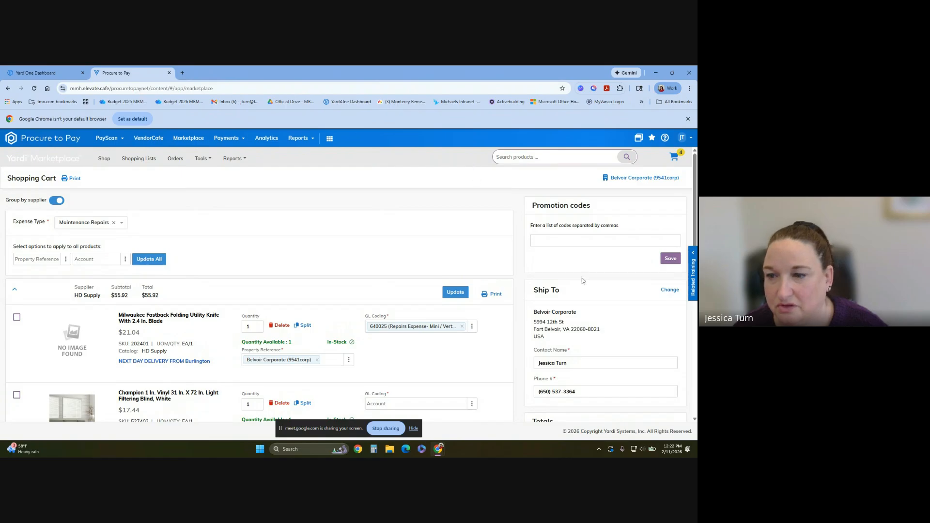
pyautogui.scroll(-4, 583, 280)
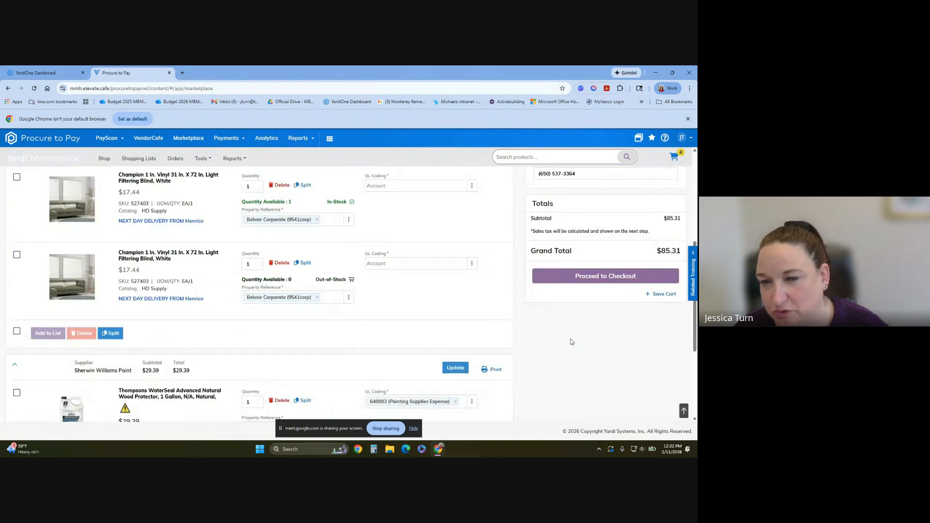
pyautogui.scroll(5, 297, 268)
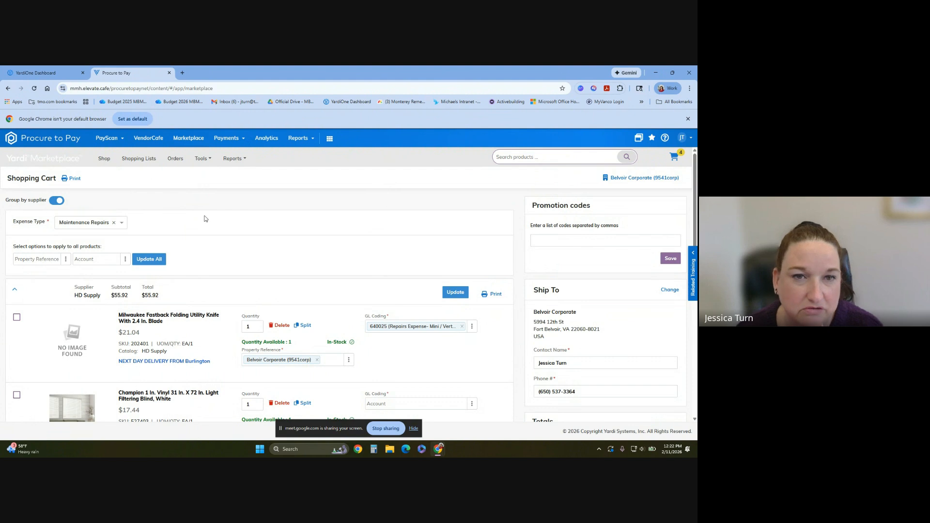
# Step: Leave the Marketplace cart and open the Purchase Order dashboard in PayScan
pyautogui.click(117, 140)
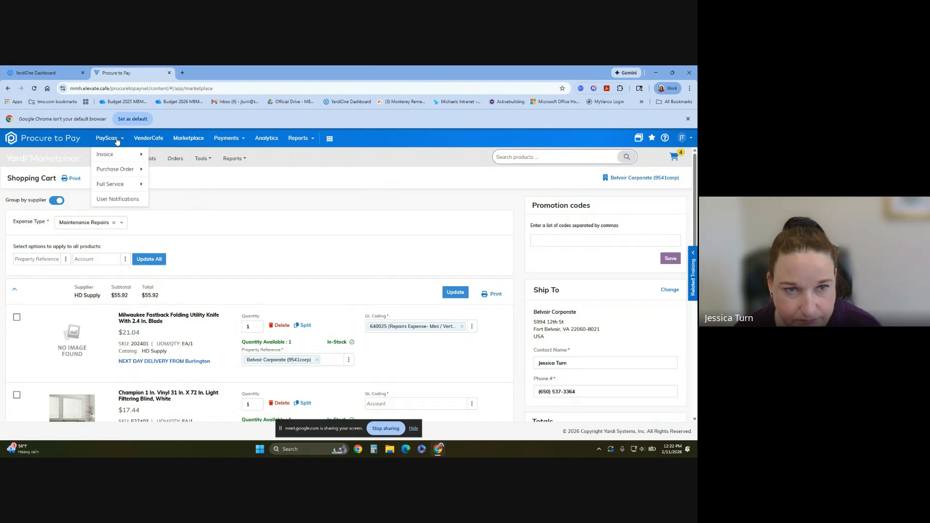
pyautogui.moveTo(116, 170)
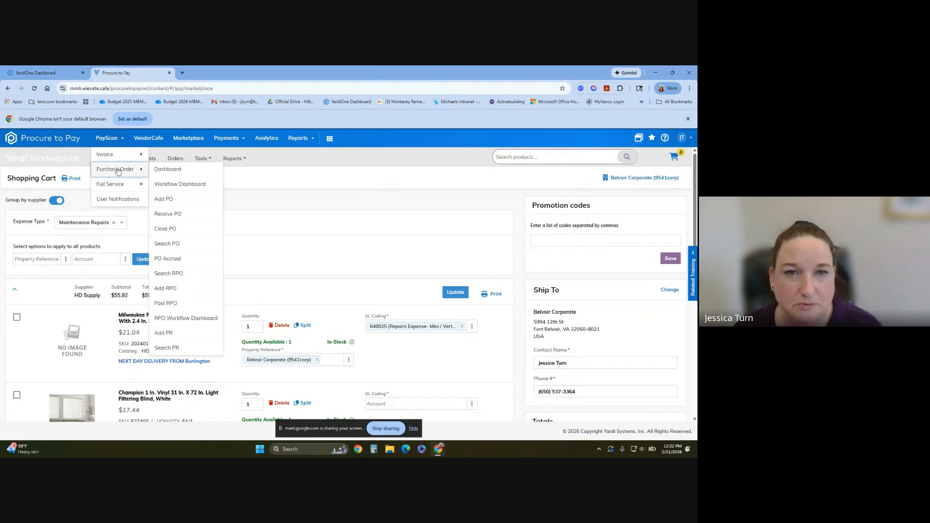
pyautogui.click(168, 169)
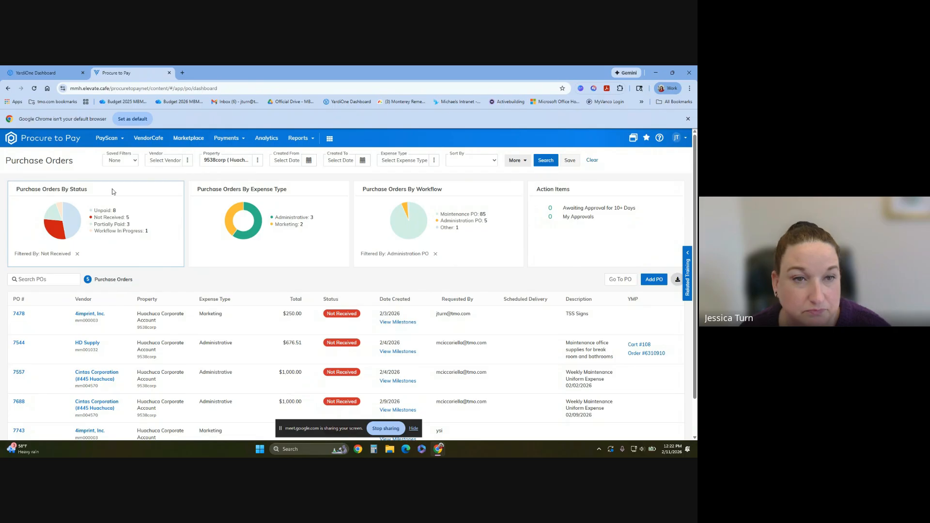
# Step: Start a new recurring purchase order (RPO) and look over its Overview and Details sections
pyautogui.click(106, 140)
pyautogui.moveTo(118, 170)
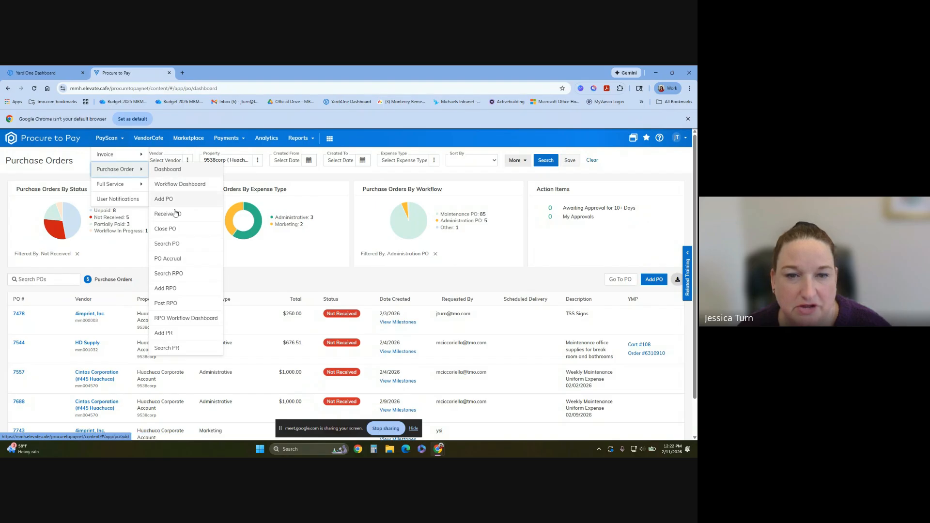
pyautogui.click(182, 293)
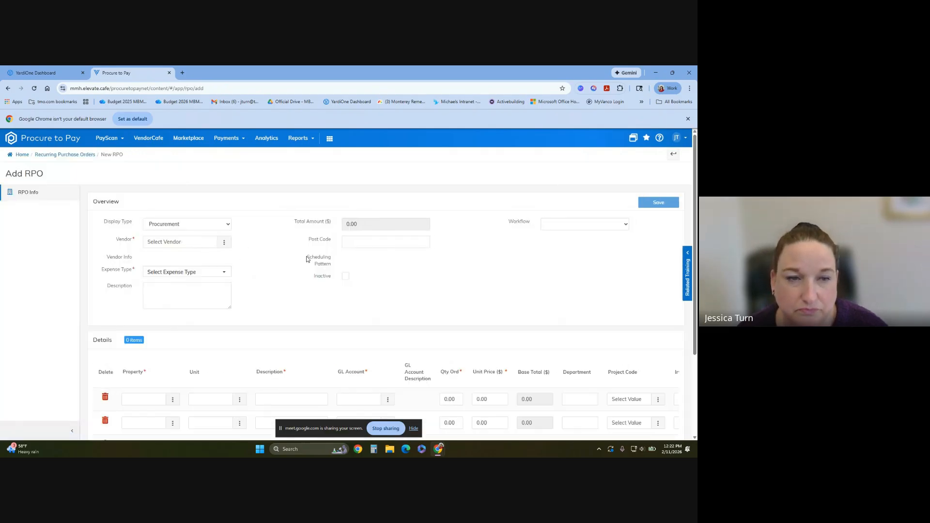
pyautogui.scroll(-3, 311, 263)
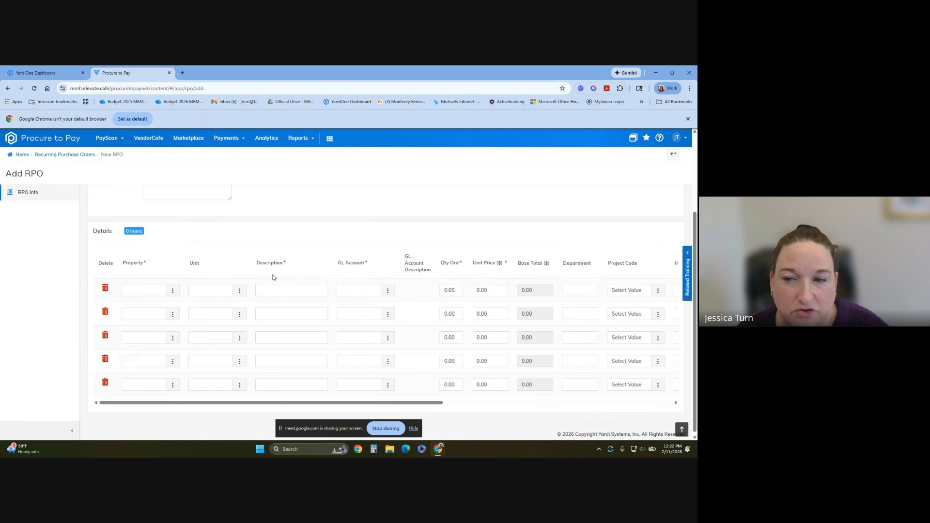
pyautogui.scroll(3, 271, 276)
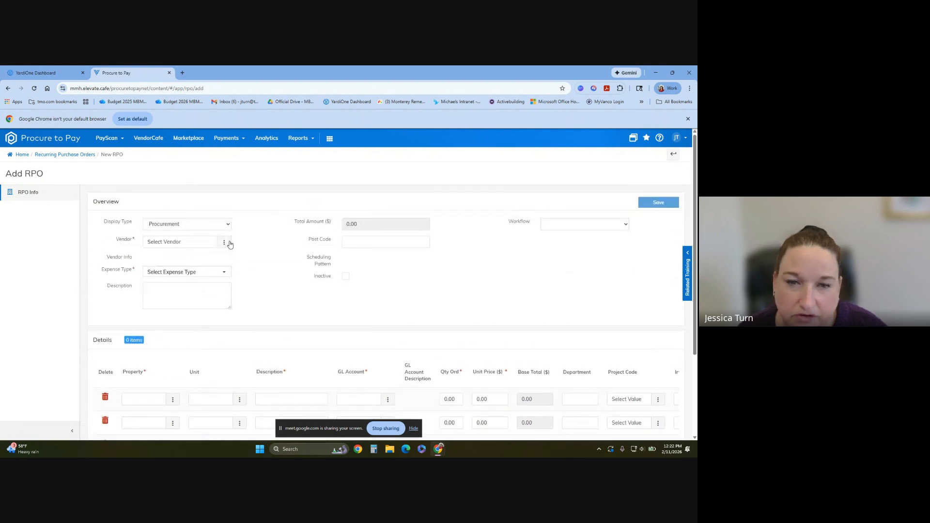
# Step: Set the RPO's vendor to A1 Garage Door, LLC, its expense type to Maintenance Contracts and its description to "1 garage door"
pyautogui.click(227, 242)
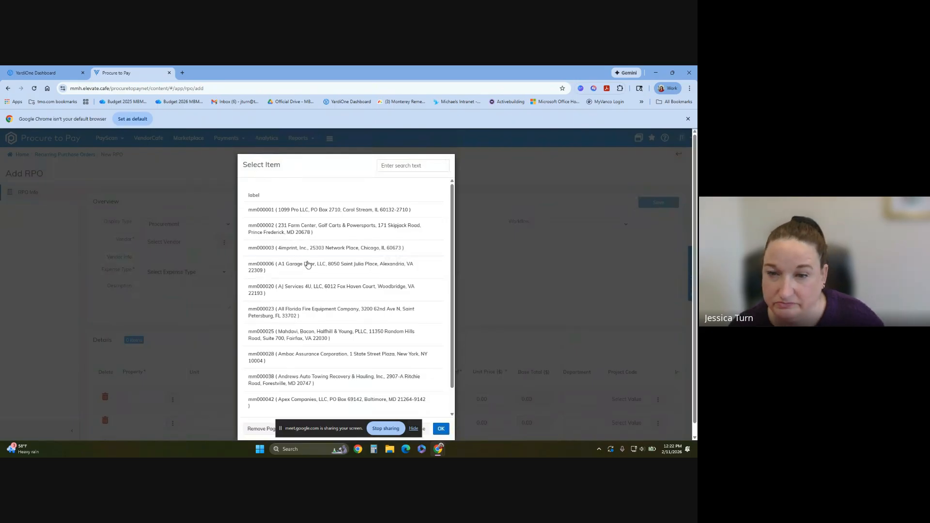
pyautogui.doubleClick(306, 267)
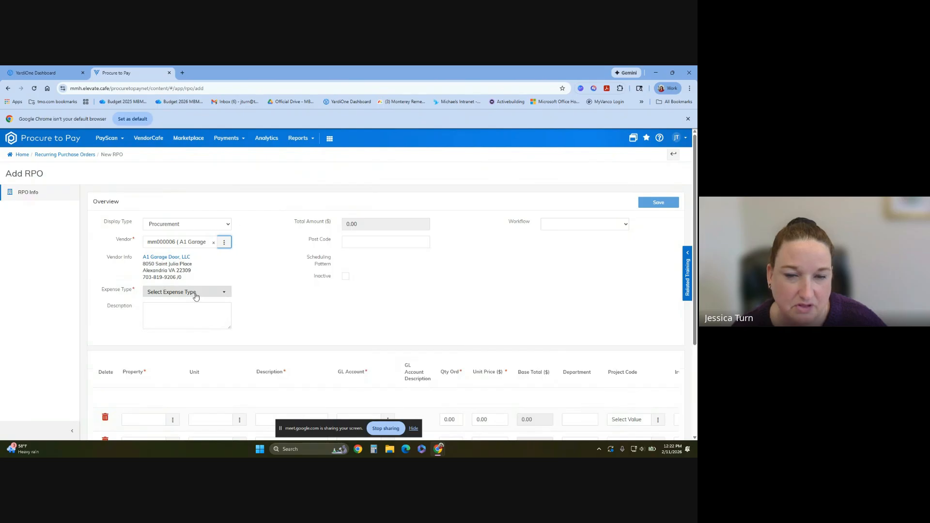
pyautogui.click(196, 293)
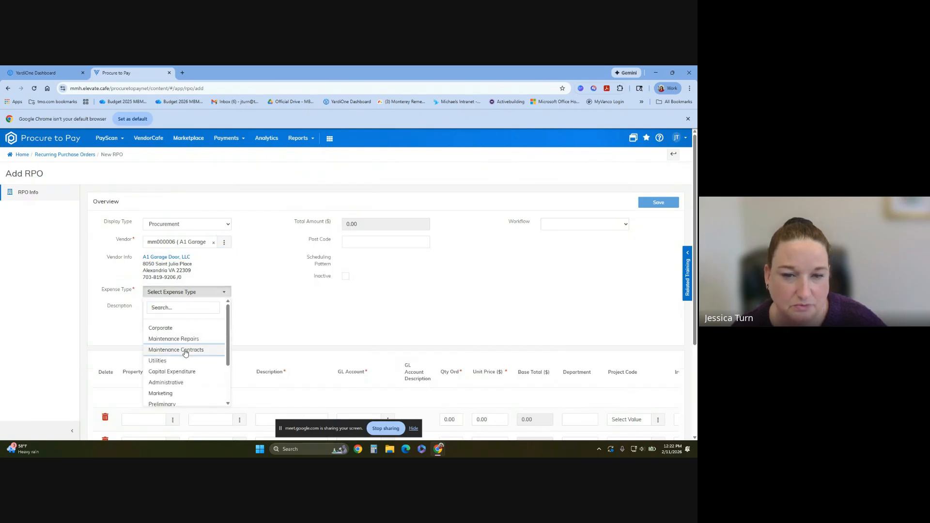
pyautogui.click(187, 350)
pyautogui.click(198, 319)
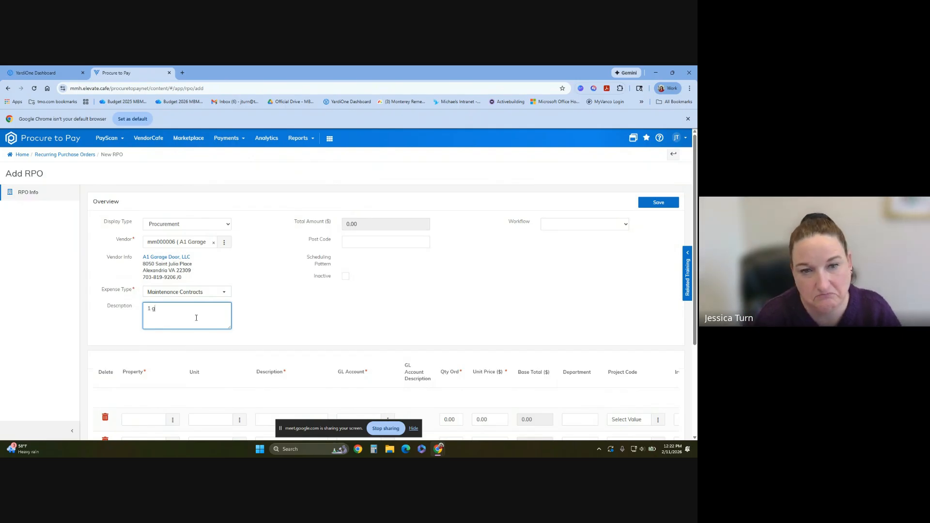
pyautogui.write('1 garage door')
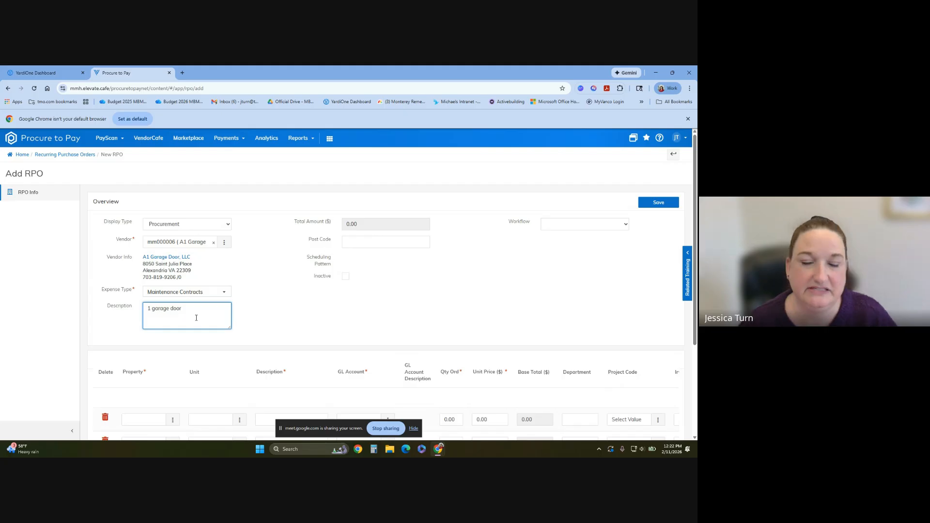
pyautogui.click(298, 321)
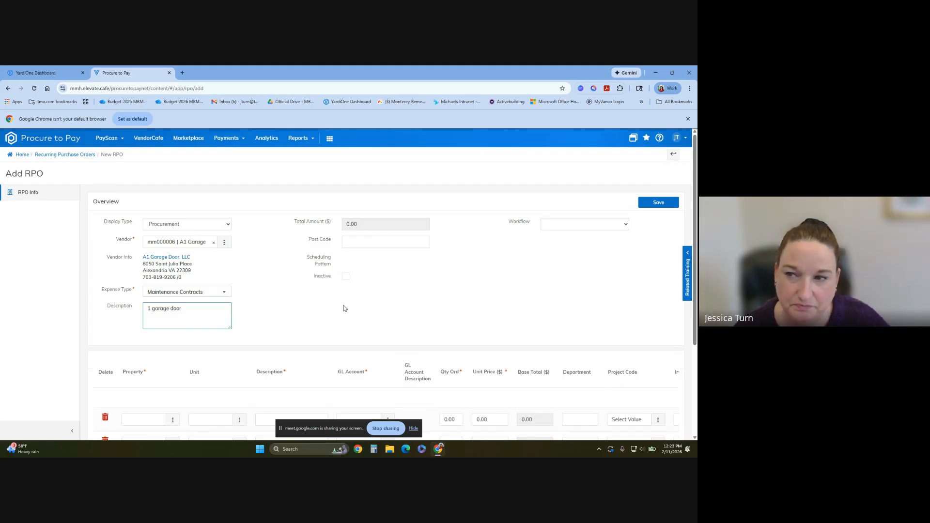
# Step: Set the property of the first Details line to 9538corp (Huachuca Corporate Account)
pyautogui.scroll(-3, 344, 309)
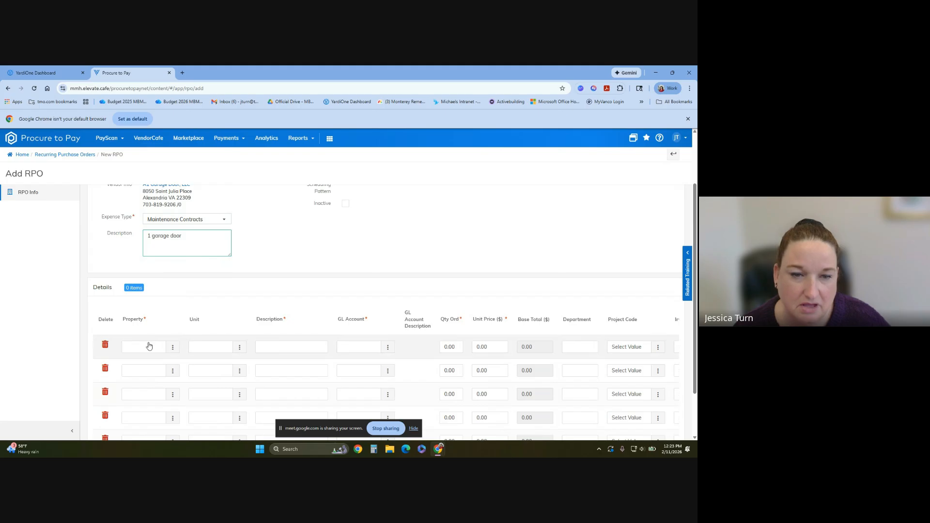
pyautogui.click(147, 347)
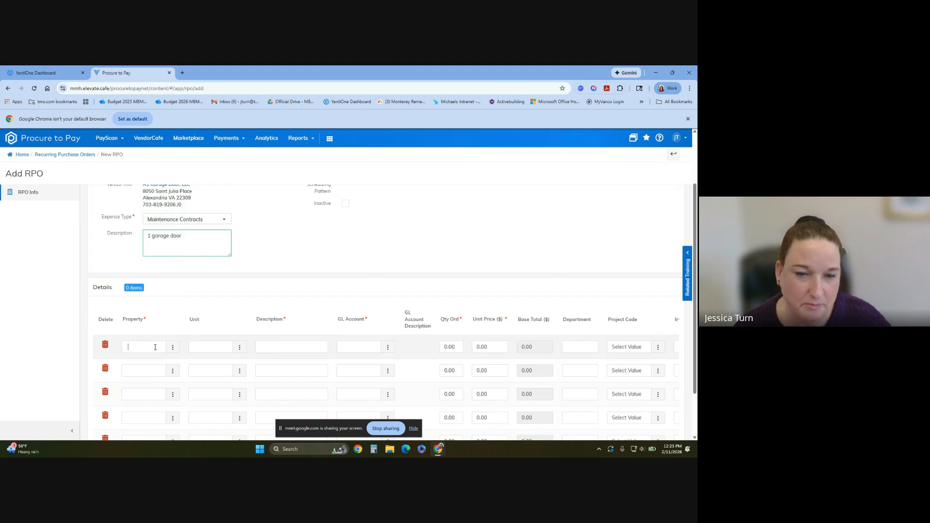
pyautogui.write('hua')
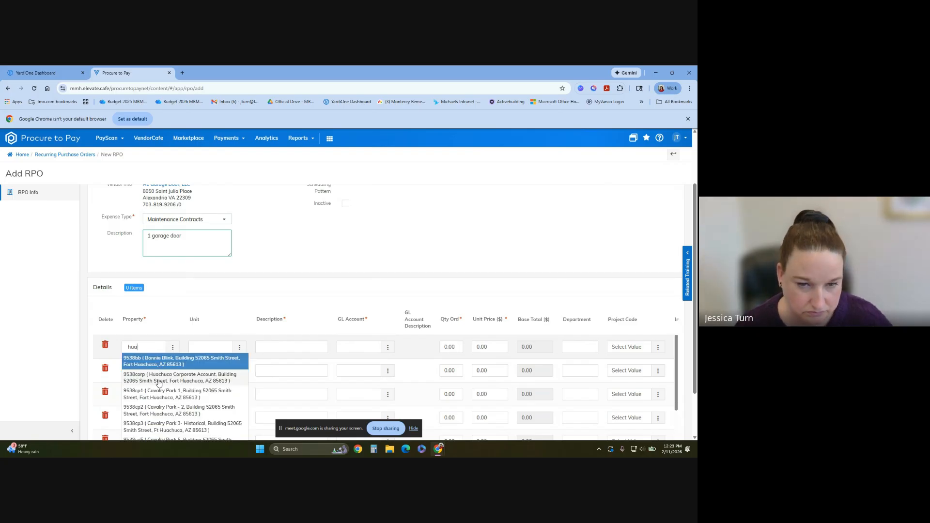
pyautogui.click(158, 378)
# Step: Describe the first line as "garage door replacement" and assign it GL account 660029 (Repairs - Garage doors)
pyautogui.click(268, 348)
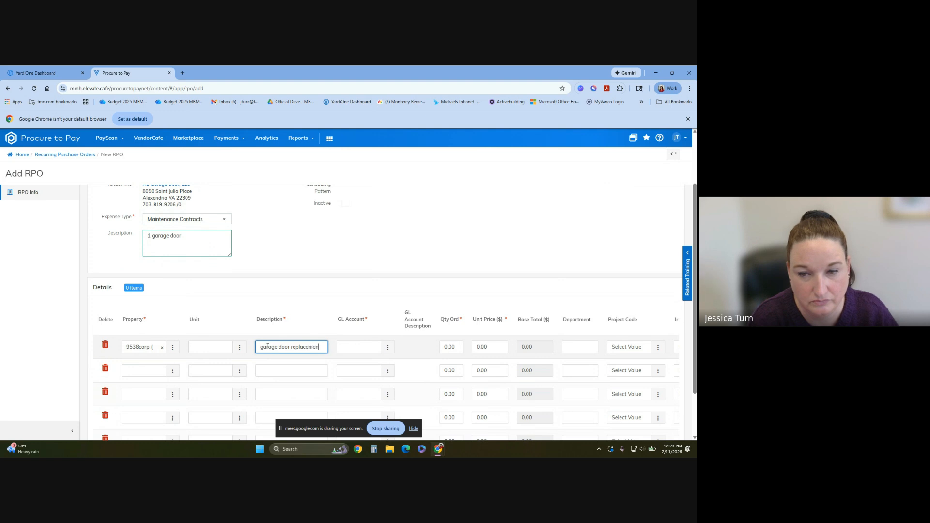
pyautogui.write('ar')
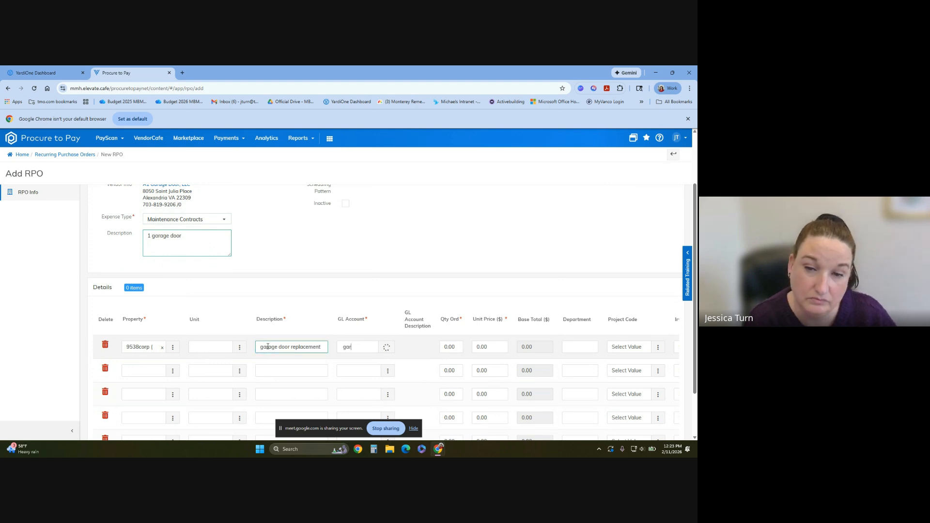
pyautogui.write('age door')
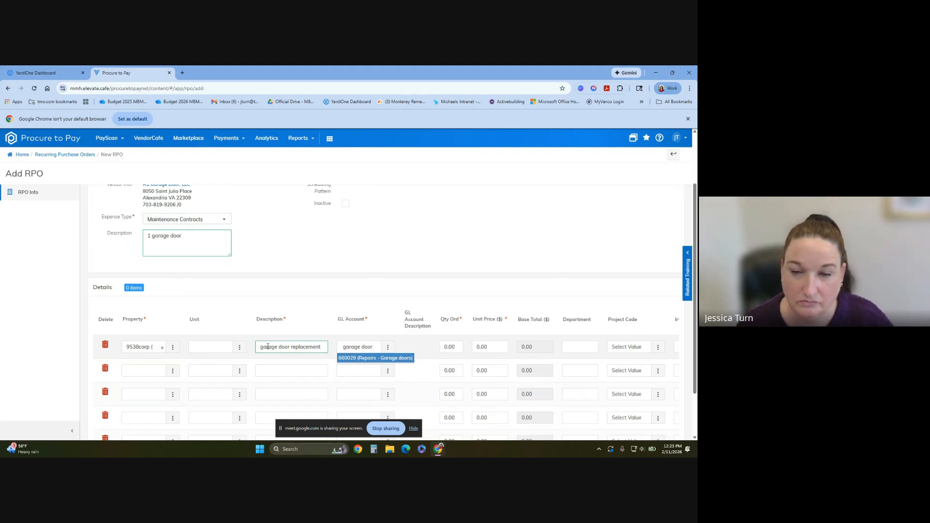
pyautogui.click(376, 359)
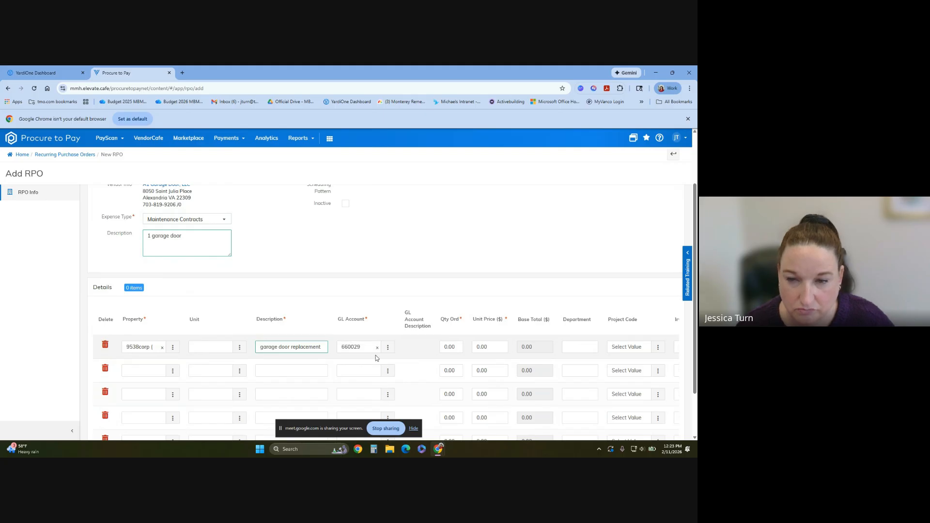
# Step: Set the garage door line's ordered quantity to 1 and its unit price to 3,000
pyautogui.click(444, 346)
pyautogui.write('1')
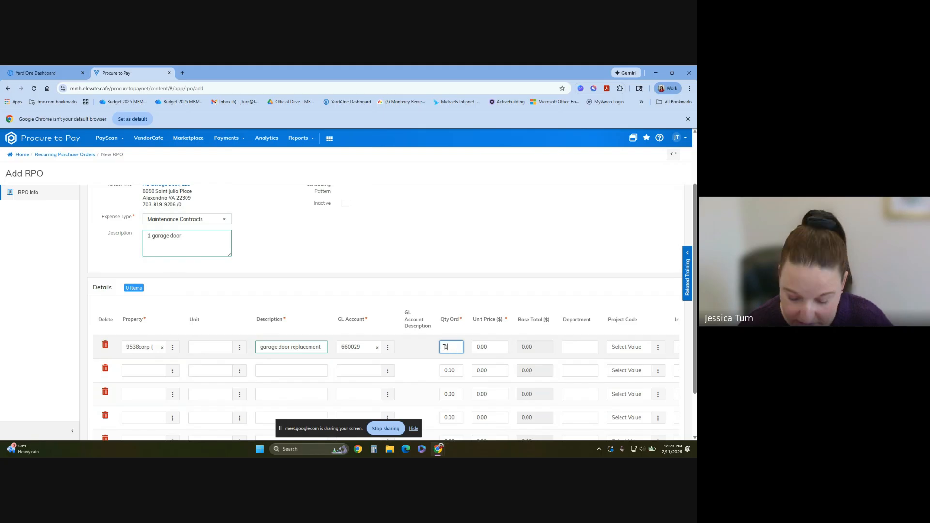
pyautogui.press('Tab')
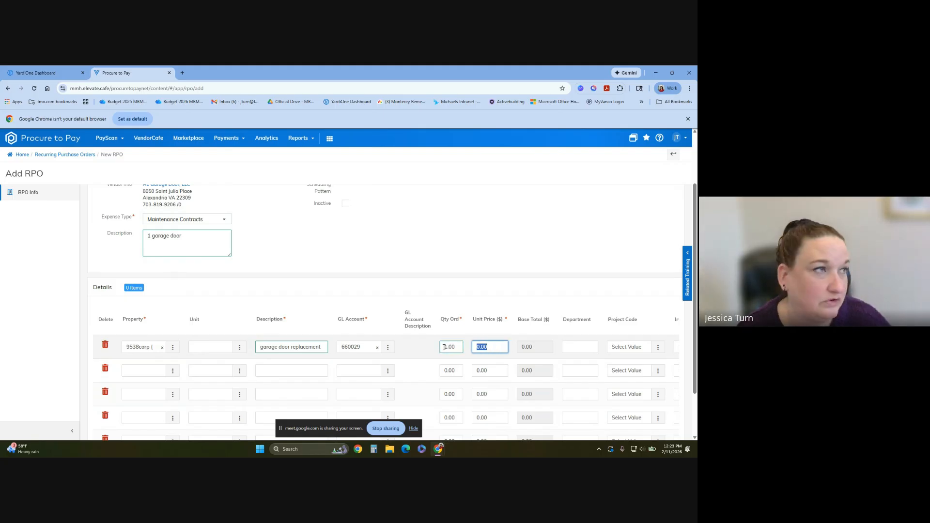
pyautogui.write('3,')
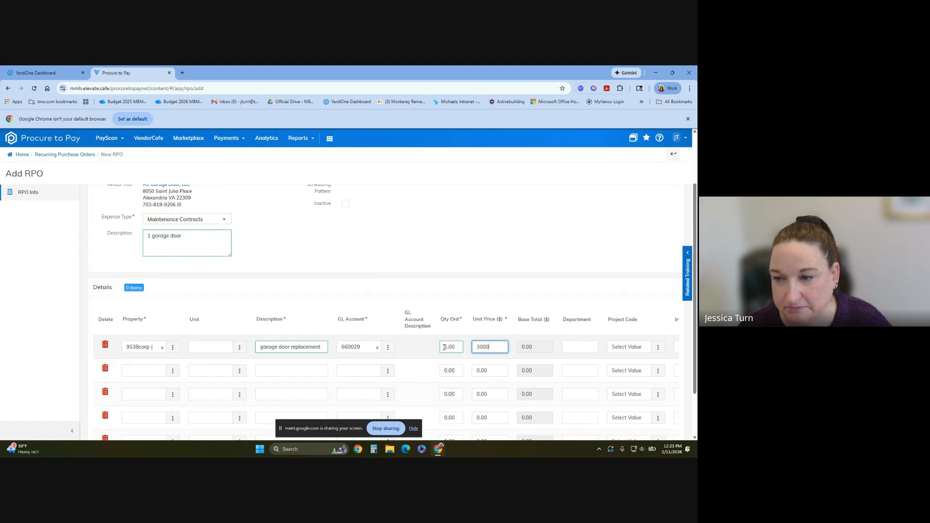
pyautogui.write('000')
pyautogui.press('Tab')
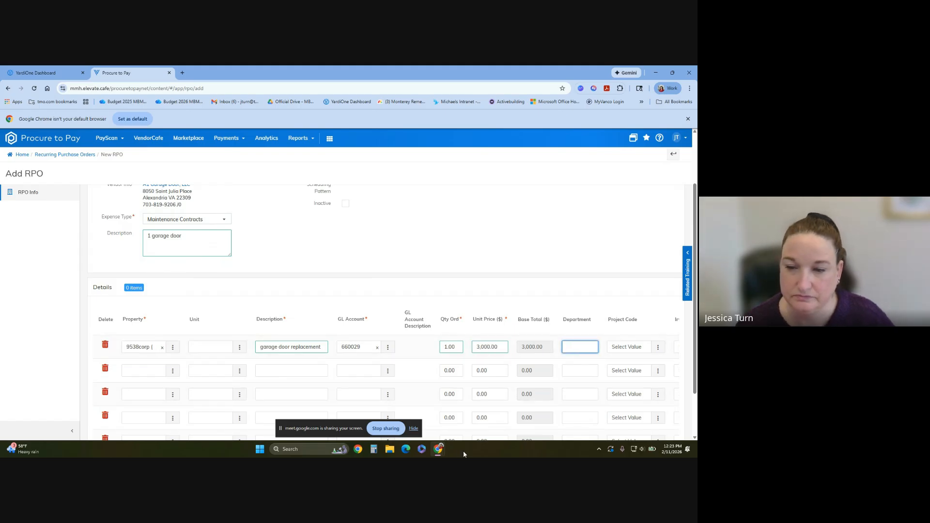
# Step: Look over the detail line's project code and site unit columns, and the display types available for the RPO
pyautogui.scroll(-1, 434, 396)
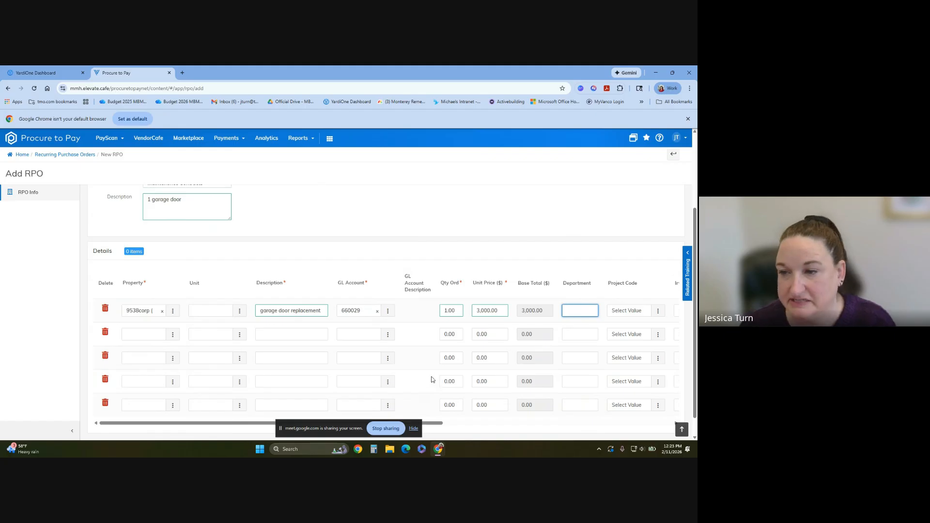
pyautogui.moveTo(441, 424); pyautogui.dragTo(584, 430)
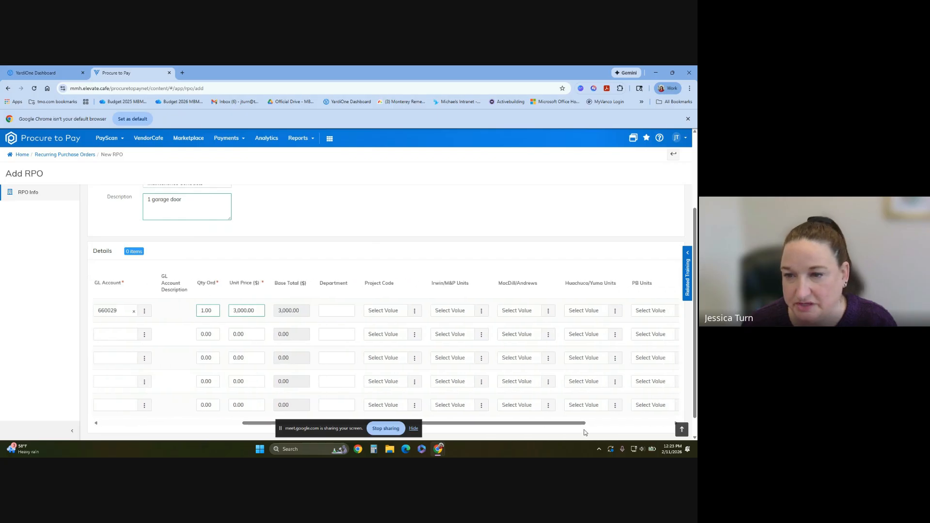
pyautogui.click(593, 315)
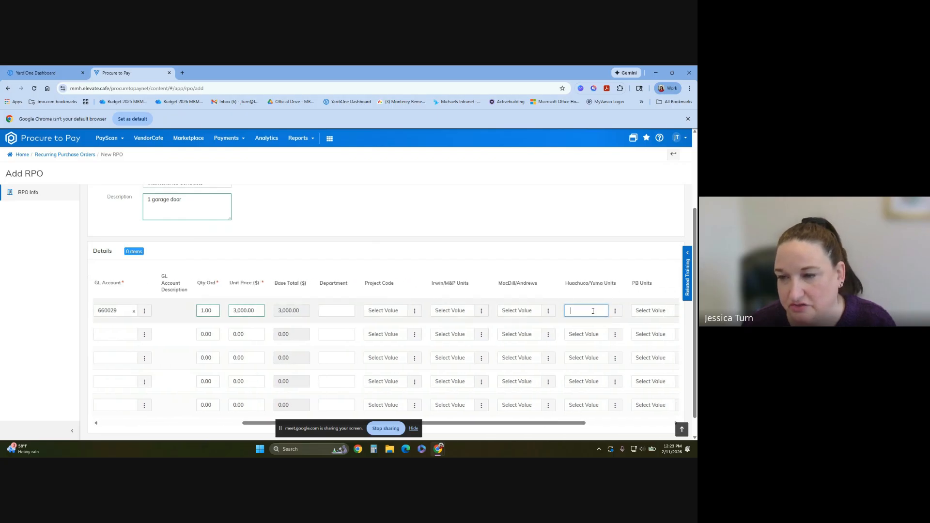
pyautogui.moveTo(559, 426); pyautogui.dragTo(690, 422)
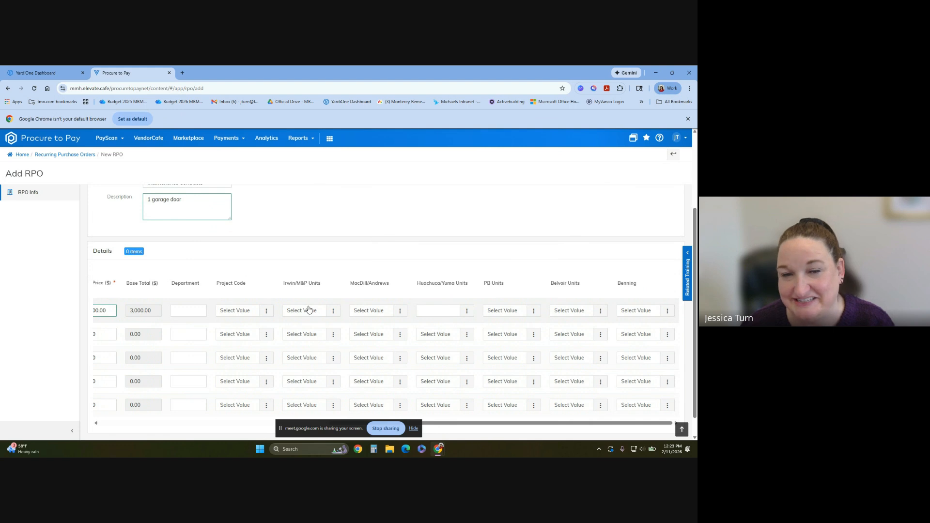
pyautogui.scroll(3, 275, 301)
pyautogui.click(197, 228)
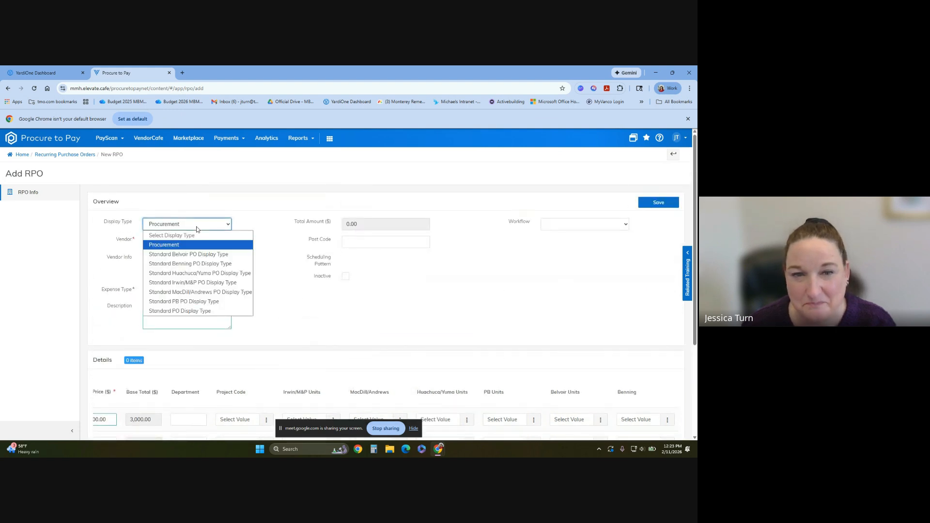
pyautogui.click(472, 320)
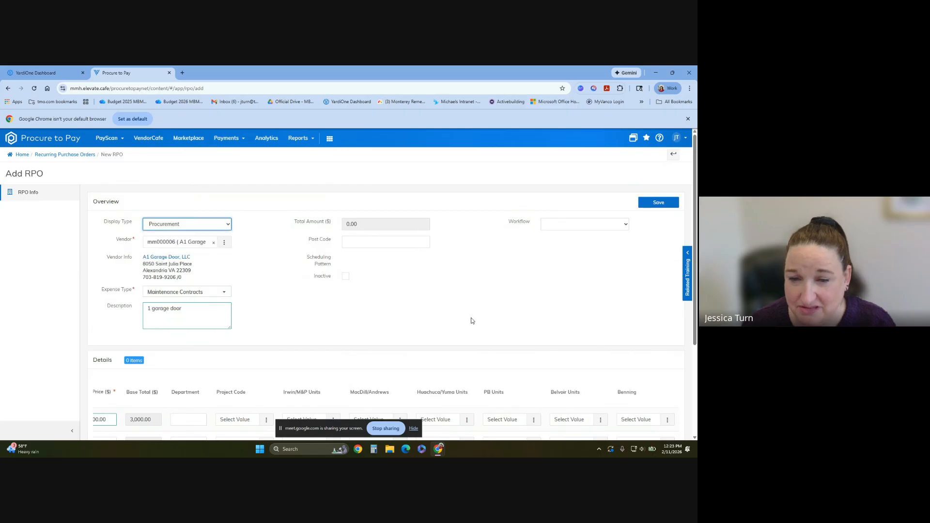
pyautogui.scroll(-2, 377, 313)
pyautogui.scroll(-2, 310, 306)
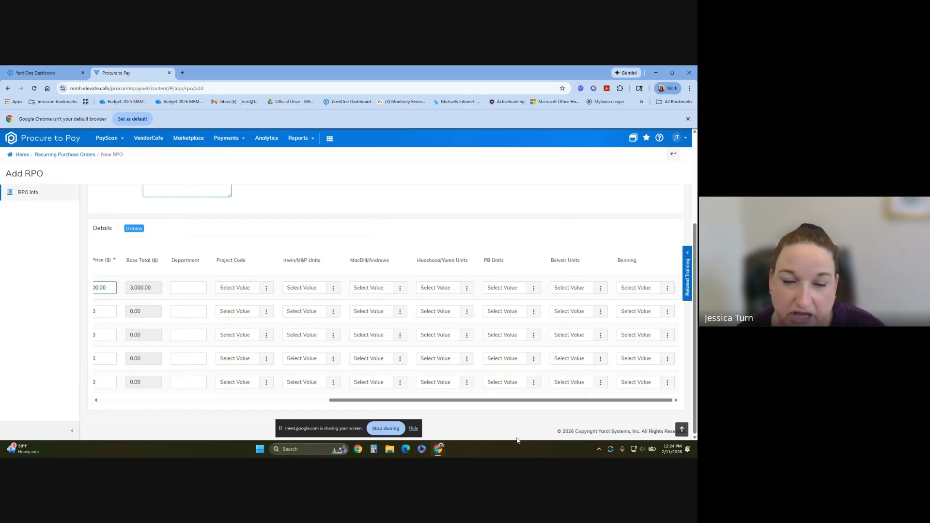
# Step: Save the recurring purchase order and open its posting schedule
pyautogui.moveTo(351, 401); pyautogui.dragTo(122, 400)
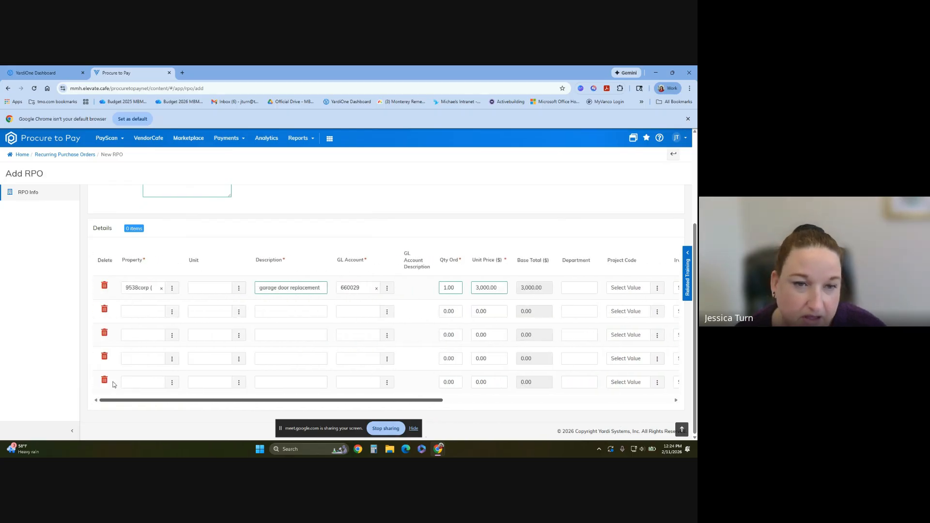
pyautogui.scroll(3, 387, 351)
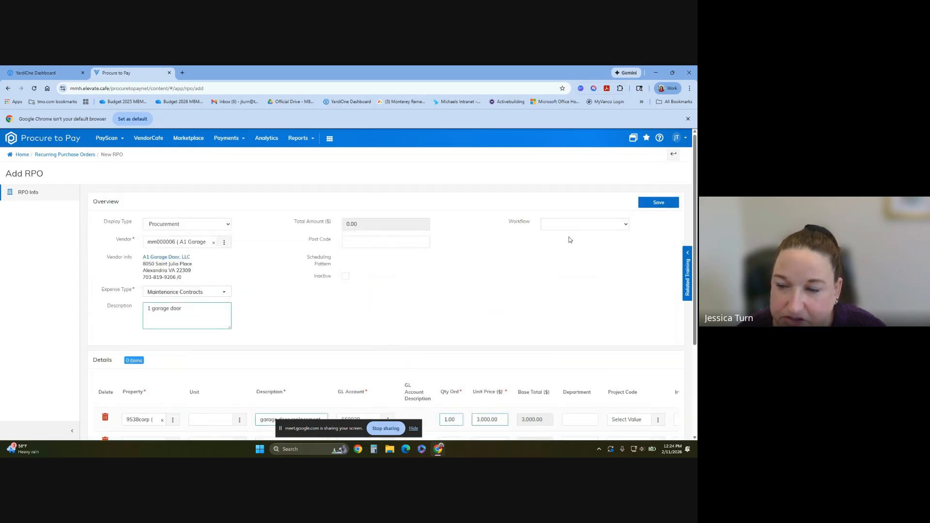
pyautogui.click(668, 208)
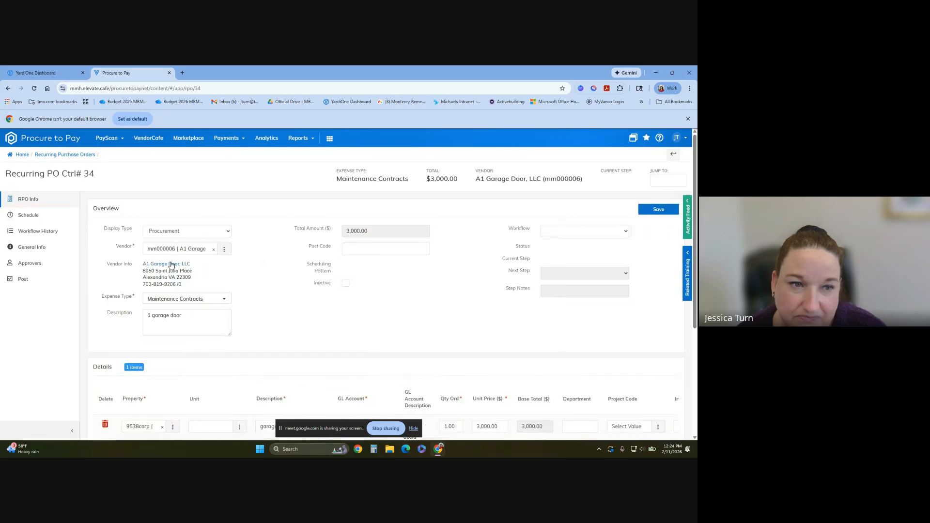
pyautogui.click(27, 218)
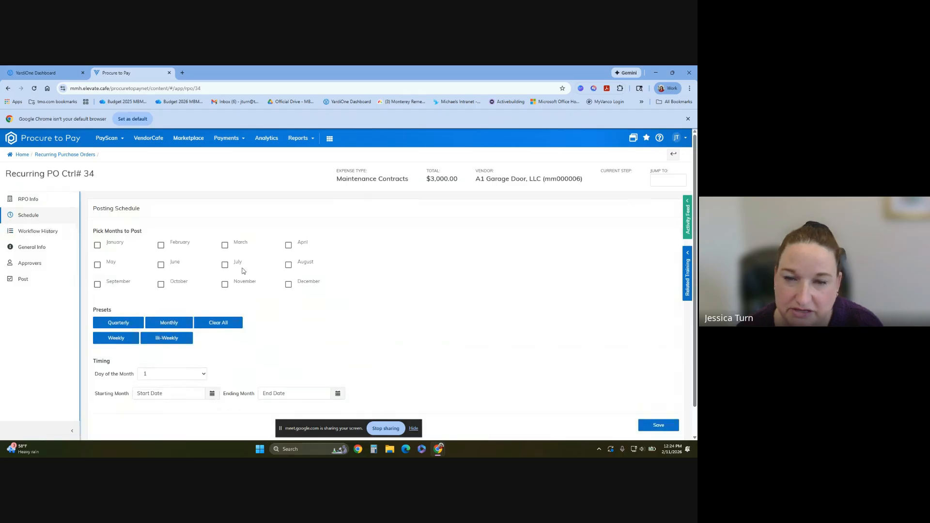
# Step: Try selecting individual posting months and the Quarterly and Monthly presets in the recurring purchase order's schedule
pyautogui.scroll(-1, 371, 295)
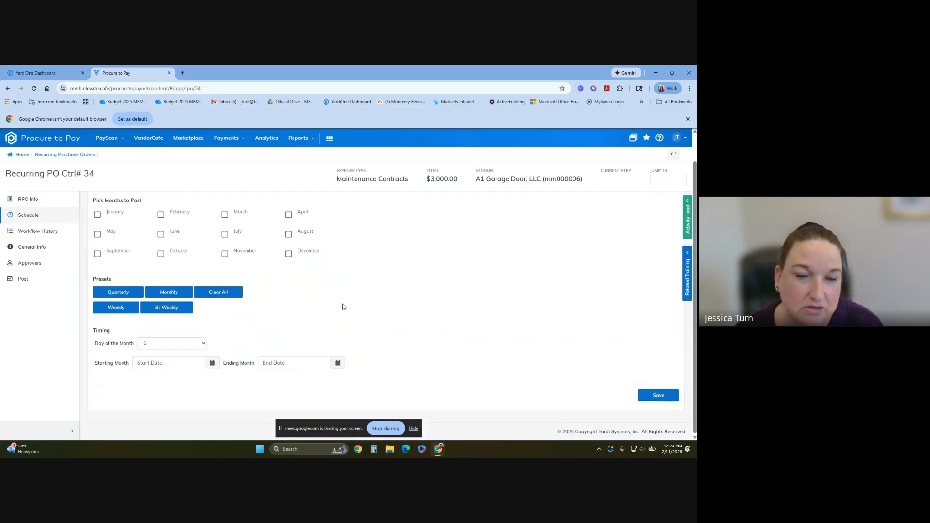
pyautogui.click(98, 214)
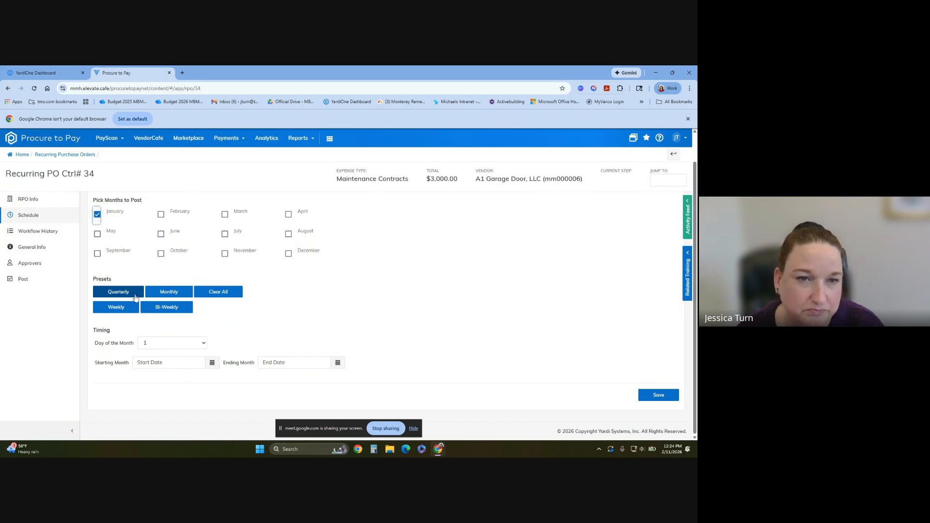
pyautogui.click(160, 215)
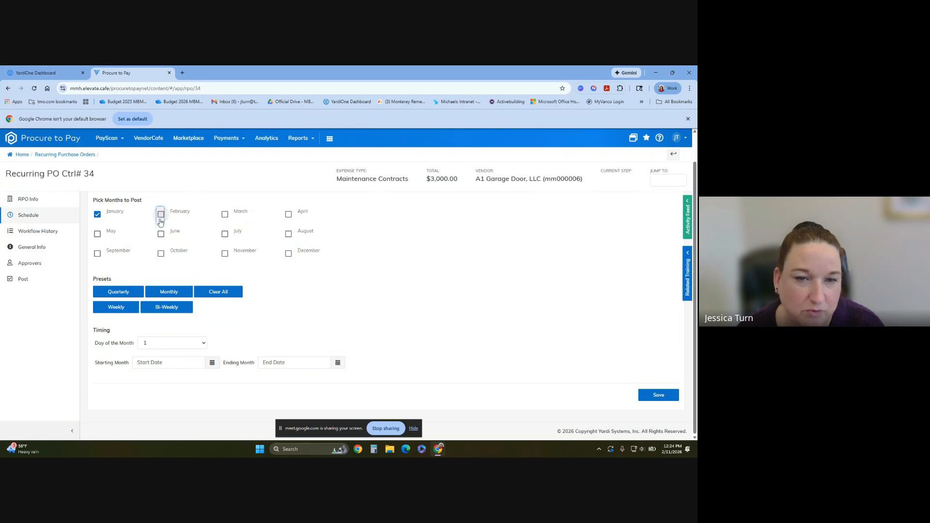
pyautogui.click(97, 215)
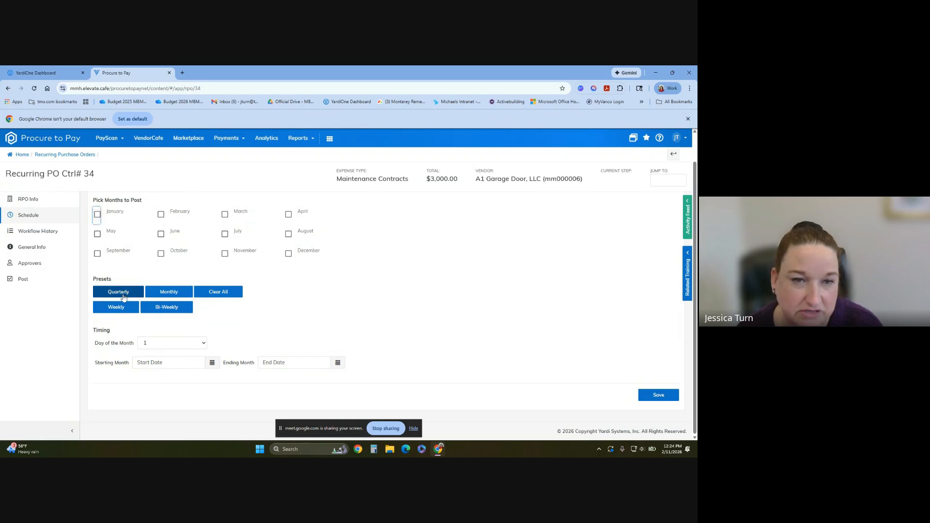
pyautogui.click(123, 297)
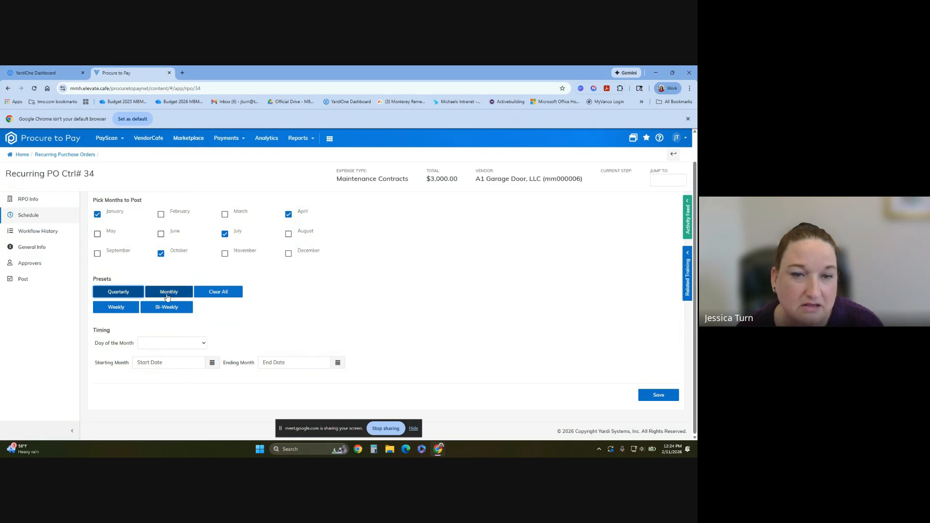
pyautogui.click(219, 292)
pyautogui.click(179, 292)
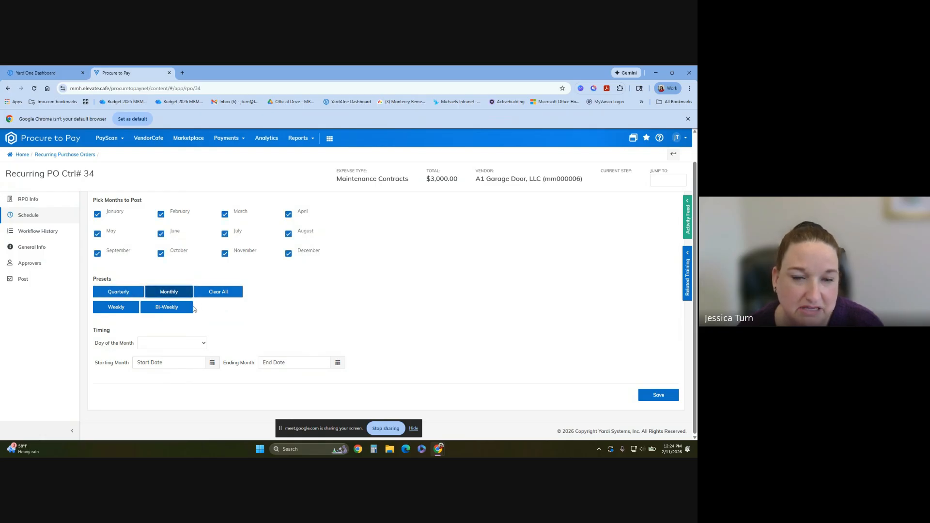
# Step: Clear all selected posting months and set the schedule's day of the month to 8
pyautogui.click(219, 291)
pyautogui.click(203, 344)
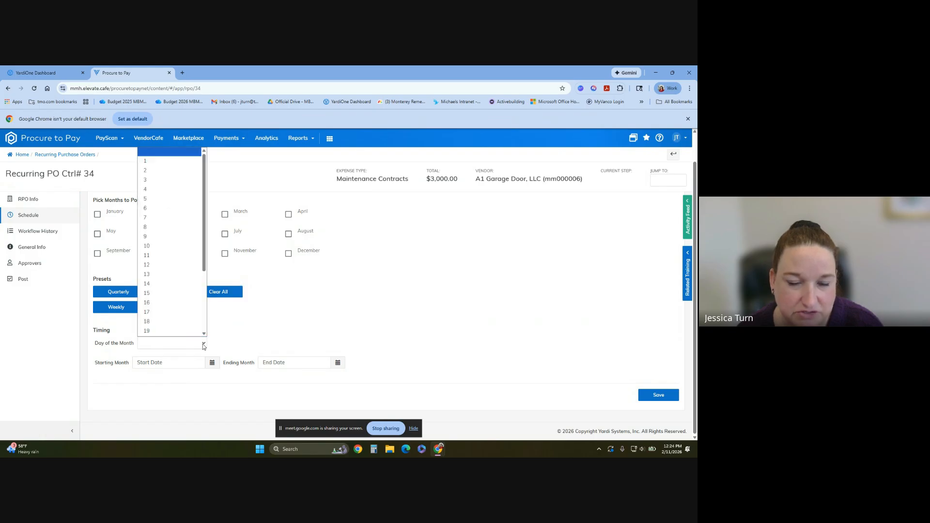
pyautogui.click(193, 228)
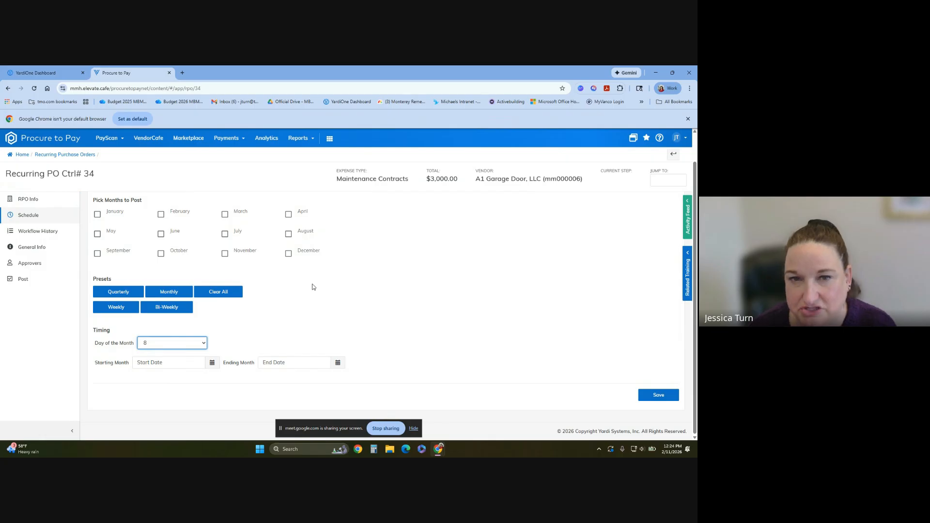
# Step: Show the recurring purchase order's scheduled posts from 01/2026 to 02/2026
pyautogui.click(25, 281)
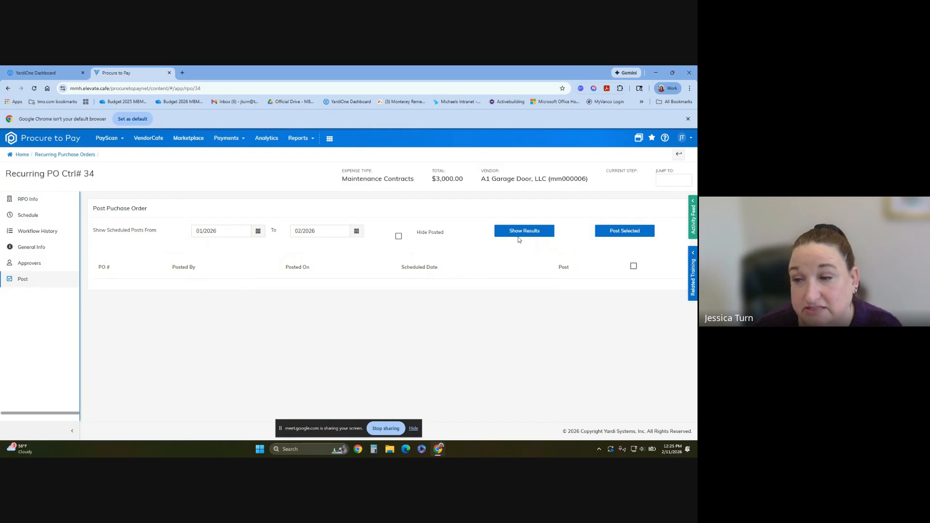
pyautogui.click(531, 239)
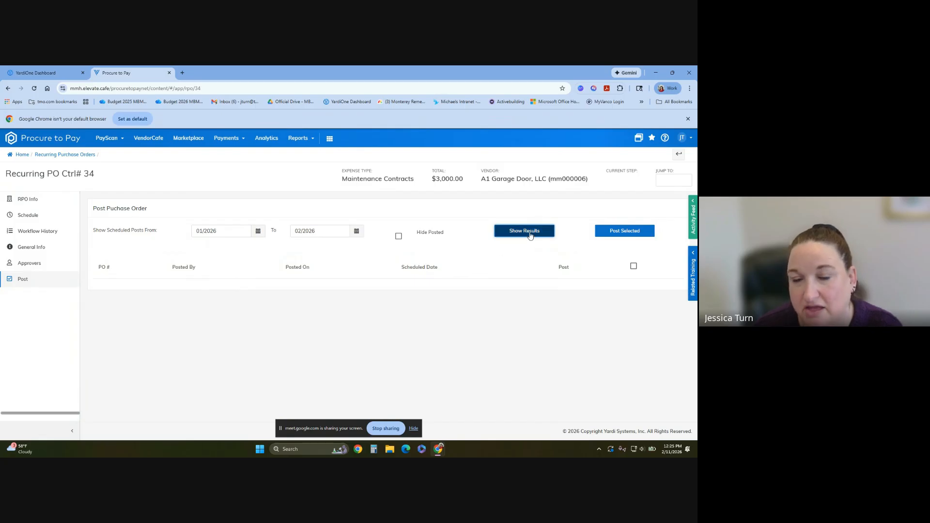
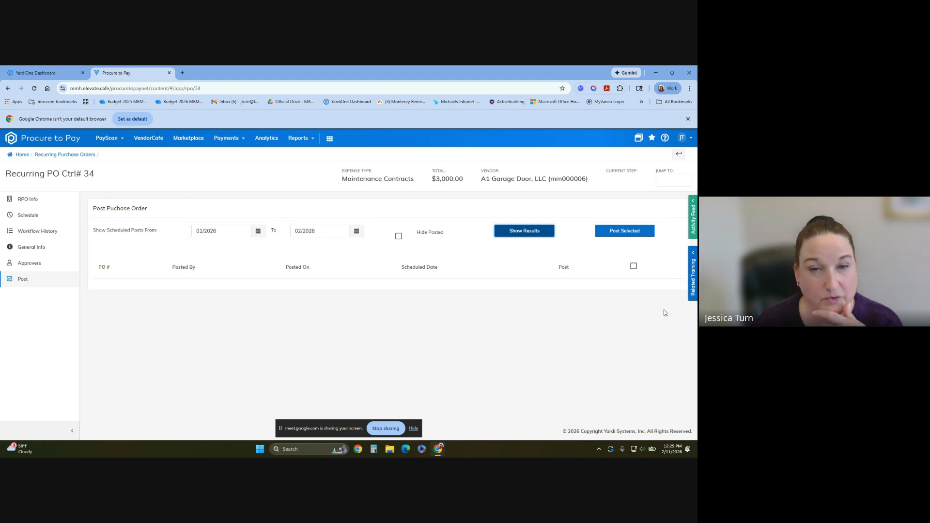
# Step: View the purchase order dashboard
pyautogui.click(104, 139)
pyautogui.moveTo(131, 170)
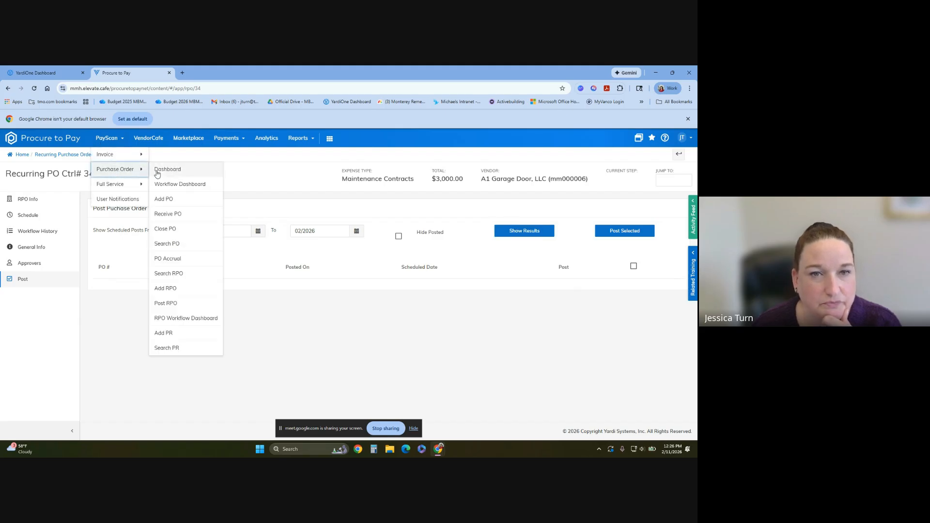
pyautogui.click(159, 171)
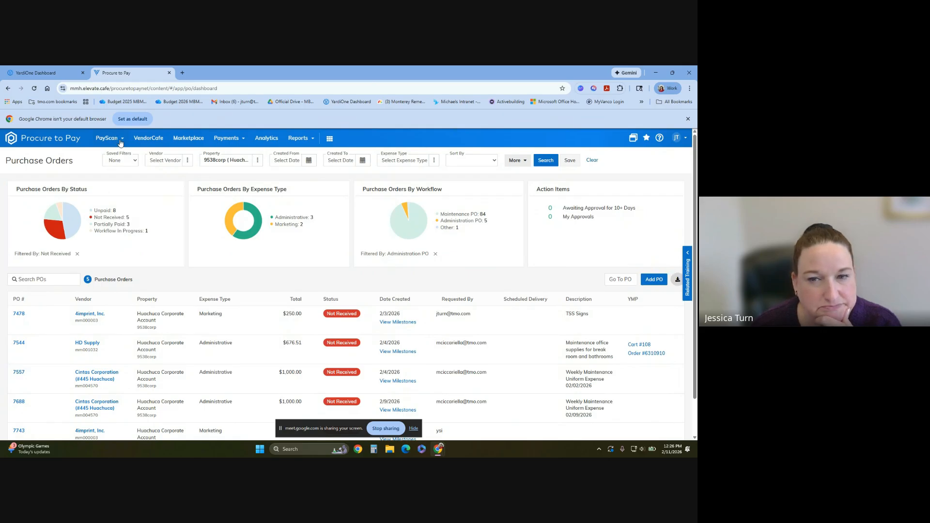
# Step: Open the purchase order search with all filters cleared and view the additional filter options
pyautogui.click(120, 142)
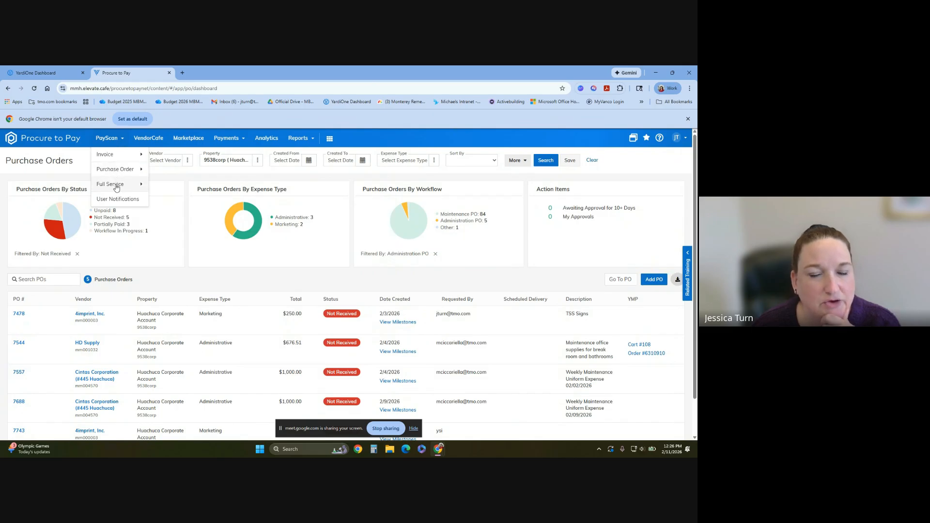
pyautogui.moveTo(119, 171)
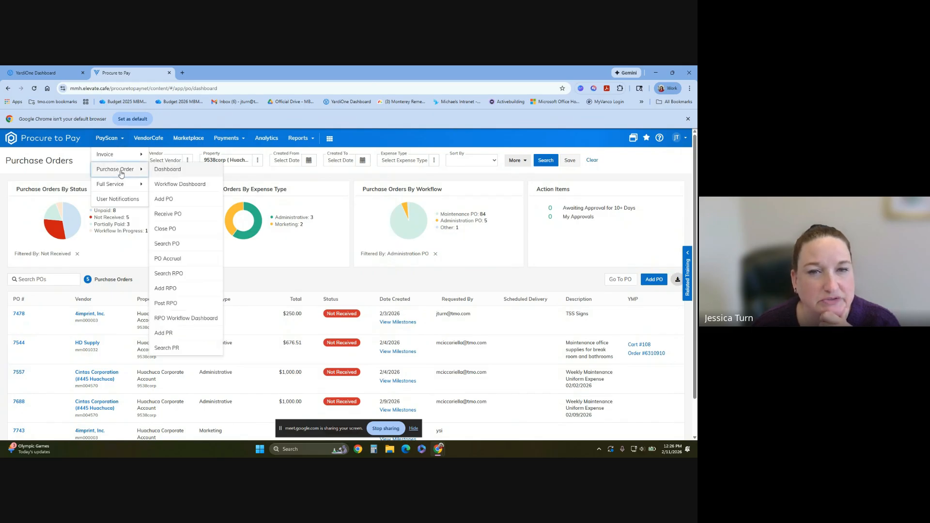
pyautogui.click(167, 243)
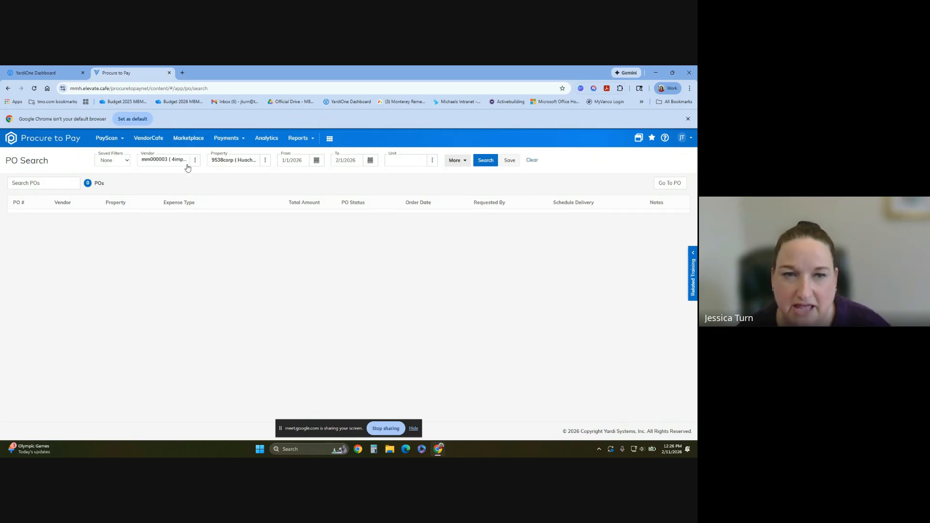
pyautogui.click(533, 160)
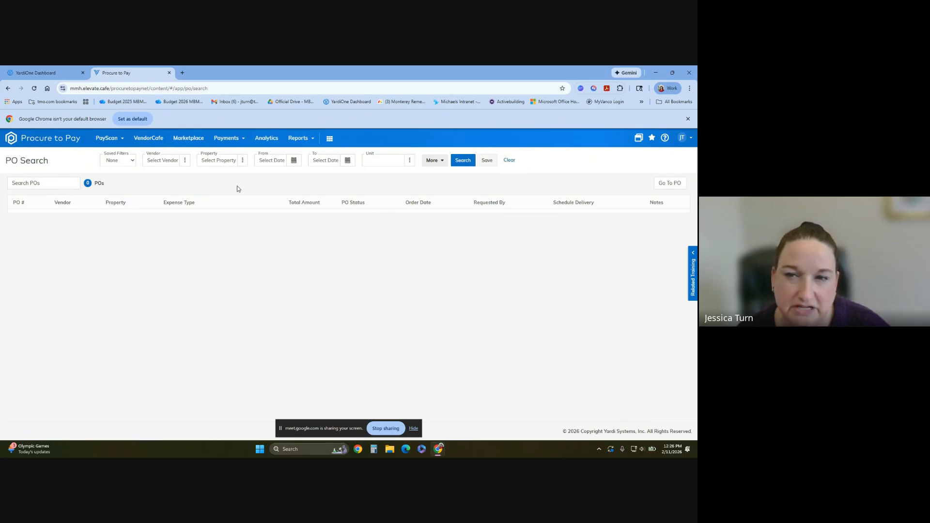
pyautogui.click(432, 161)
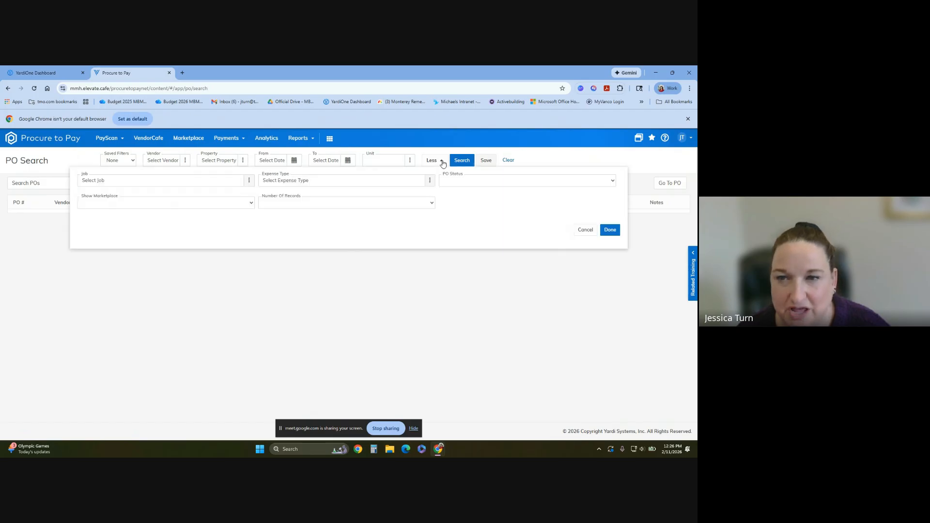
pyautogui.click(589, 232)
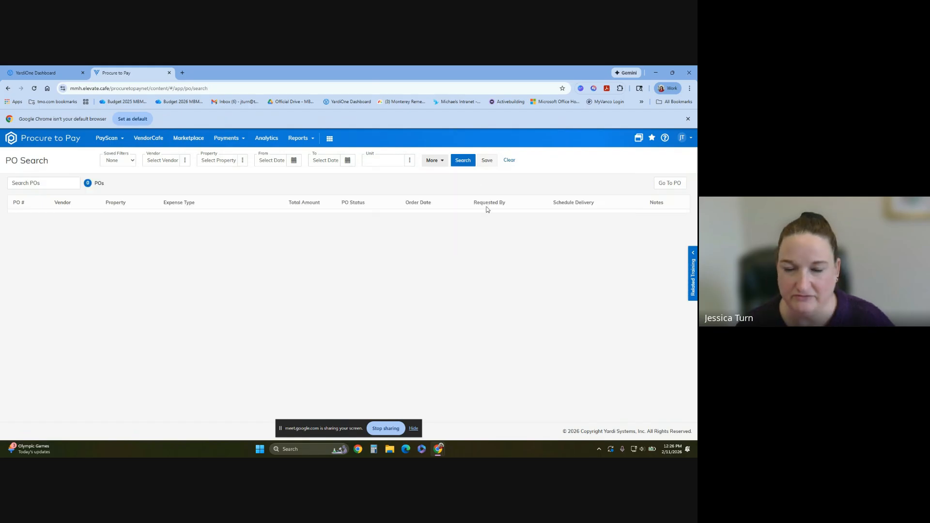
# Step: Find the 4imprint purchase order for TSS Signs by its PO number and open it to review its details
pyautogui.click(46, 184)
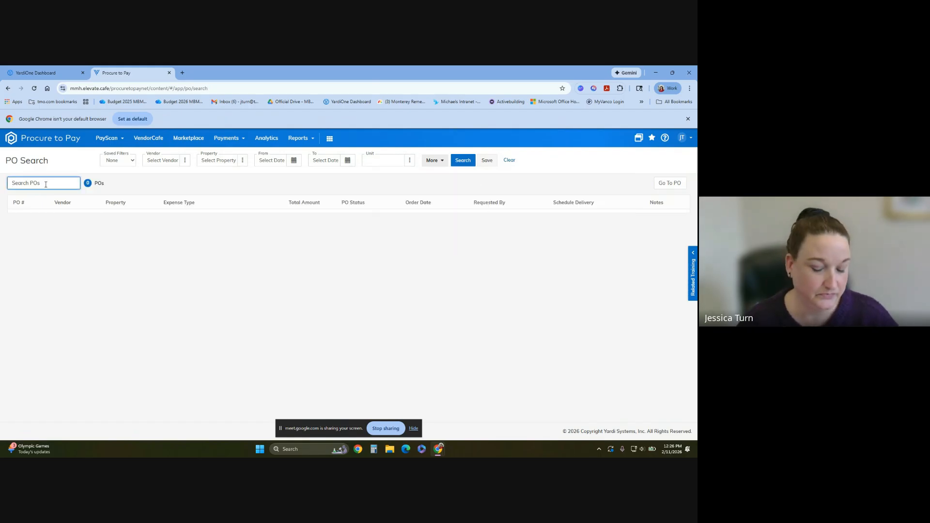
pyautogui.write('7478')
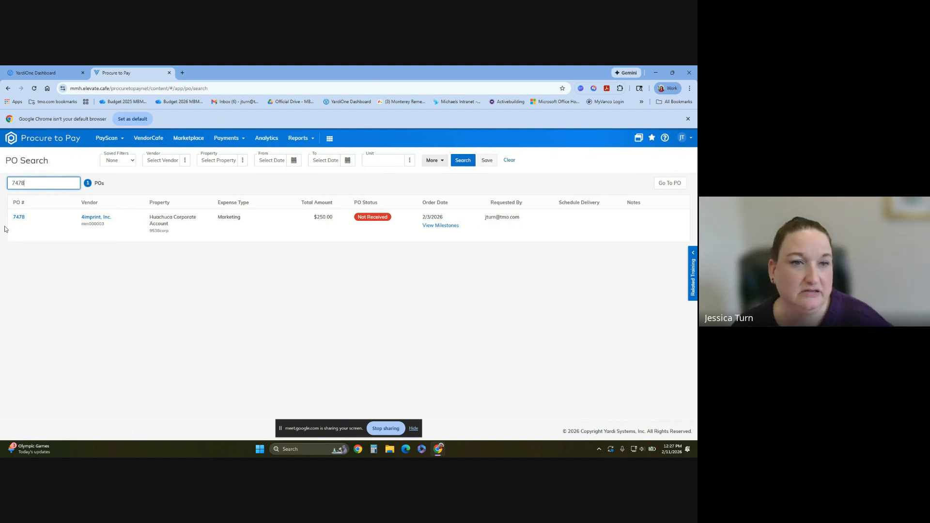
pyautogui.click(20, 219)
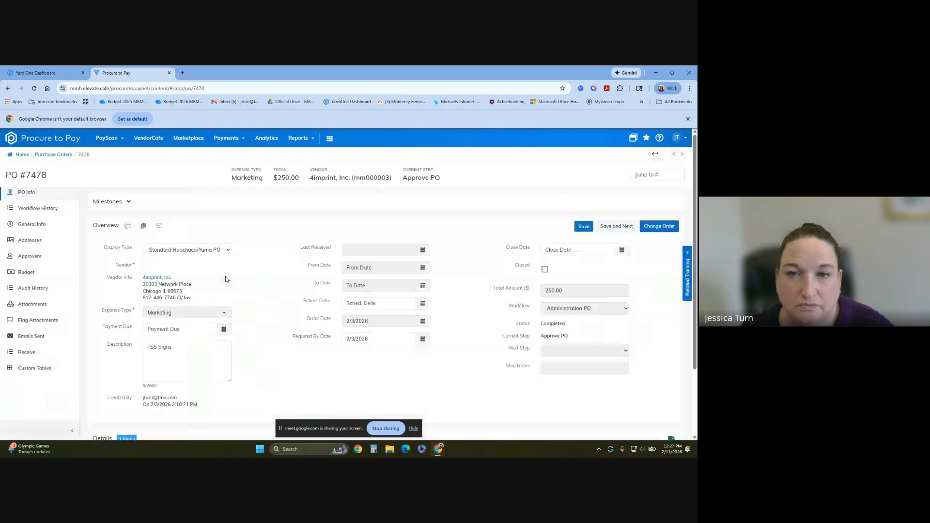
pyautogui.scroll(-3, 252, 296)
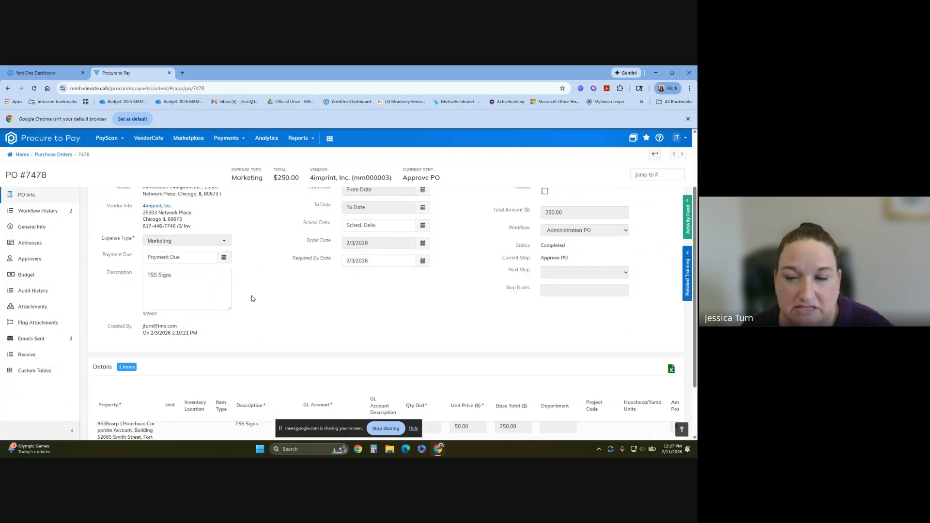
pyautogui.scroll(3, 261, 317)
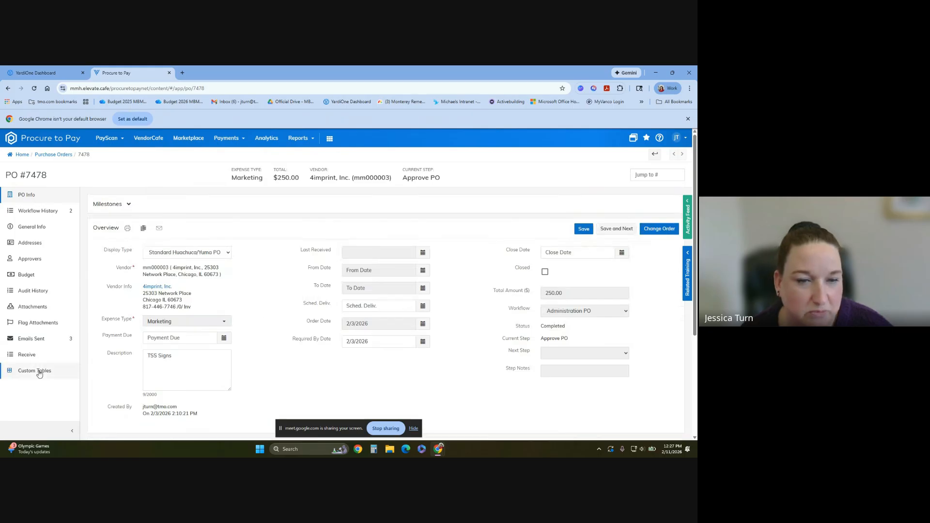
# Step: Mark the TSS Signs item as received, save the receipt and return to the purchase order search
pyautogui.click(29, 355)
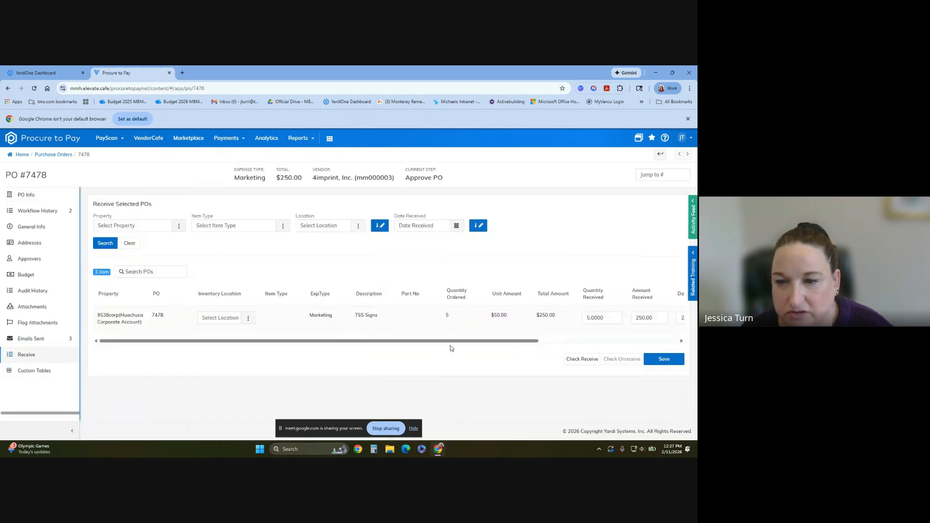
pyautogui.moveTo(452, 342); pyautogui.dragTo(609, 343)
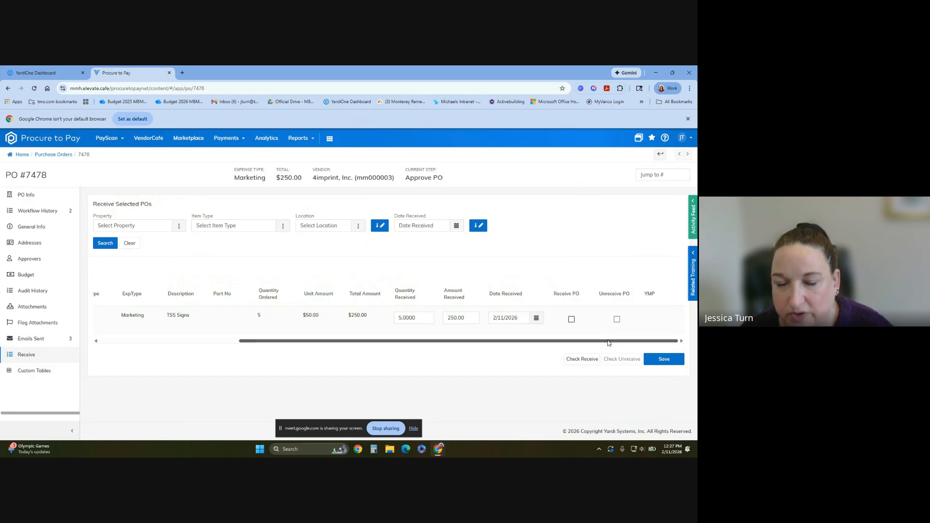
pyautogui.click(572, 323)
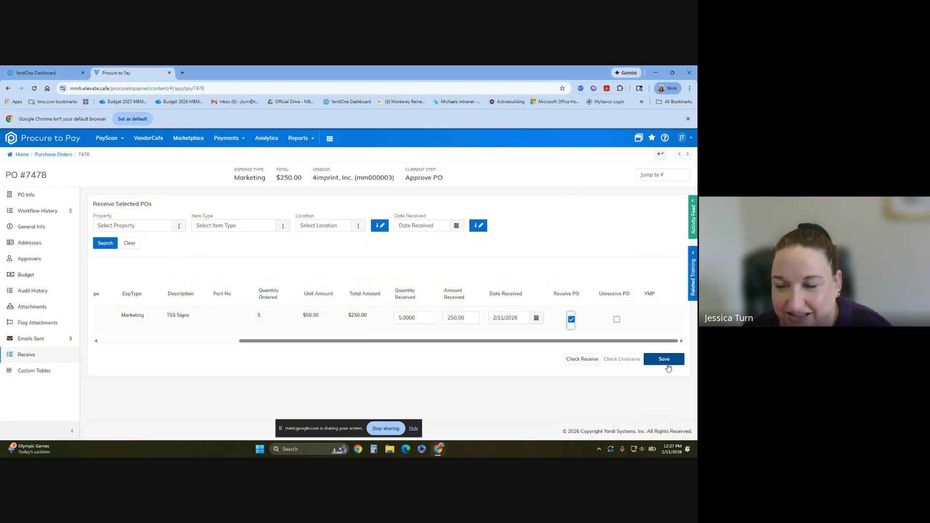
pyautogui.click(667, 363)
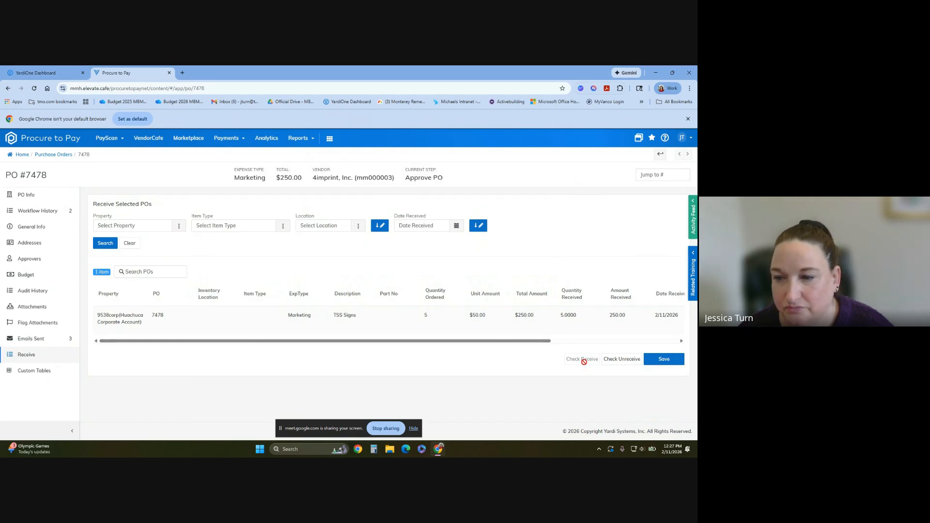
pyautogui.click(660, 155)
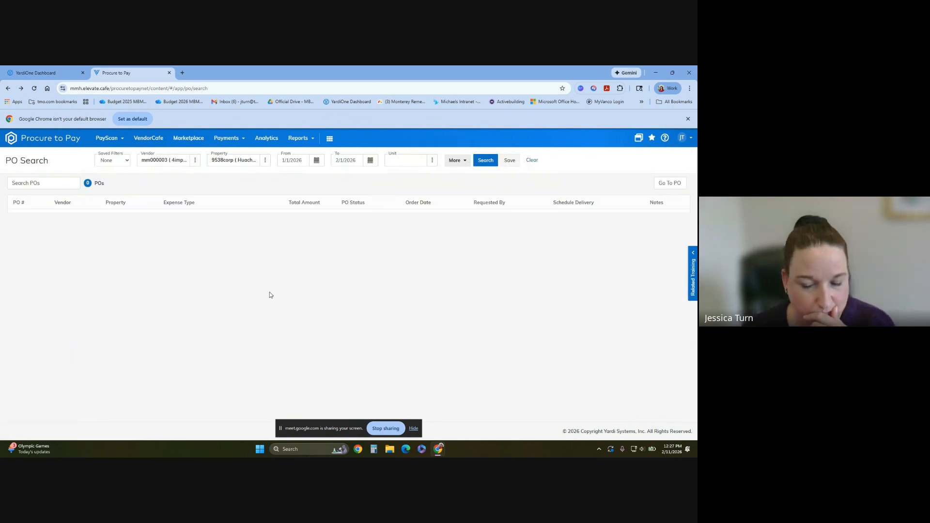
# Step: Open the invoice dashboard and look through the list of invoices
pyautogui.click(116, 140)
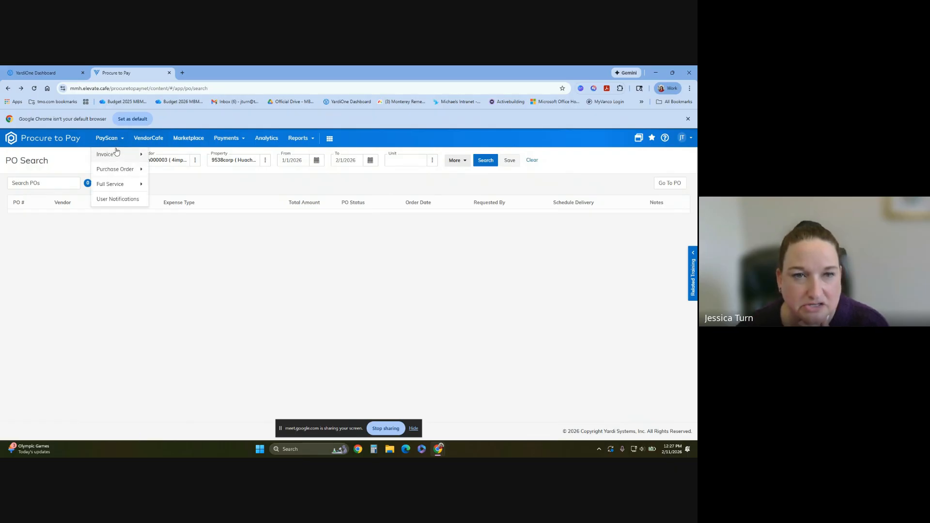
pyautogui.moveTo(116, 153)
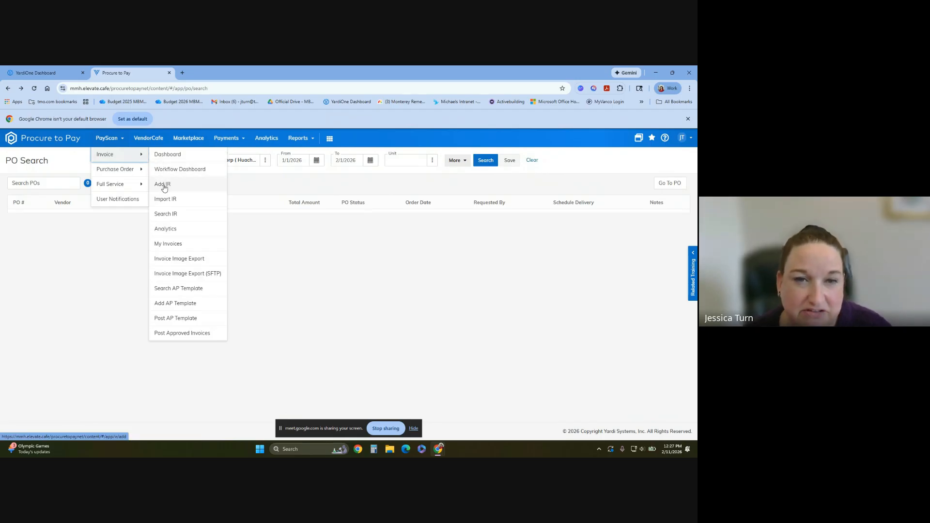
pyautogui.click(171, 154)
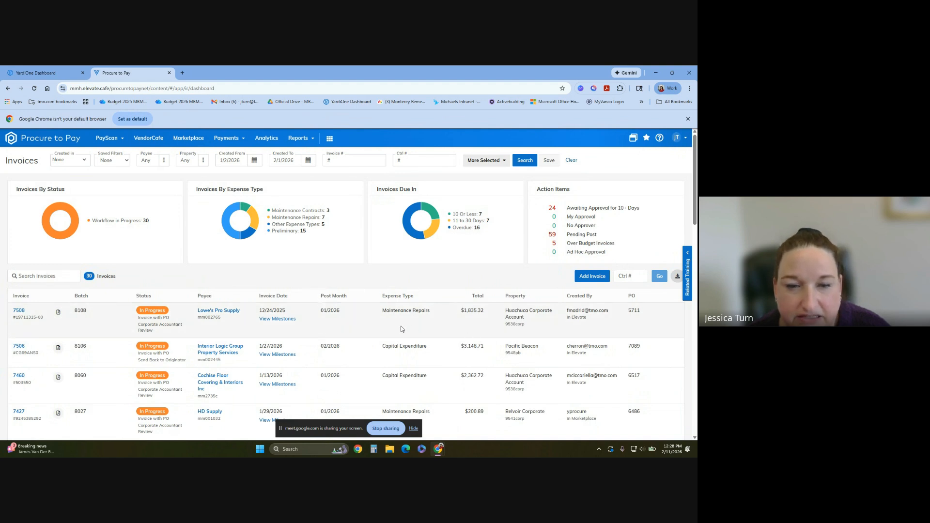
pyautogui.scroll(-5, 353, 320)
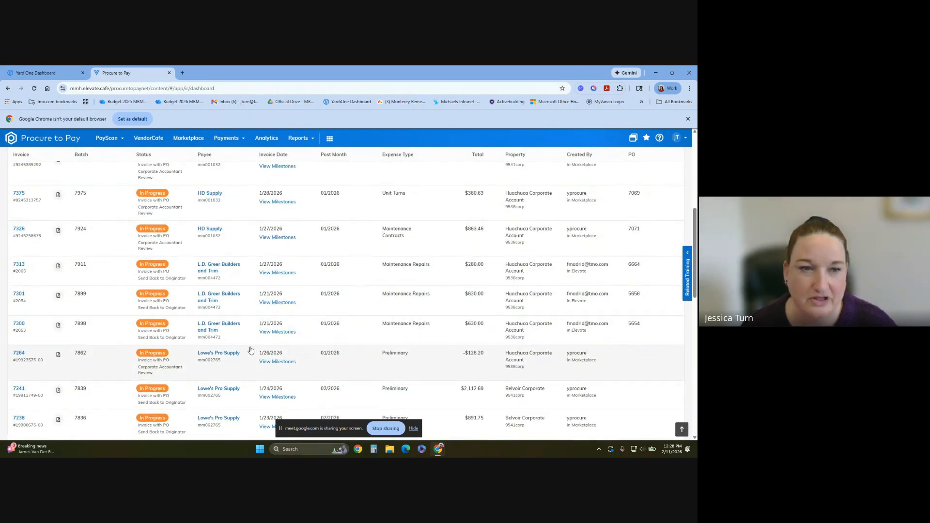
pyautogui.scroll(3, 205, 342)
pyautogui.scroll(1, 205, 342)
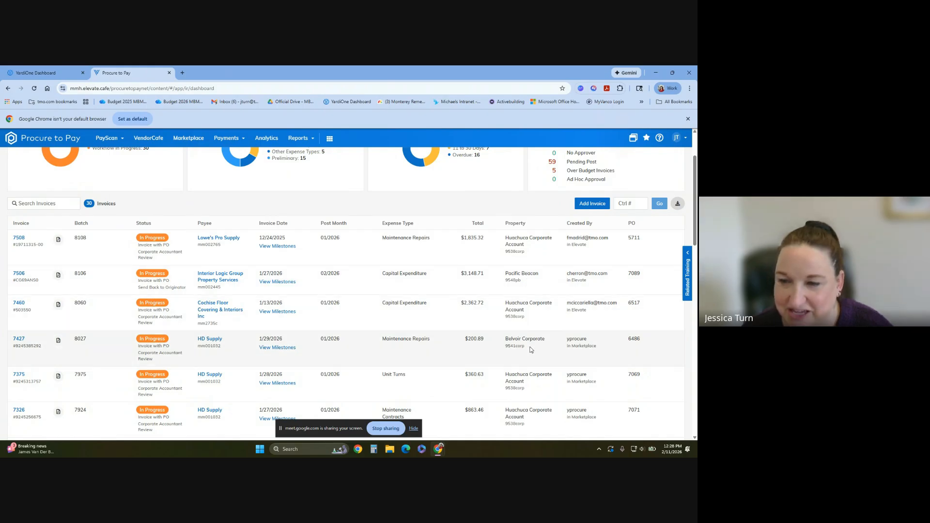
pyautogui.scroll(-12, 531, 350)
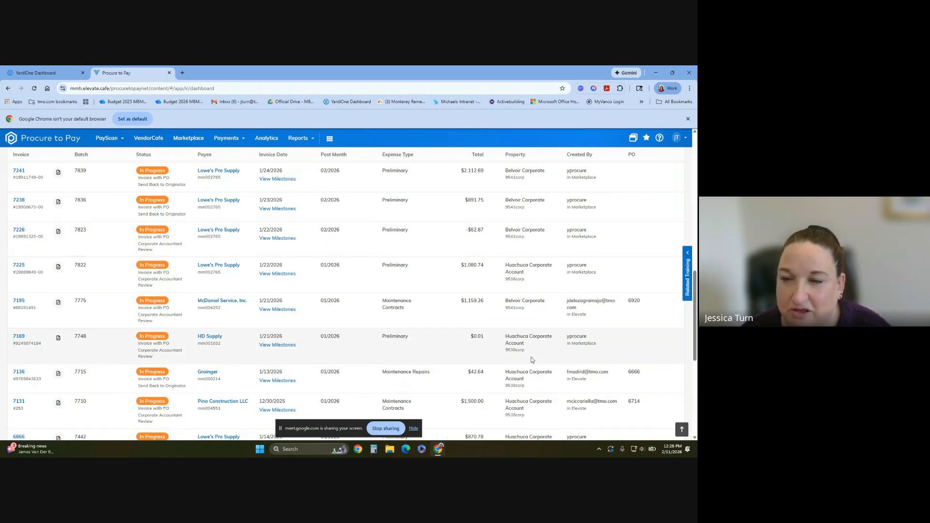
# Step: Filter the invoice dashboard to invoices awaiting approval for 10+ days and look through the list
pyautogui.scroll(12, 531, 360)
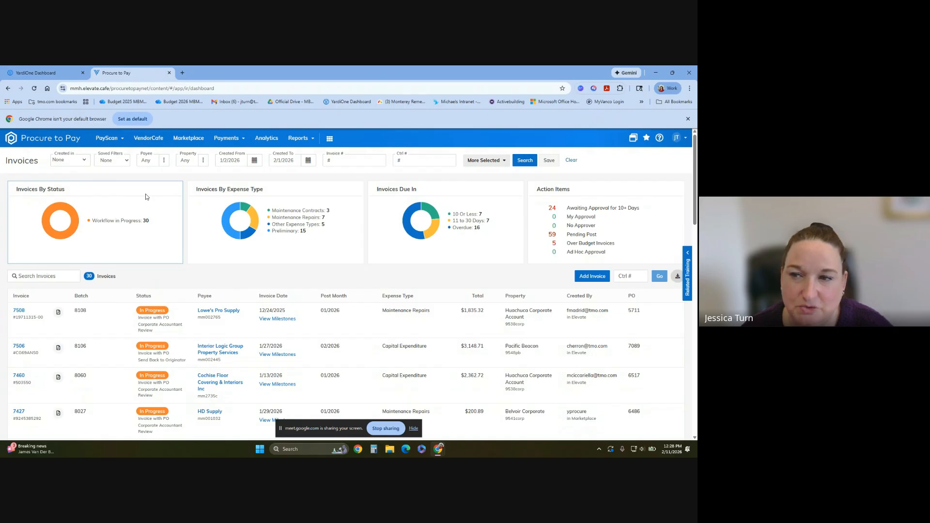
pyautogui.click(622, 213)
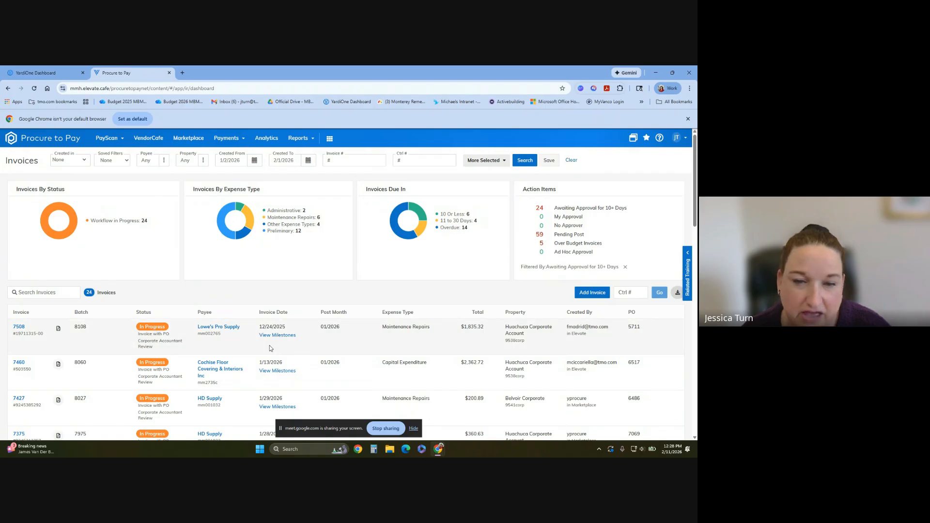
pyautogui.scroll(-3, 219, 309)
pyautogui.scroll(-2, 220, 308)
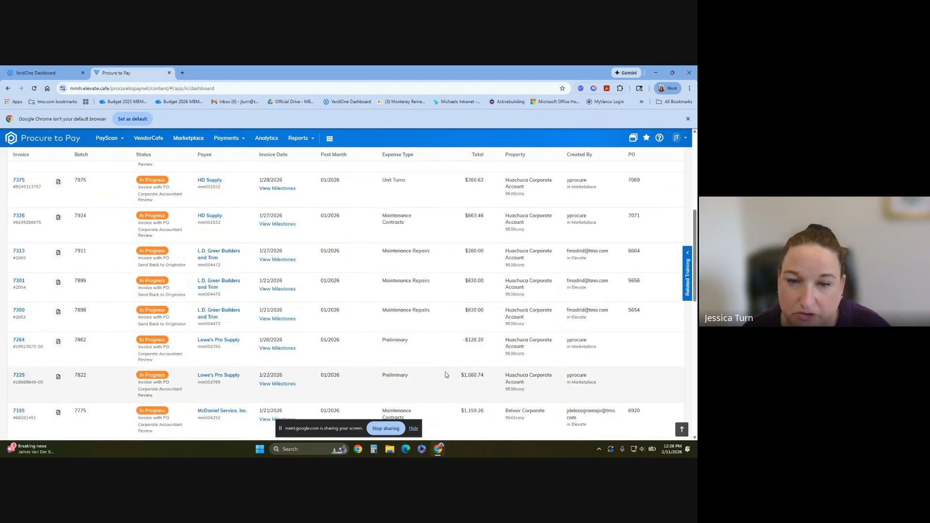
pyautogui.scroll(5, 445, 375)
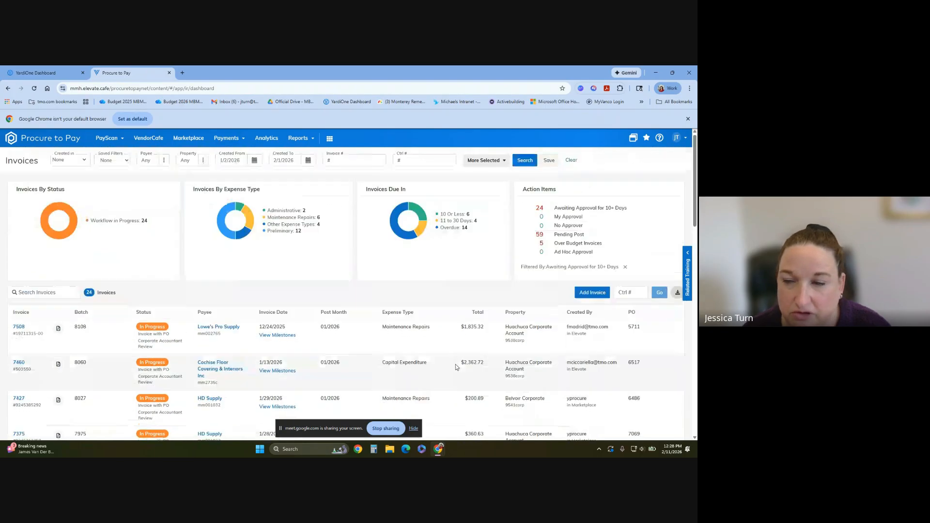
# Step: View the invoices pending post on the Post to Payables page and return to the invoice dashboard
pyautogui.click(570, 235)
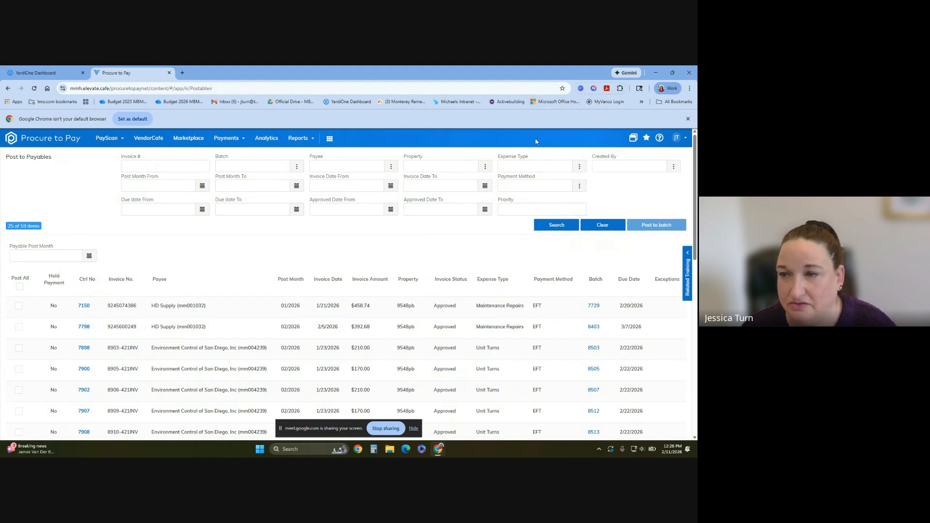
pyautogui.click(8, 89)
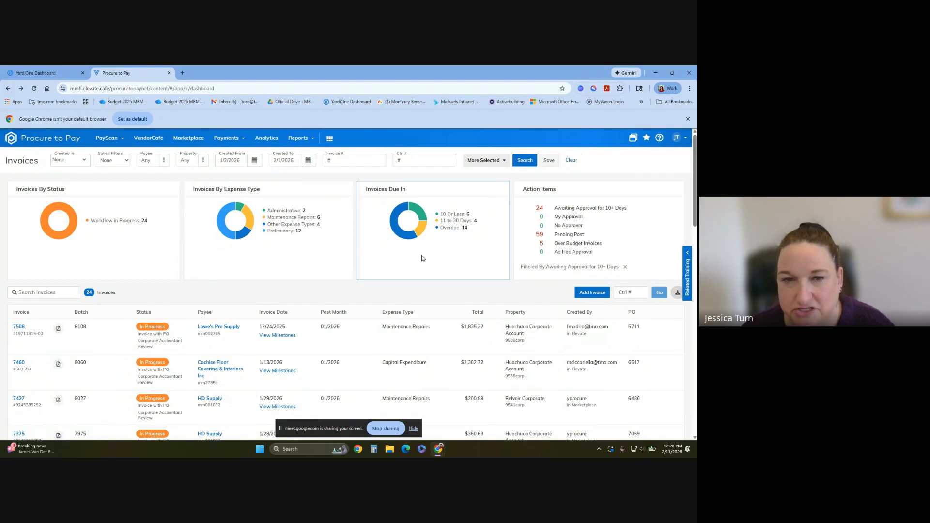
# Step: Look over the PayScan invoice options and start adding a new invoice from the dashboard
pyautogui.click(110, 140)
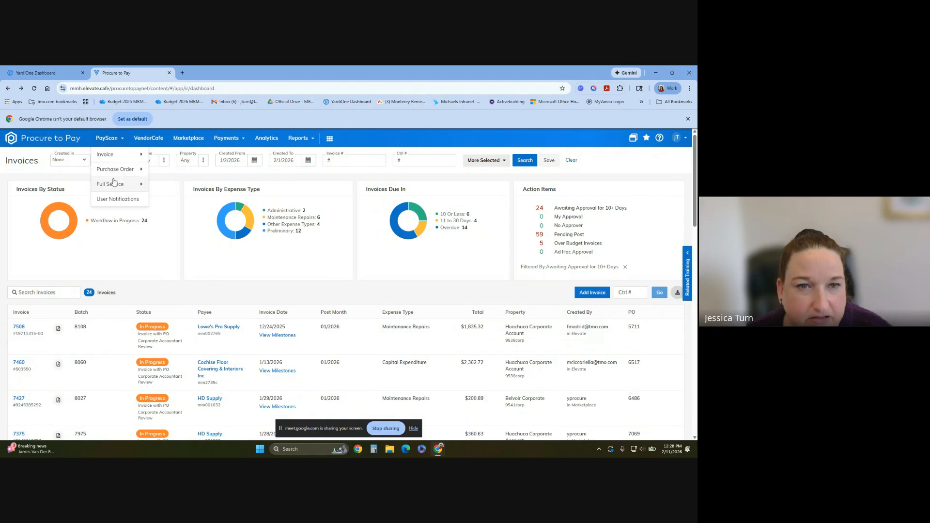
pyautogui.click(133, 154)
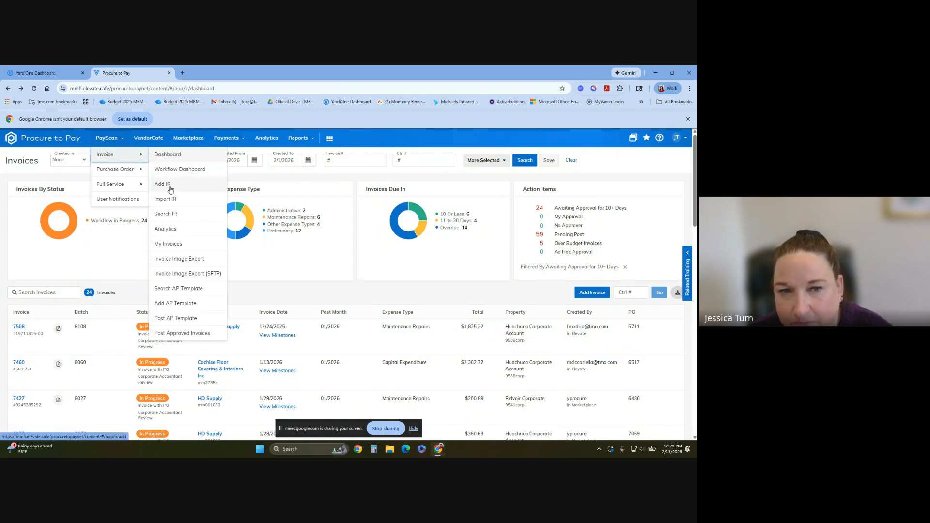
pyautogui.click(592, 294)
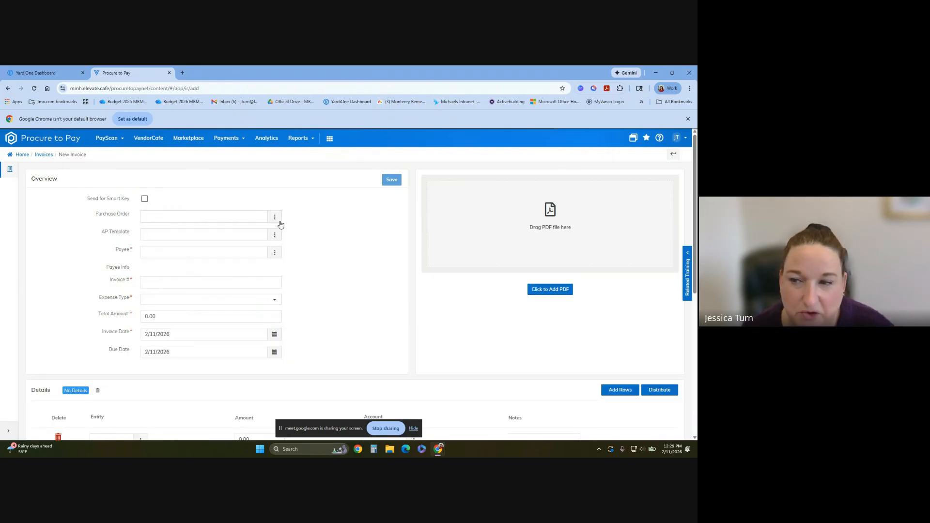
# Step: Attach the Single Invoice PDF from the invoicesfortraining folder to the new invoice
pyautogui.click(549, 290)
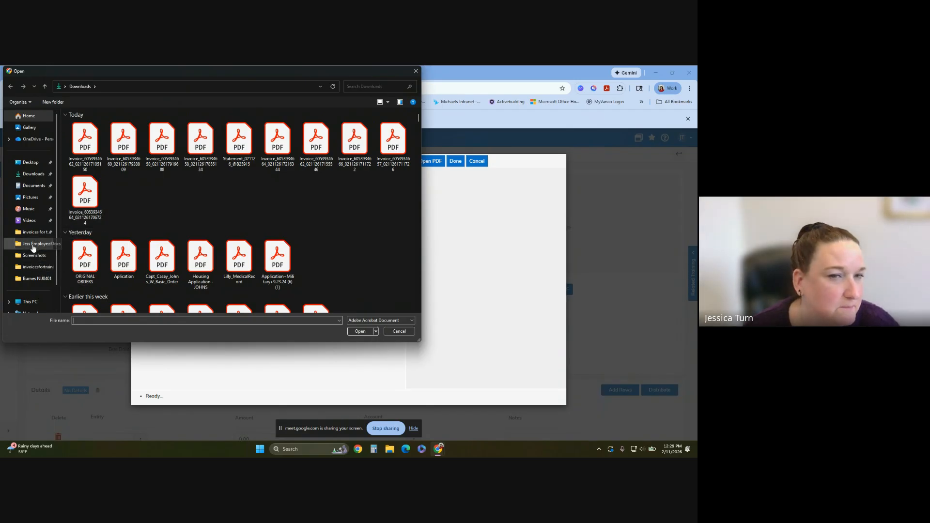
pyautogui.click(34, 233)
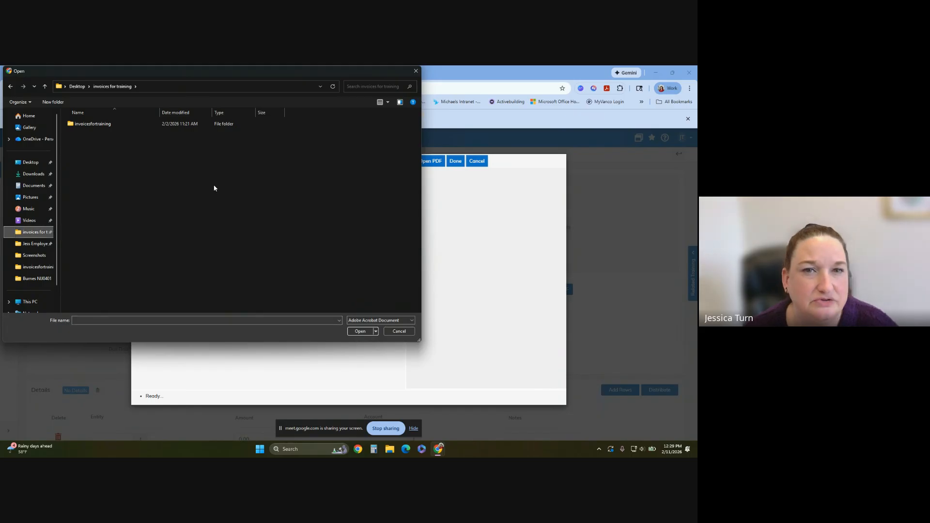
pyautogui.doubleClick(90, 124)
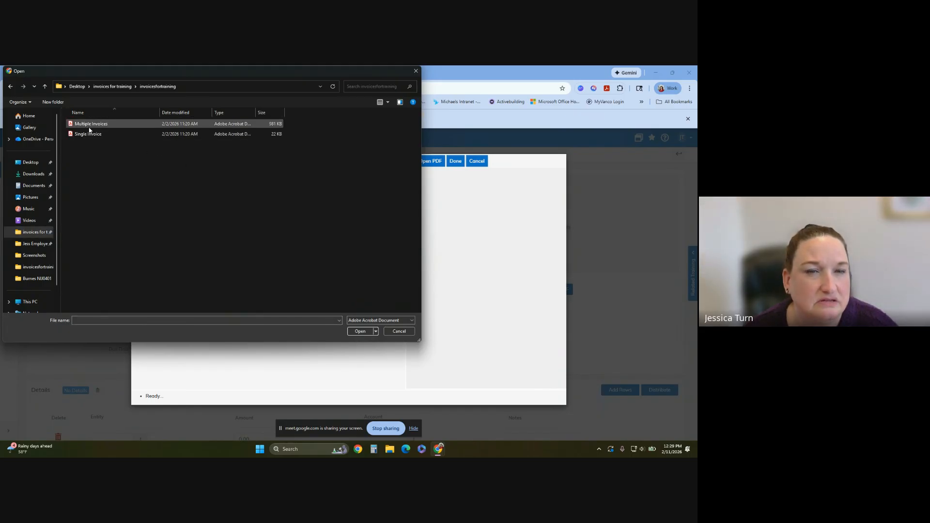
pyautogui.doubleClick(88, 134)
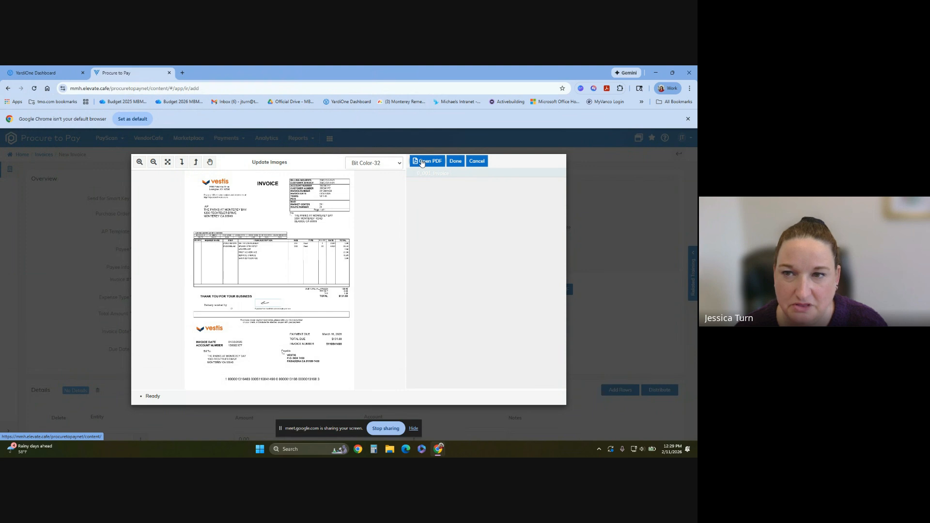
pyautogui.click(456, 161)
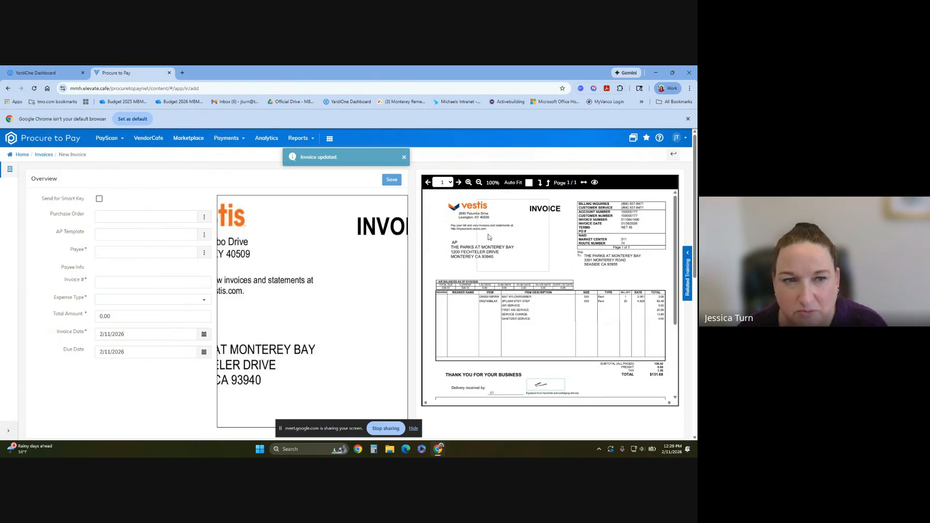
# Step: Try to link the invoice to two different purchase orders by entering their PO numbers
pyautogui.click(154, 216)
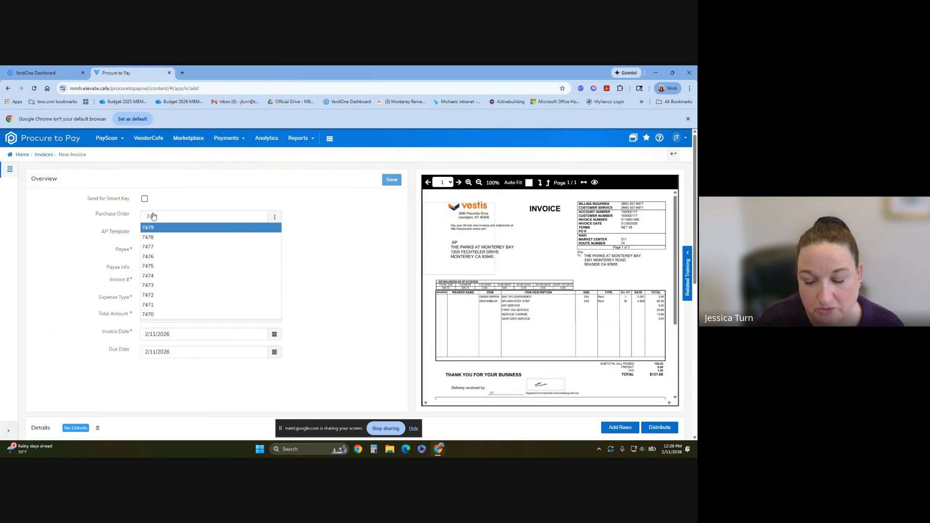
pyautogui.write('7478')
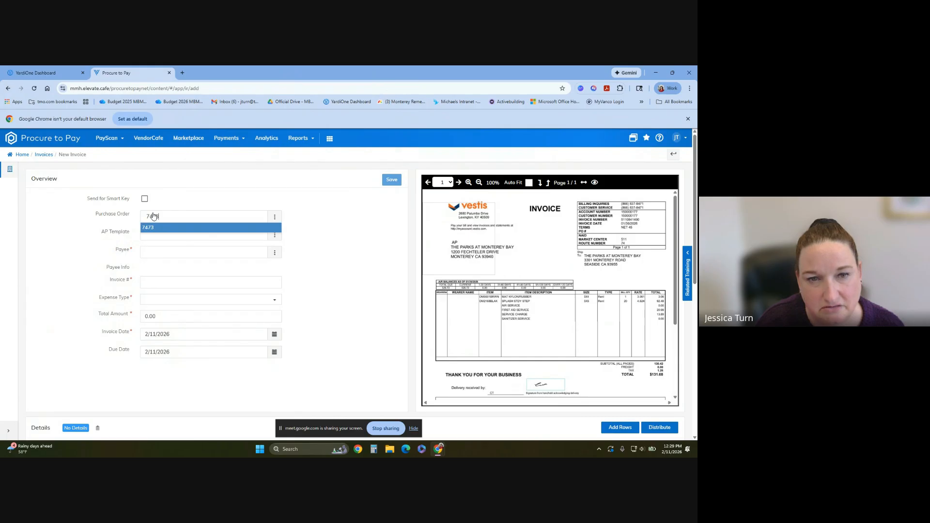
pyautogui.press('Return')
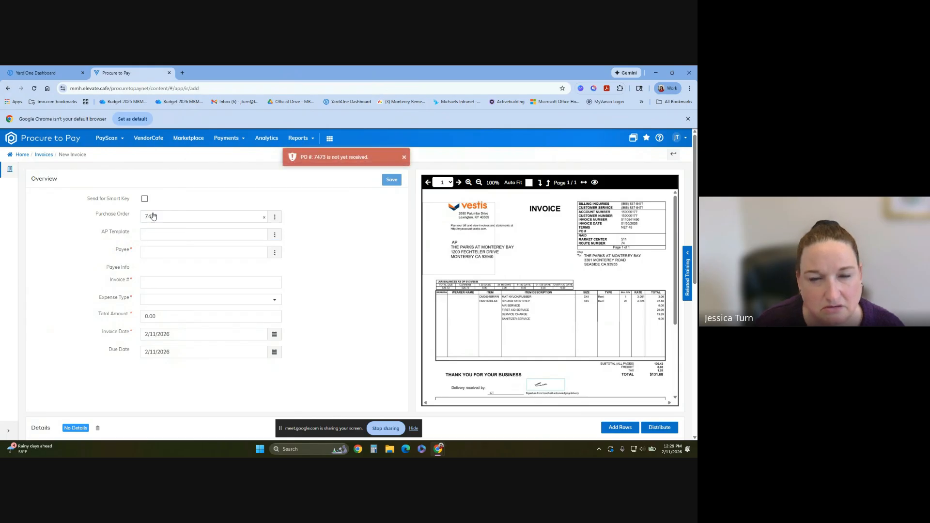
pyautogui.doubleClick(163, 215)
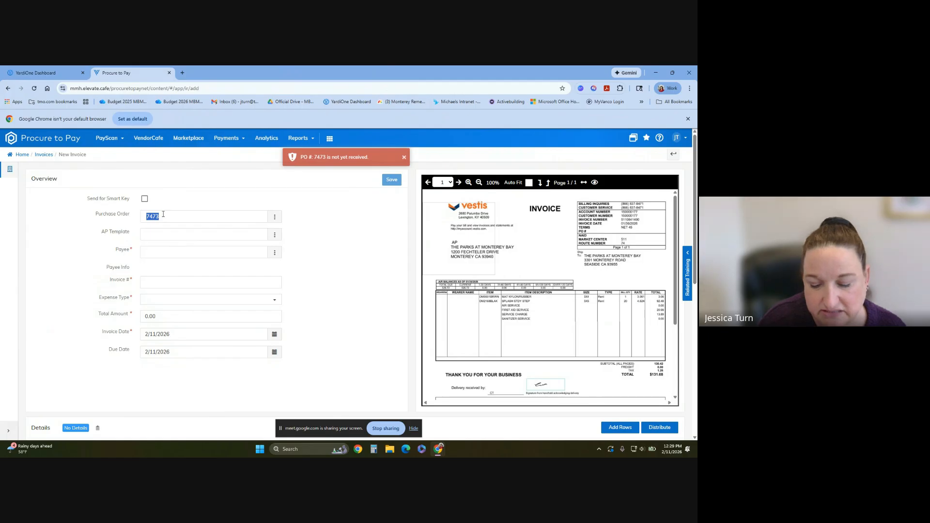
pyautogui.write('747')
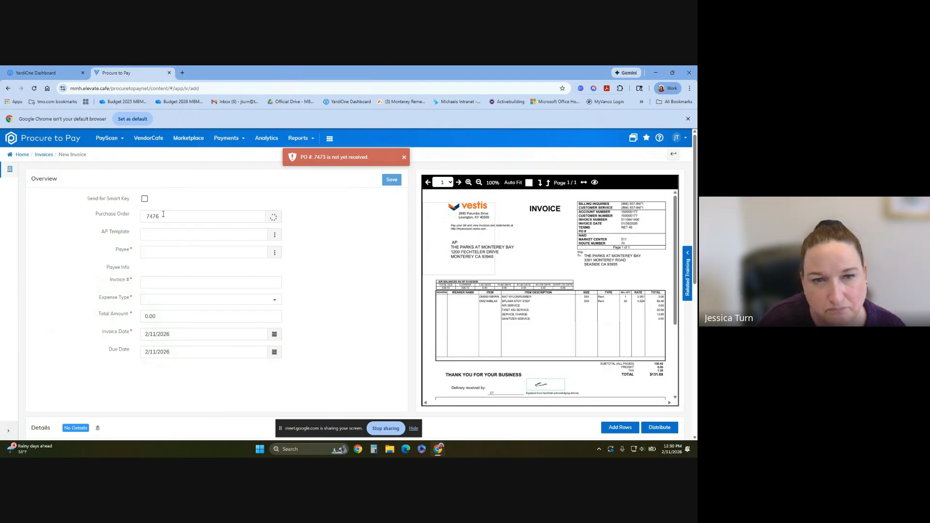
pyautogui.press('Return')
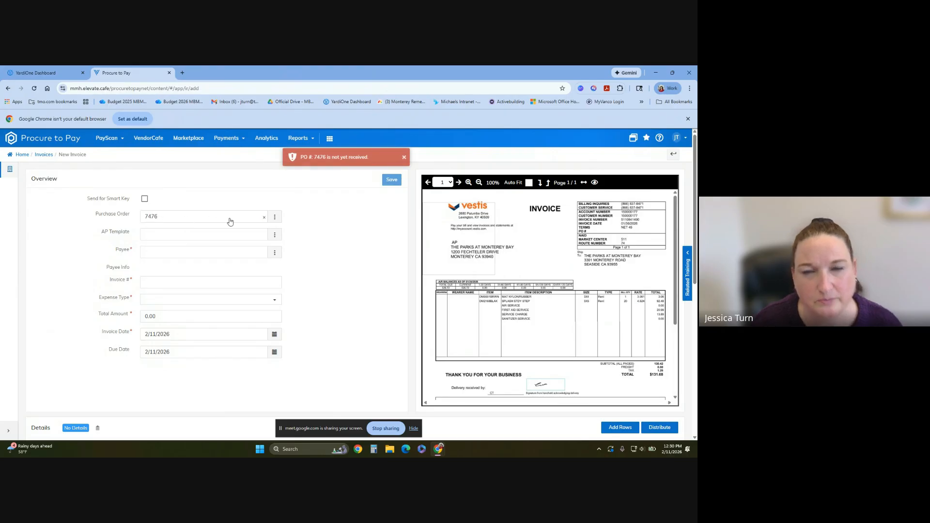
# Step: Check the purchase order selection list, close it without choosing, and clear the invoice's Purchase Order field
pyautogui.click(274, 216)
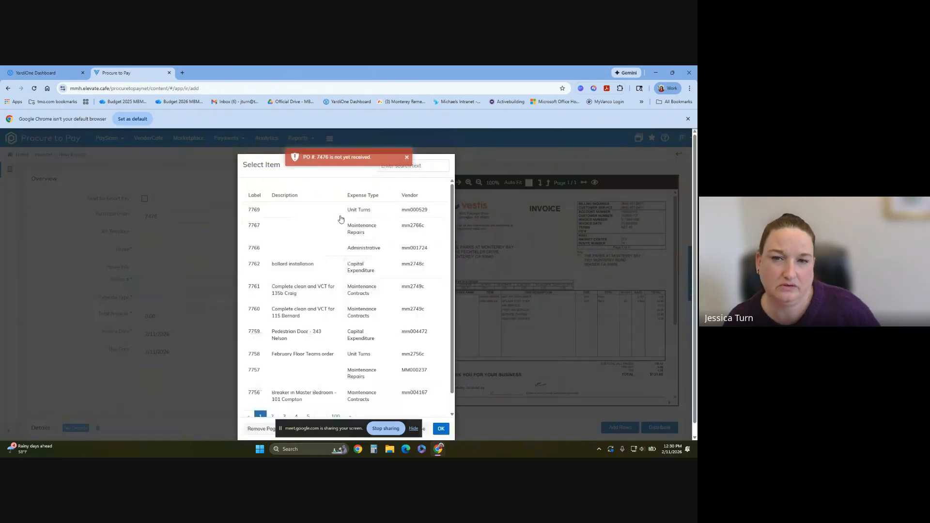
pyautogui.click(481, 157)
pyautogui.moveTo(190, 216); pyautogui.dragTo(129, 218)
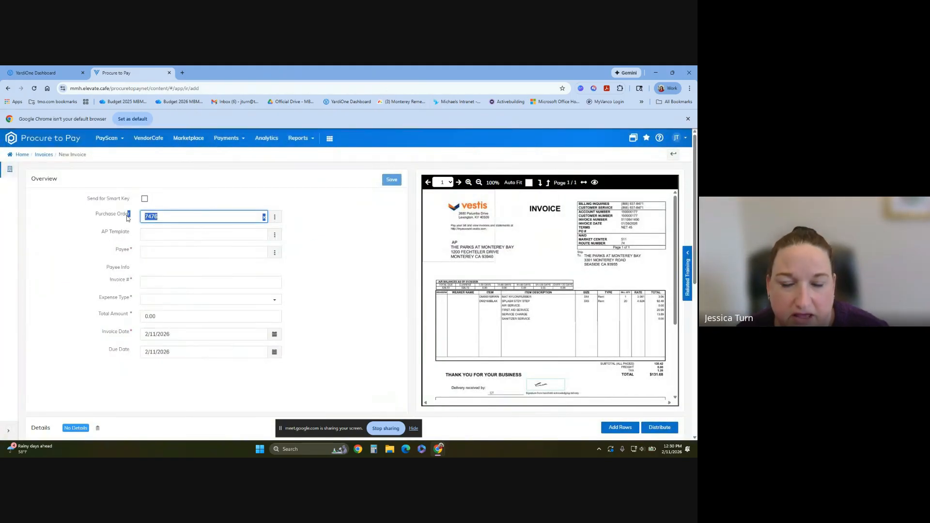
pyautogui.moveTo(596, 266)
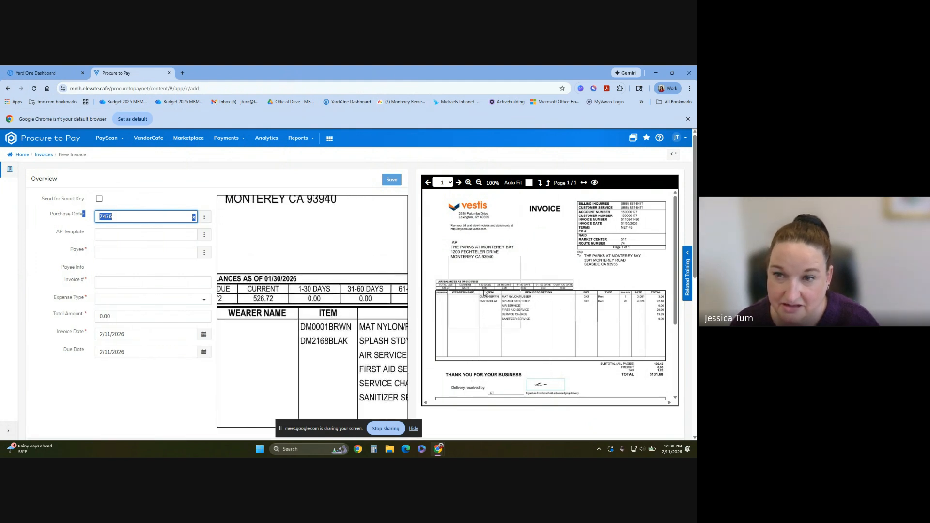
pyautogui.click(174, 216)
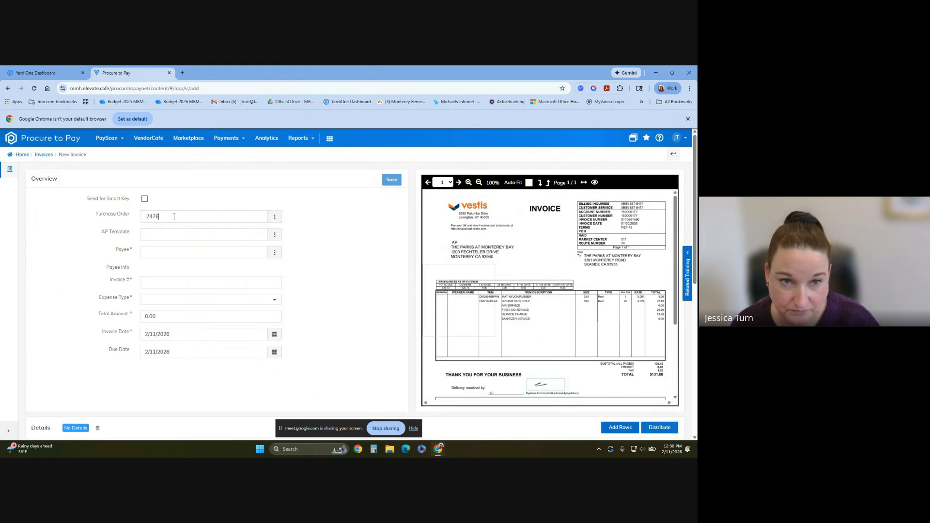
pyautogui.hotkey('ctrl', 'a')
pyautogui.press('BackSpace')
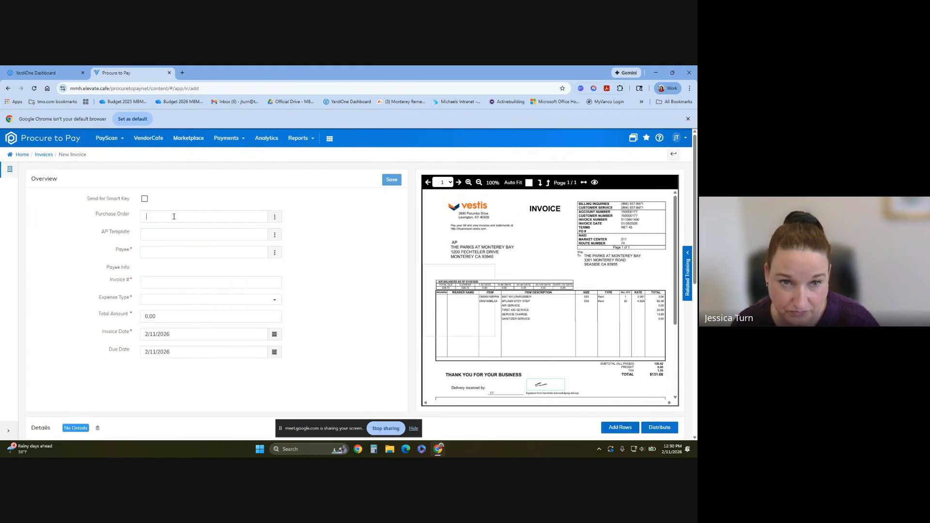
# Step: Review the new invoice's required overview fields and its detail rows for entity, amount, account and notes
pyautogui.click(165, 252)
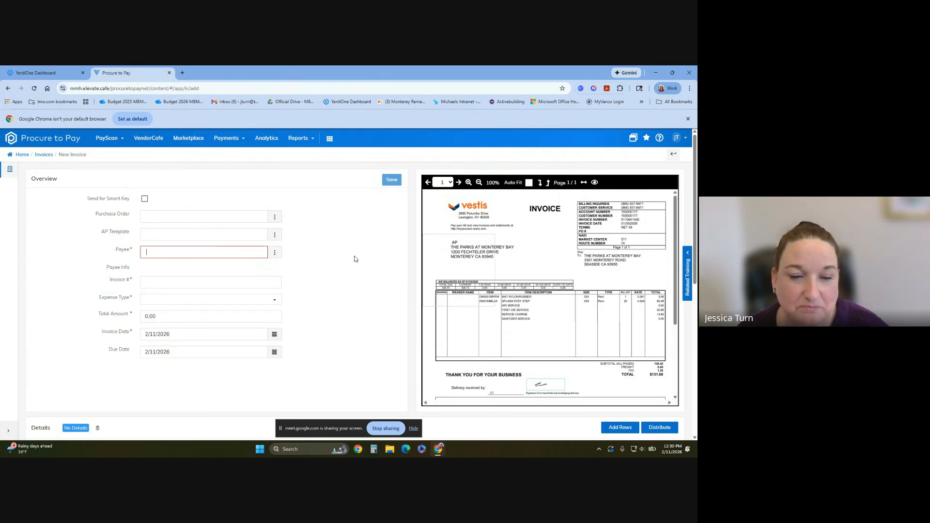
pyautogui.scroll(-3, 347, 280)
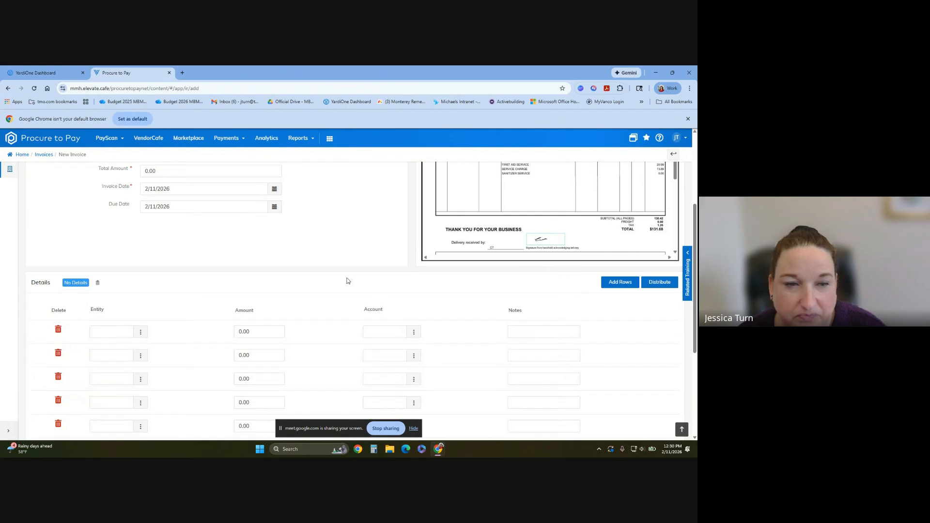
pyautogui.scroll(-2, 347, 279)
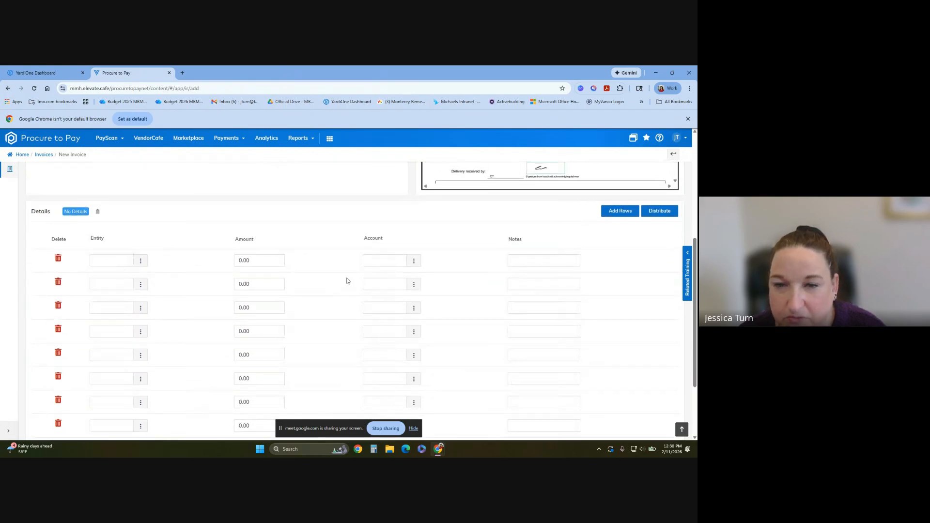
pyautogui.scroll(5, 342, 257)
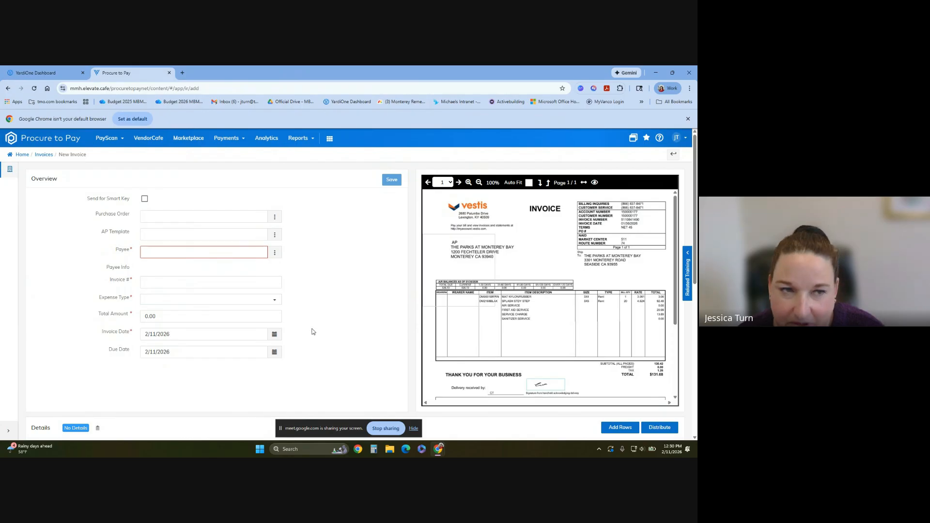
pyautogui.click(383, 177)
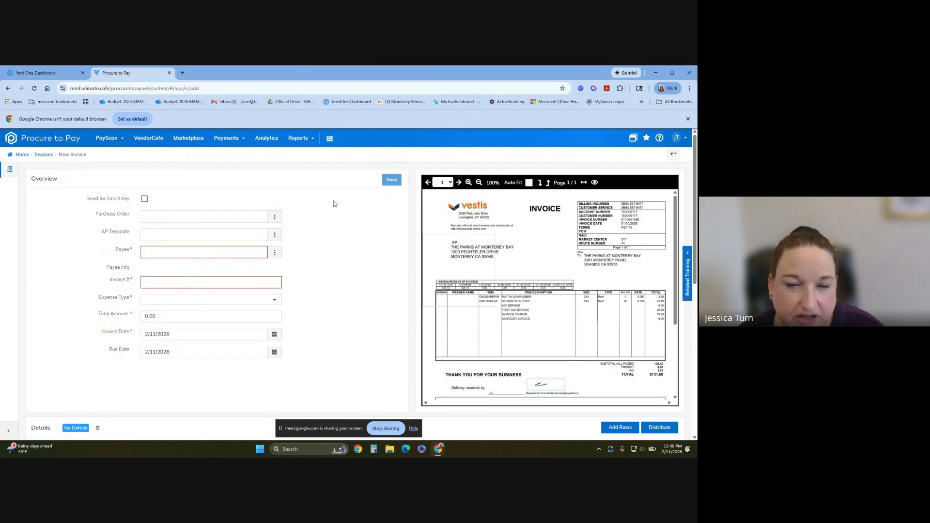
# Step: Select the second "Complete clean and VCT" maintenance contract in the purchase order list for the invoice
pyautogui.click(275, 218)
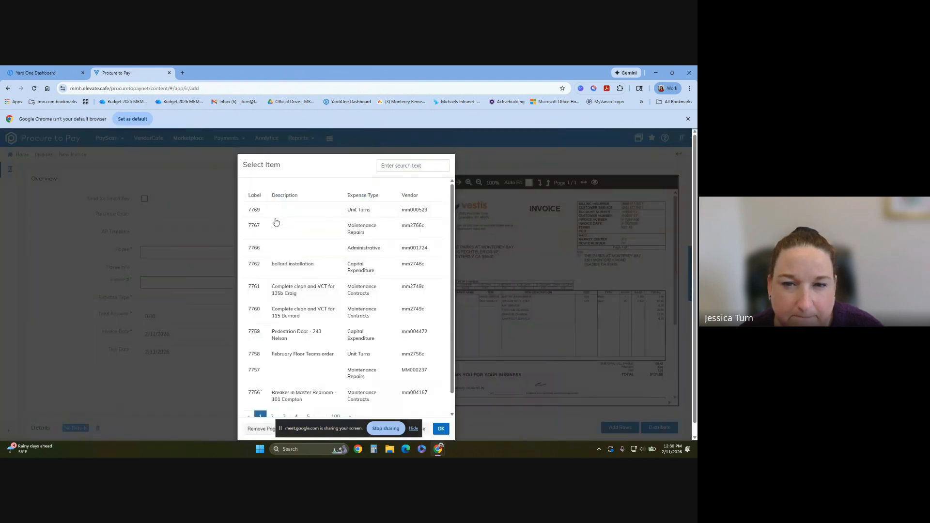
pyautogui.scroll(-1, 284, 306)
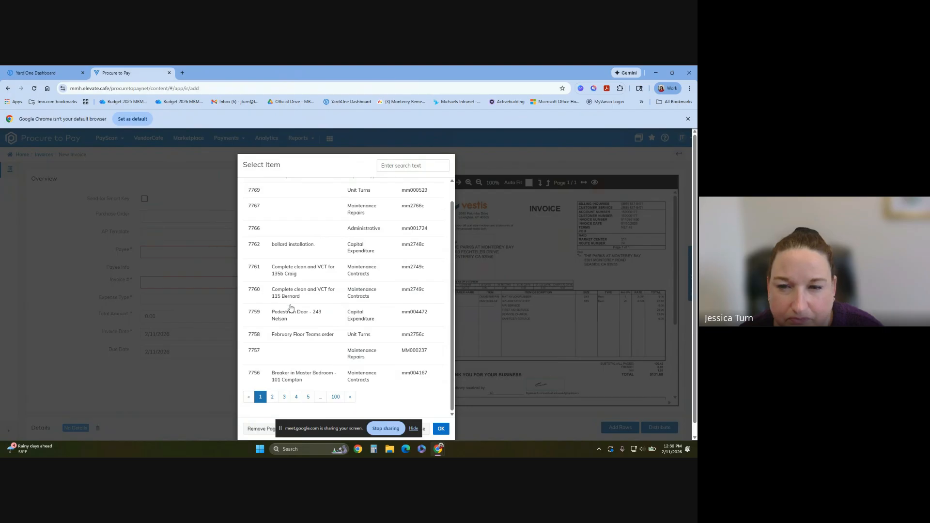
pyautogui.click(293, 297)
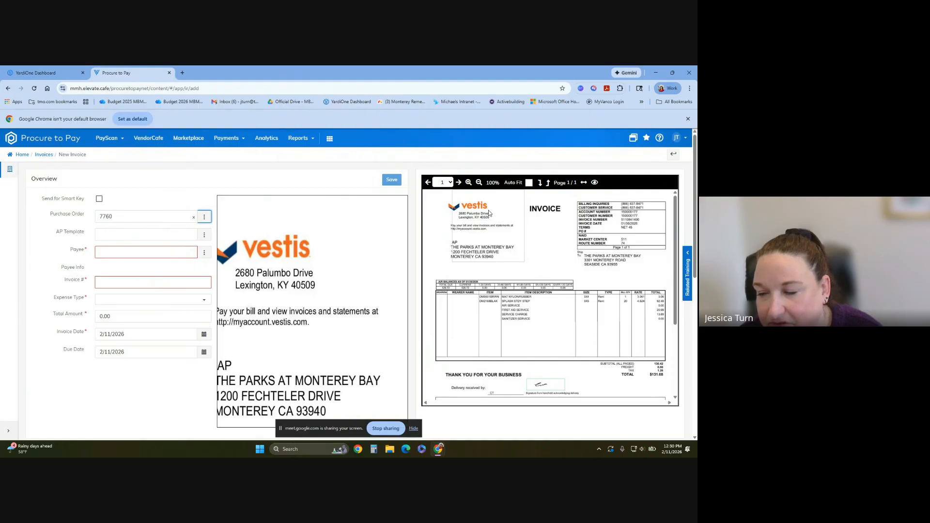
# Step: Raise the computer's speaker volume to about half
pyautogui.click(643, 450)
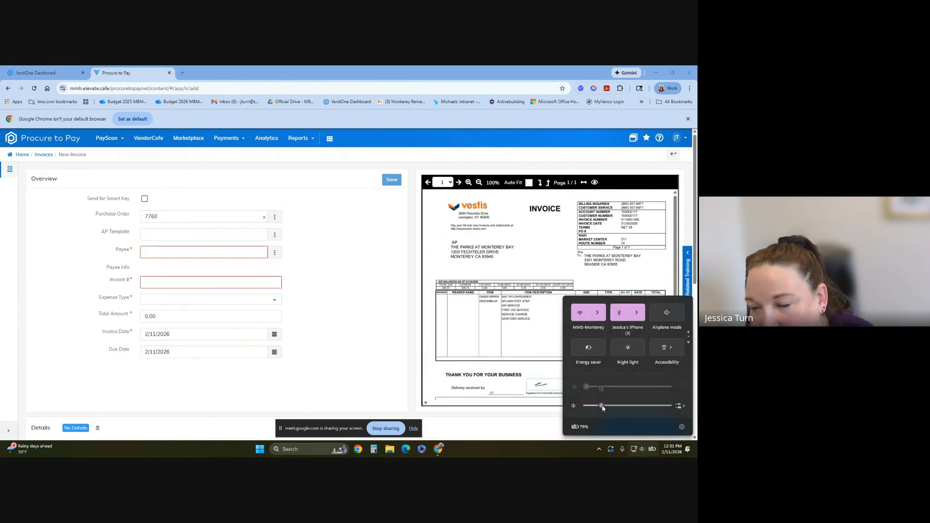
pyautogui.moveTo(603, 409); pyautogui.dragTo(631, 406)
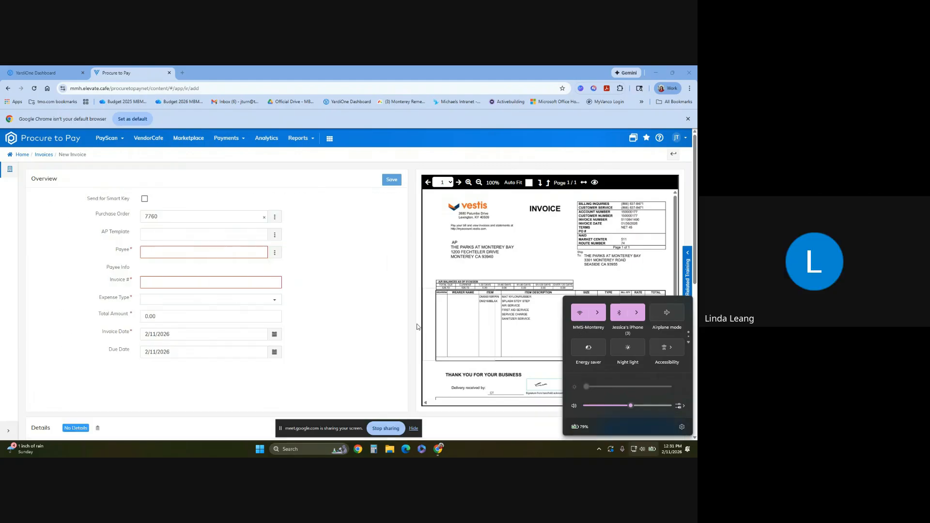
# Step: Clear the invoice's Purchase Order field, search the purchase order list for "imp", and close the list without choosing
pyautogui.click(428, 328)
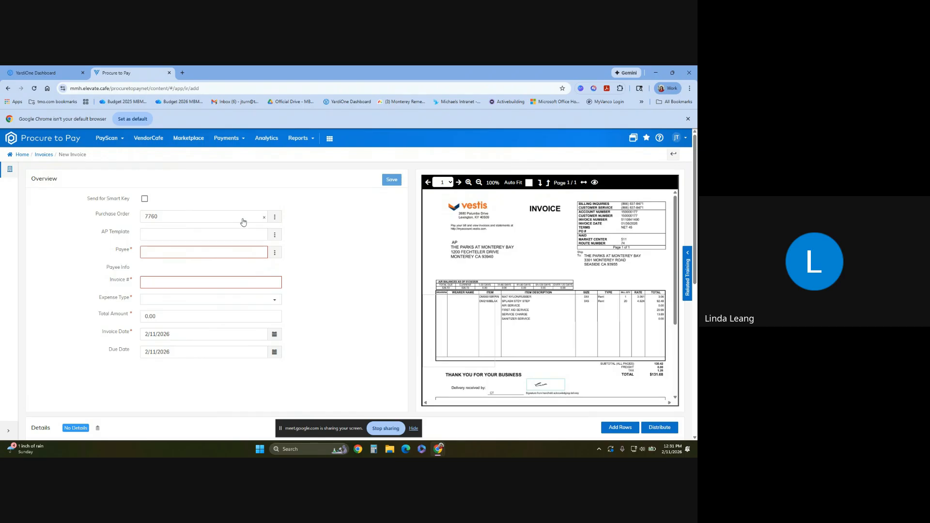
pyautogui.click(264, 217)
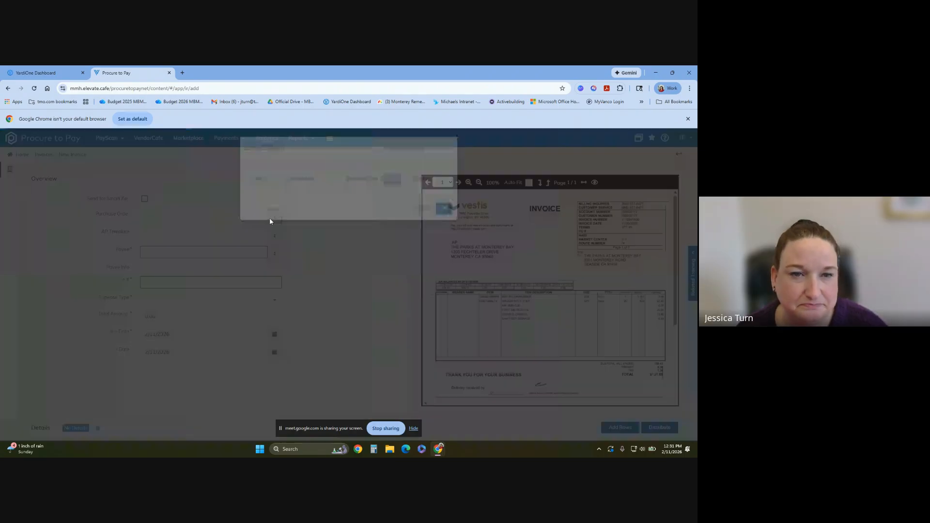
pyautogui.click(417, 166)
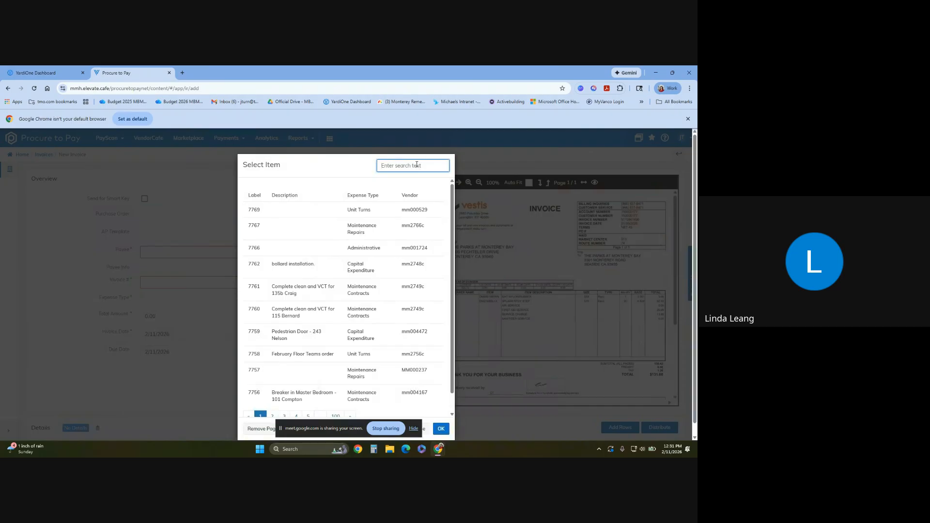
pyautogui.write('imp')
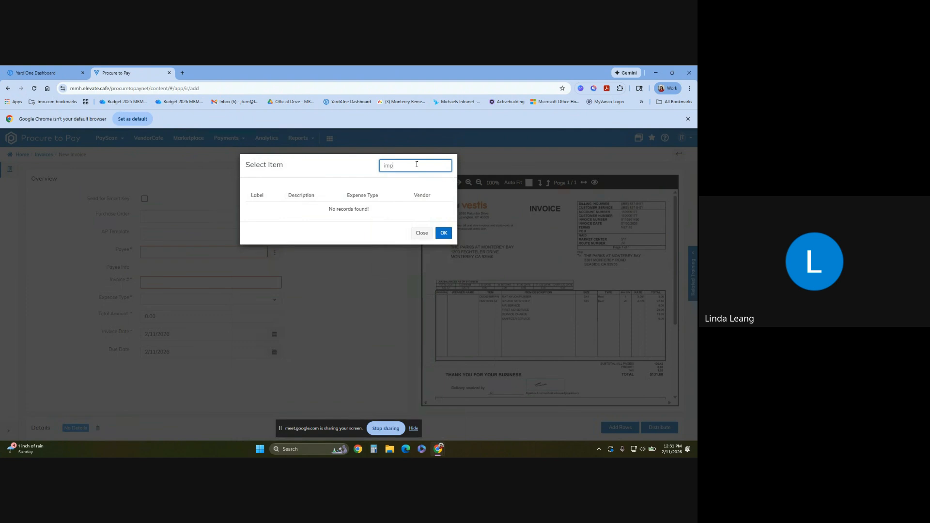
pyautogui.click(422, 233)
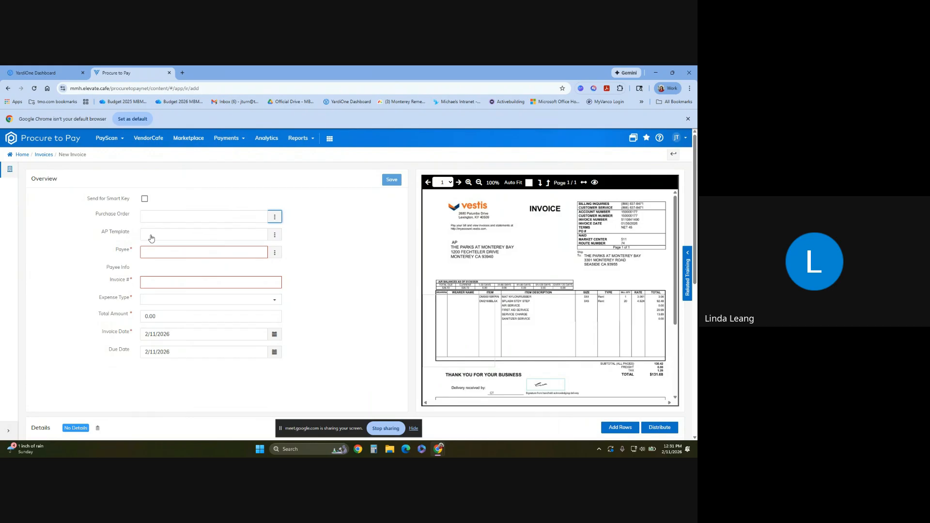
# Step: Set the invoice's payee to 4imprint, Inc. and link that vendor's "TSS Signs" marketing purchase order
pyautogui.click(151, 251)
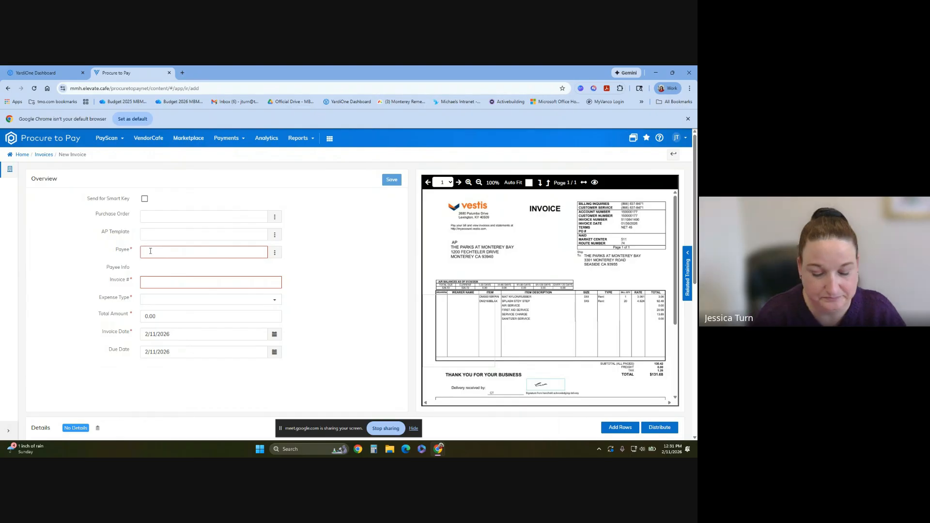
pyautogui.write('4p')
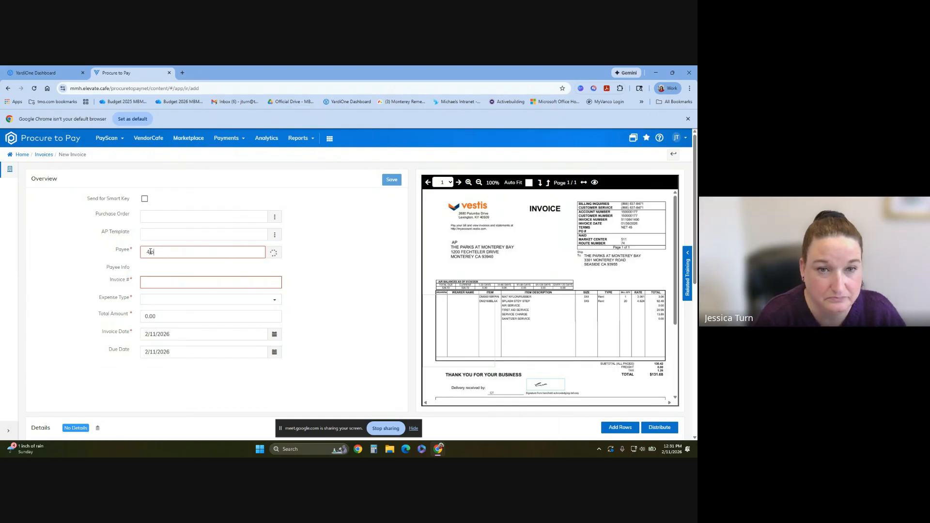
pyautogui.press('BackSpace')
pyautogui.write('i')
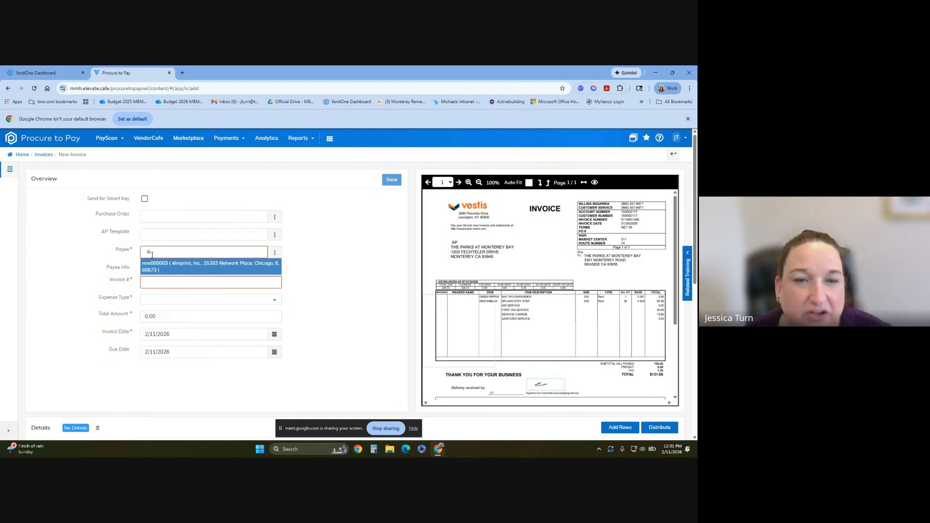
pyautogui.click(160, 268)
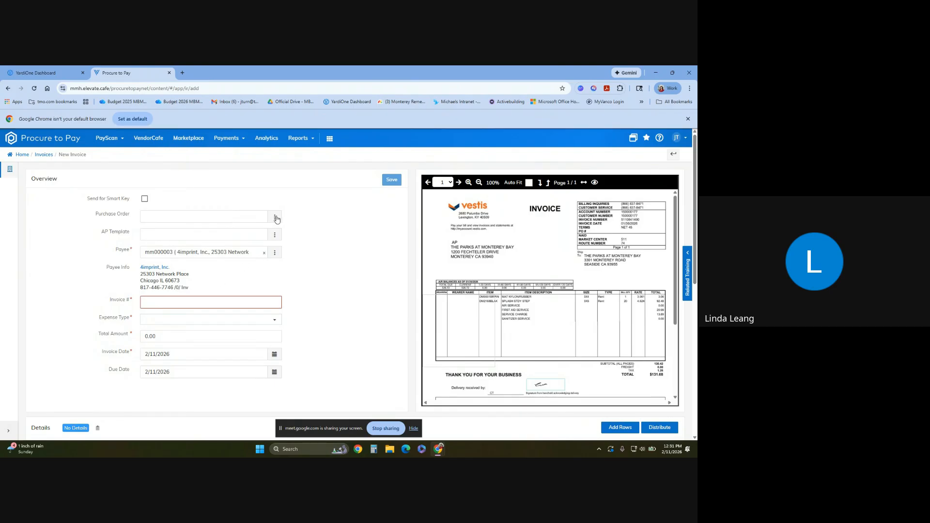
pyautogui.click(275, 217)
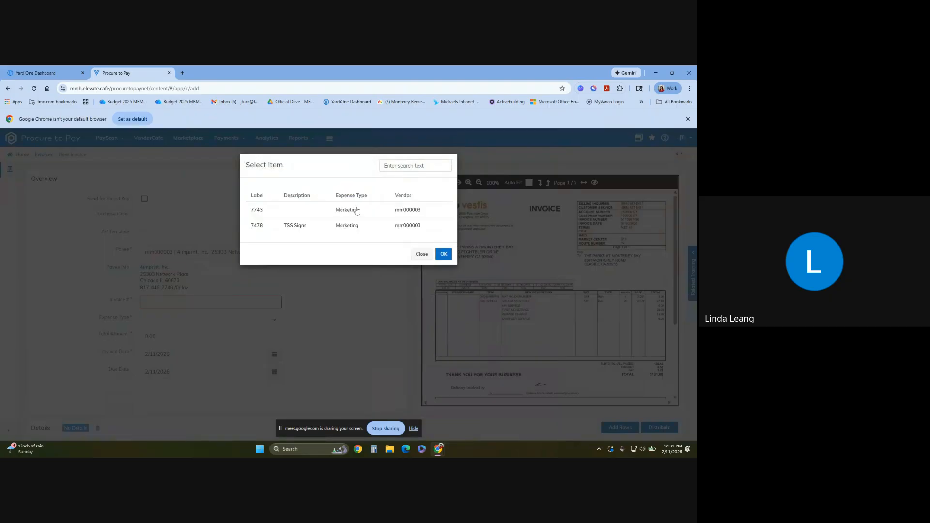
pyautogui.doubleClick(259, 227)
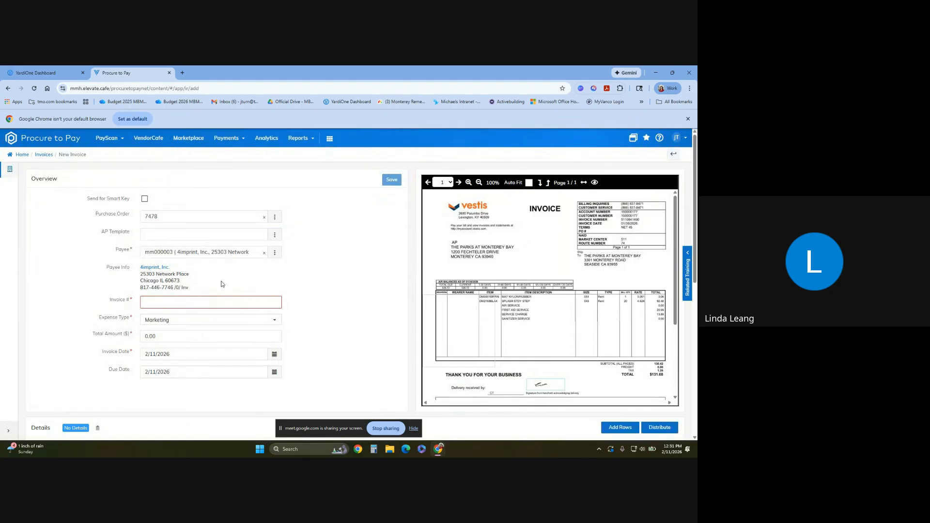
# Step: Set the invoice number to 51108, check the detail row filled from the purchase order, and save the invoice
pyautogui.click(164, 304)
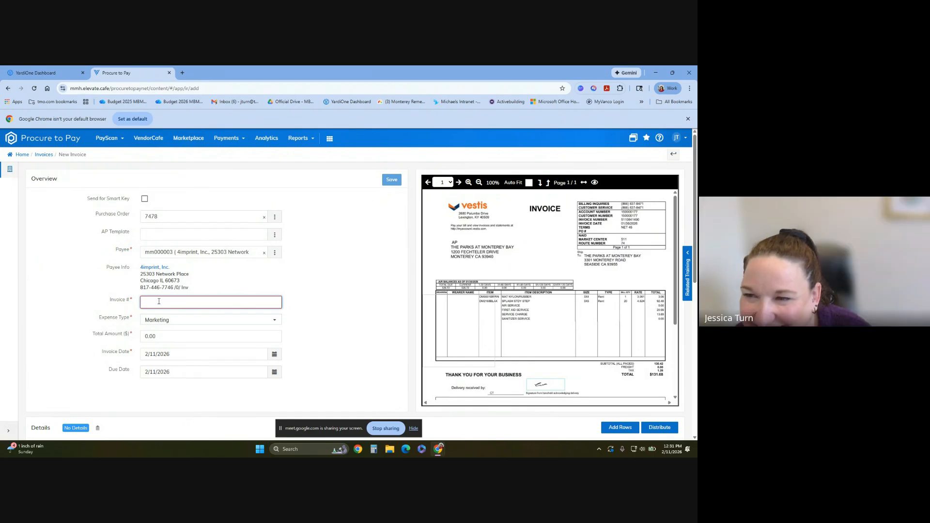
pyautogui.write('51108')
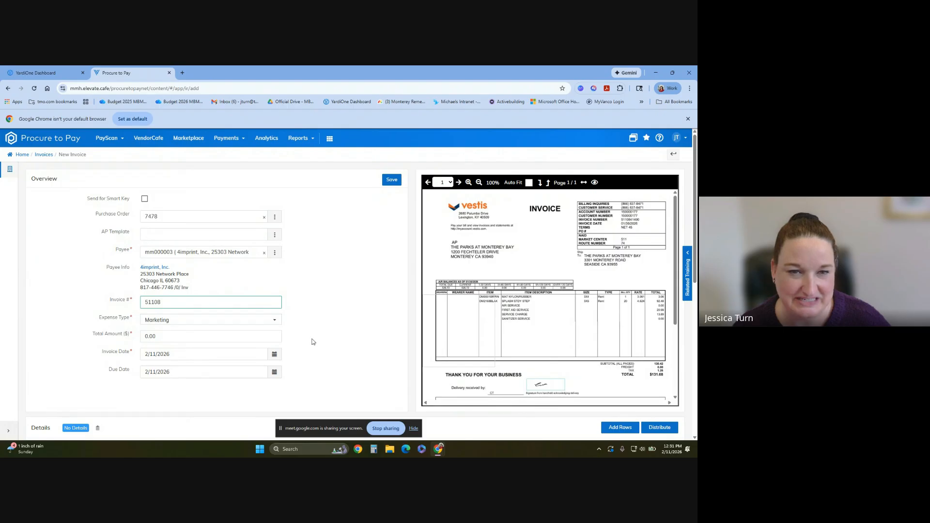
pyautogui.scroll(-3, 380, 328)
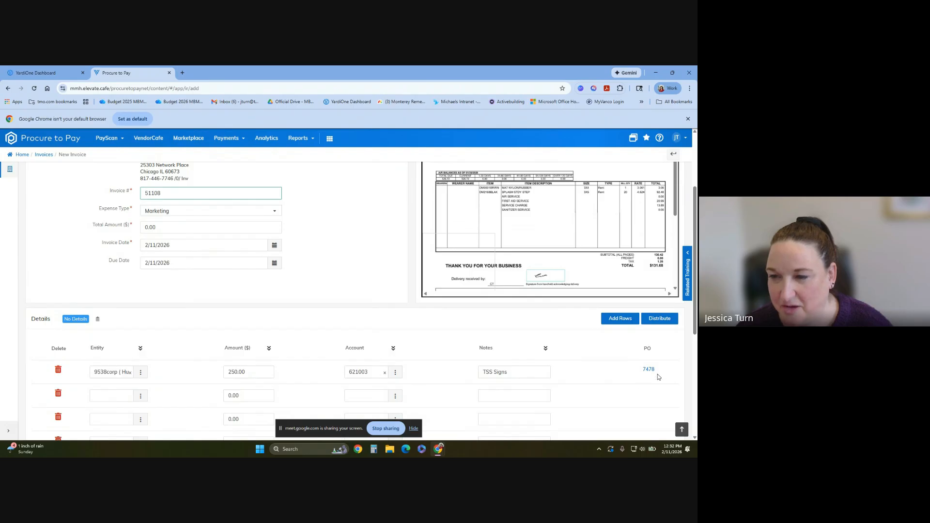
pyautogui.scroll(3, 658, 377)
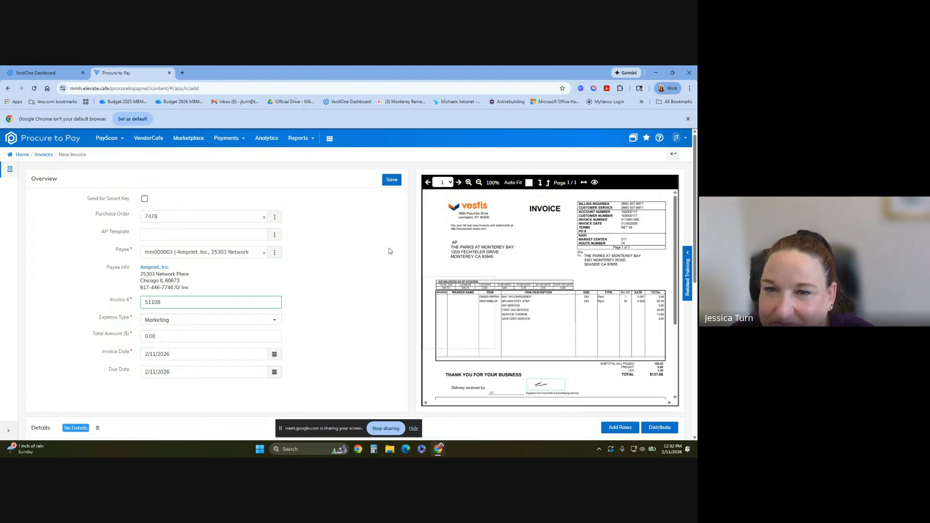
pyautogui.click(390, 182)
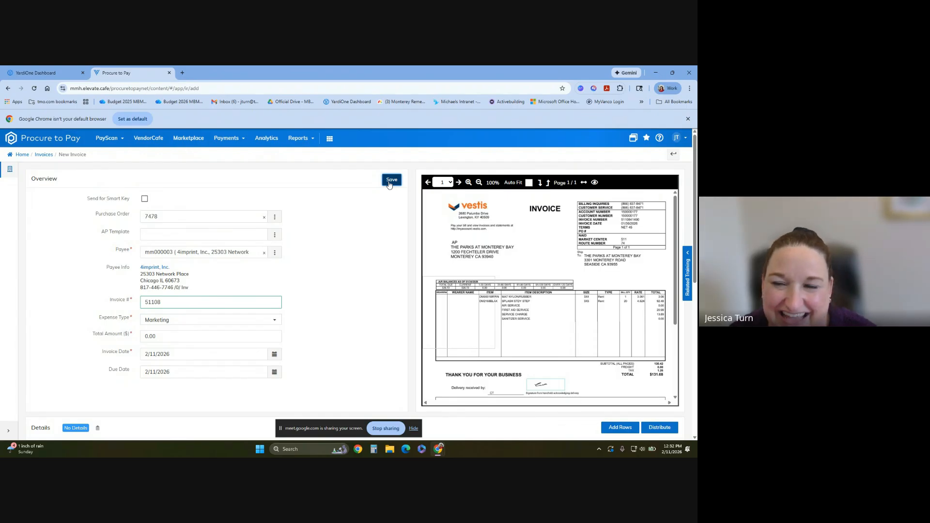
pyautogui.click(390, 181)
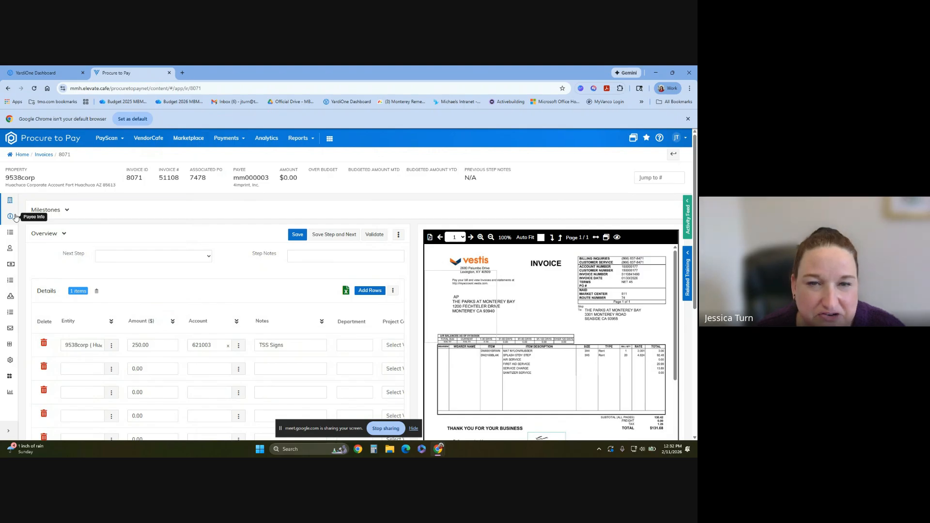
# Step: Review the saved invoice's budget, email history and user settings, and return to its overview to examine the detail rows
pyautogui.click(8, 266)
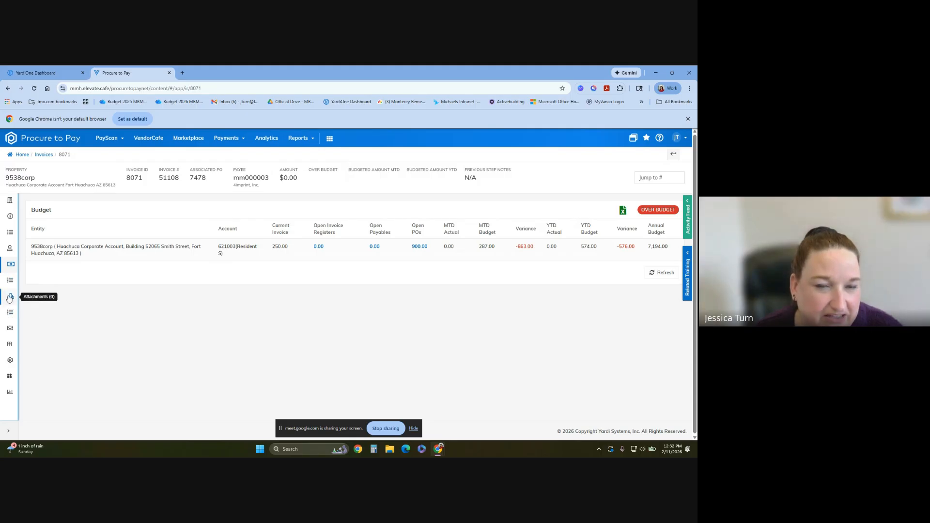
pyautogui.click(9, 330)
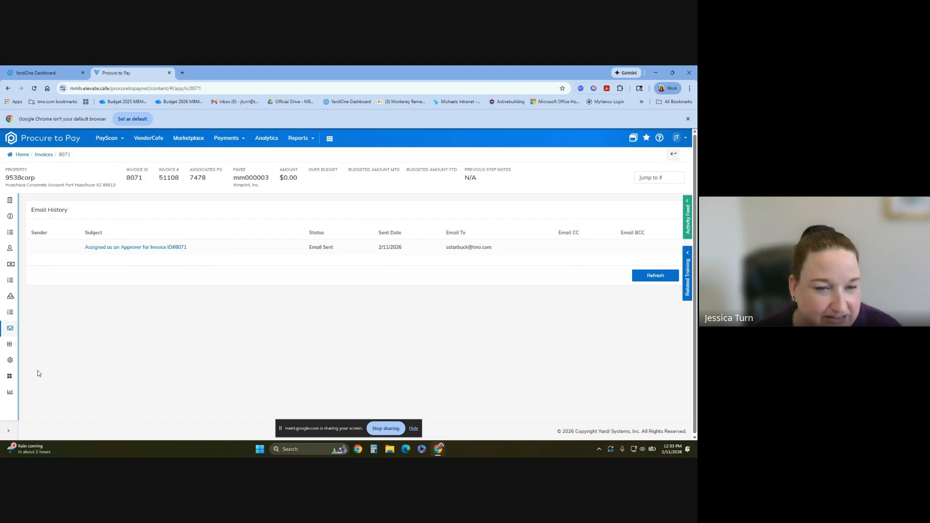
pyautogui.click(9, 362)
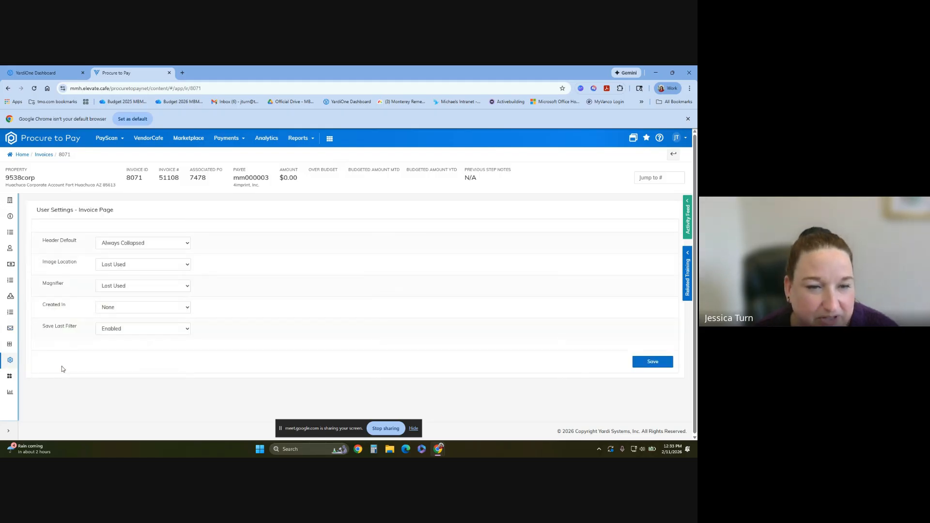
pyautogui.click(9, 200)
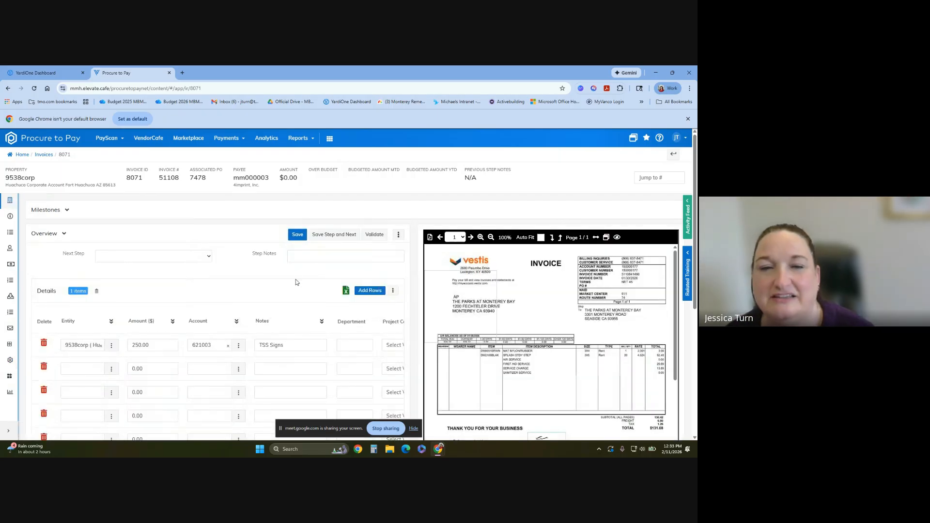
pyautogui.scroll(-3, 395, 388)
pyautogui.scroll(3, 395, 388)
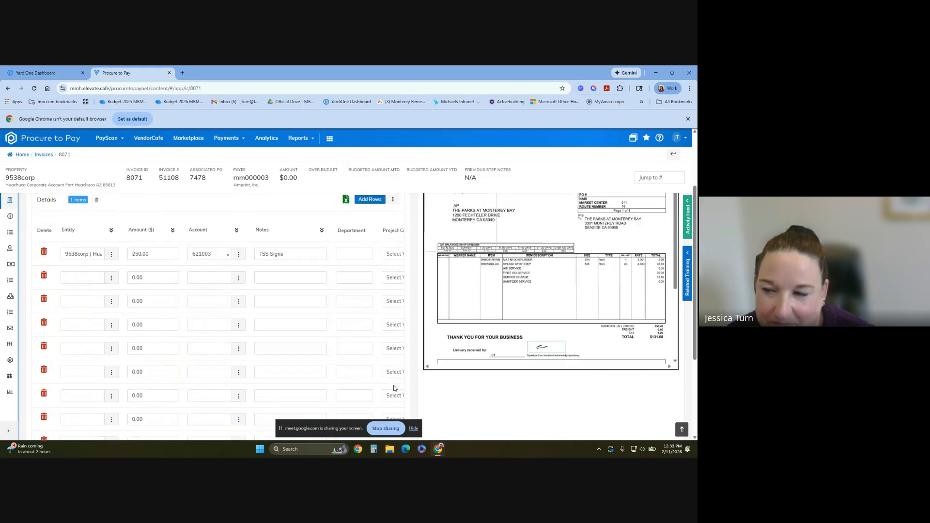
# Step: Leave the saved invoice and open the Import IR page for importing a batch of invoices
pyautogui.click(674, 156)
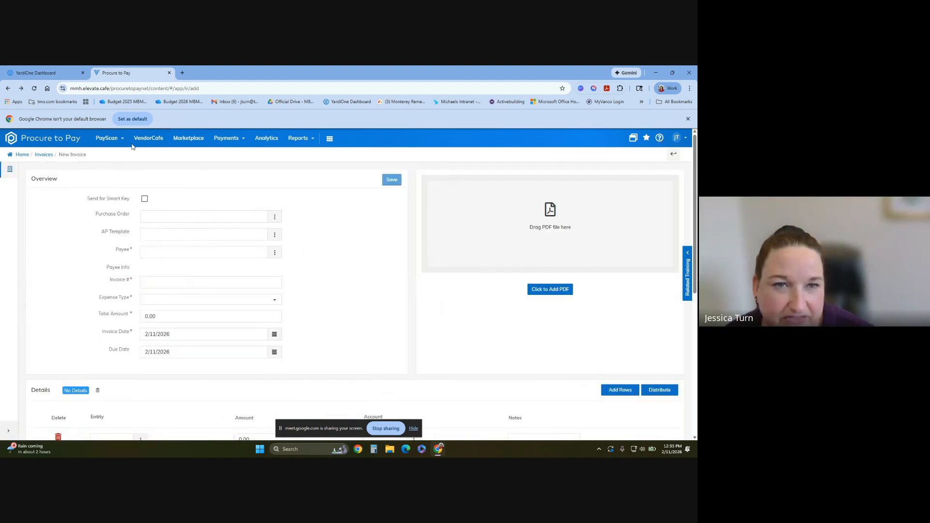
pyautogui.click(111, 140)
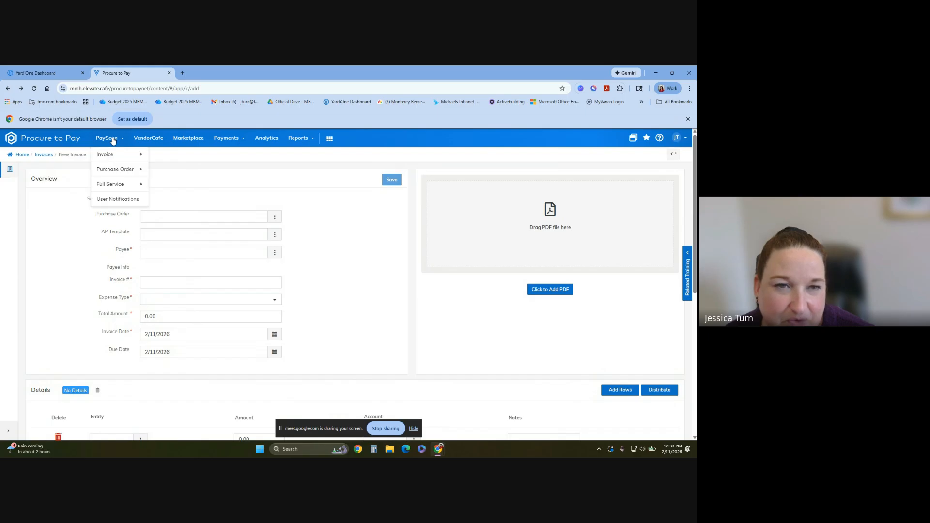
pyautogui.moveTo(114, 154)
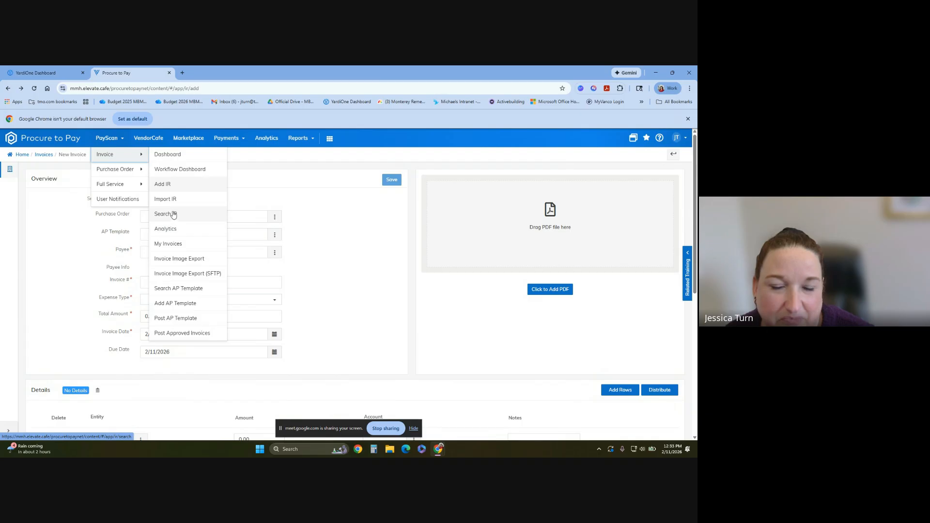
pyautogui.click(175, 200)
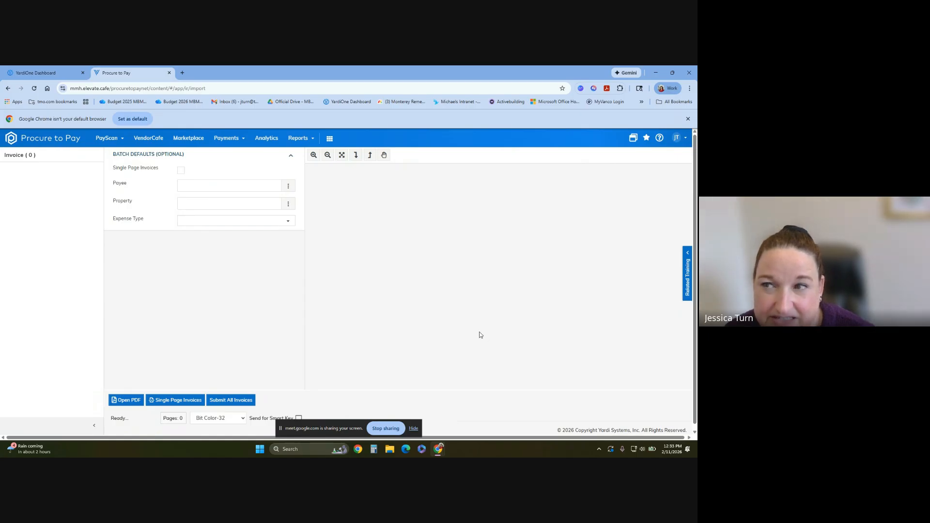
pyautogui.click(111, 140)
pyautogui.moveTo(127, 171)
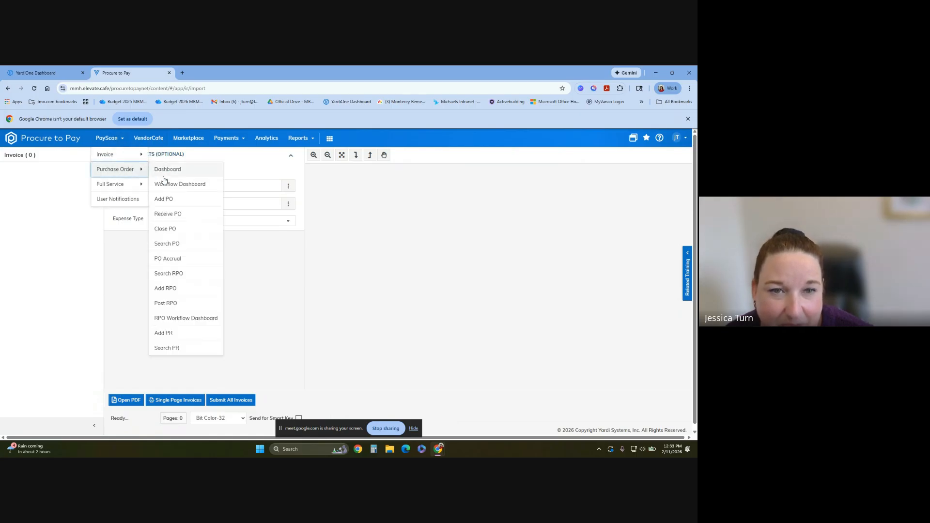
pyautogui.moveTo(112, 156)
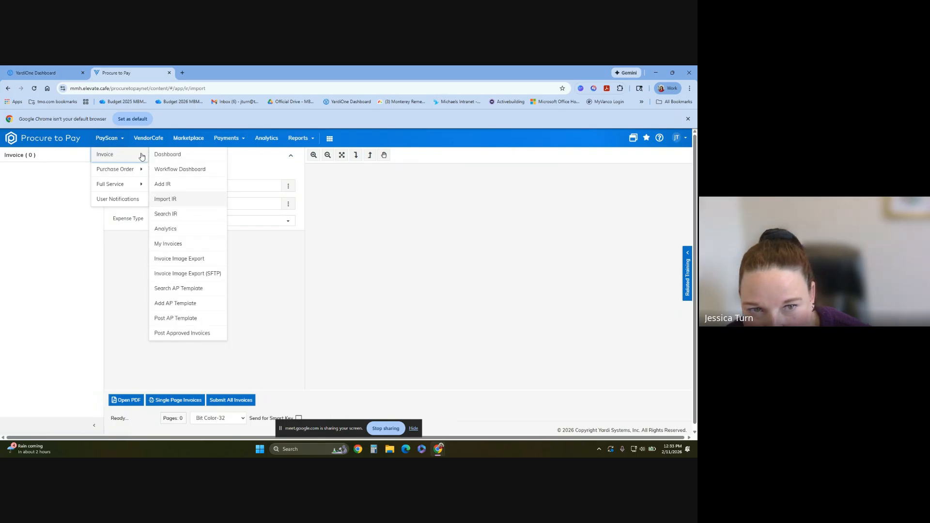
pyautogui.click(180, 198)
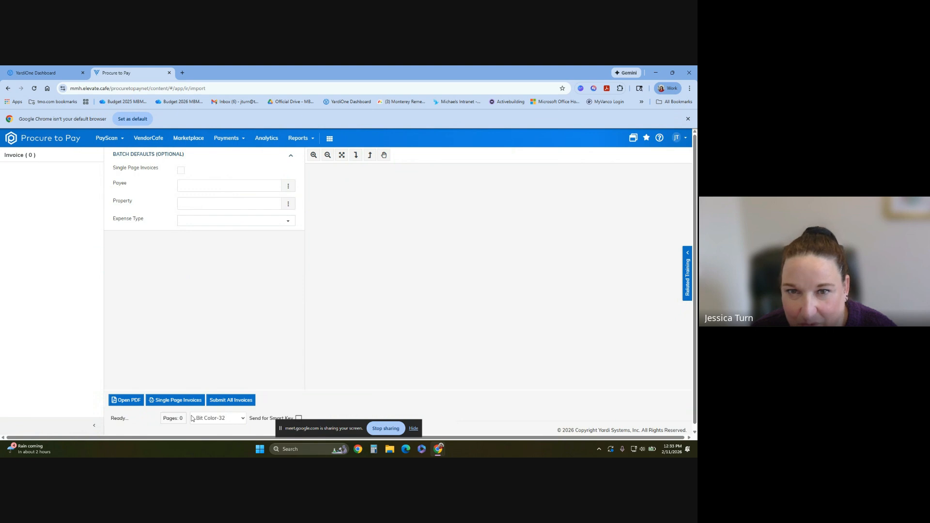
# Step: Load a multi-page PDF of scanned invoices into the import batch and preview pages 1_1 and 1_2
pyautogui.click(131, 402)
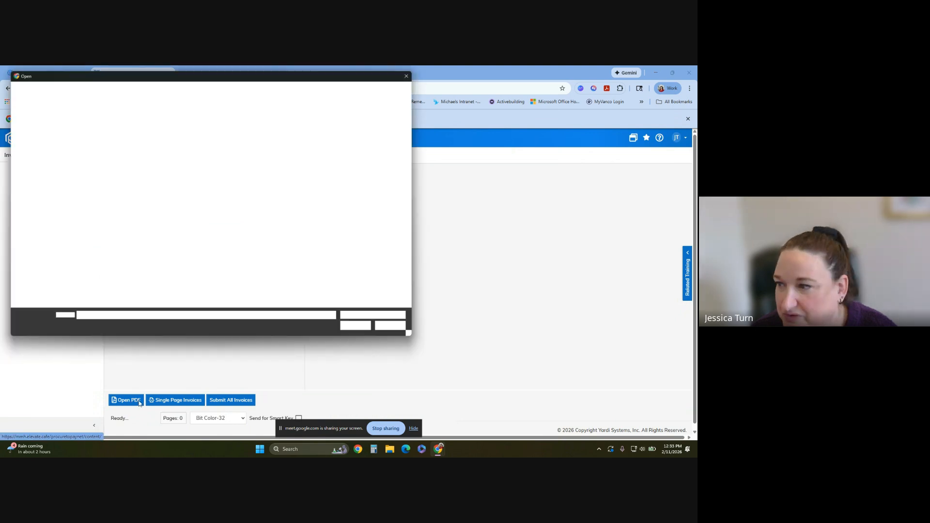
pyautogui.doubleClick(92, 124)
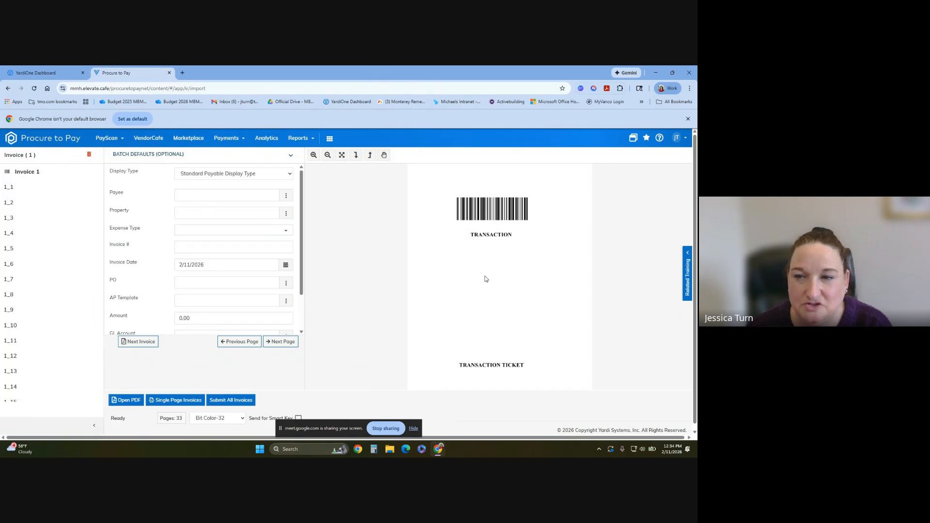
pyautogui.scroll(-1, 490, 270)
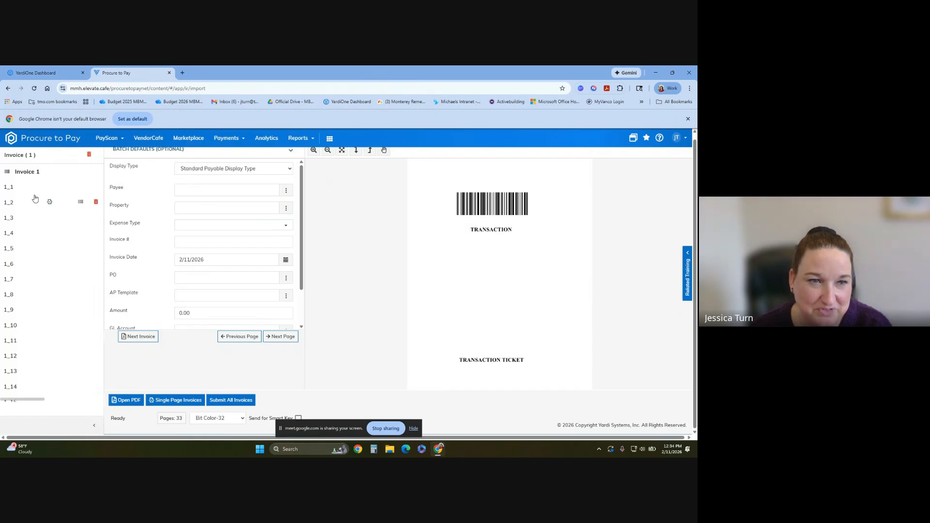
pyautogui.click(13, 204)
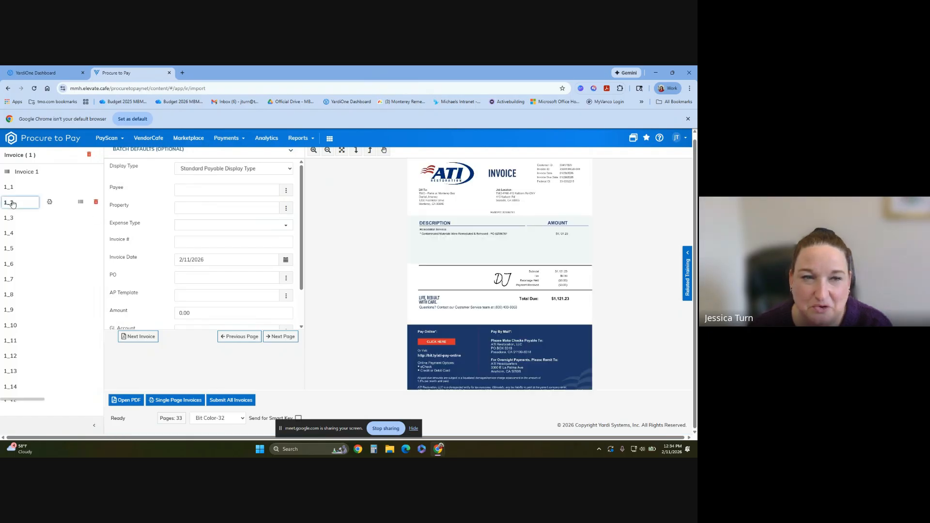
pyautogui.click(13, 189)
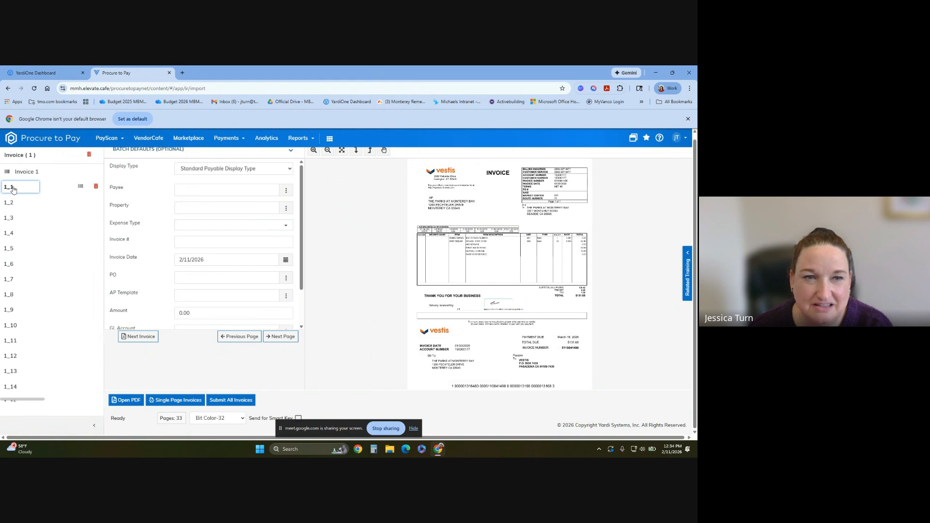
pyautogui.click(14, 204)
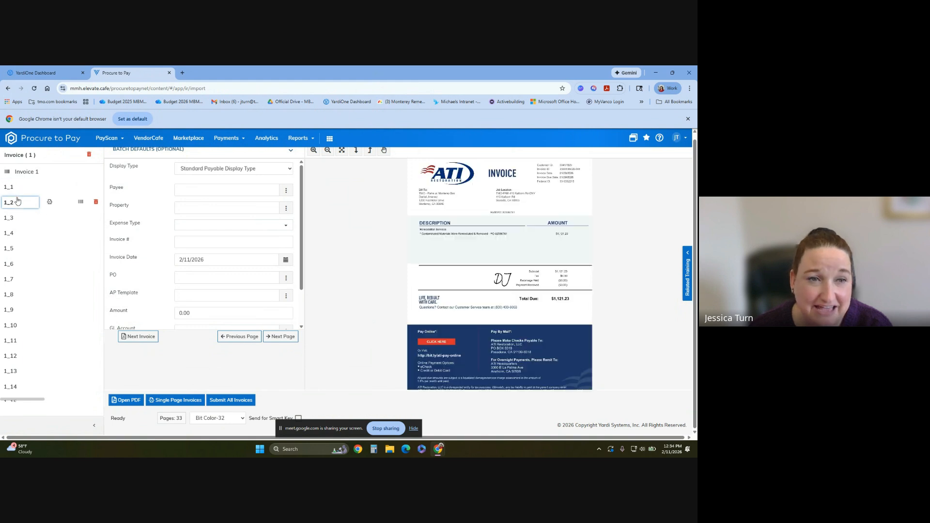
# Step: Preview batch pages 1_3 through 1_6, recheck the first two pages, and return to the invoice's separator sheet
pyautogui.click(21, 222)
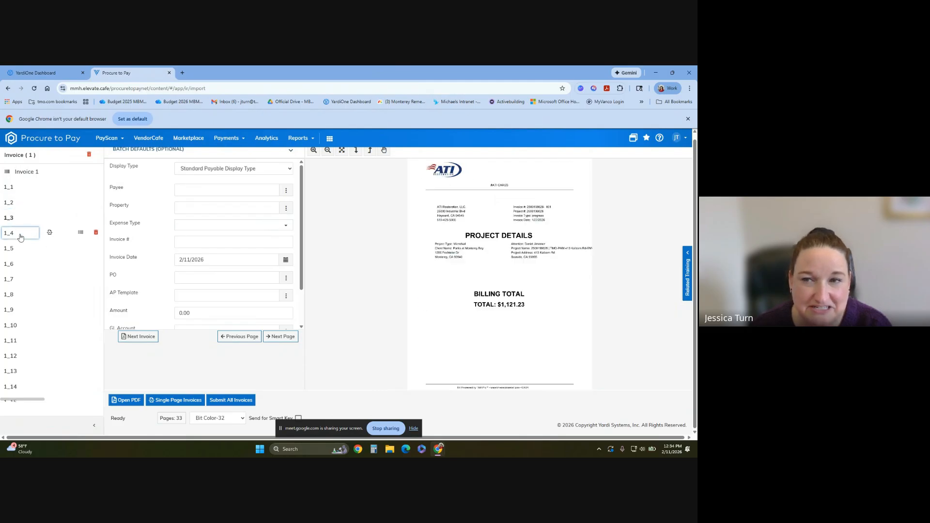
pyautogui.click(21, 237)
pyautogui.click(21, 250)
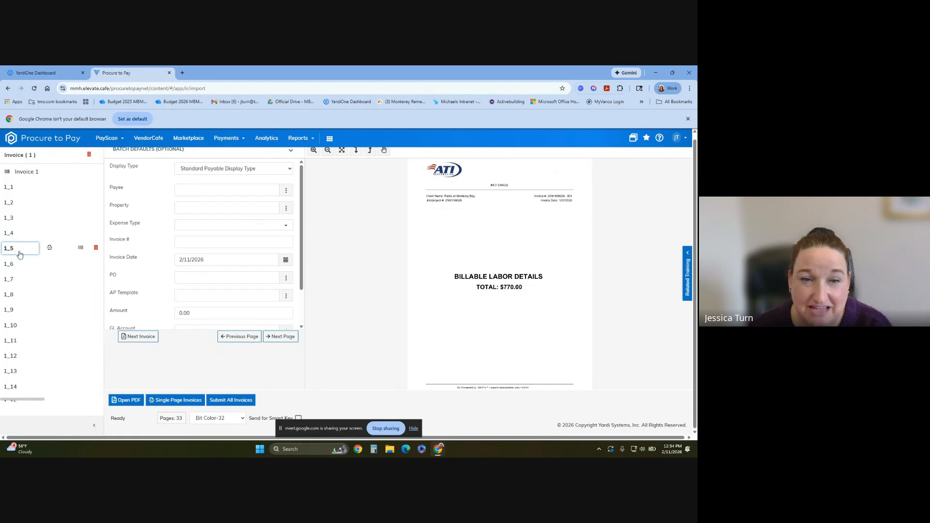
pyautogui.click(21, 264)
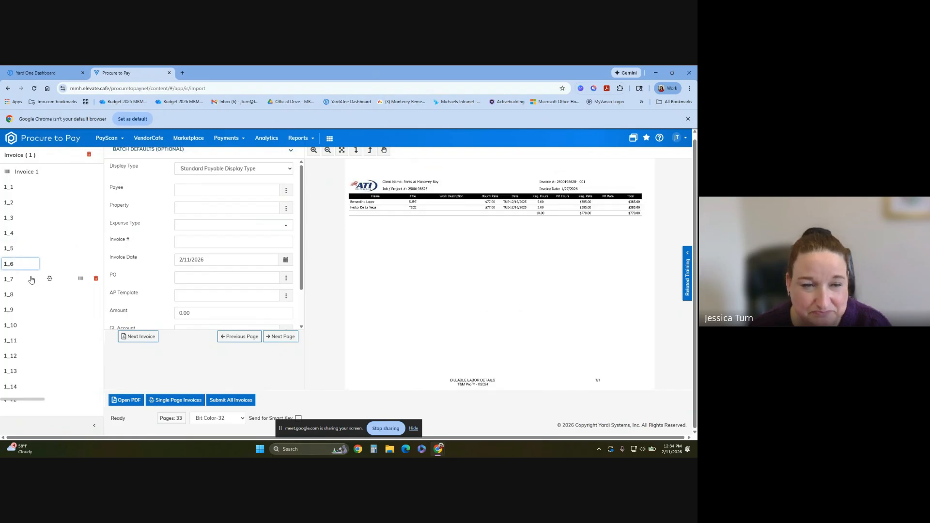
pyautogui.click(21, 273)
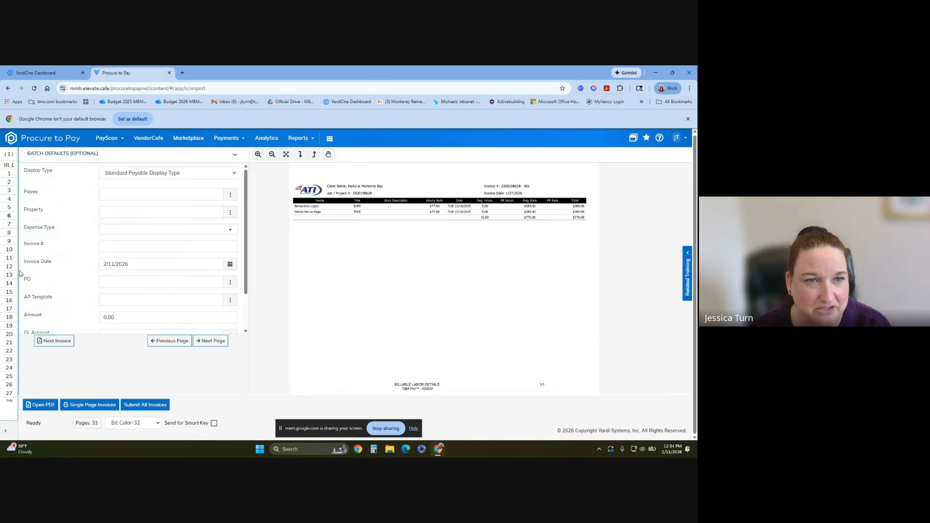
pyautogui.click(12, 174)
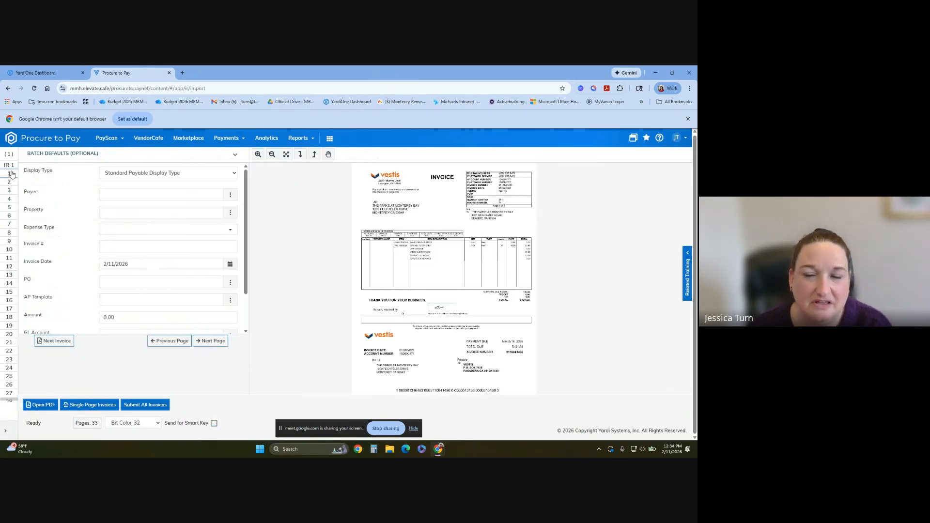
pyautogui.click(11, 183)
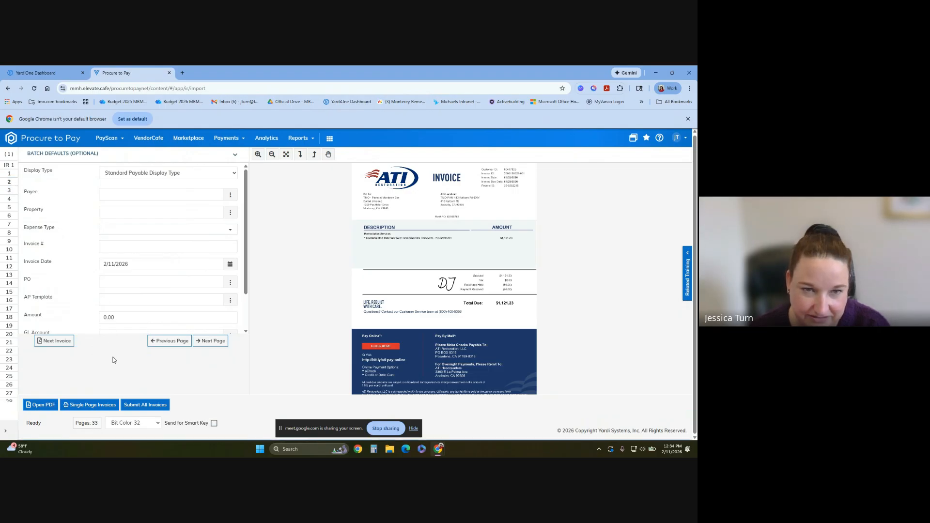
pyautogui.click(160, 341)
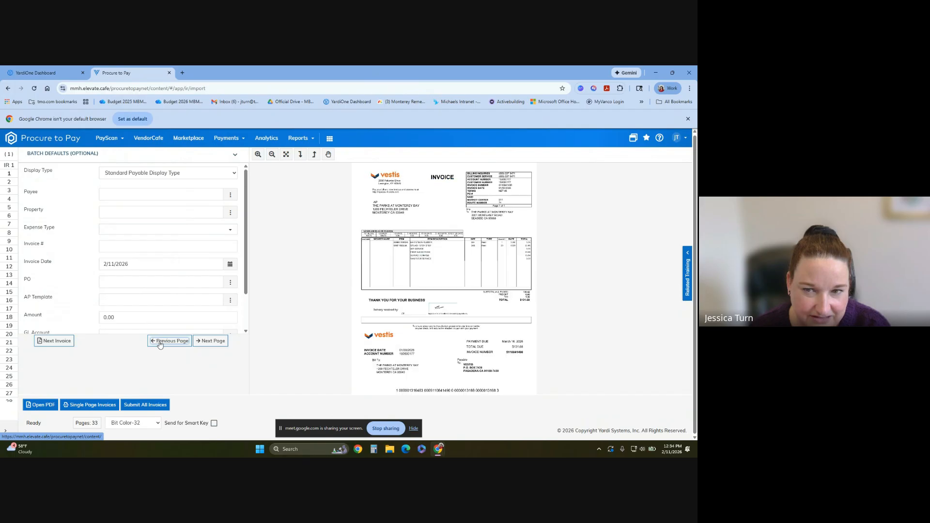
pyautogui.click(52, 341)
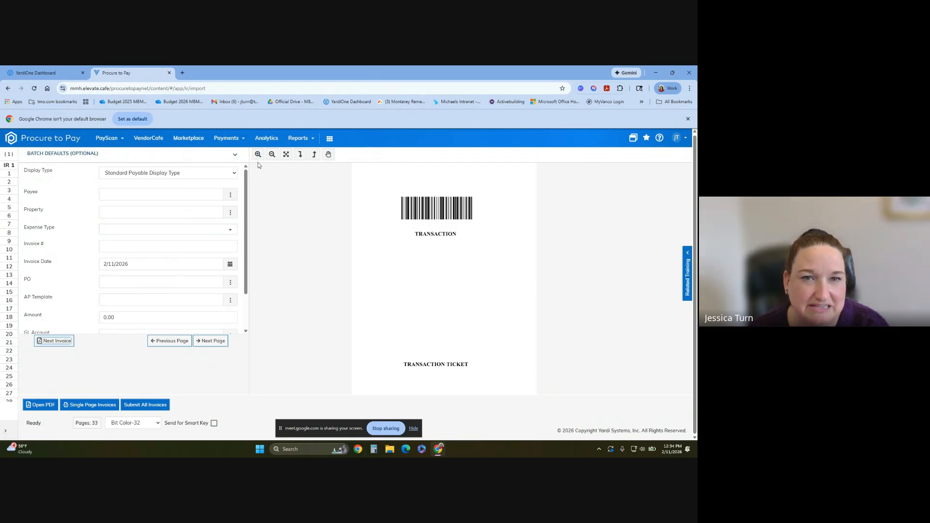
# Step: Expand the optional batch defaults and try the Single Page Invoices option, leaving it off
pyautogui.click(236, 156)
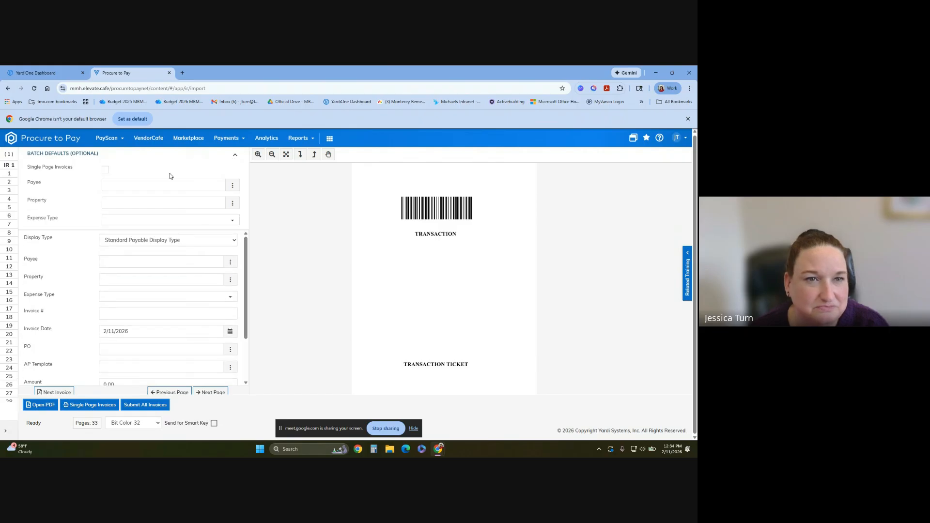
pyautogui.click(105, 170)
pyautogui.click(106, 170)
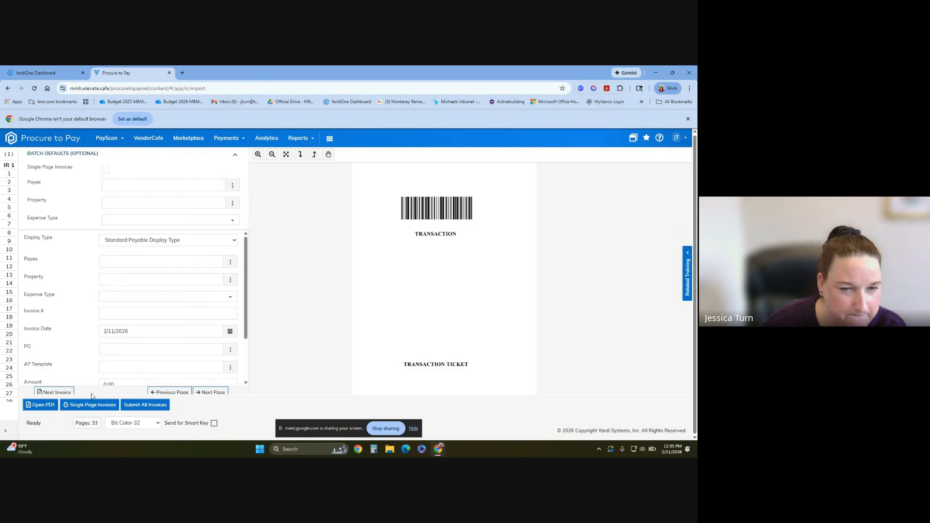
# Step: Compare pages 1_1 and 1_2 in the expanded page list, and split the batch at page 1_2 into a second invoice
pyautogui.click(9, 155)
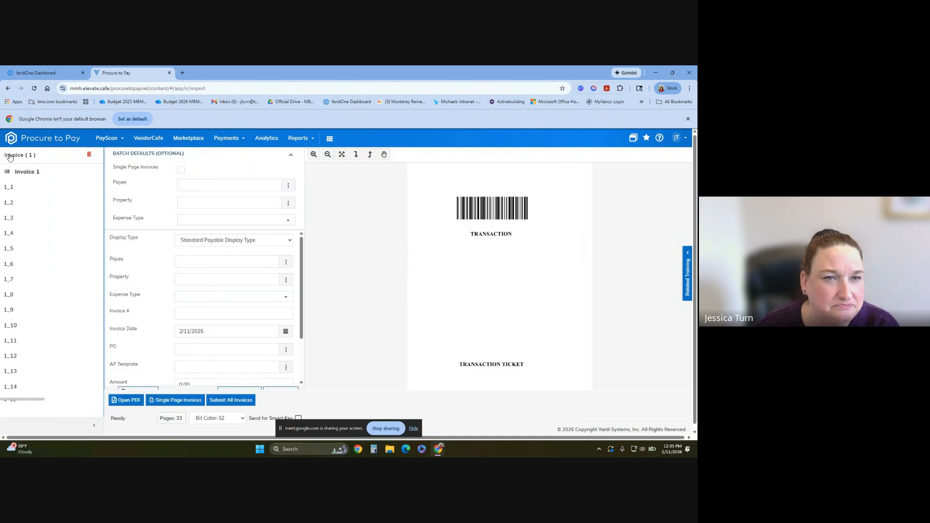
pyautogui.click(18, 189)
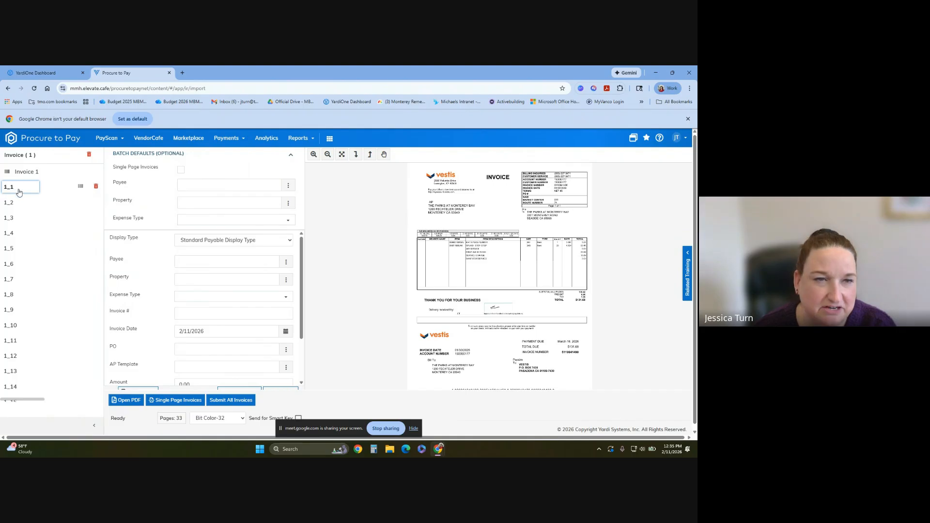
pyautogui.click(18, 203)
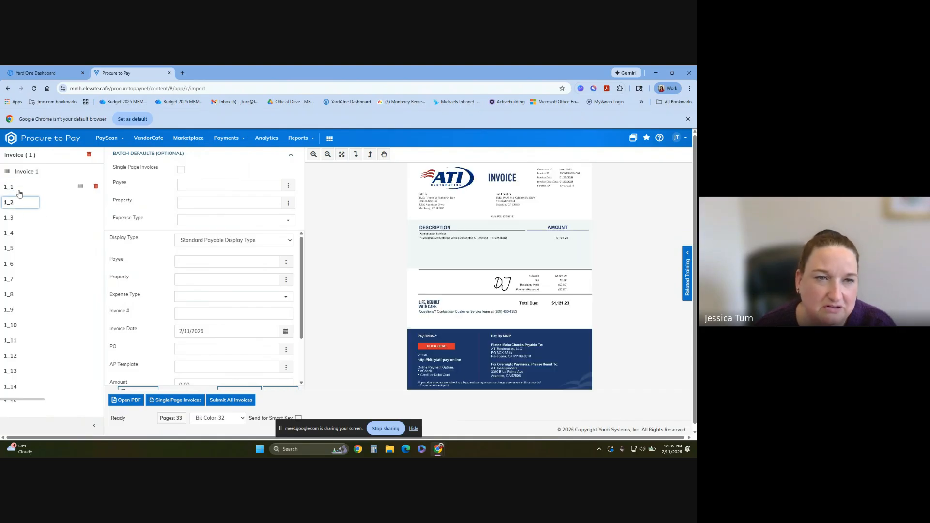
pyautogui.click(19, 189)
pyautogui.click(18, 204)
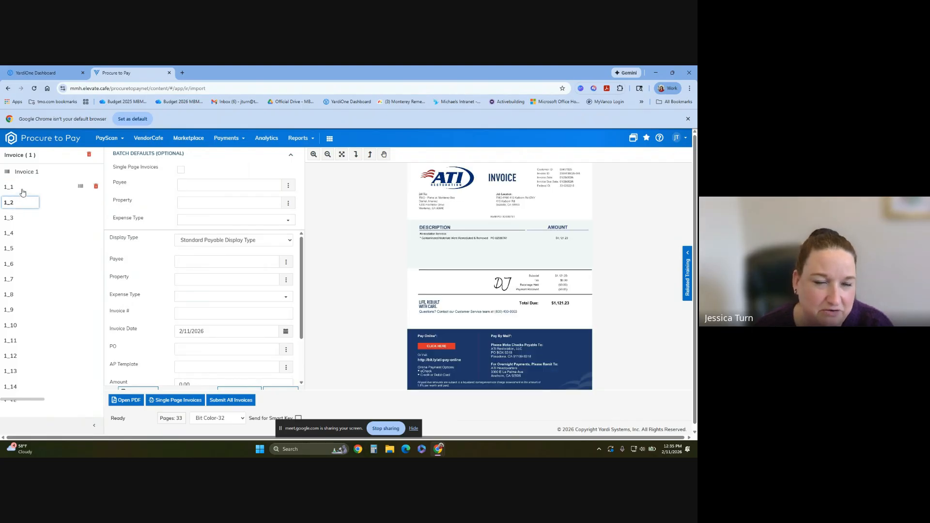
pyautogui.click(23, 192)
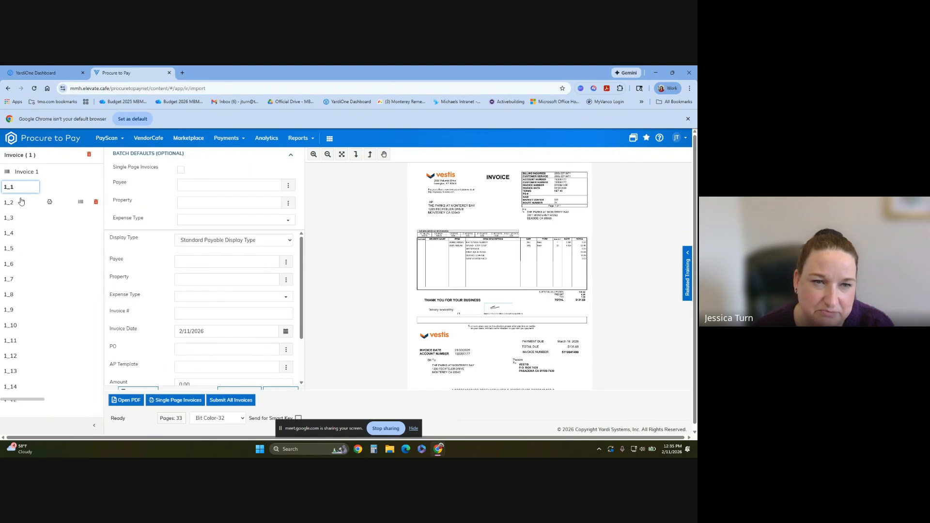
pyautogui.click(49, 203)
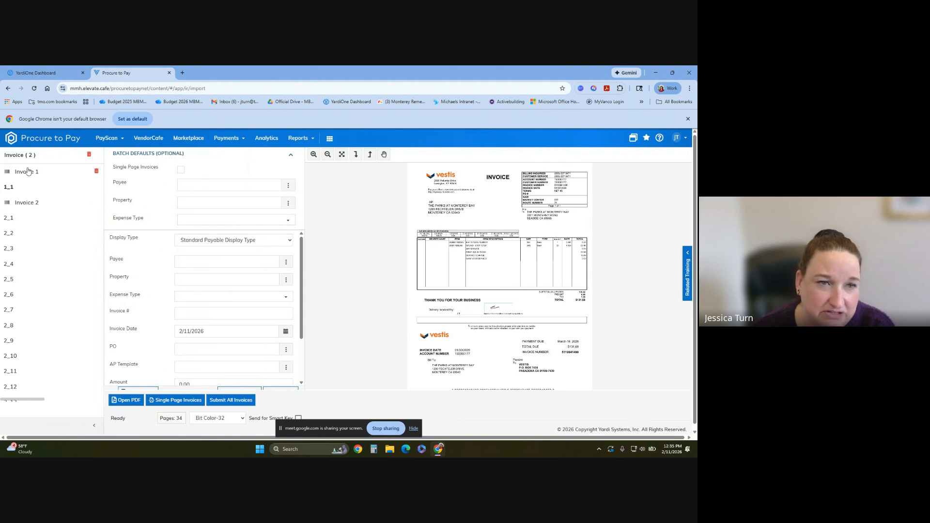
# Step: Examine Invoice 2 from its separator sheet through page 2_9 to determine which pages belong to it
pyautogui.click(26, 207)
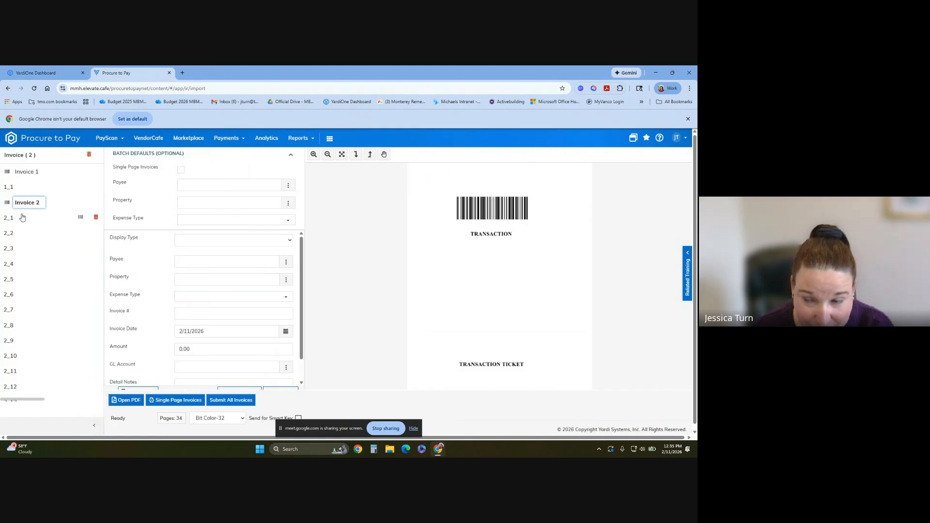
pyautogui.click(21, 219)
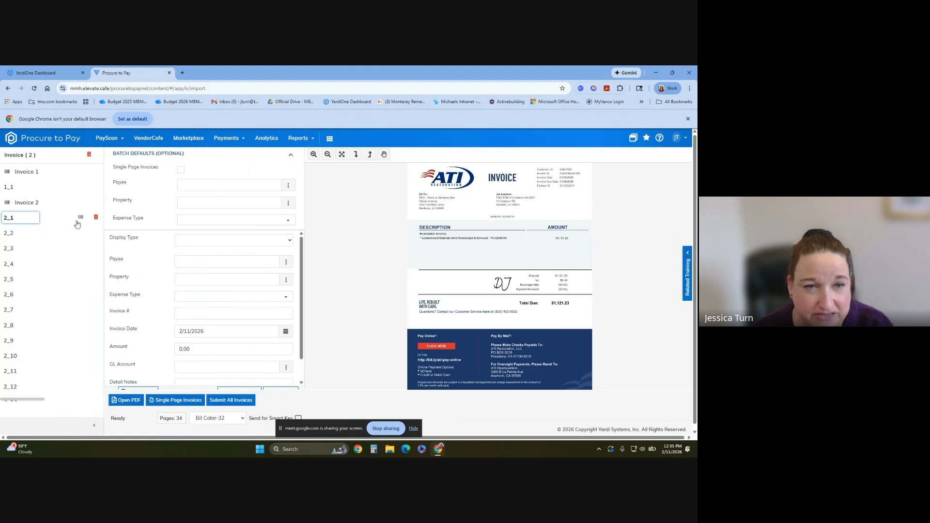
pyautogui.click(32, 235)
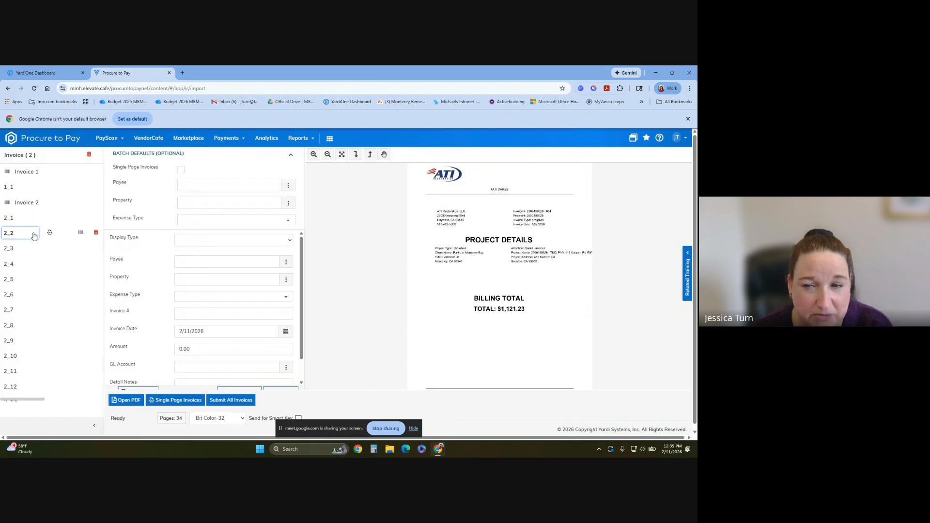
pyautogui.click(25, 250)
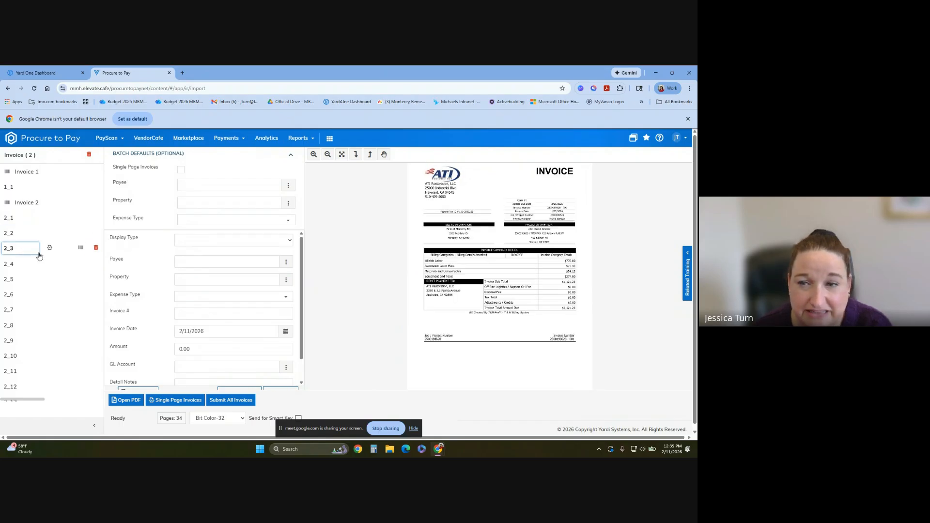
pyautogui.click(30, 265)
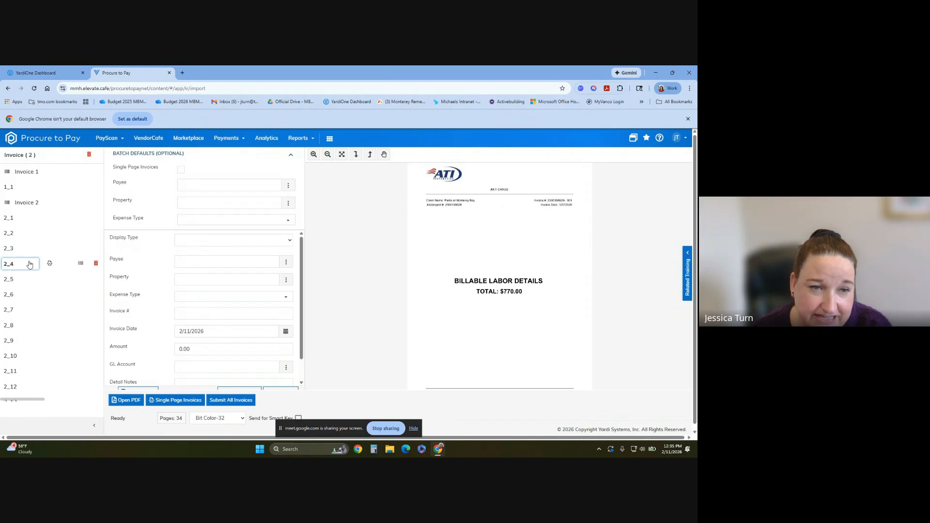
pyautogui.click(28, 281)
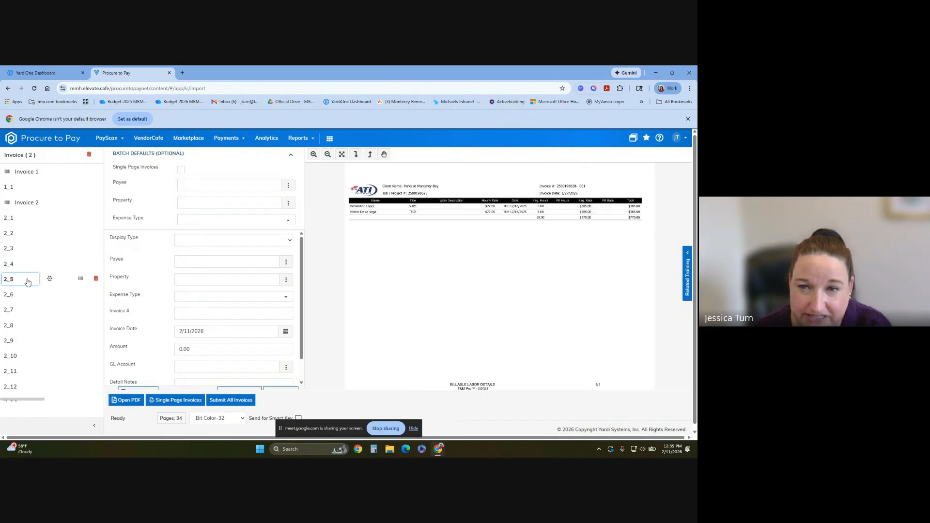
pyautogui.click(25, 295)
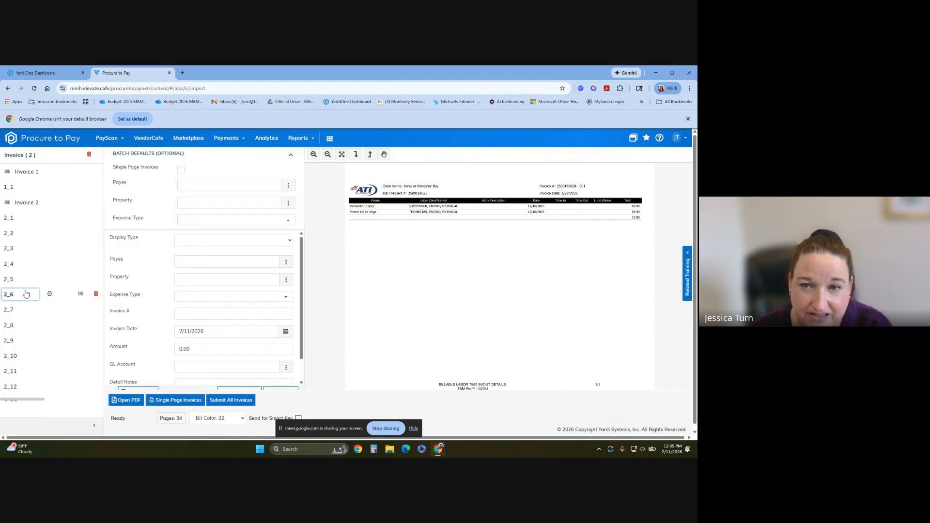
pyautogui.click(21, 312)
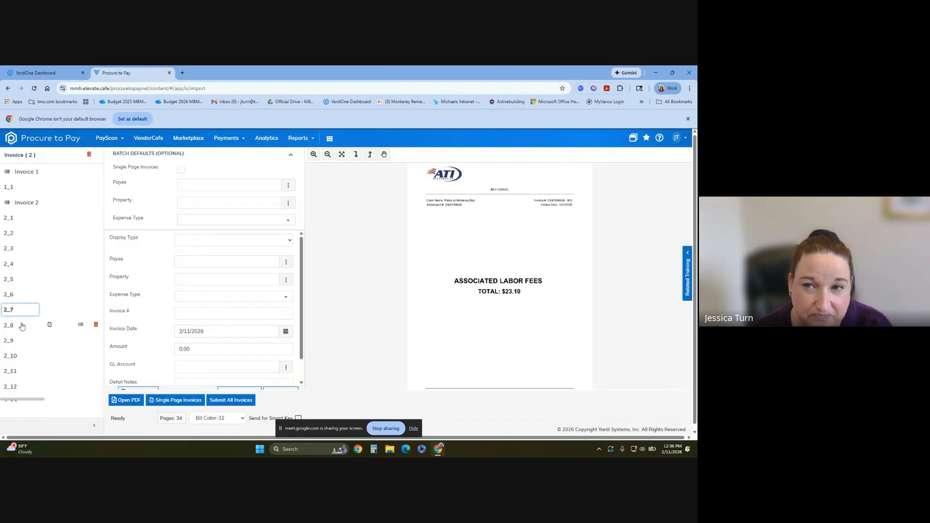
pyautogui.click(22, 326)
pyautogui.click(21, 342)
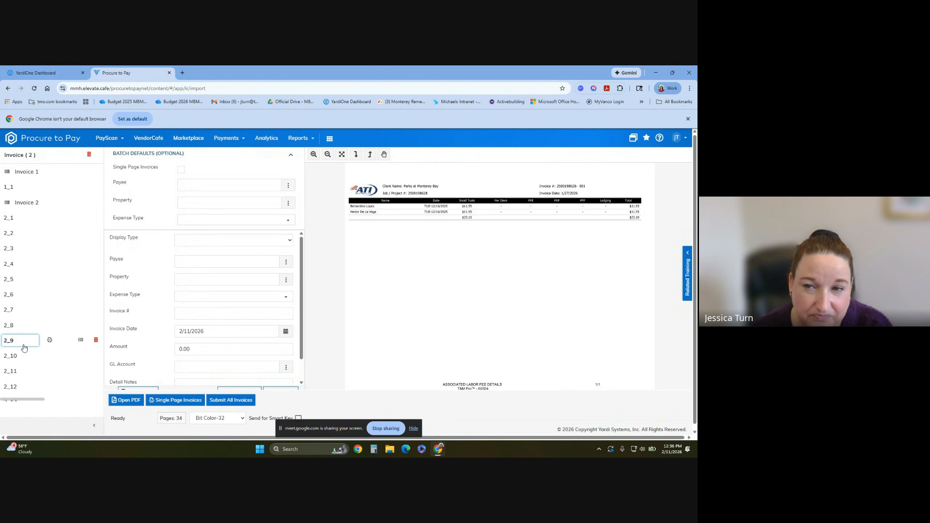
# Step: Check pages 2_15 and 2_16, and split the batch at page 2_16 into a third invoice
pyautogui.scroll(-3, 25, 348)
pyautogui.click(21, 323)
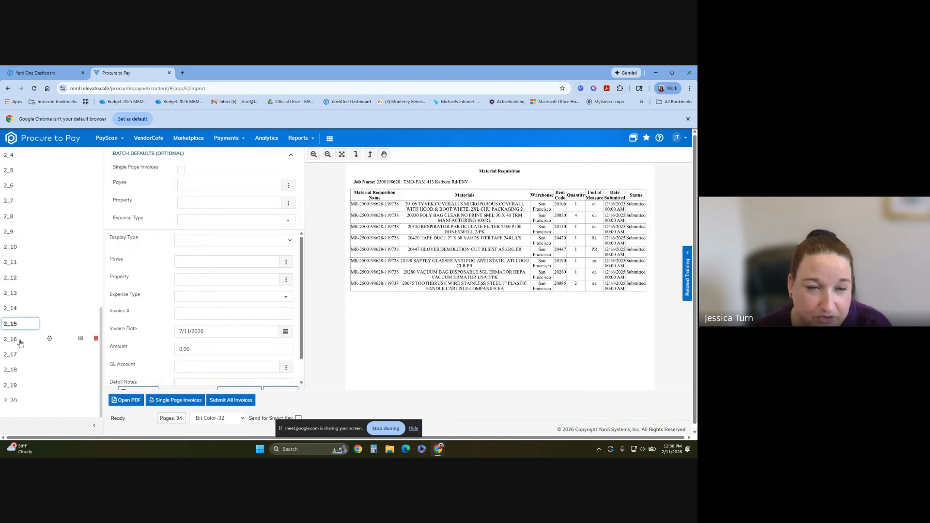
pyautogui.click(20, 342)
pyautogui.scroll(-1, 25, 347)
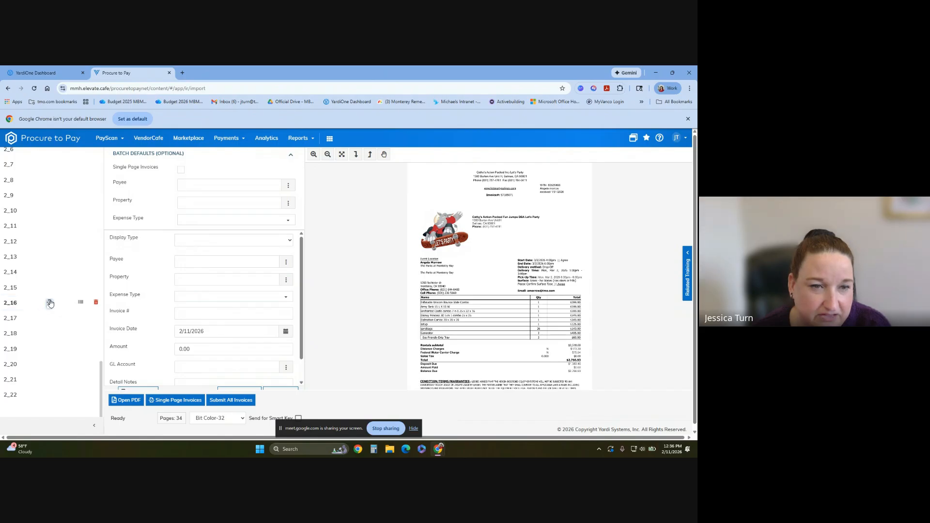
pyautogui.click(50, 303)
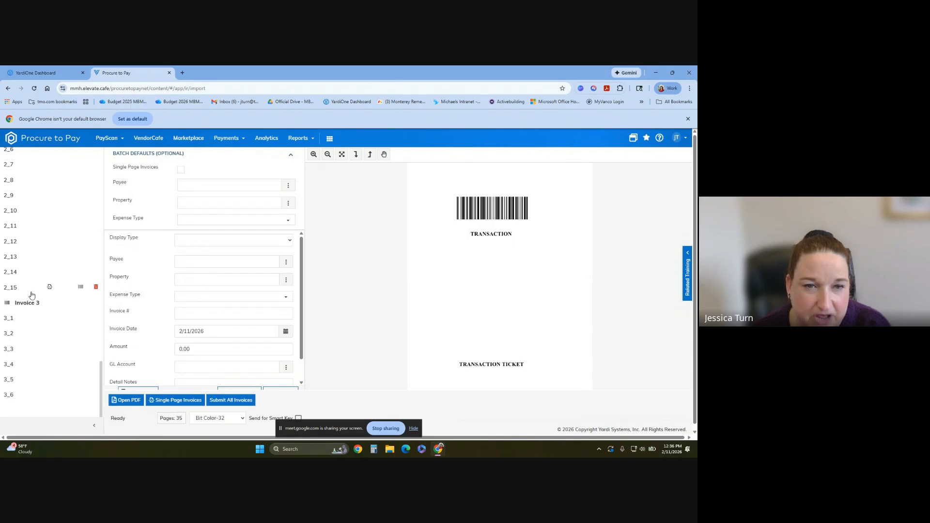
# Step: Look over the split batch's page list and entry fields, and leave it unsubmitted to open My Invoices
pyautogui.scroll(5, 31, 295)
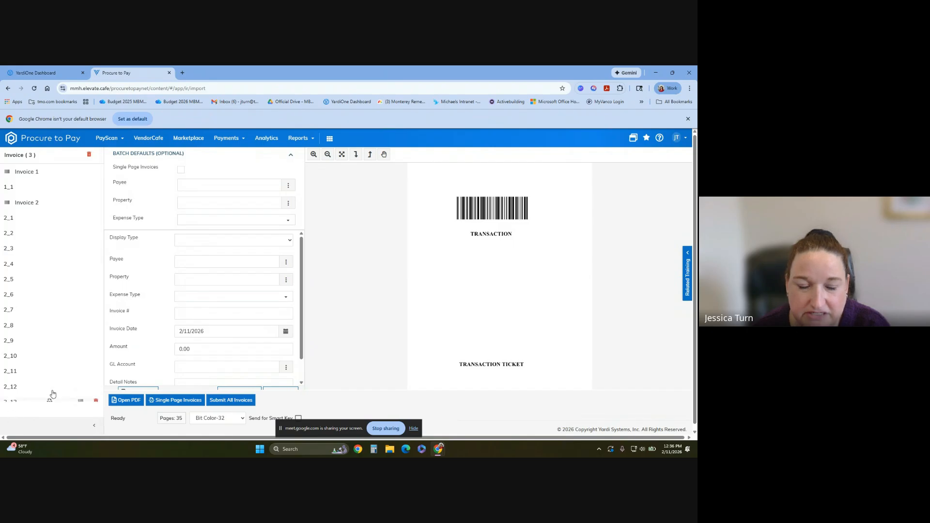
pyautogui.scroll(-5, 52, 394)
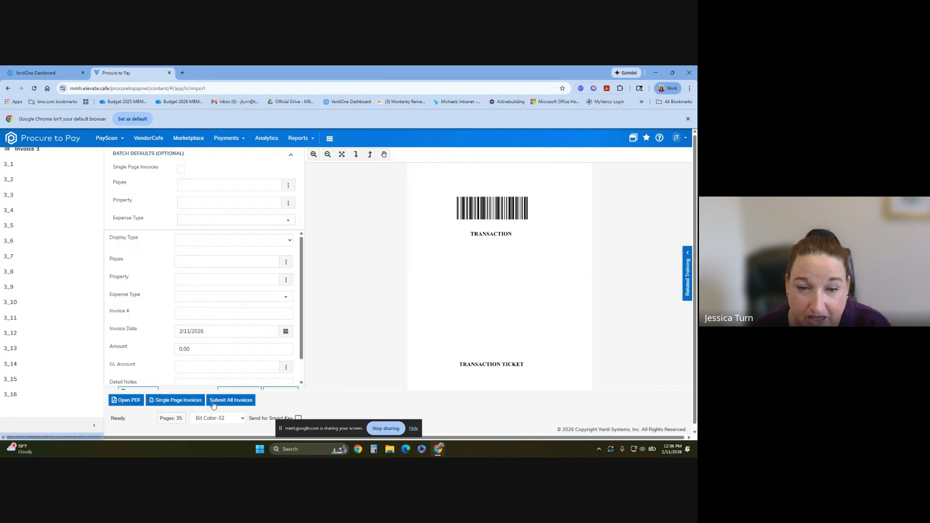
pyautogui.scroll(-2, 249, 329)
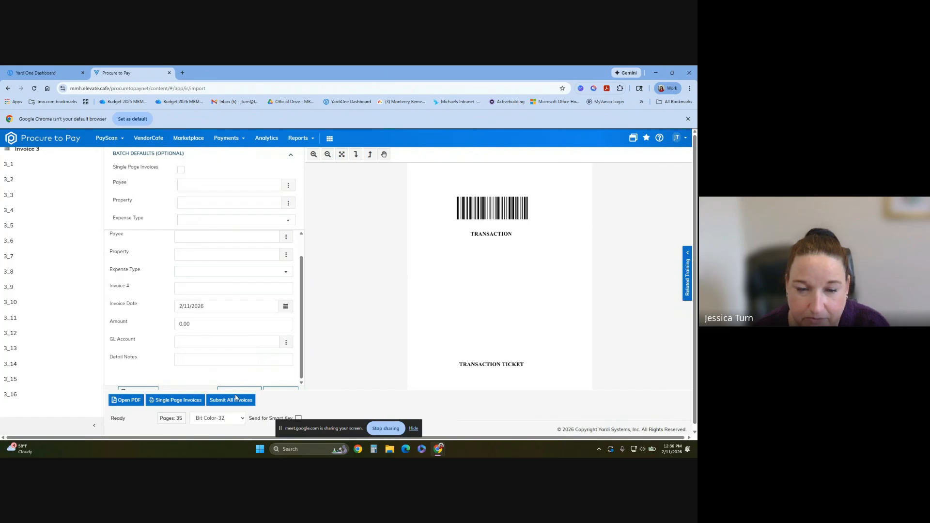
pyautogui.scroll(-1, 235, 401)
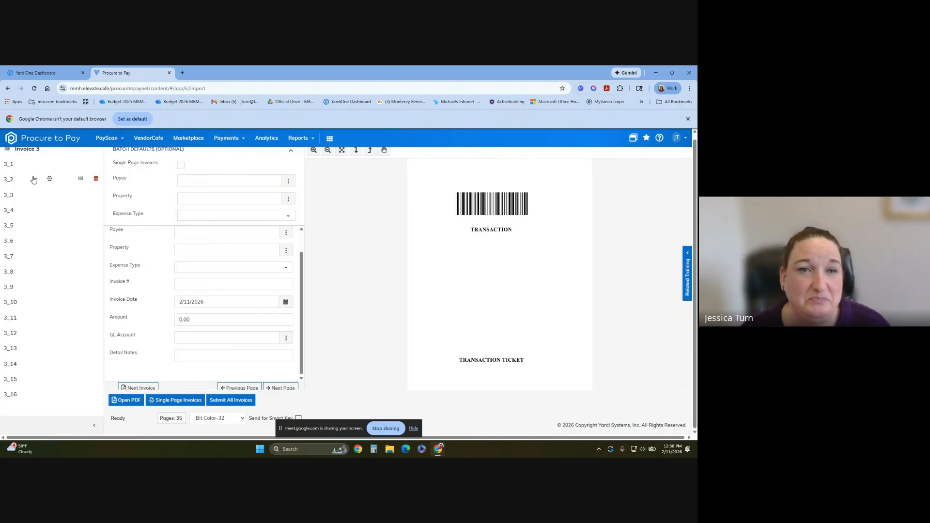
pyautogui.click(113, 139)
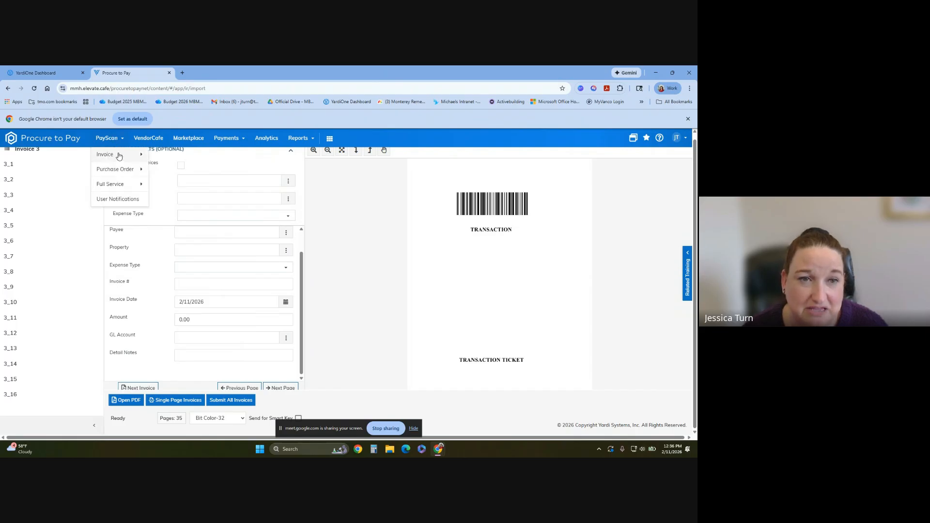
pyautogui.moveTo(118, 155)
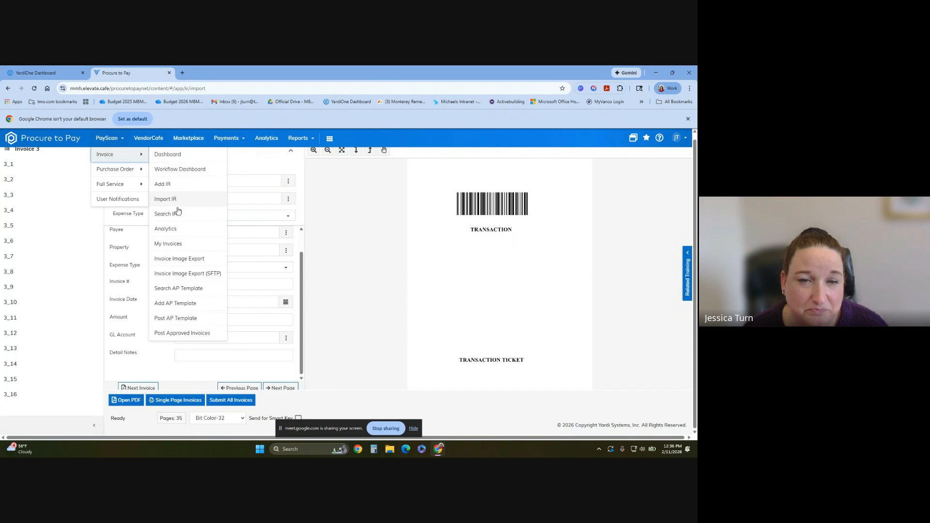
pyautogui.click(183, 246)
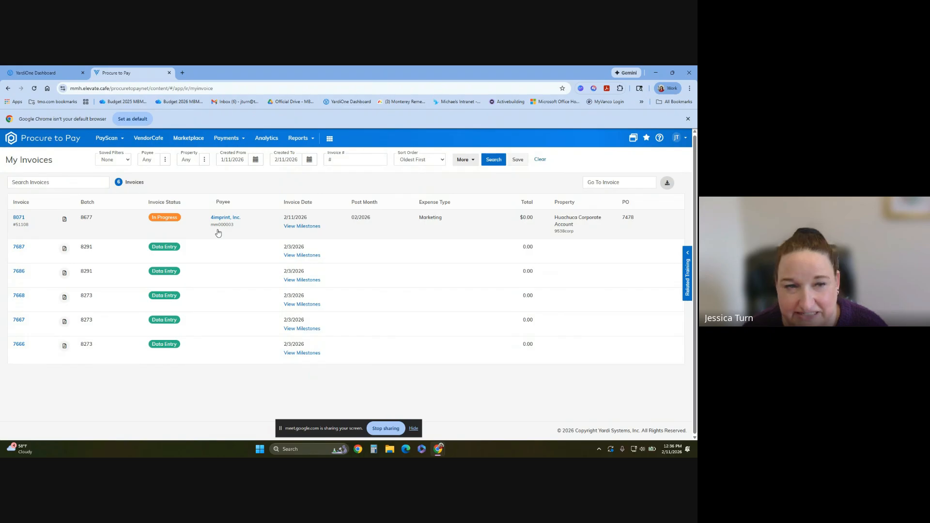
pyautogui.click(115, 142)
pyautogui.moveTo(125, 158)
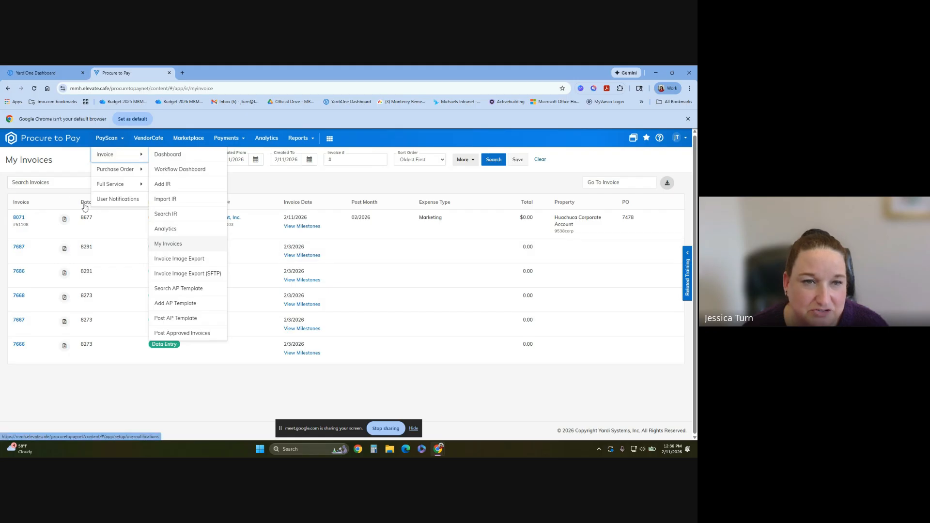
pyautogui.click(261, 182)
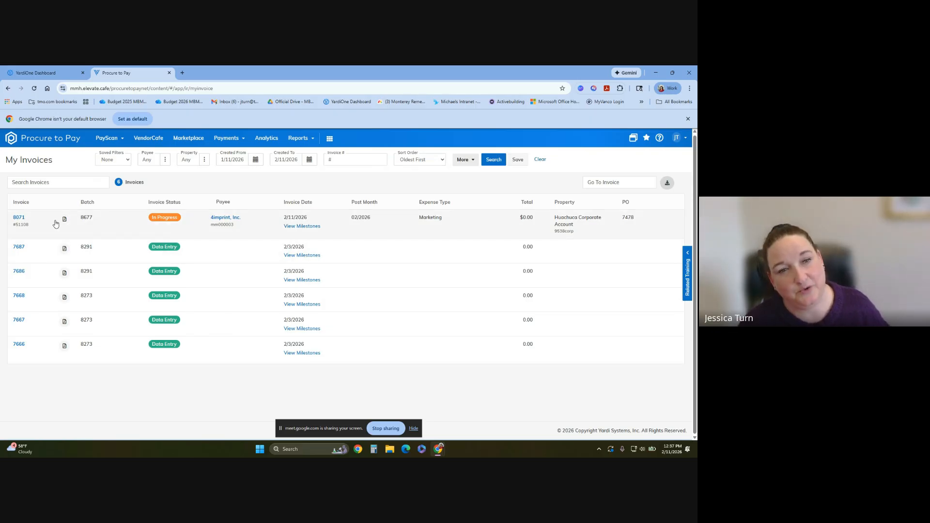
# Step: Open the in-progress 4imprint, Inc. invoice and review its linked purchase order, detail line and attached invoice image
pyautogui.click(19, 218)
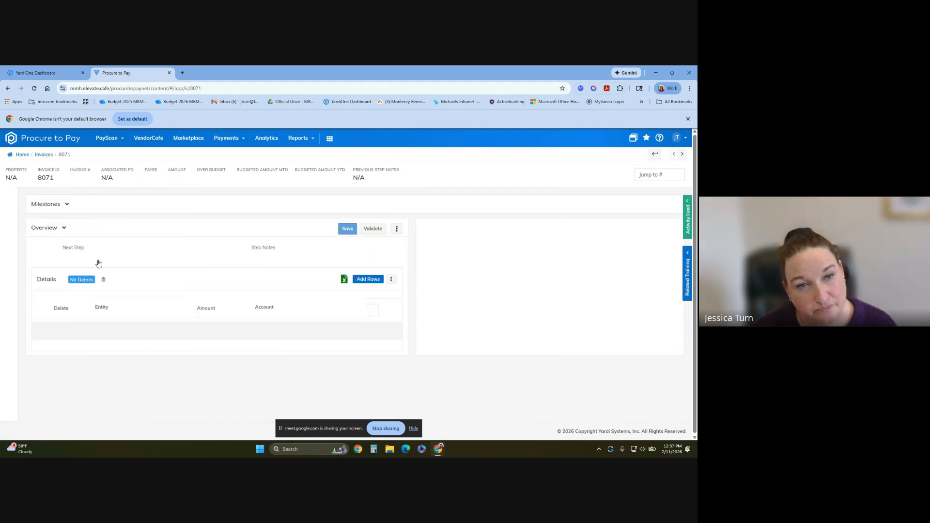
pyautogui.scroll(-1, 150, 278)
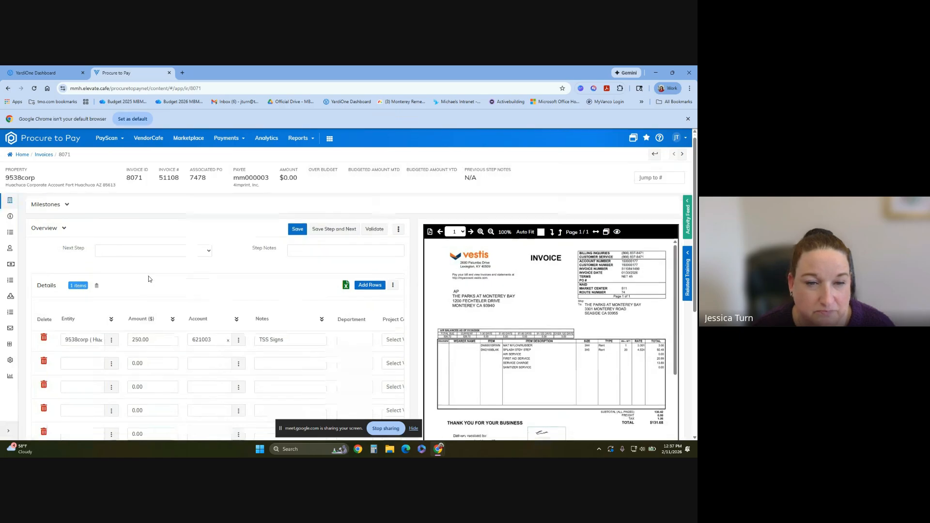
pyautogui.scroll(-2, 216, 310)
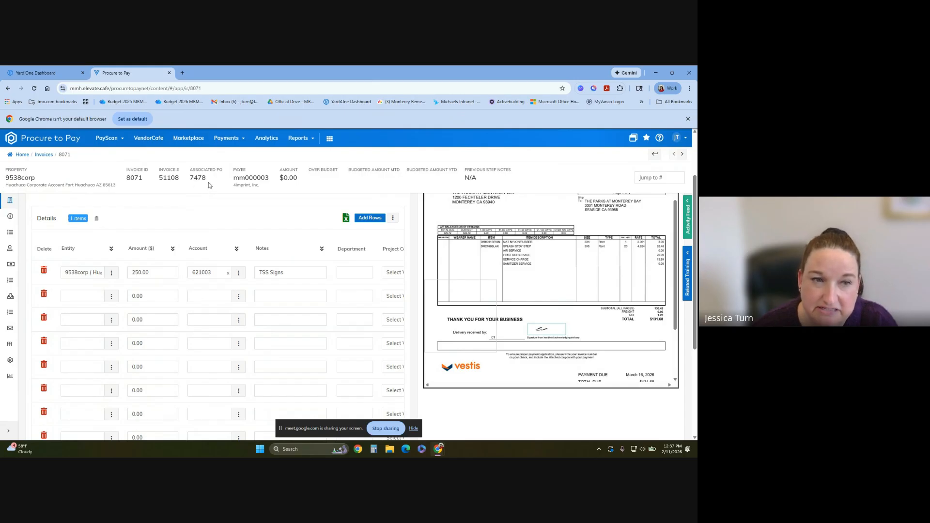
# Step: Return to My Invoices, and open Data Entry invoice 7687 to compare its scanned image with the entry fields
pyautogui.click(111, 142)
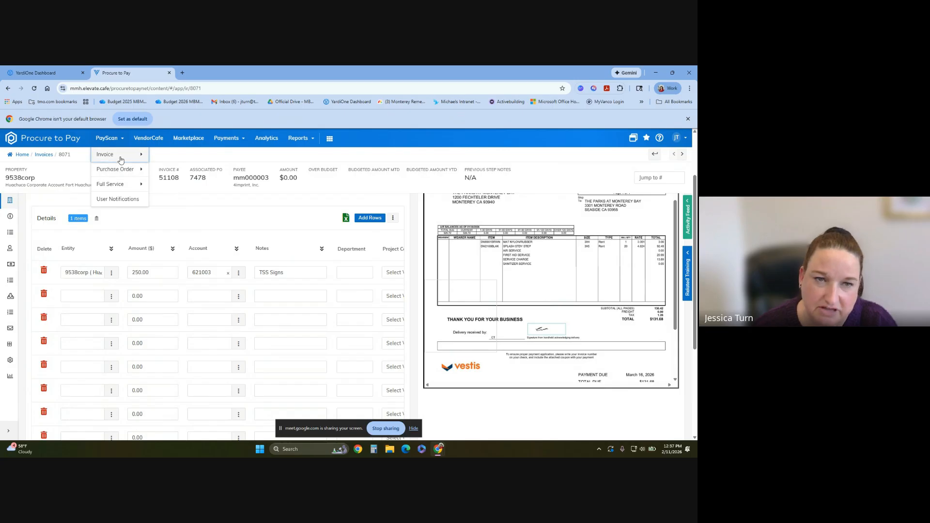
pyautogui.moveTo(121, 161)
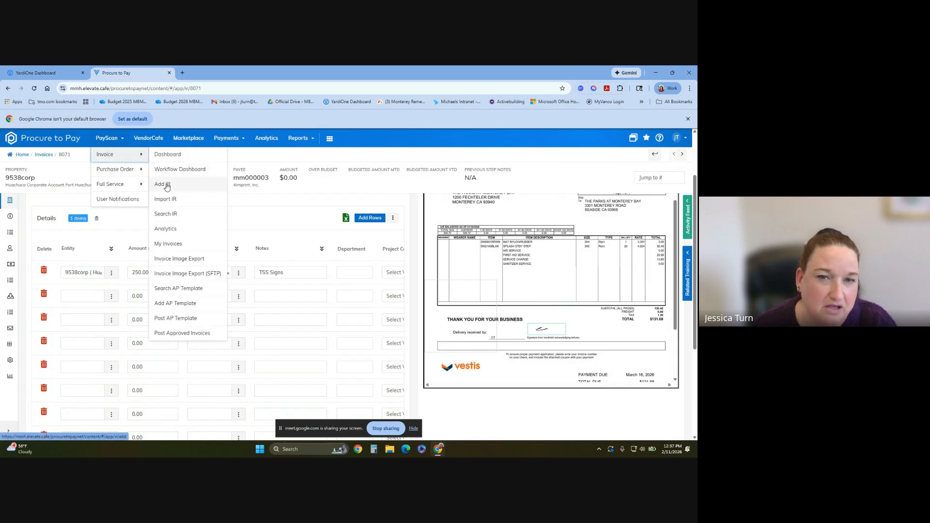
pyautogui.click(167, 245)
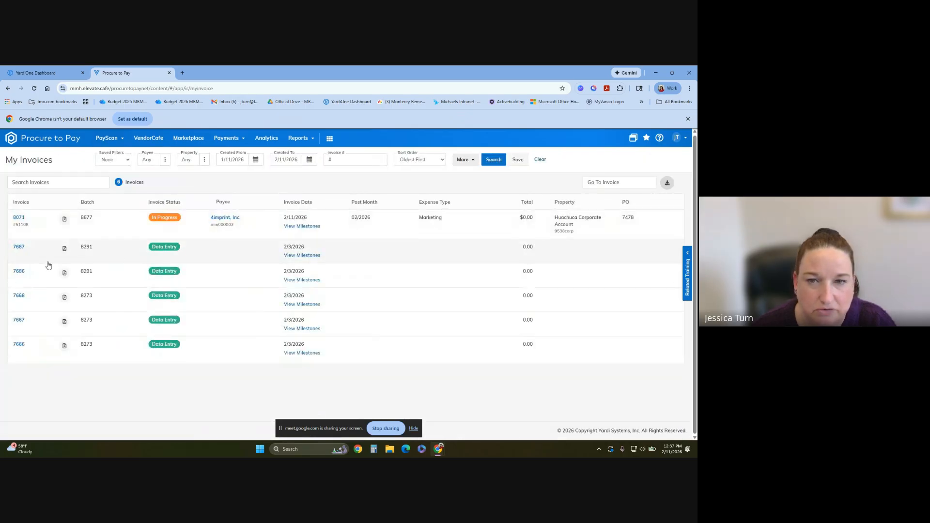
pyautogui.click(18, 249)
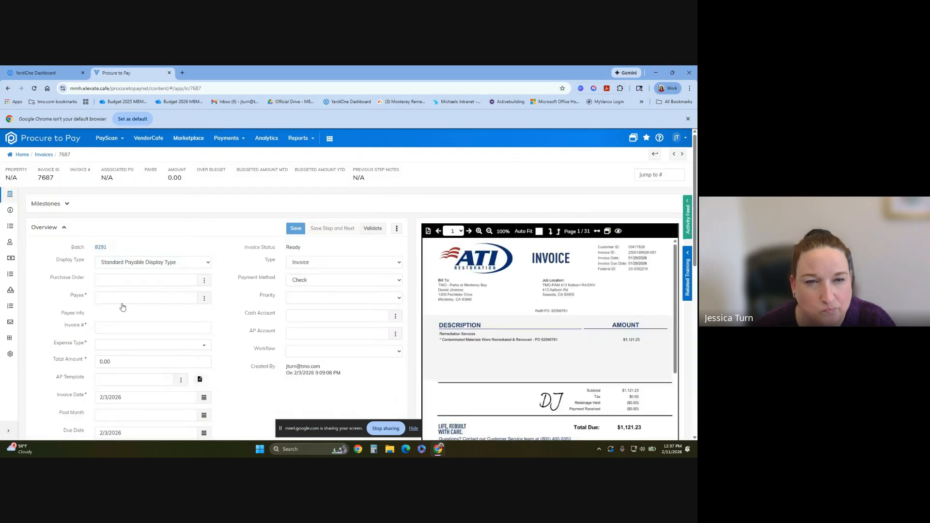
pyautogui.scroll(-3, 601, 328)
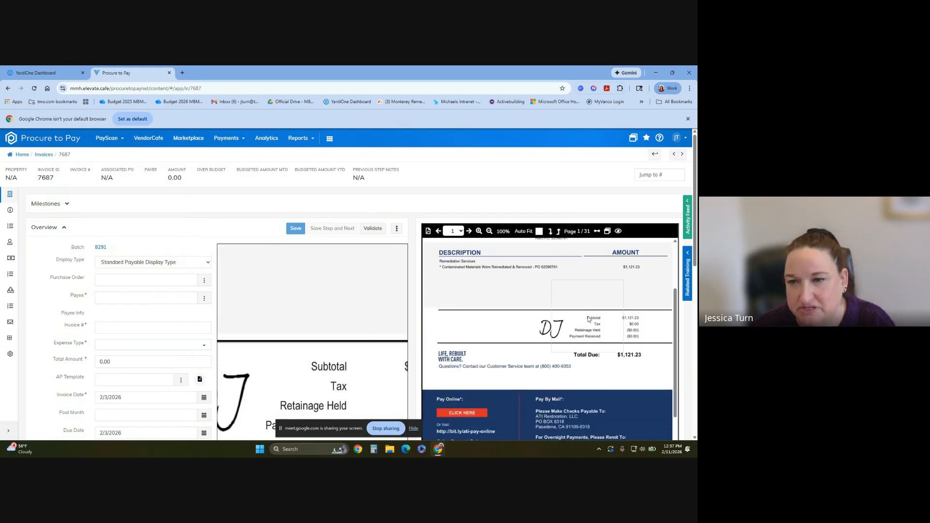
pyautogui.scroll(3, 588, 316)
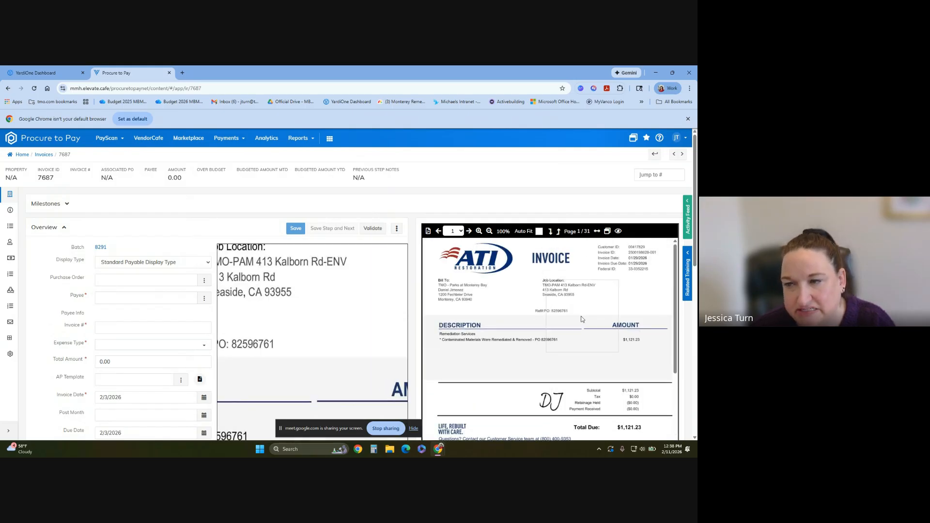
pyautogui.scroll(-1, 228, 252)
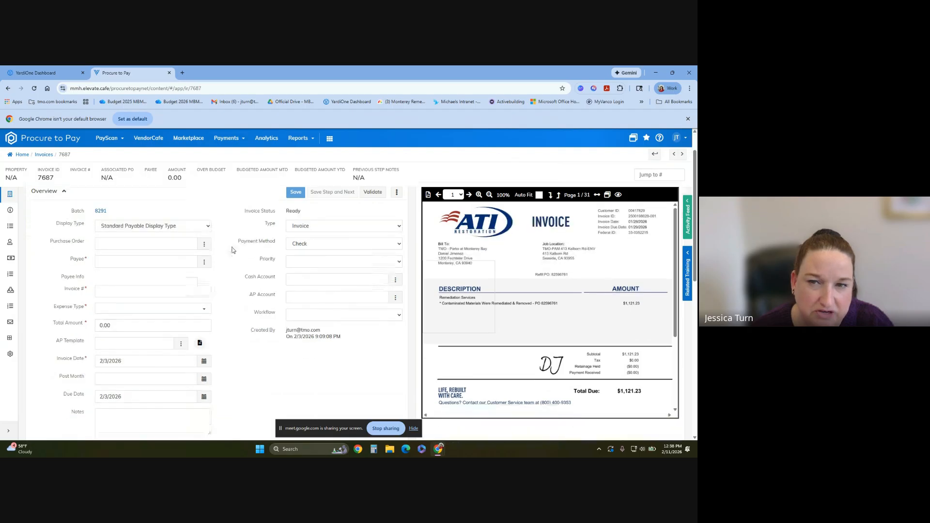
pyautogui.scroll(1, 231, 289)
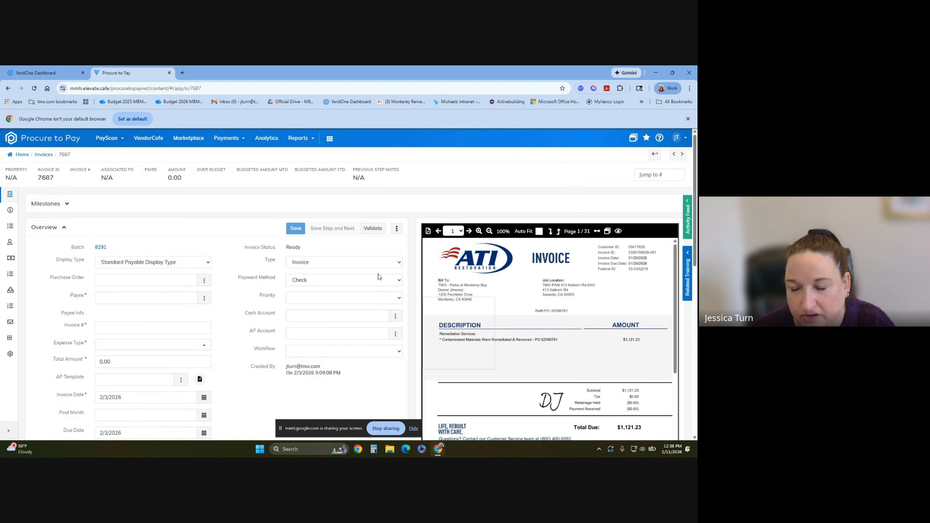
# Step: Look over invoice 7687's header fields and details section, and validate the invoice to check its required fields
pyautogui.scroll(-1, 267, 272)
pyautogui.scroll(-3, 267, 273)
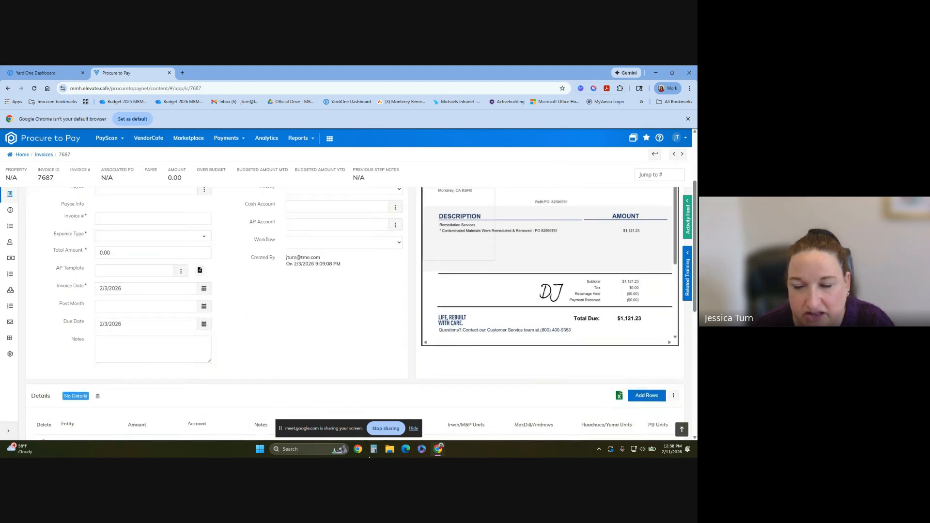
pyautogui.scroll(3, 376, 387)
pyautogui.click(368, 235)
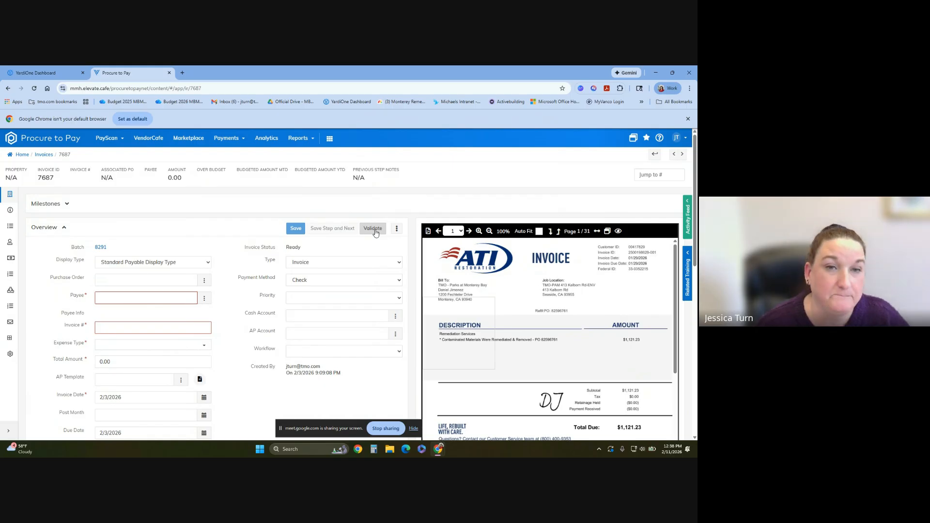
# Step: Run an invoice search for payee 4imprint, Inc., and rerun it with all filters cleared
pyautogui.click(106, 141)
pyautogui.moveTo(116, 156)
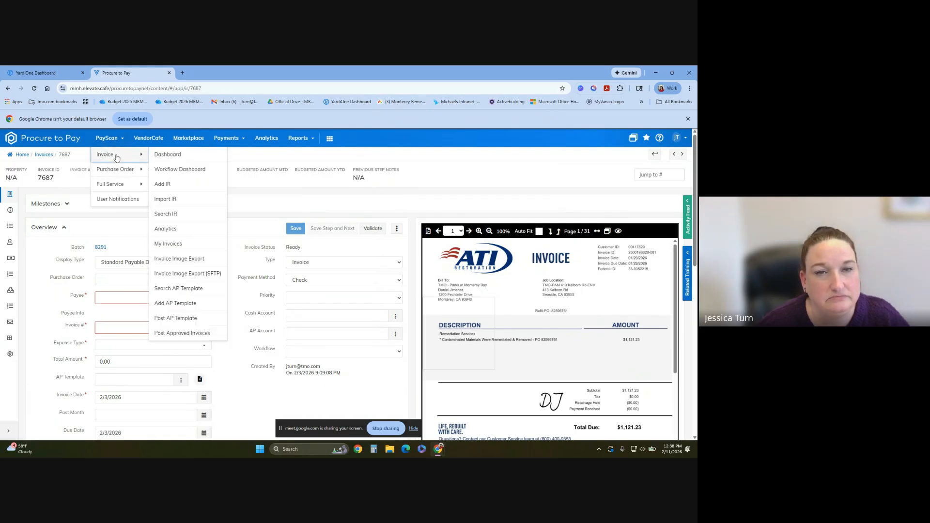
pyautogui.click(172, 212)
pyautogui.click(381, 141)
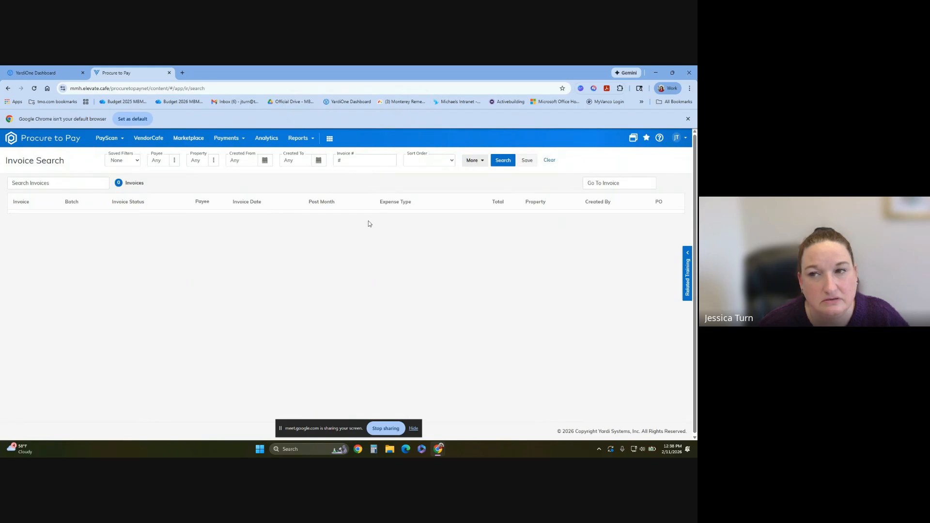
pyautogui.click(529, 161)
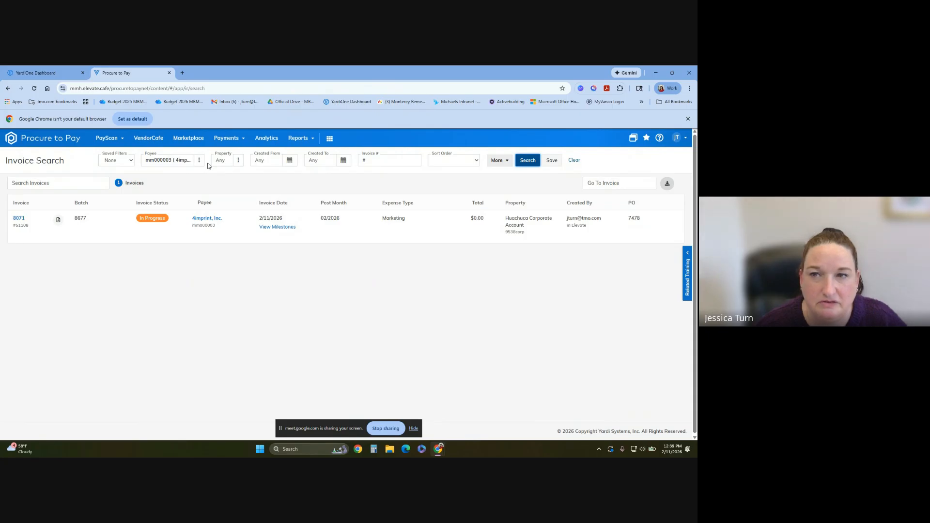
pyautogui.click(574, 160)
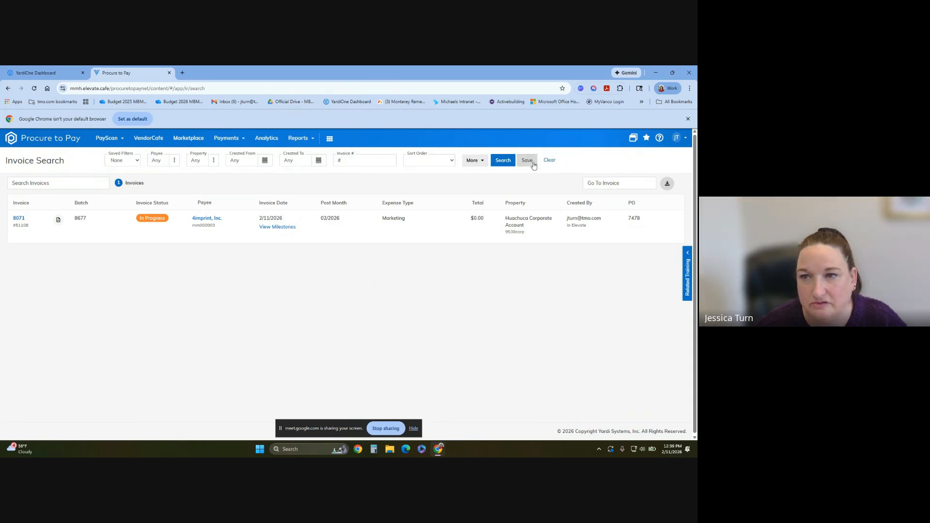
pyautogui.click(503, 161)
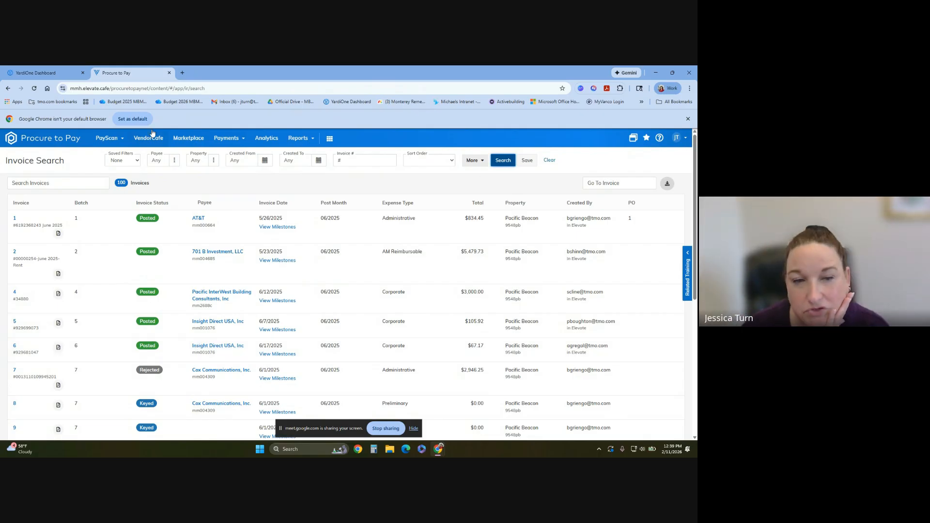
# Step: Open the PO Directory report
pyautogui.click(295, 142)
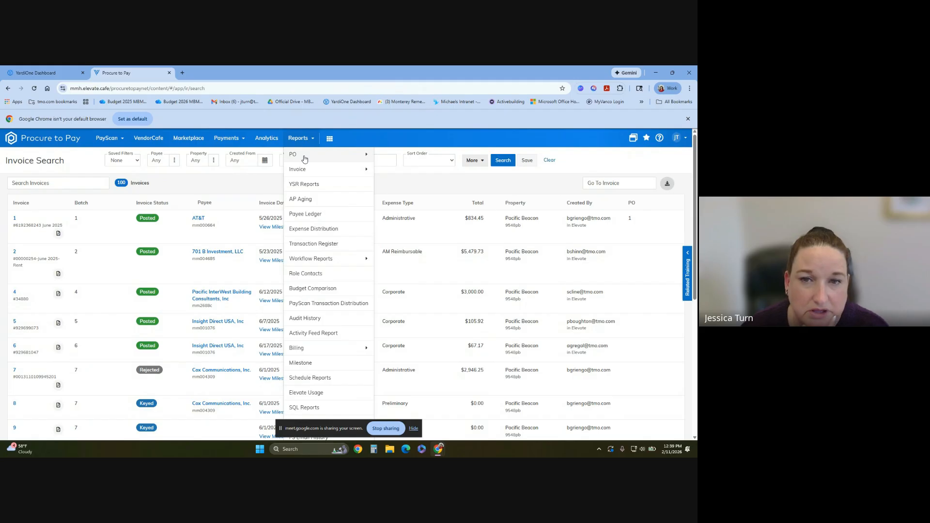
pyautogui.moveTo(304, 159)
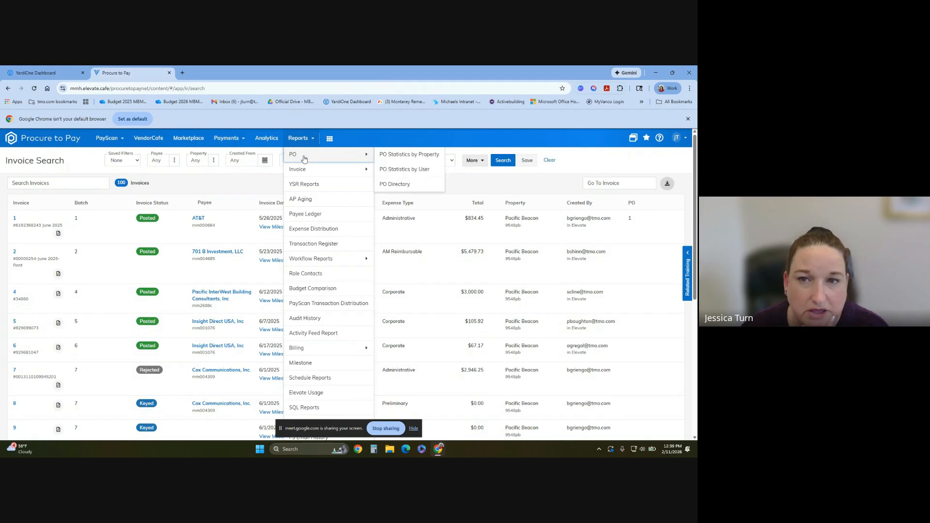
pyautogui.click(408, 186)
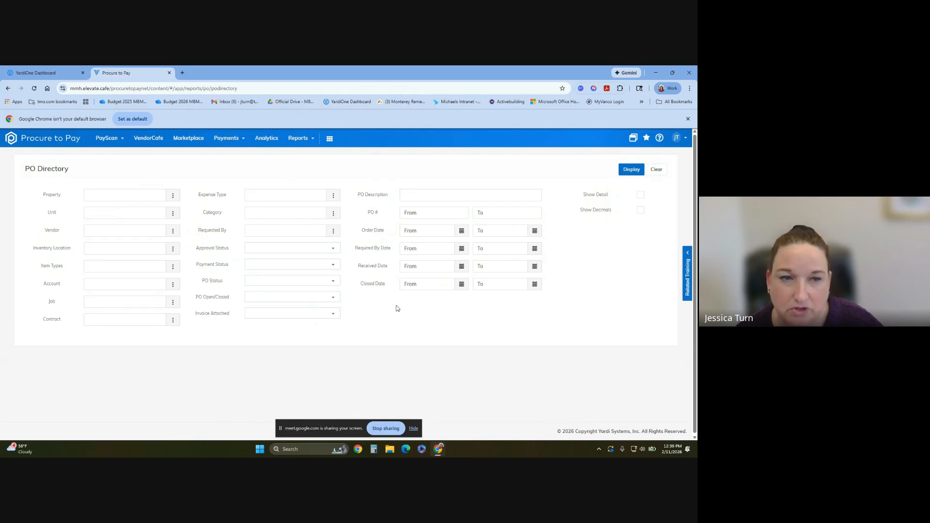
# Step: Set the PO Directory's property filter to .9538fin, Huachuca Financials
pyautogui.click(145, 198)
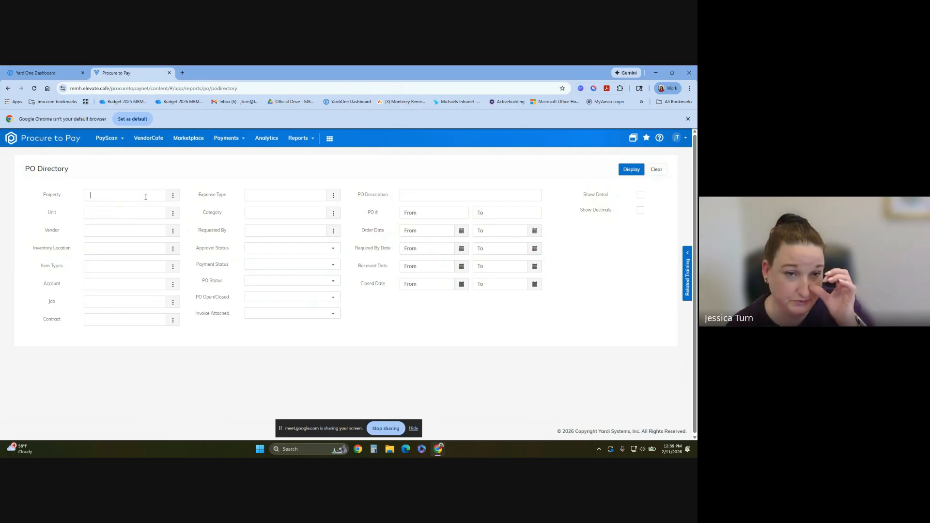
pyautogui.click(173, 197)
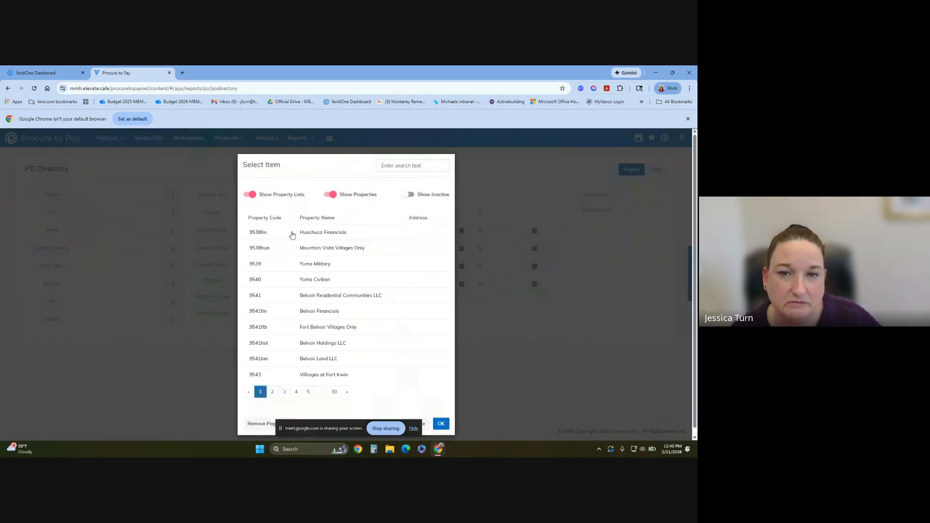
pyautogui.click(308, 236)
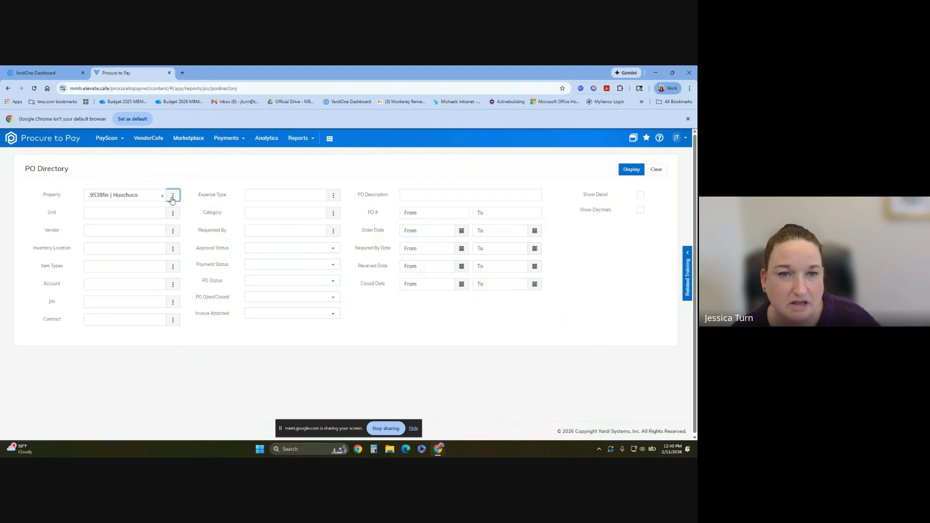
# Step: Search the property list for "corp" and set the report's property to 9539corp, Yuma Military Corporate
pyautogui.click(173, 196)
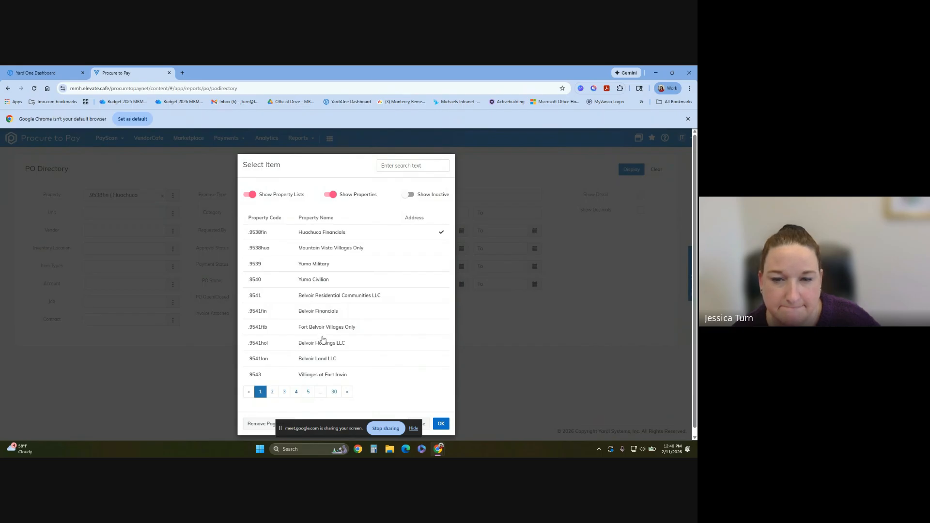
pyautogui.click(419, 167)
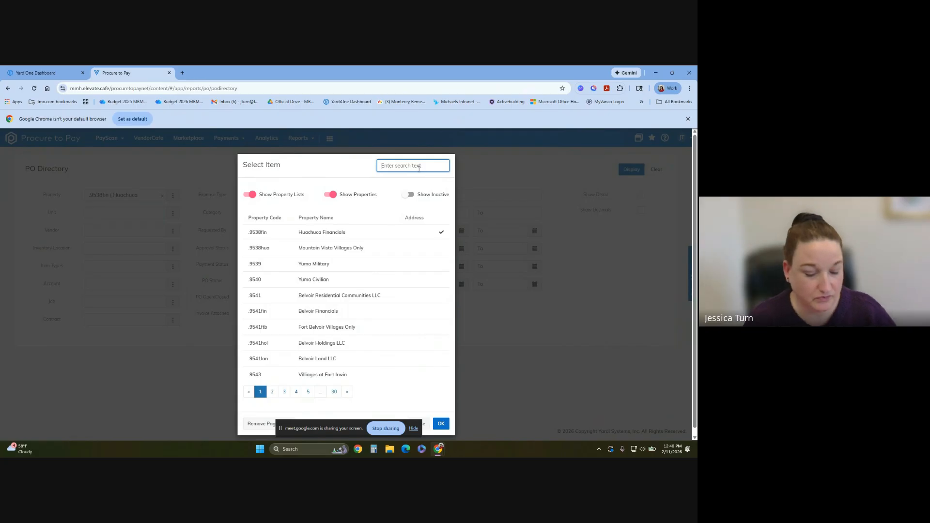
pyautogui.write('corp')
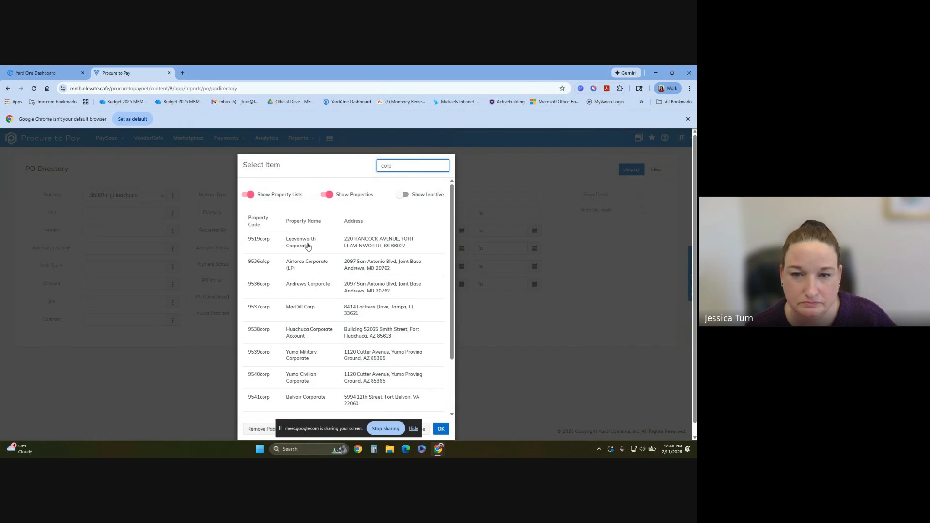
pyautogui.scroll(-2, 311, 312)
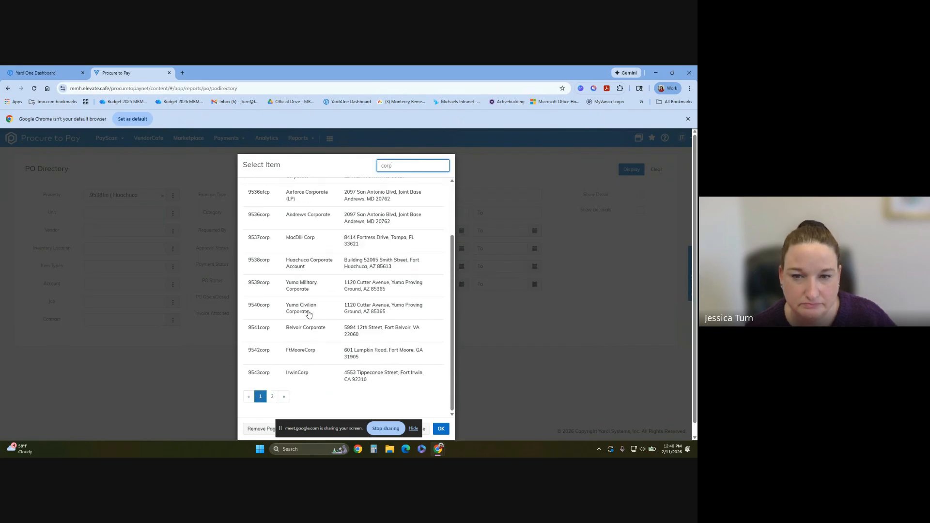
pyautogui.click(303, 286)
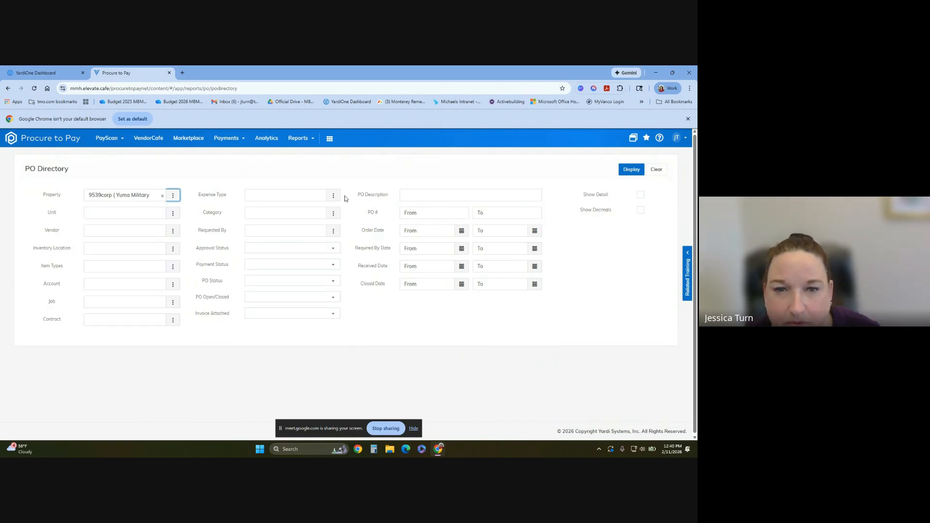
# Step: Set the report's order date range from 11/01/2025 to 01/11/2026 and the approval status to Approved
pyautogui.click(435, 231)
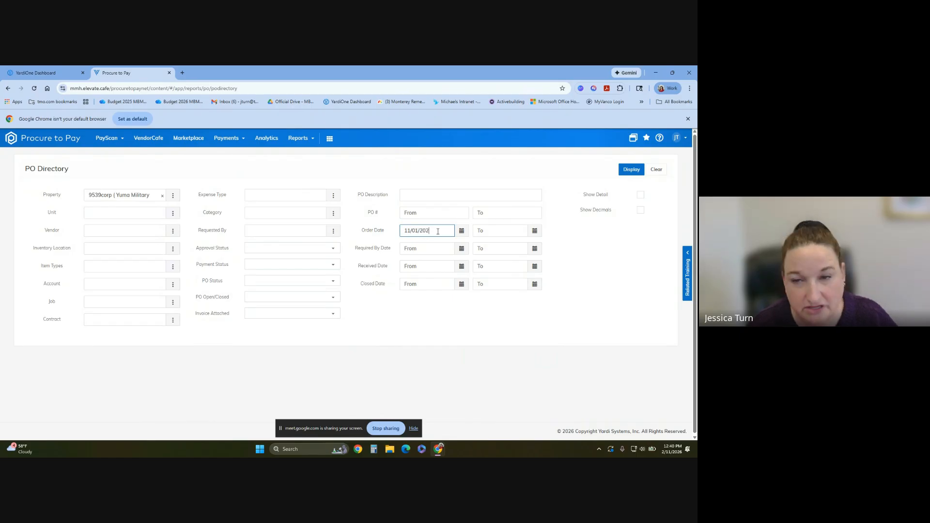
pyautogui.press('Tab')
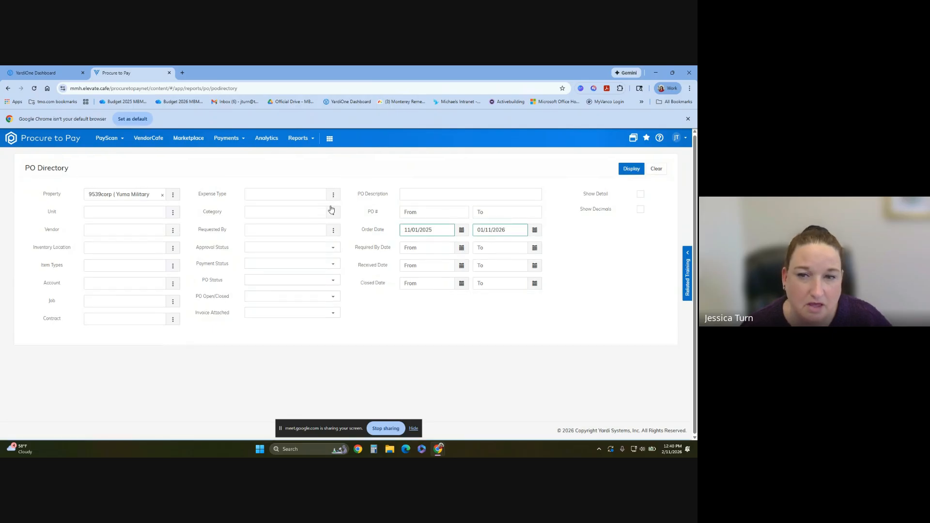
pyautogui.click(333, 247)
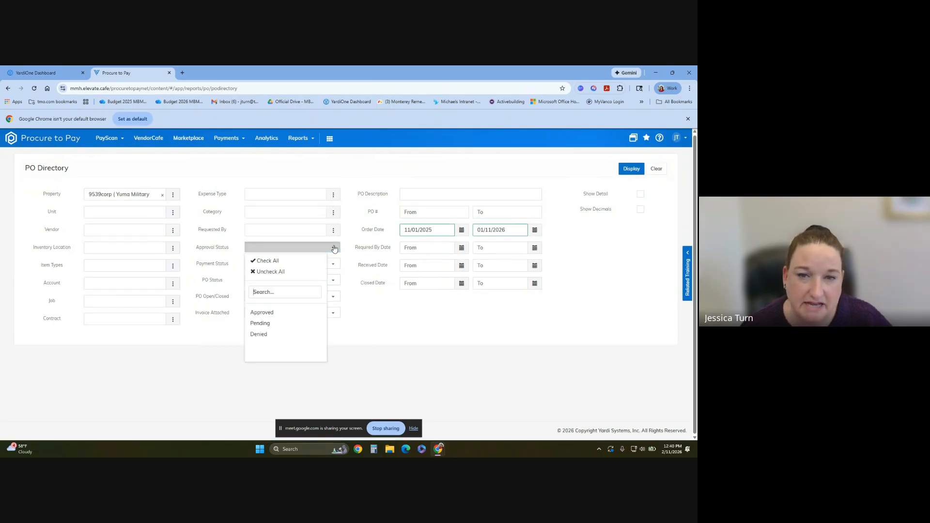
pyautogui.click(282, 314)
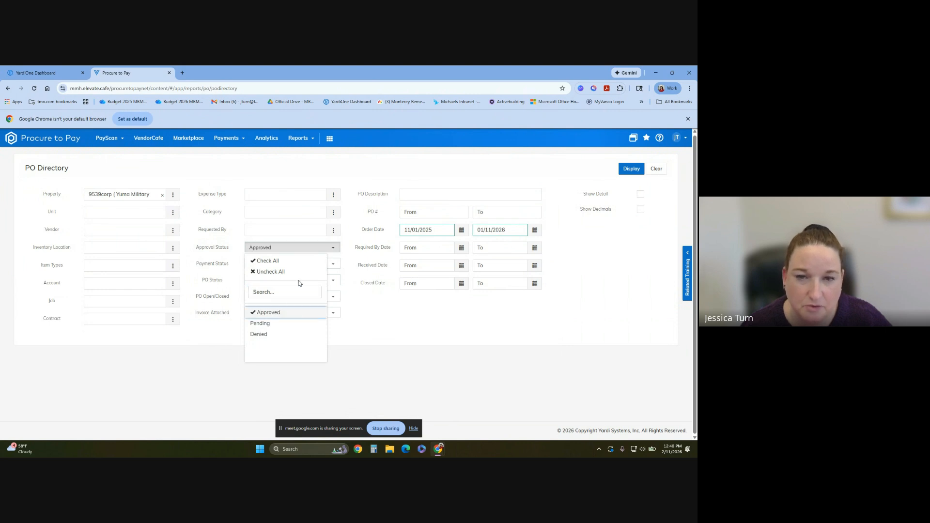
# Step: Filter the PO Directory report to payment status Unpaid and PO status Not Received
pyautogui.click(356, 332)
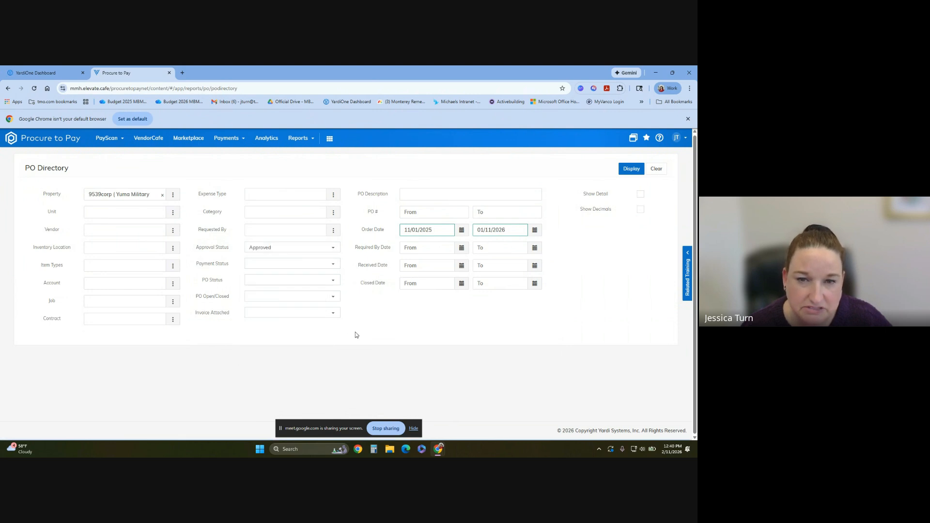
pyautogui.click(337, 264)
pyautogui.click(277, 350)
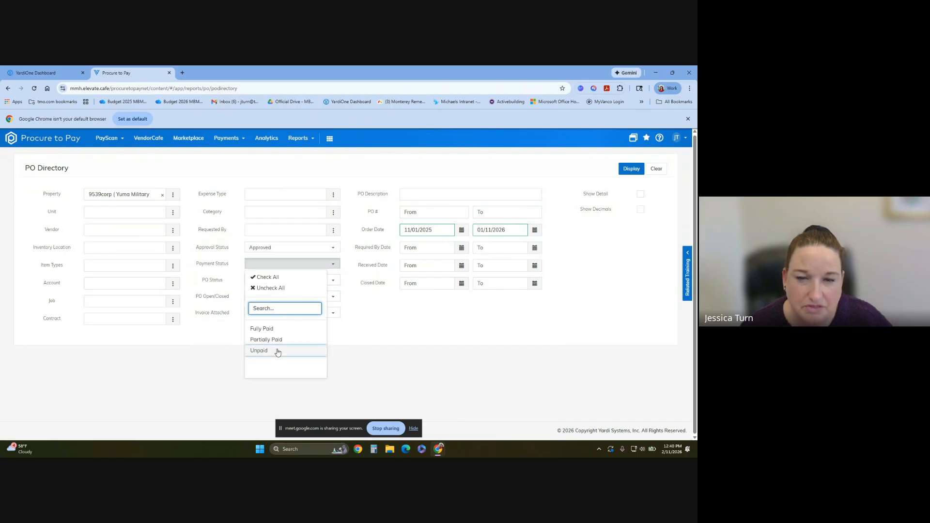
pyautogui.click(348, 284)
pyautogui.click(333, 280)
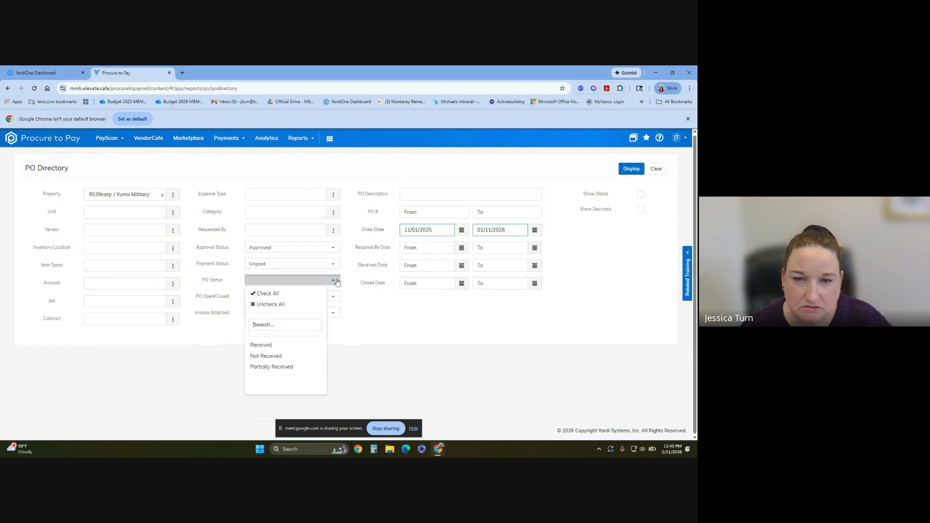
pyautogui.click(280, 356)
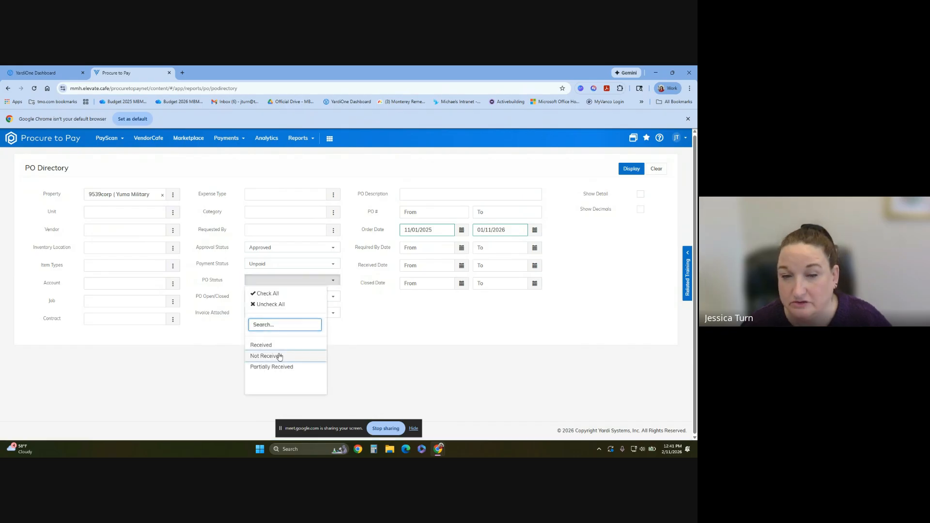
pyautogui.click(365, 337)
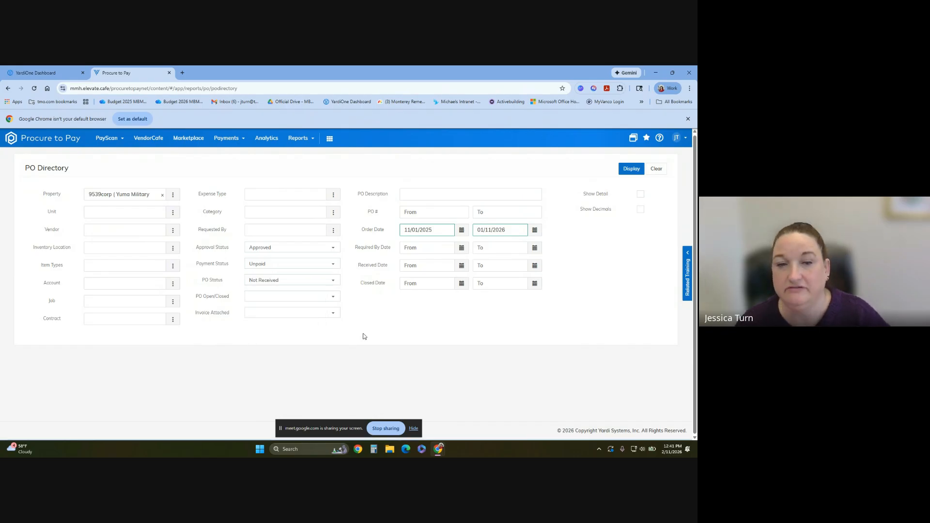
# Step: Limit the report to open purchase orders and display the results
pyautogui.click(308, 298)
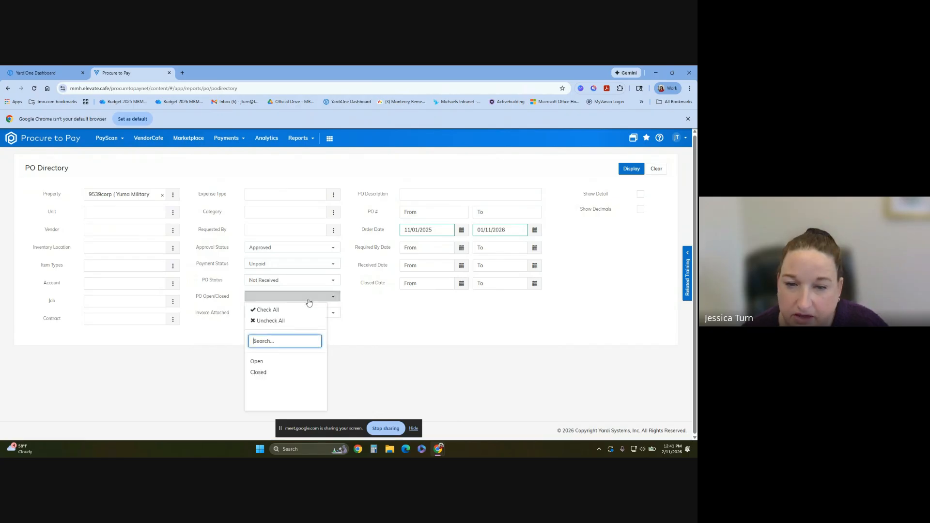
pyautogui.click(264, 362)
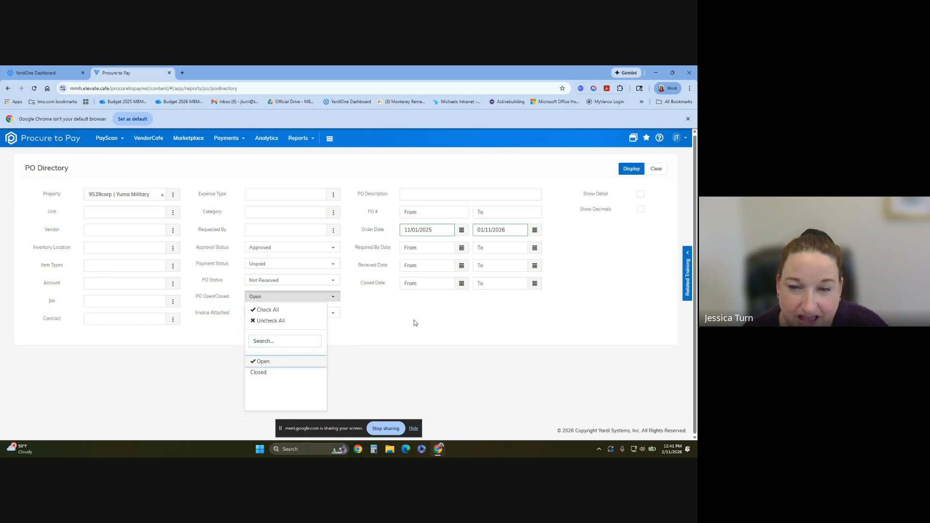
pyautogui.click(415, 322)
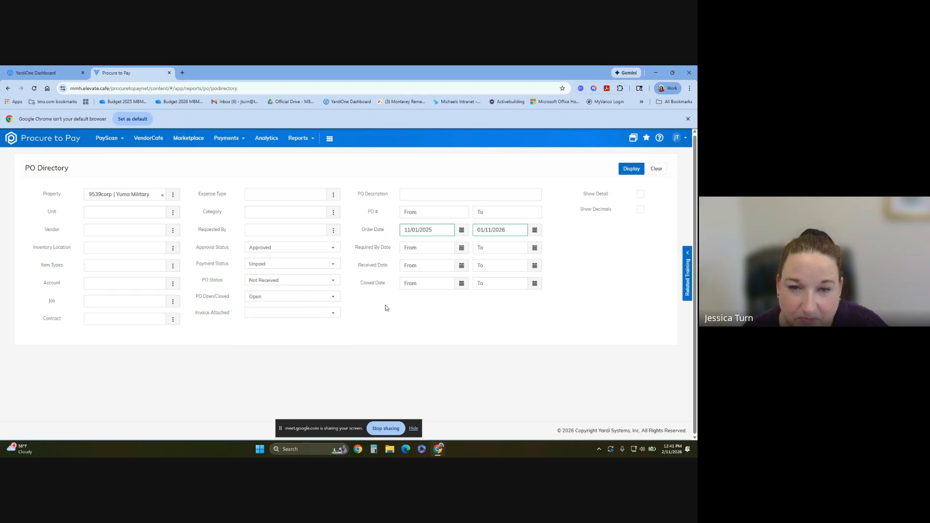
pyautogui.click(631, 170)
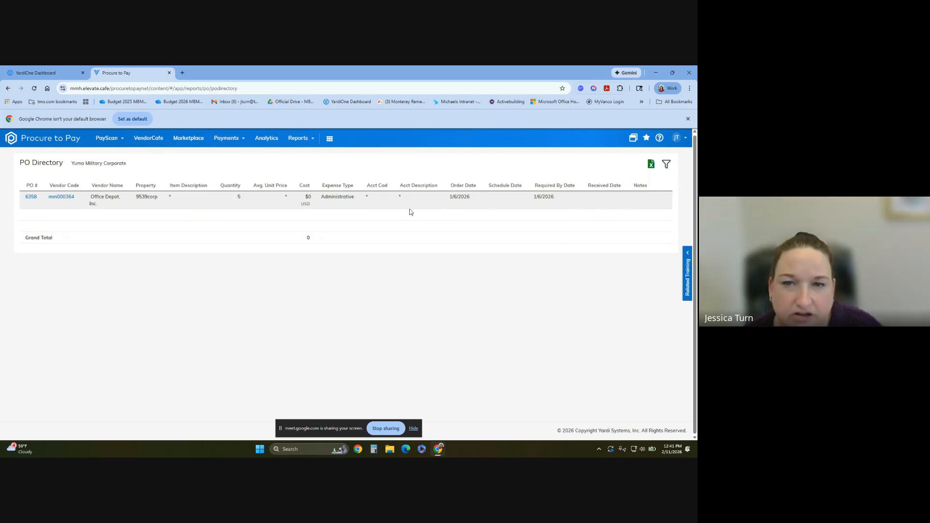
# Step: Open the Office Depot purchase order from the report and review its overview and line item details
pyautogui.click(32, 197)
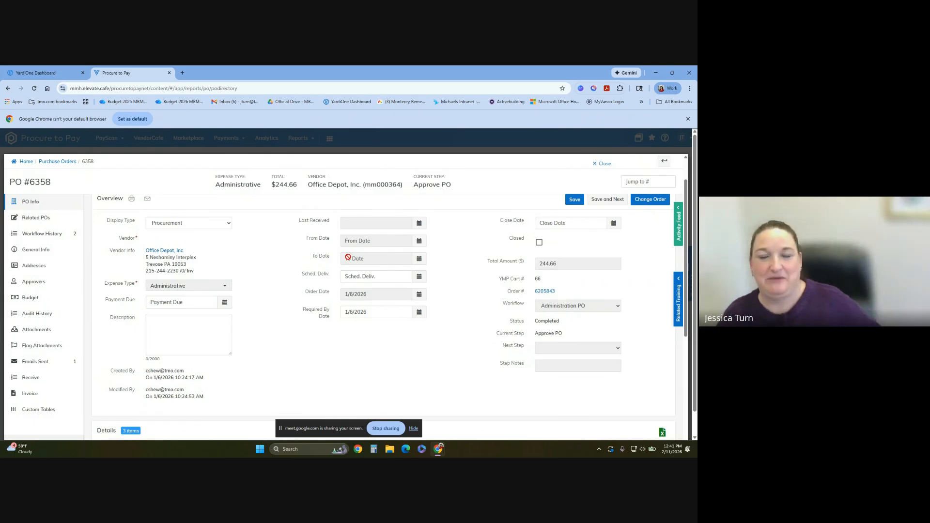
pyautogui.scroll(-4, 332, 296)
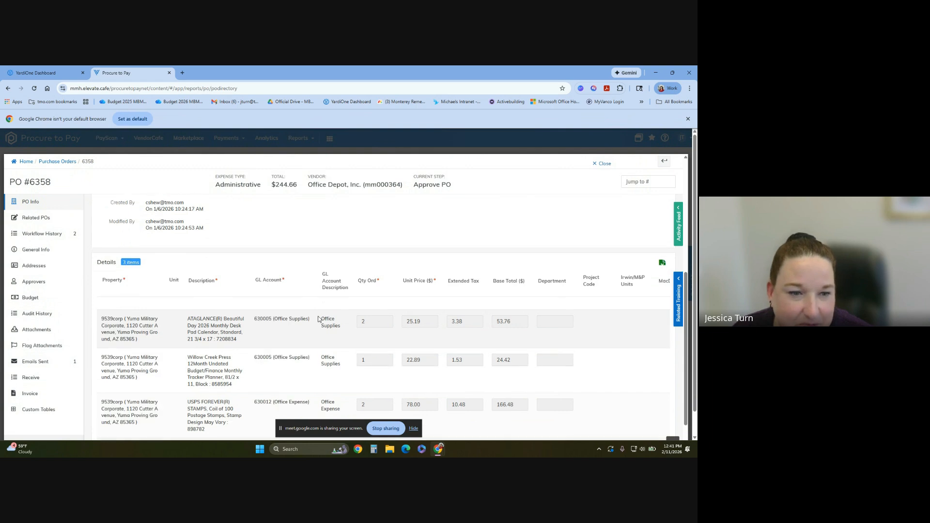
pyautogui.scroll(-2, 318, 319)
pyautogui.scroll(-1, 316, 322)
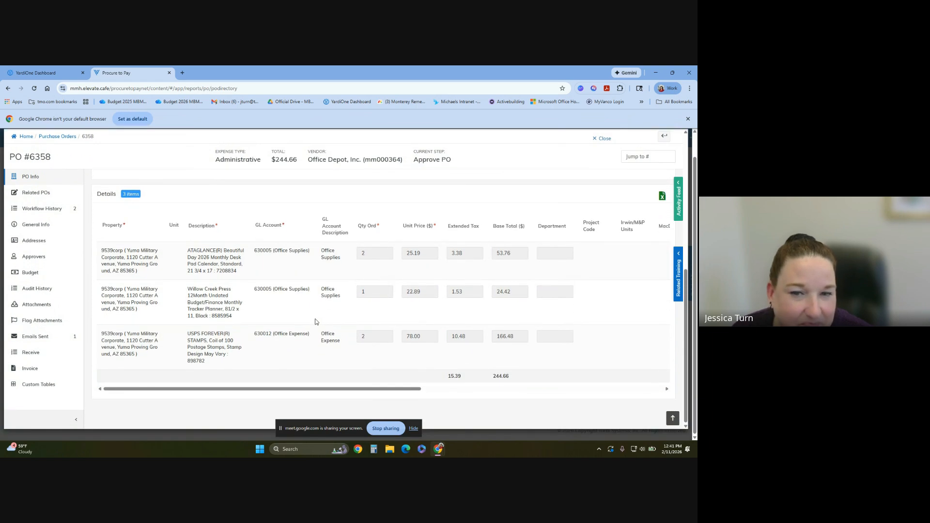
# Step: View the purchase order's attachments and bring up the file selection for an upload, closing it without choosing a file
pyautogui.click(47, 310)
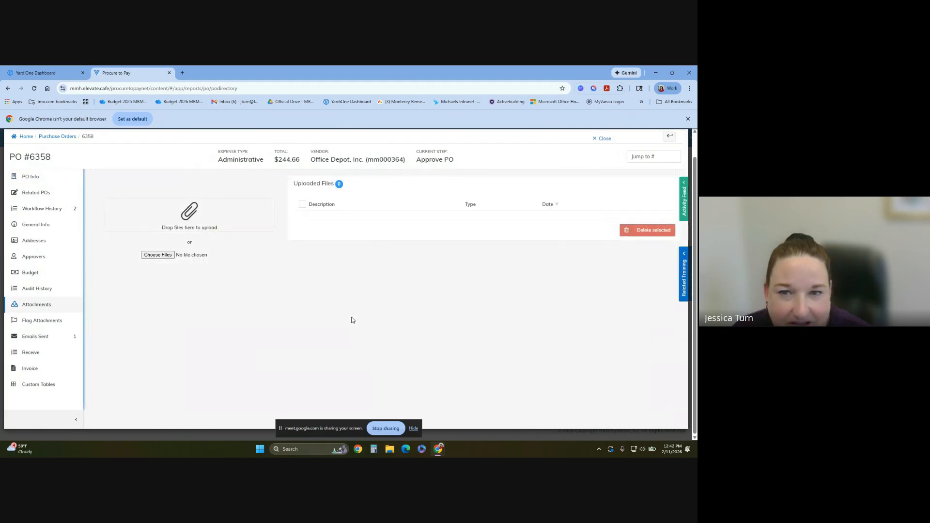
pyautogui.click(167, 256)
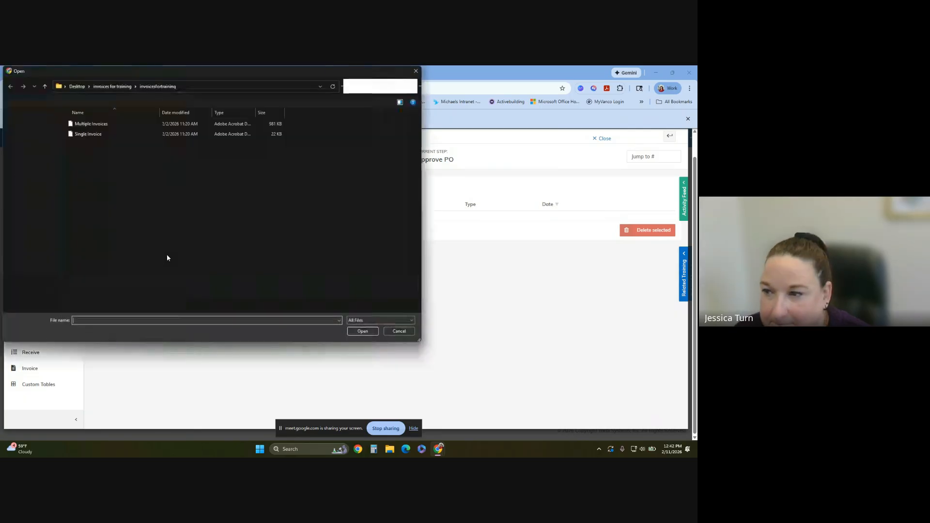
pyautogui.click(415, 71)
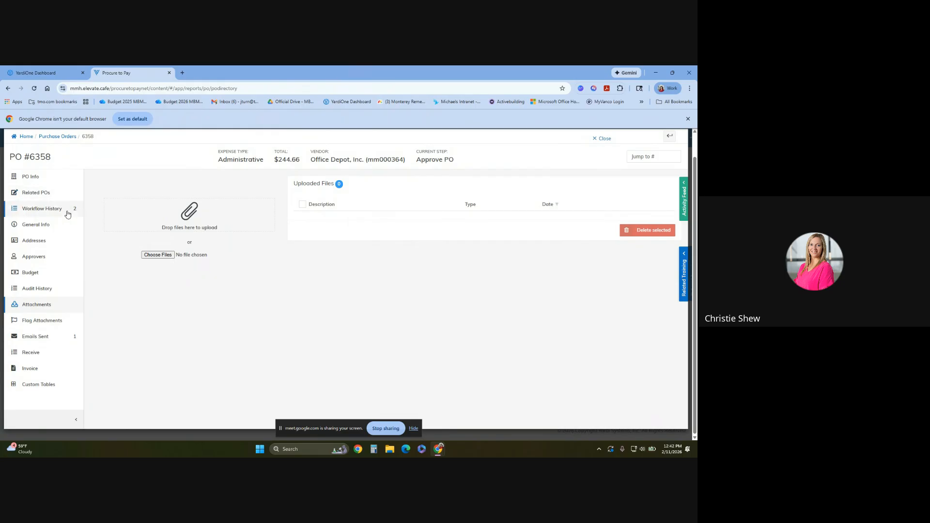
# Step: Leave the purchase order for the home dashboard and open the Budget Comparison report
pyautogui.click(24, 138)
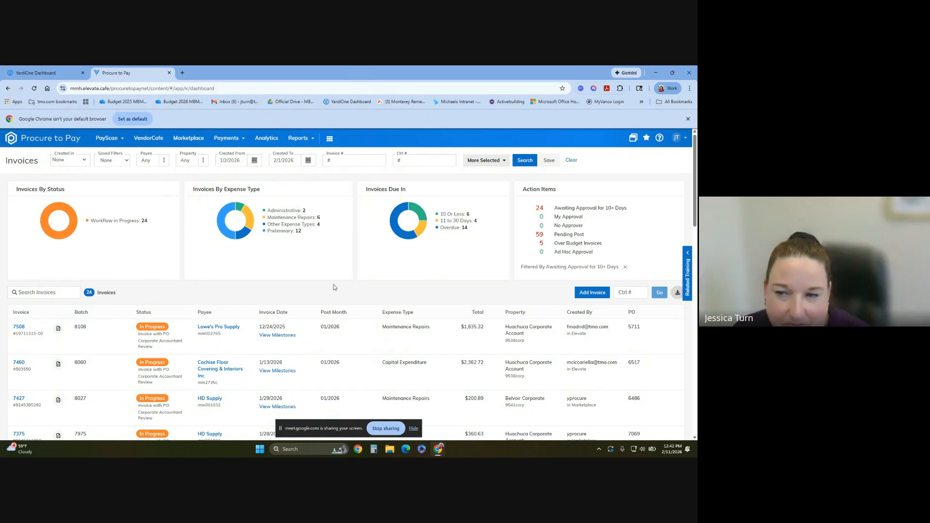
pyautogui.click(296, 137)
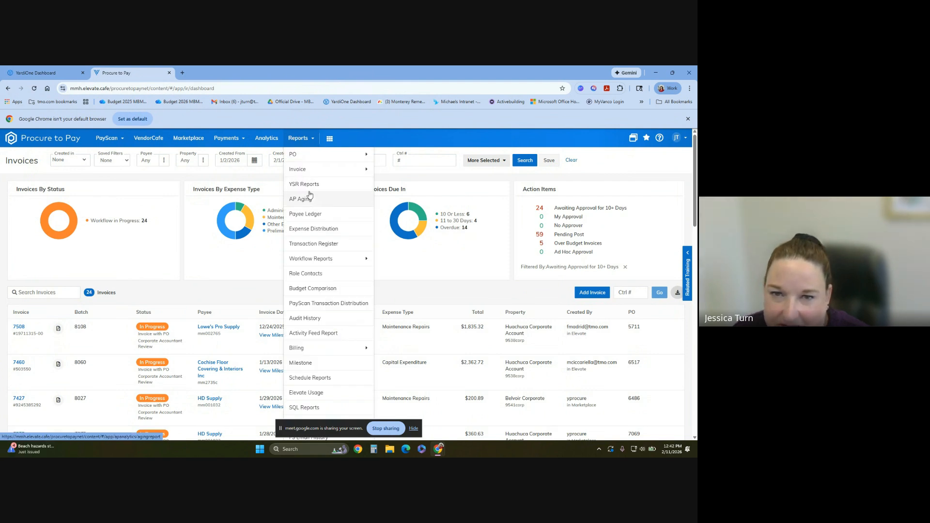
pyautogui.moveTo(309, 170)
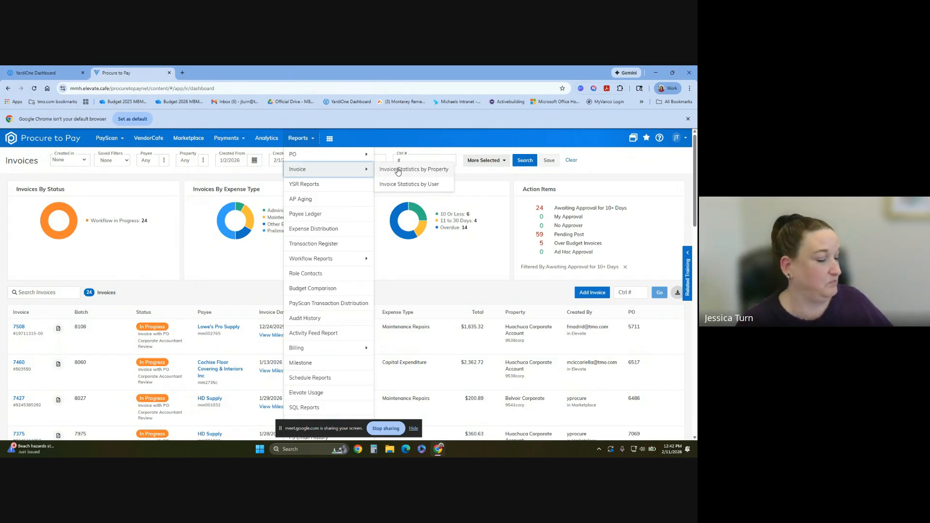
pyautogui.click(341, 290)
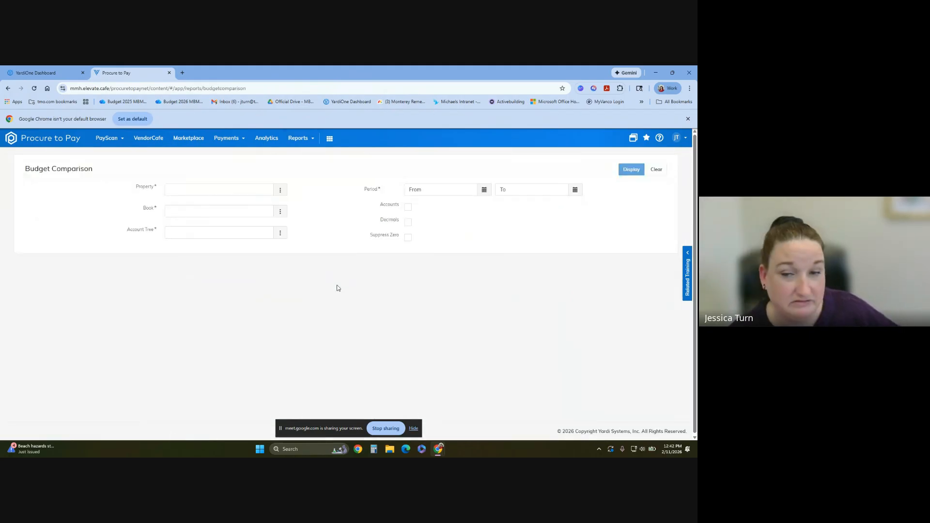
# Step: Search the property list for "corp" and set the Budget Comparison property to 9539corp, Yuma Military Corporate
pyautogui.click(280, 190)
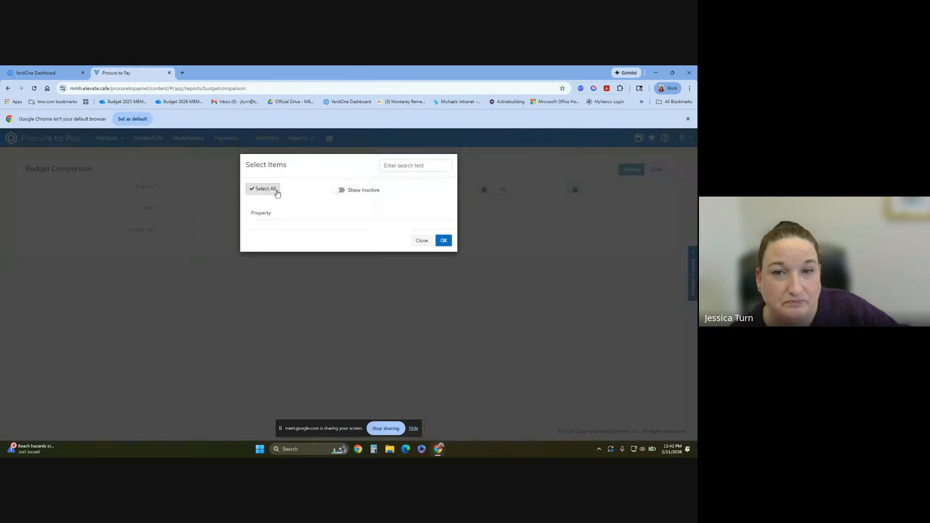
pyautogui.click(390, 165)
pyautogui.write('corp')
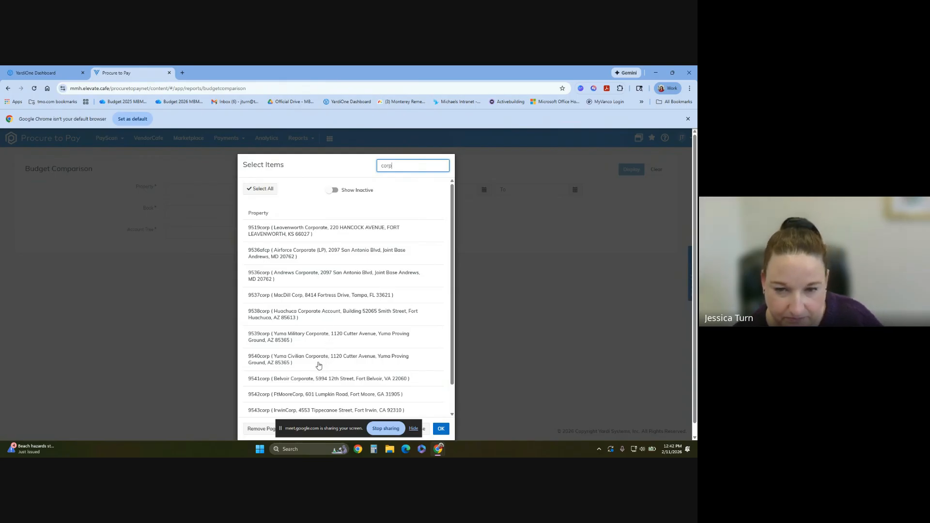
pyautogui.click(310, 346)
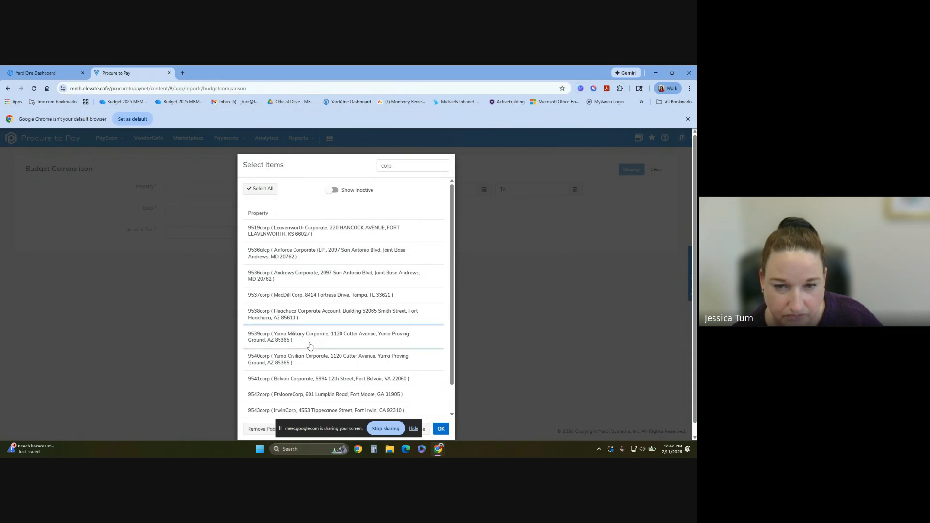
pyautogui.click(310, 346)
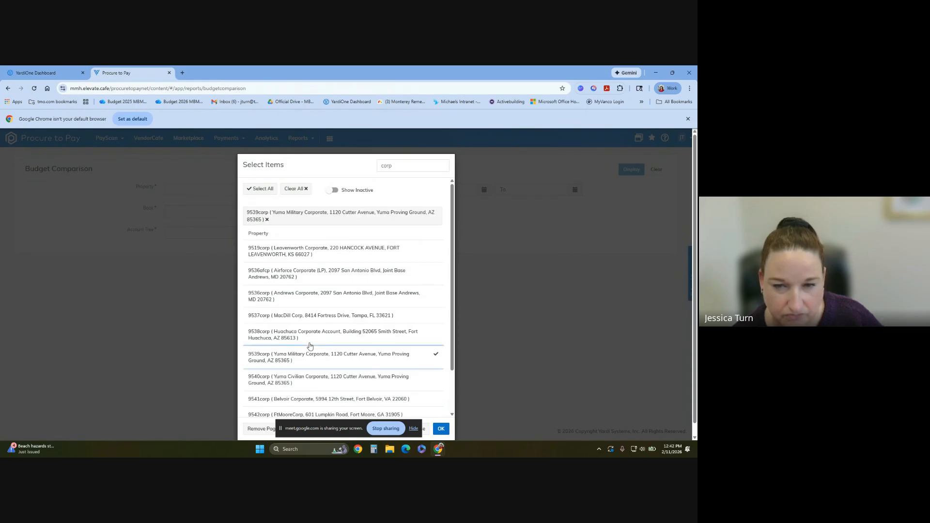
pyautogui.click(441, 429)
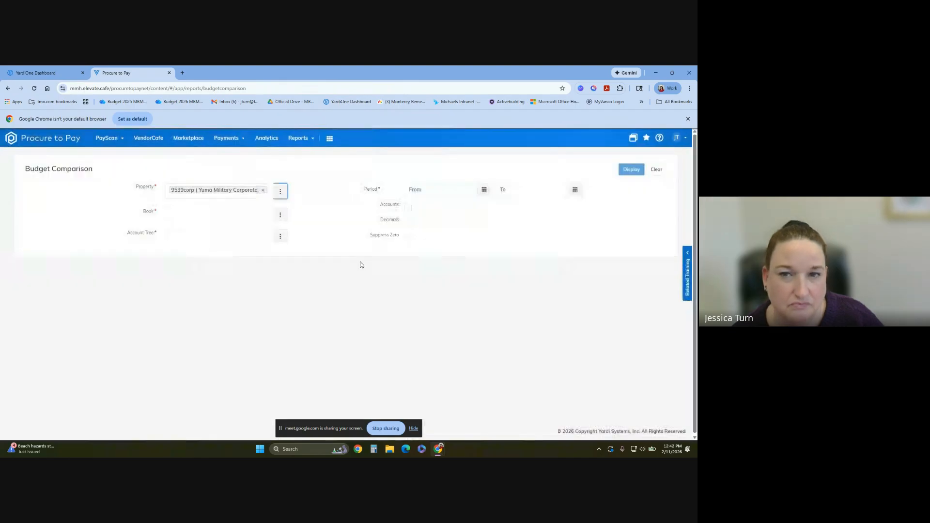
# Step: Set the report's book to Accrual and its account tree to army_tb, Army Standard Trial Balance
pyautogui.click(281, 214)
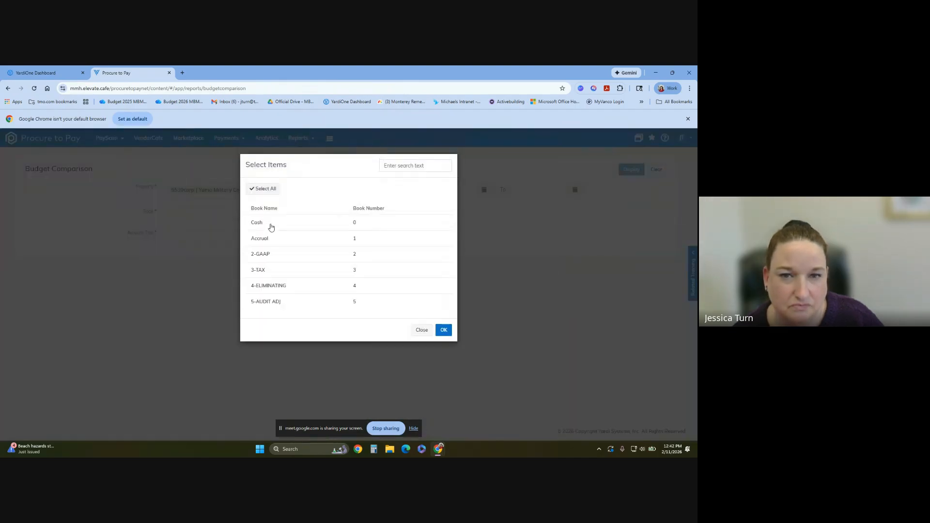
pyautogui.click(267, 238)
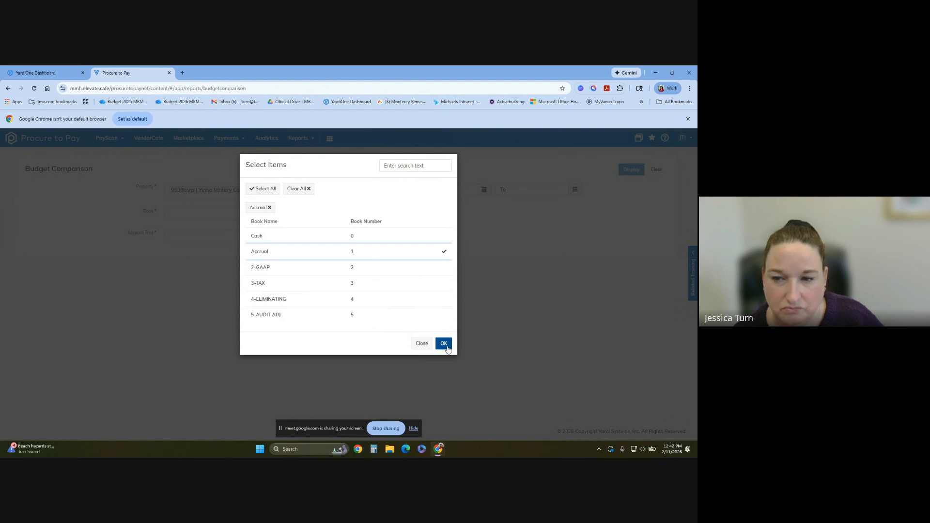
pyautogui.click(444, 343)
pyautogui.click(280, 239)
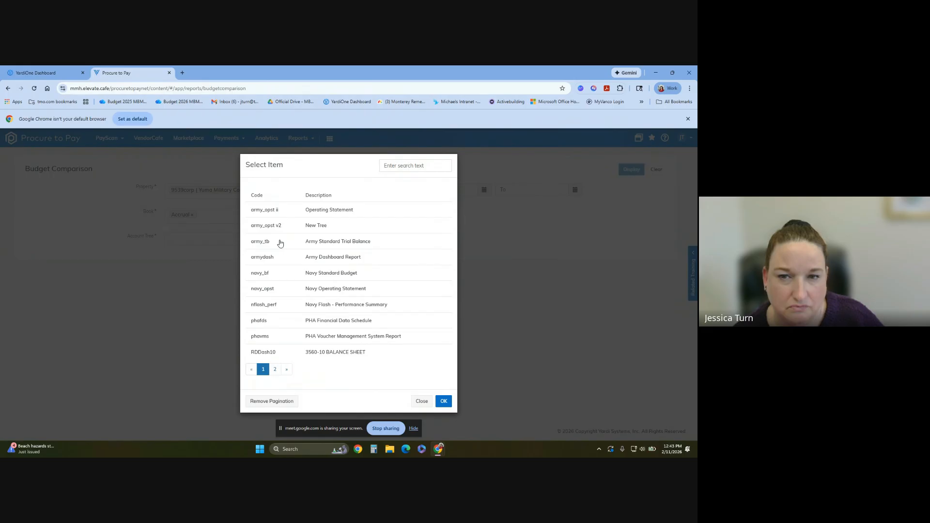
pyautogui.doubleClick(358, 242)
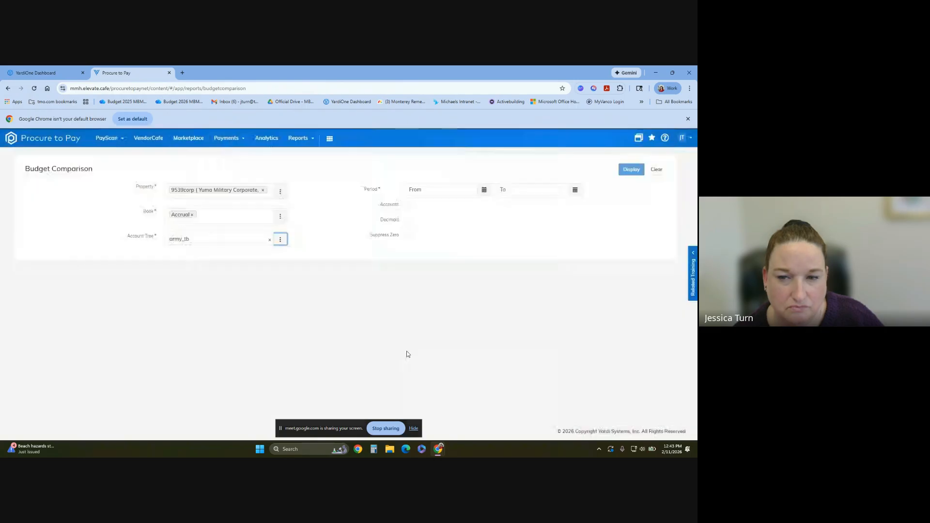
# Step: Try to enter 01/01/2026 as the start of the report period
pyautogui.click(459, 188)
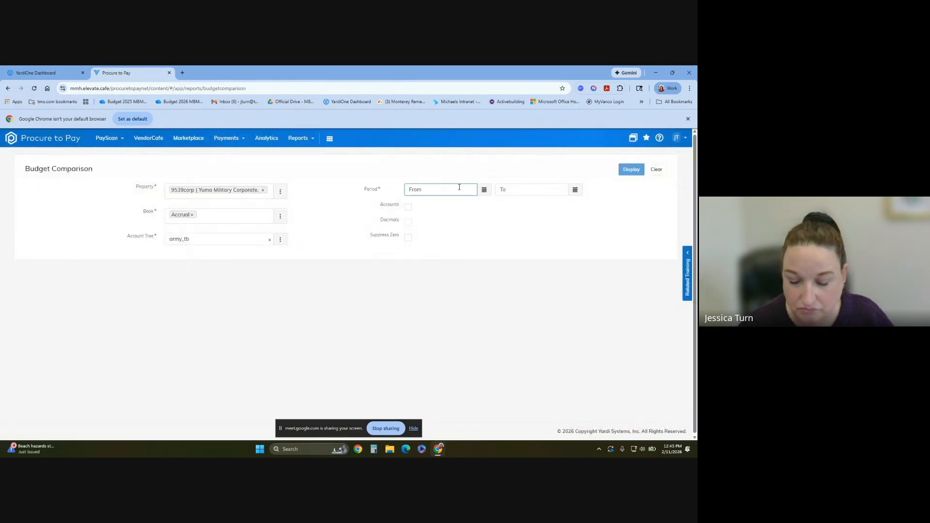
pyautogui.write('01/01/2026')
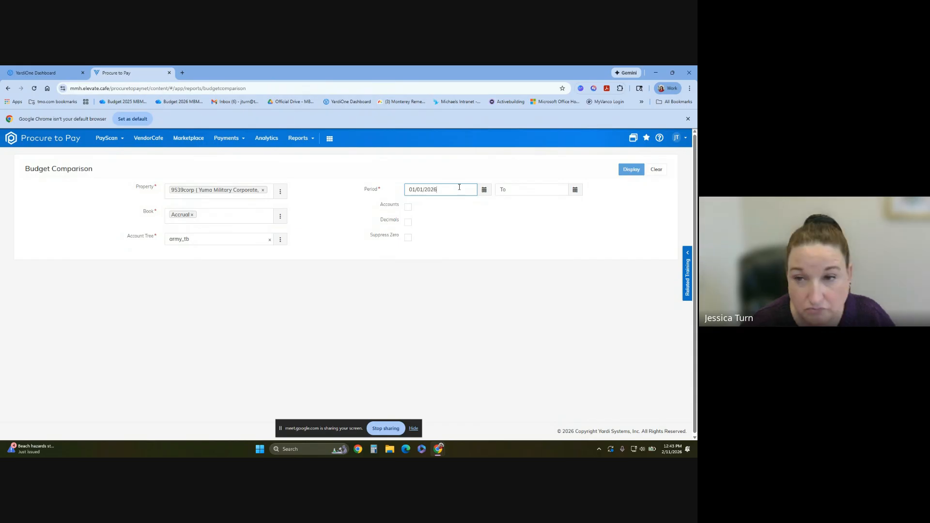
pyautogui.press('Tab')
pyautogui.write('01')
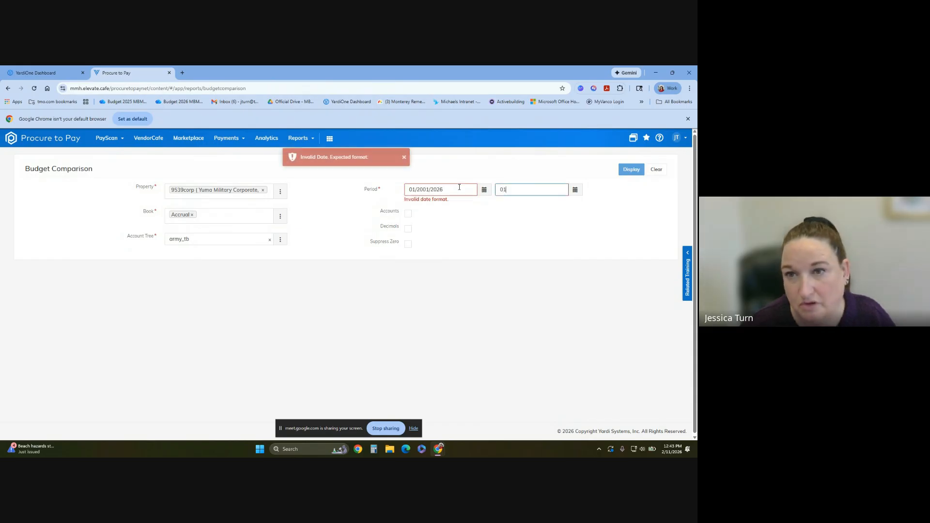
pyautogui.write('/')
pyautogui.moveTo(443, 191); pyautogui.dragTo(407, 187)
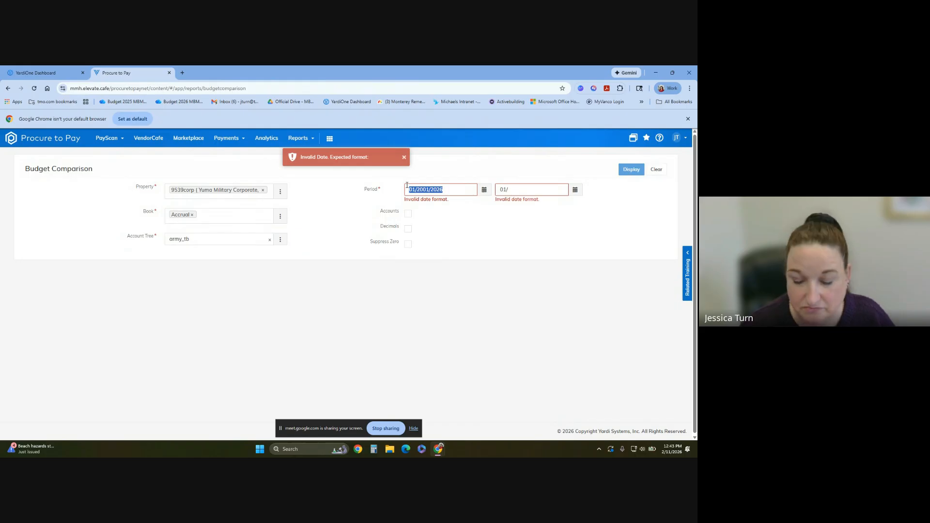
pyautogui.write('01/2001/2026')
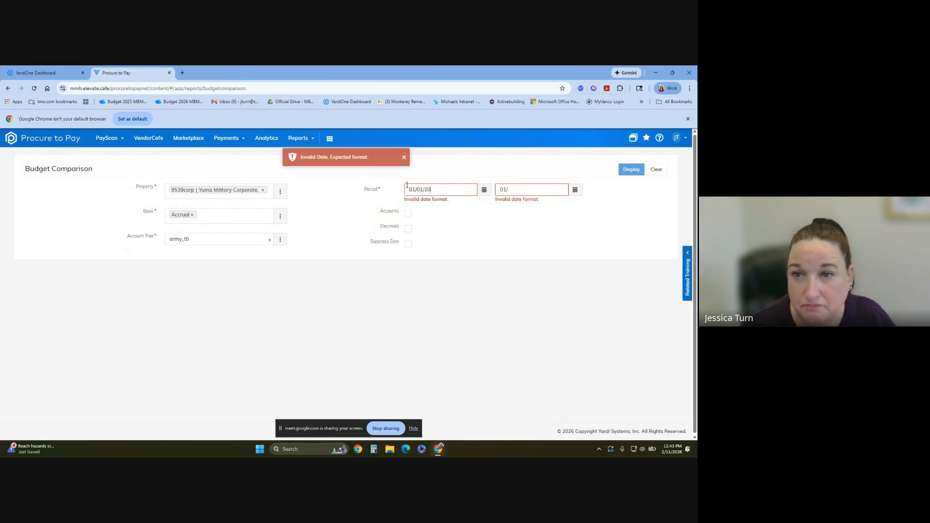
pyautogui.press('Tab')
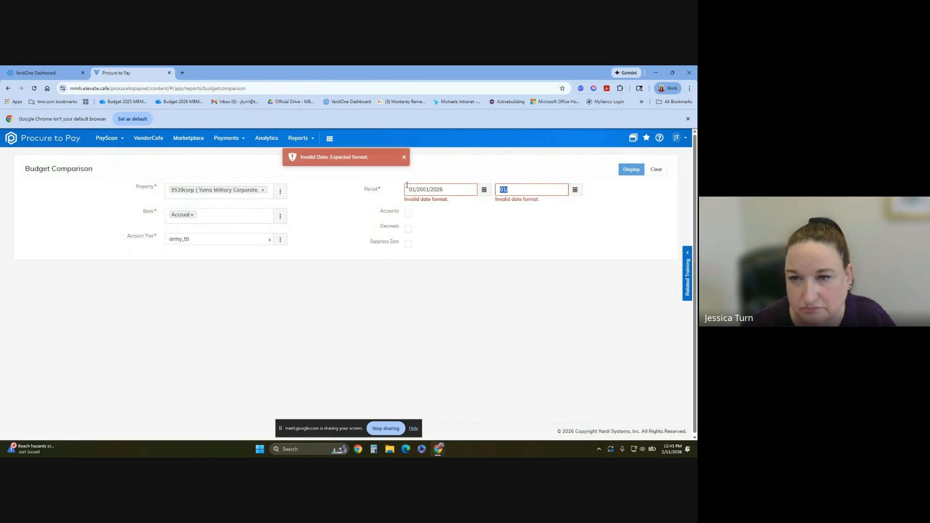
# Step: Try to choose the period's start from the calendar, picking January 2001 and moving the year forward
pyautogui.click(484, 189)
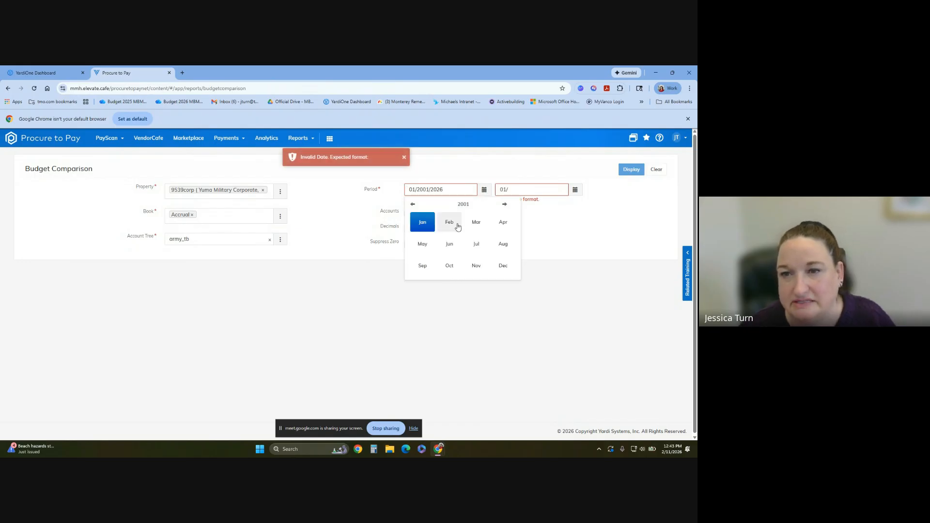
pyautogui.click(426, 221)
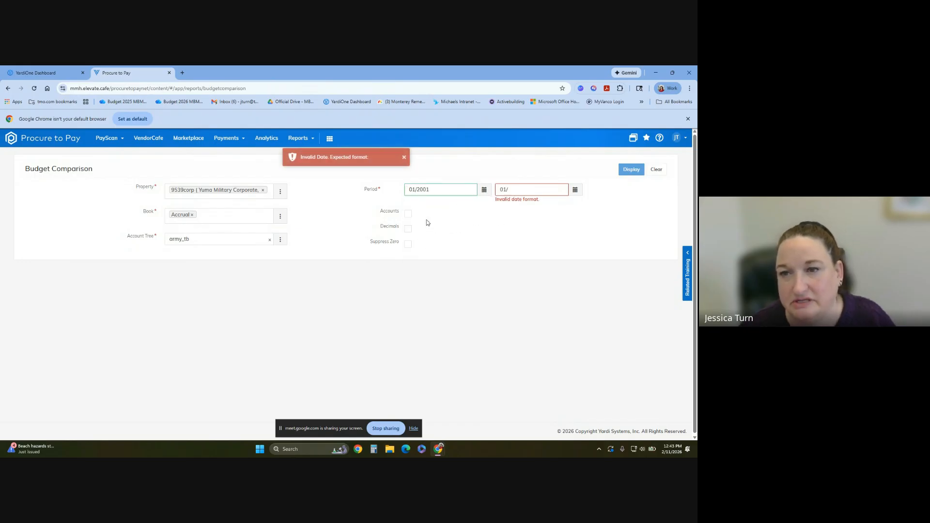
pyautogui.click(484, 190)
pyautogui.click(503, 204)
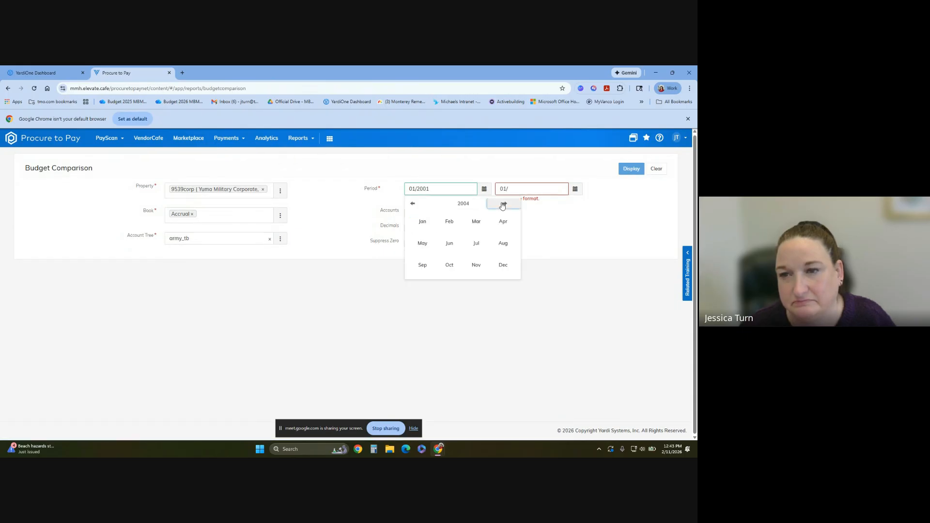
pyautogui.click(503, 204)
pyautogui.click(503, 204)
pyautogui.click(503, 204)
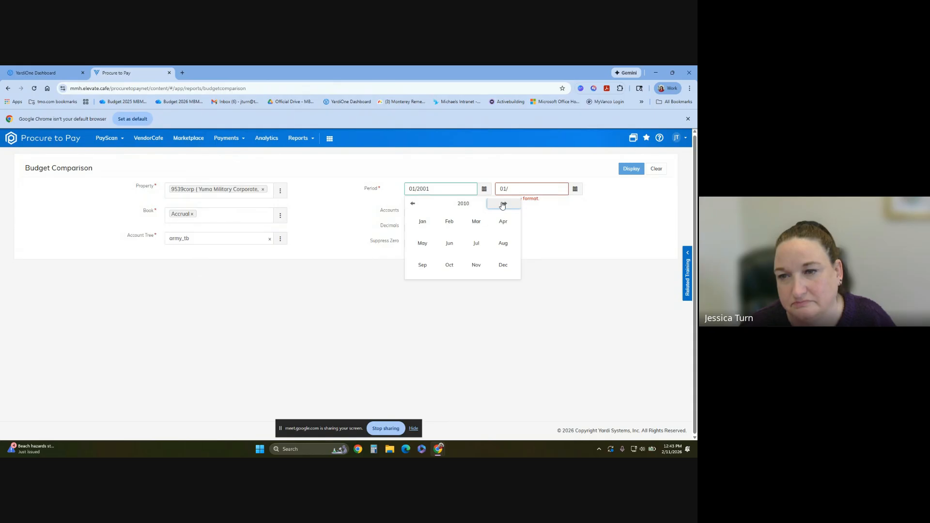
# Step: Set the Budget Comparison period to run from 01/2026 to 01/2026
pyautogui.click(436, 189)
pyautogui.press('BackSpace')
pyautogui.press('BackSpace')
pyautogui.write('26')
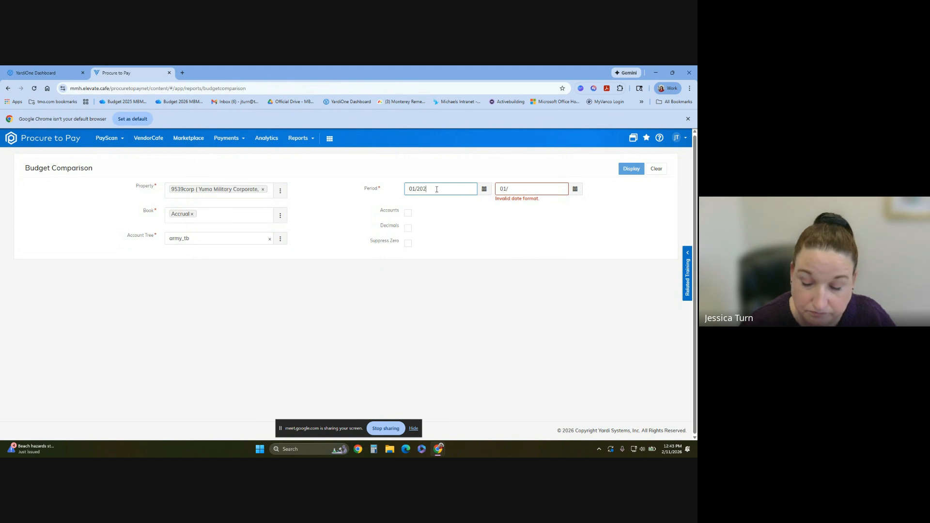
pyautogui.press('Tab')
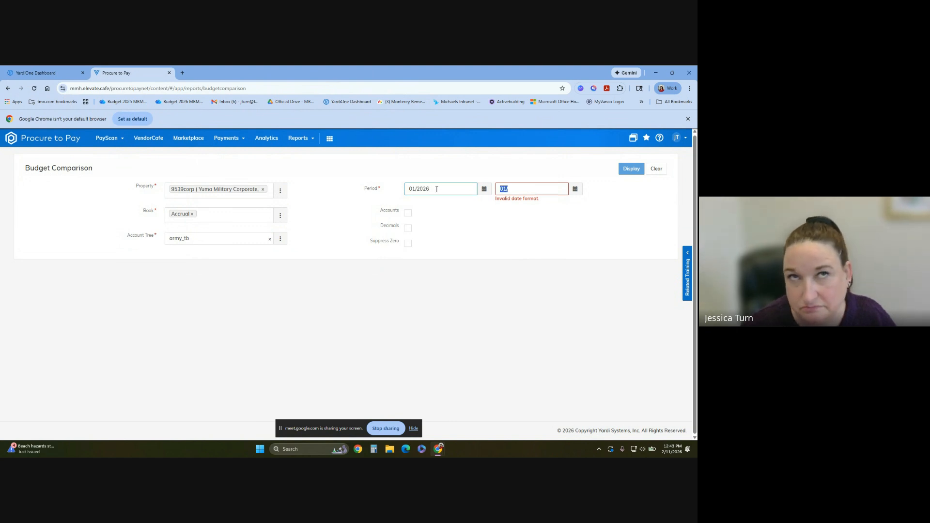
pyautogui.write('01/2026')
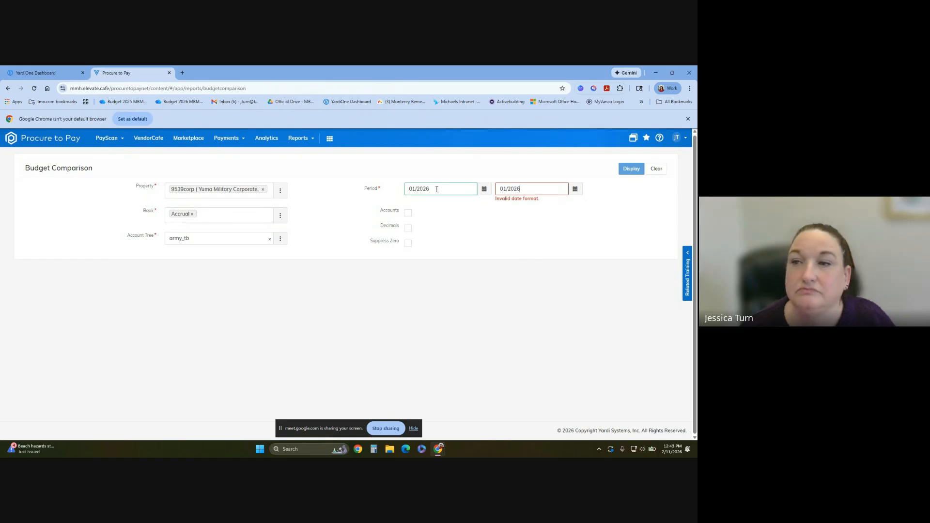
pyautogui.click(550, 224)
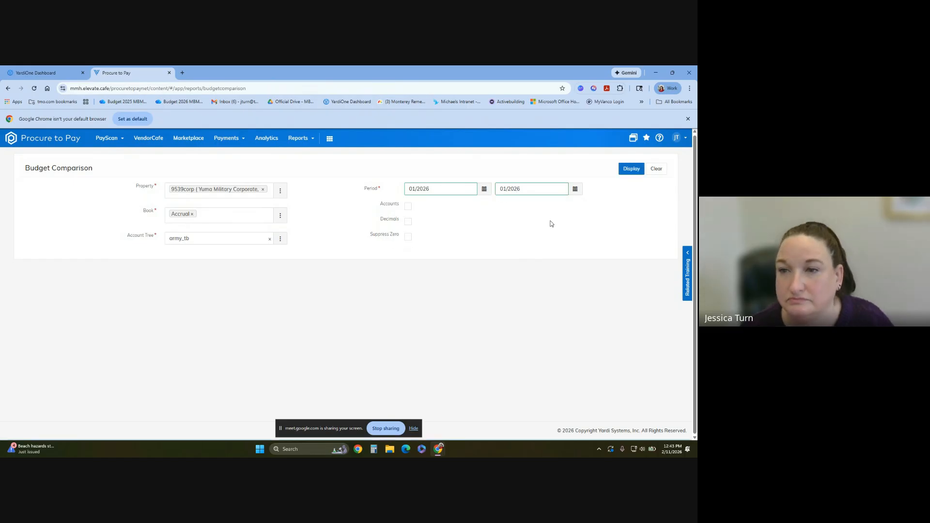
# Step: Display the Budget Comparison report and look through its account rows and the actual, budget and variance columns
pyautogui.click(626, 168)
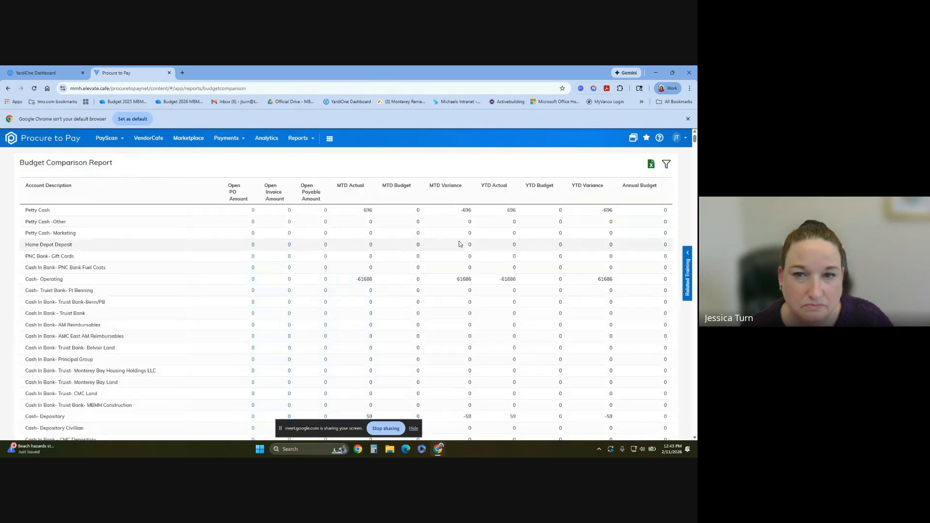
pyautogui.scroll(-10, 438, 303)
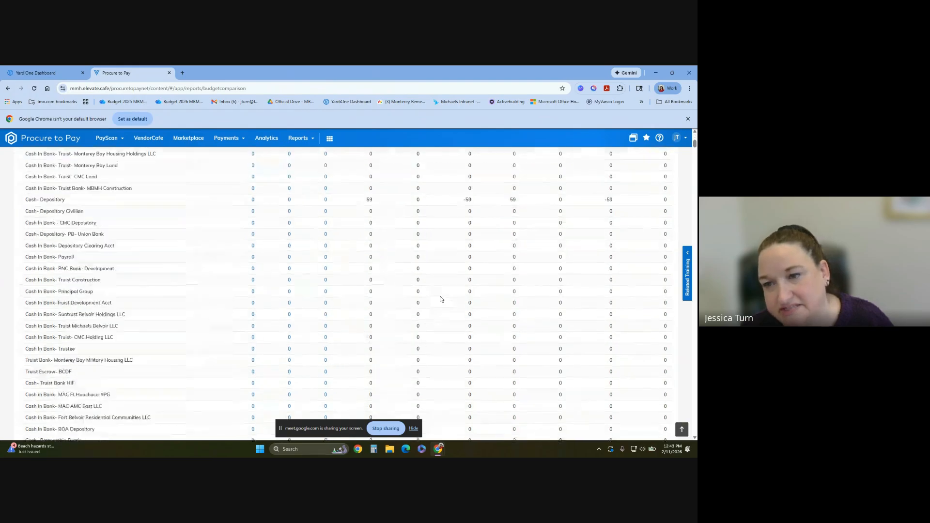
pyautogui.scroll(-10, 441, 299)
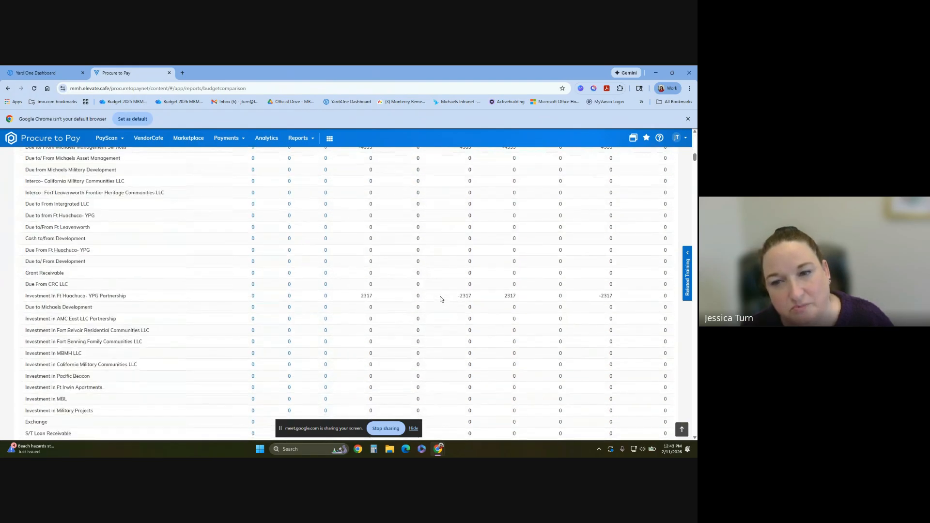
pyautogui.scroll(15, 441, 299)
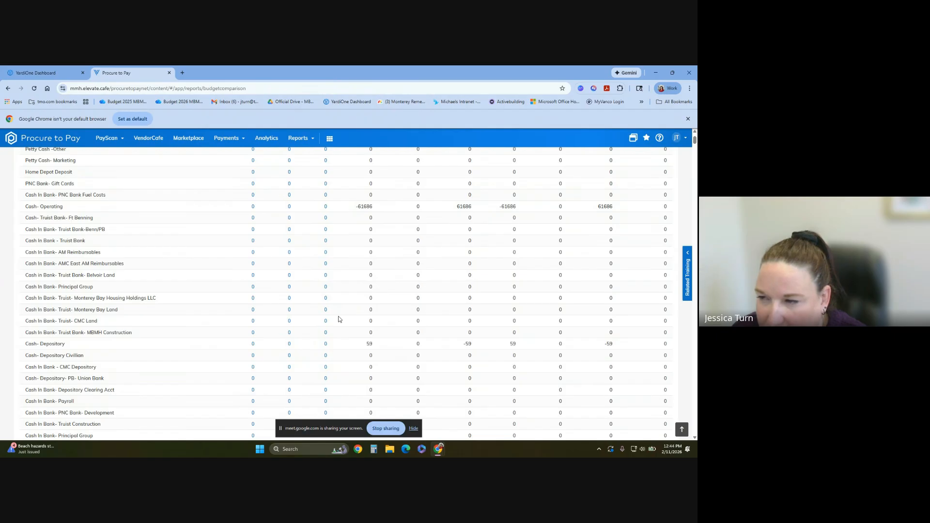
pyautogui.scroll(2, 339, 319)
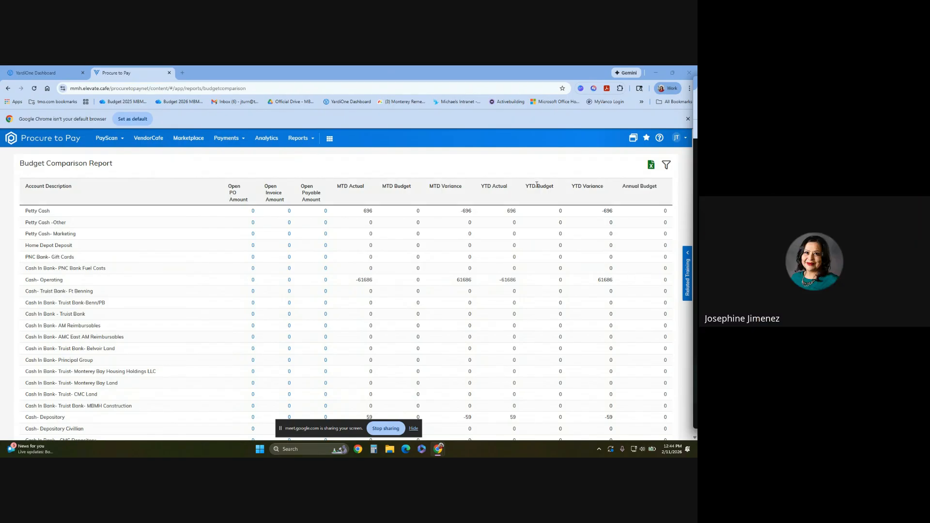
# Step: Open the Audit History report and stop sharing the screen
pyautogui.click(308, 145)
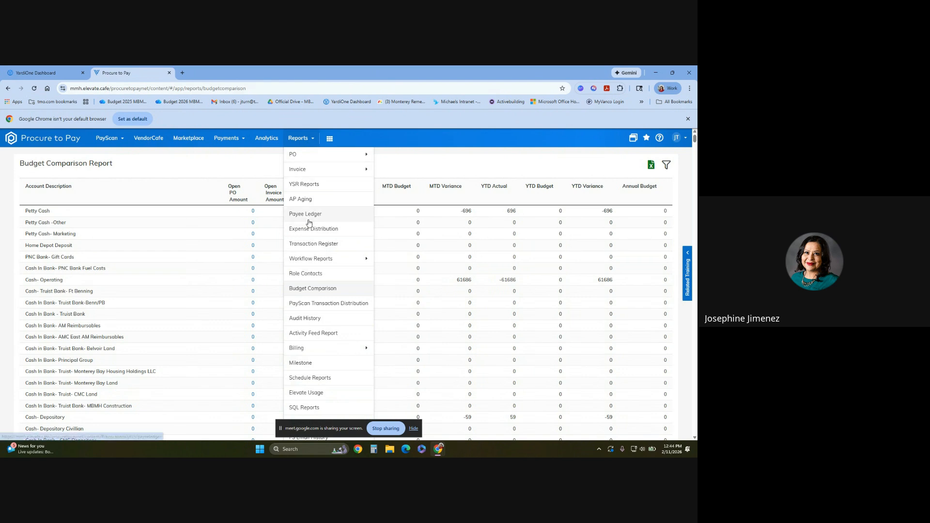
pyautogui.click(322, 318)
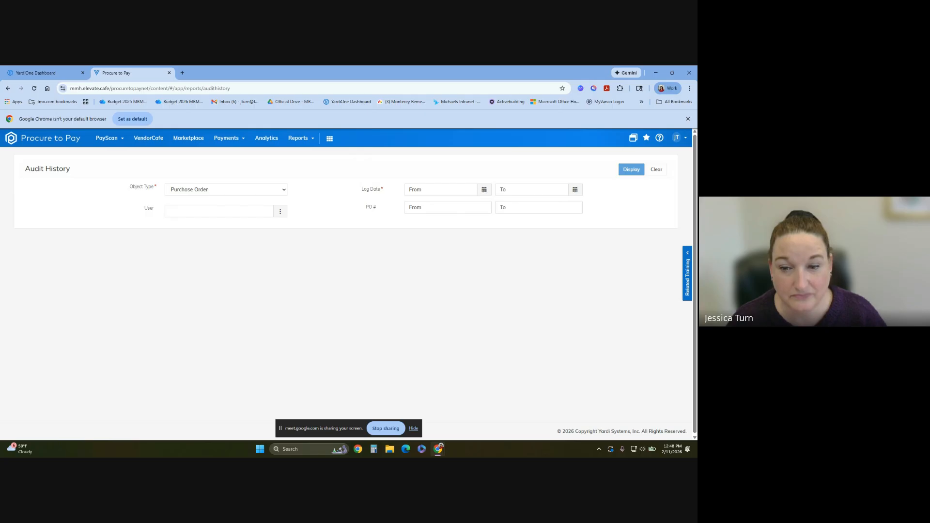
pyautogui.click(388, 426)
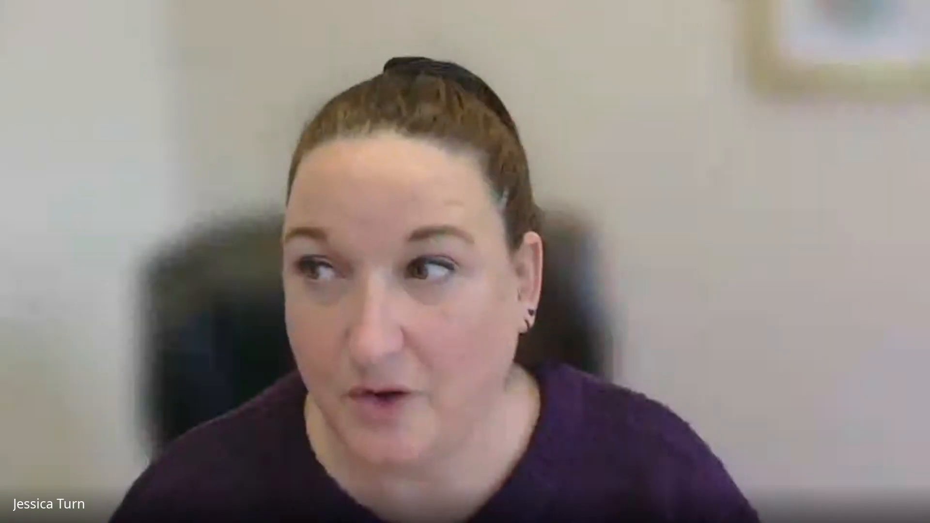